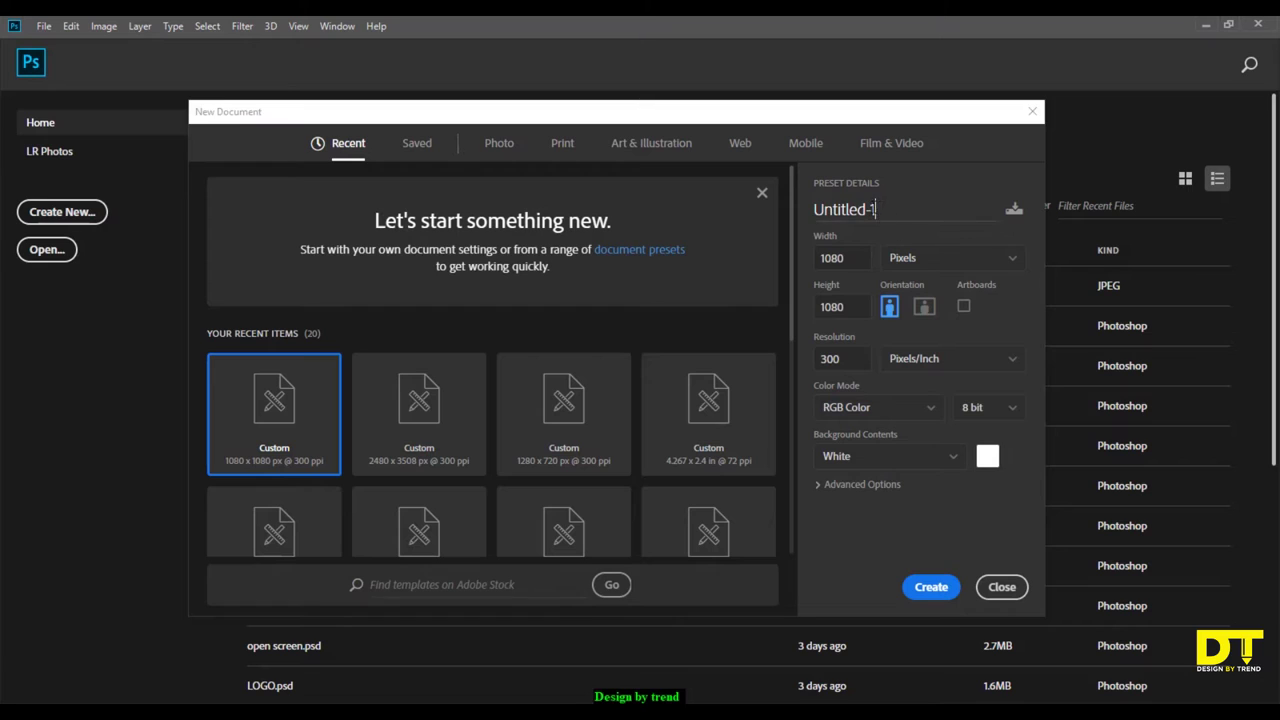
Name the new document 'music poster', set it to 2480 × 3508 px, and create it.
left_click_drag(875, 209, 803, 212)
type("musi")
type("c ")
type("postr")
key("BackSpace")
type("er")
key("Tab")
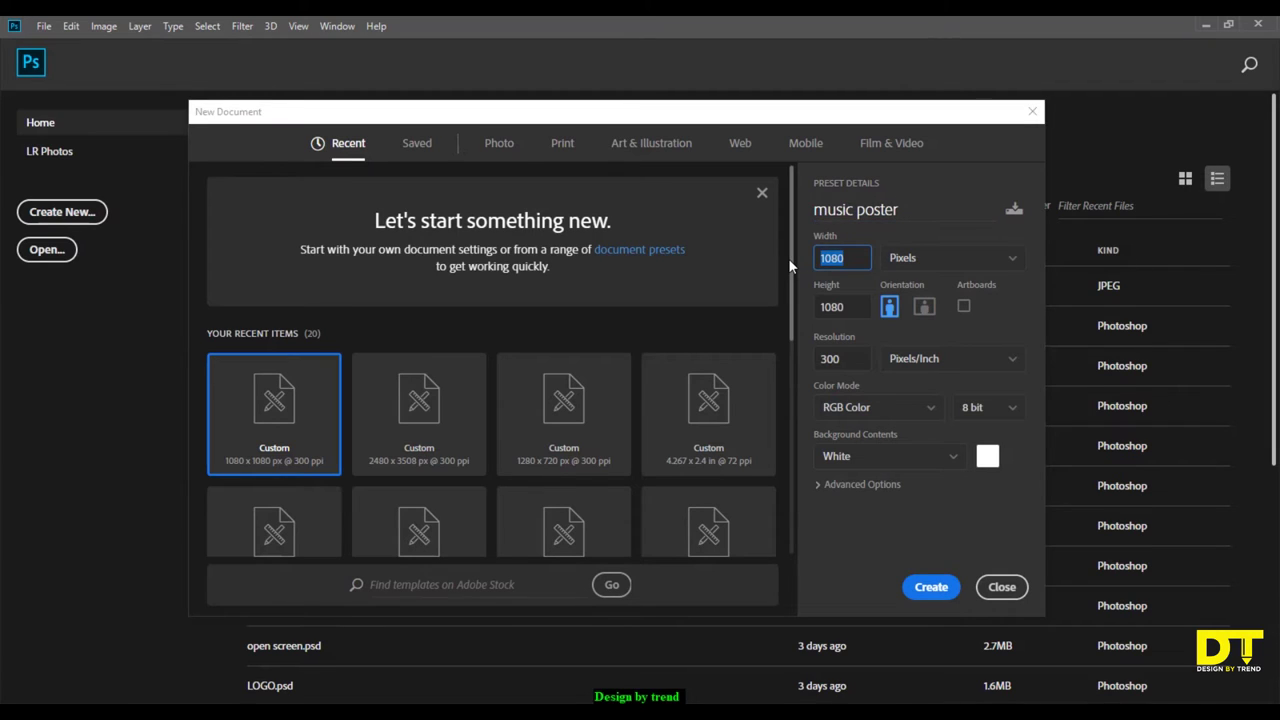
type("2480")
left_click(851, 310)
type("3")
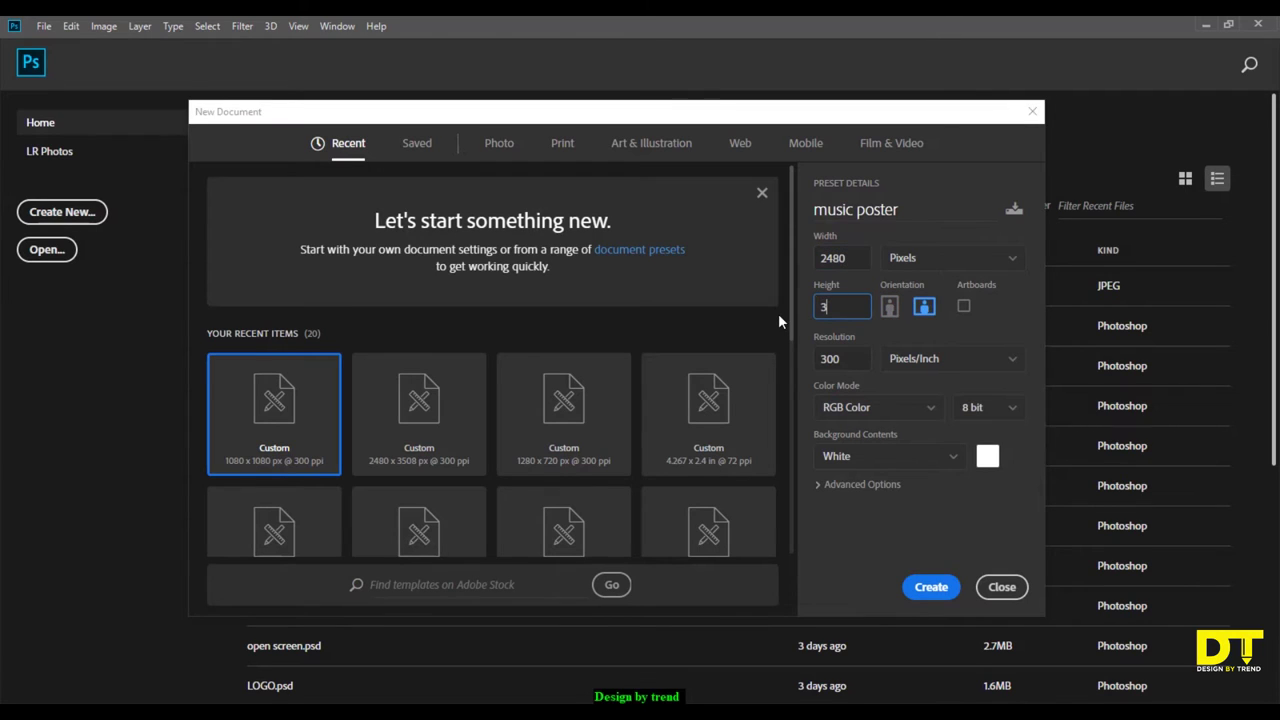
type("508")
left_click(938, 587)
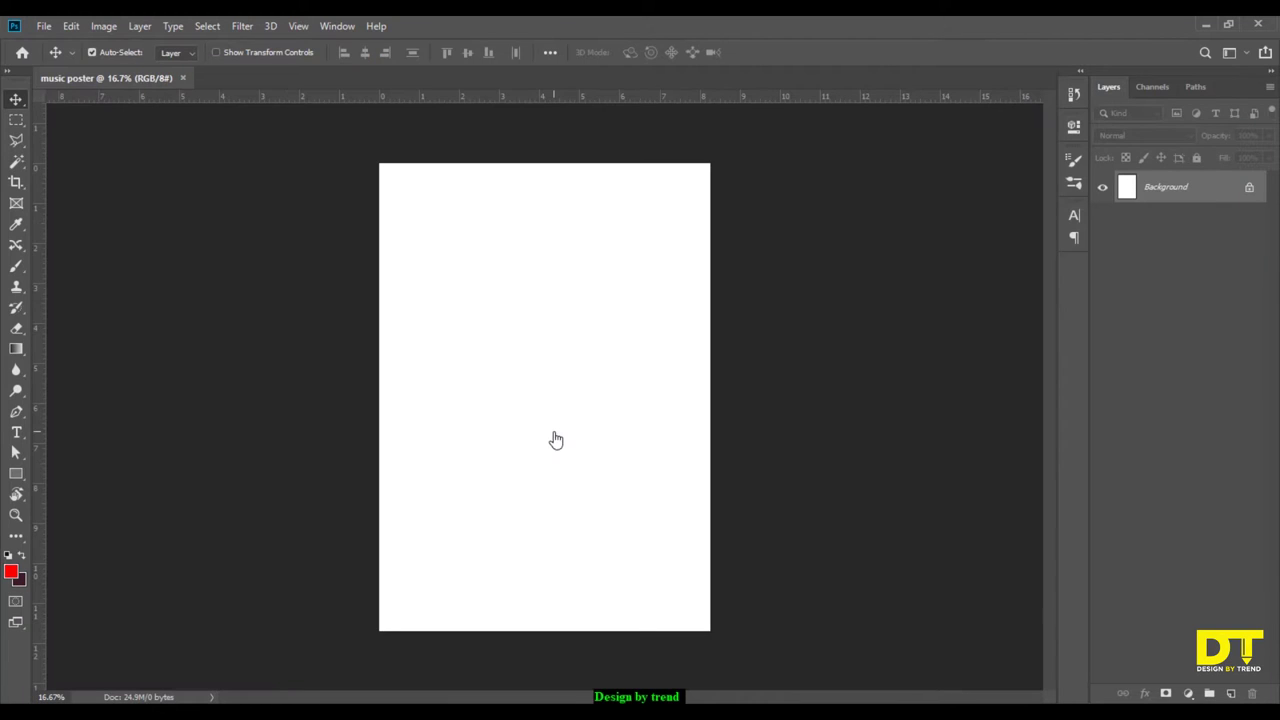
Drag the 'crop' sunset sky image from the asset folder onto the poster and commit it.
key("alt+Tab")
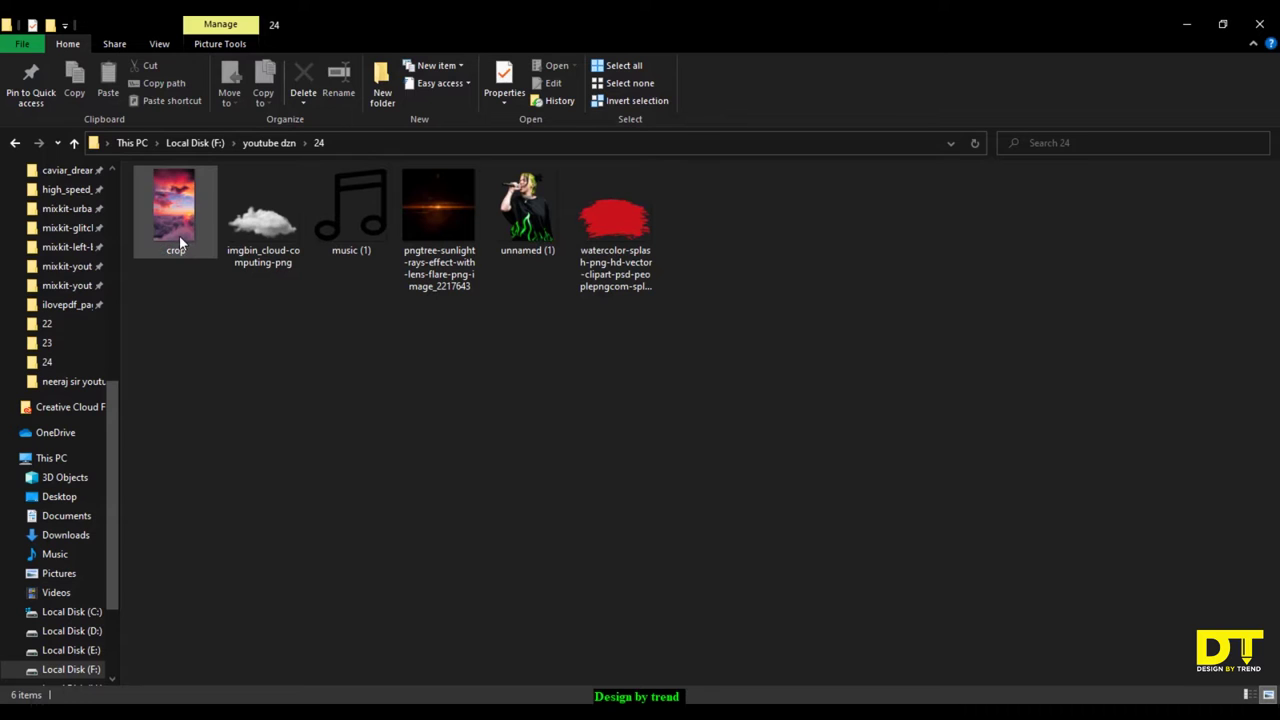
mouse_move(179, 235)
left_mouse_down()
mouse_move(217, 490)
mouse_move(558, 454)
left_mouse_up()
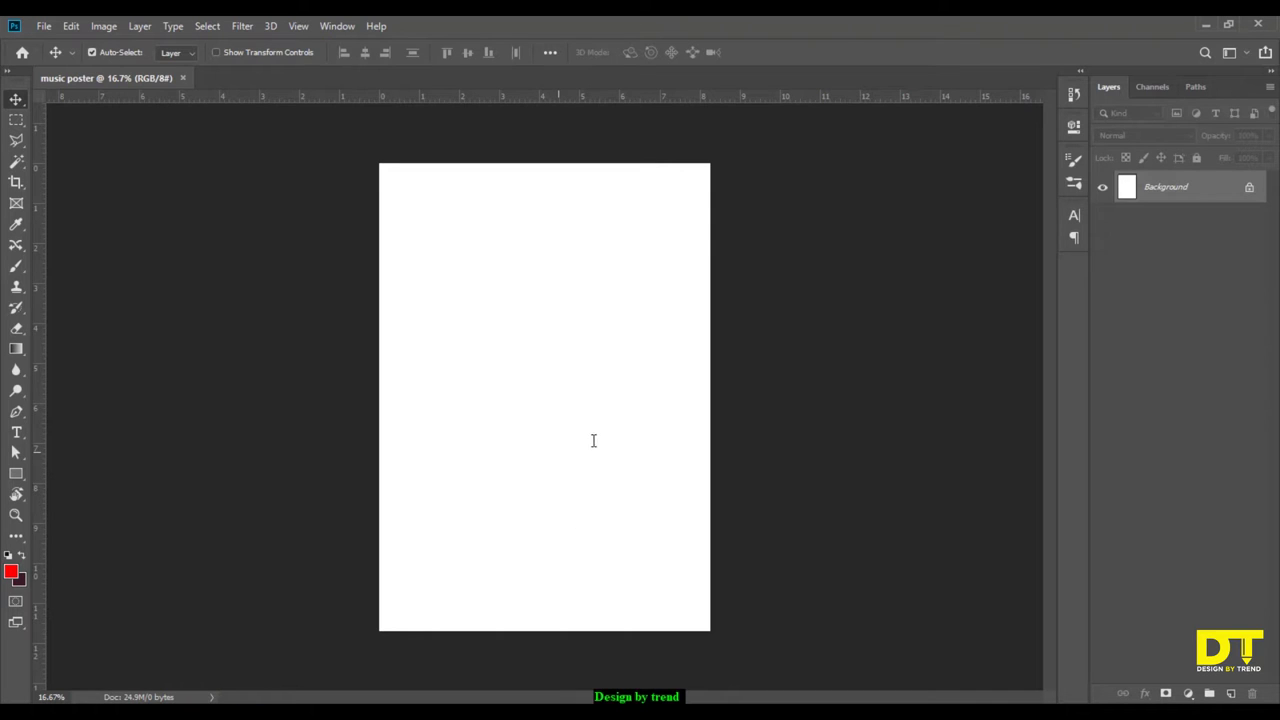
left_click_drag(684, 396, 685, 393)
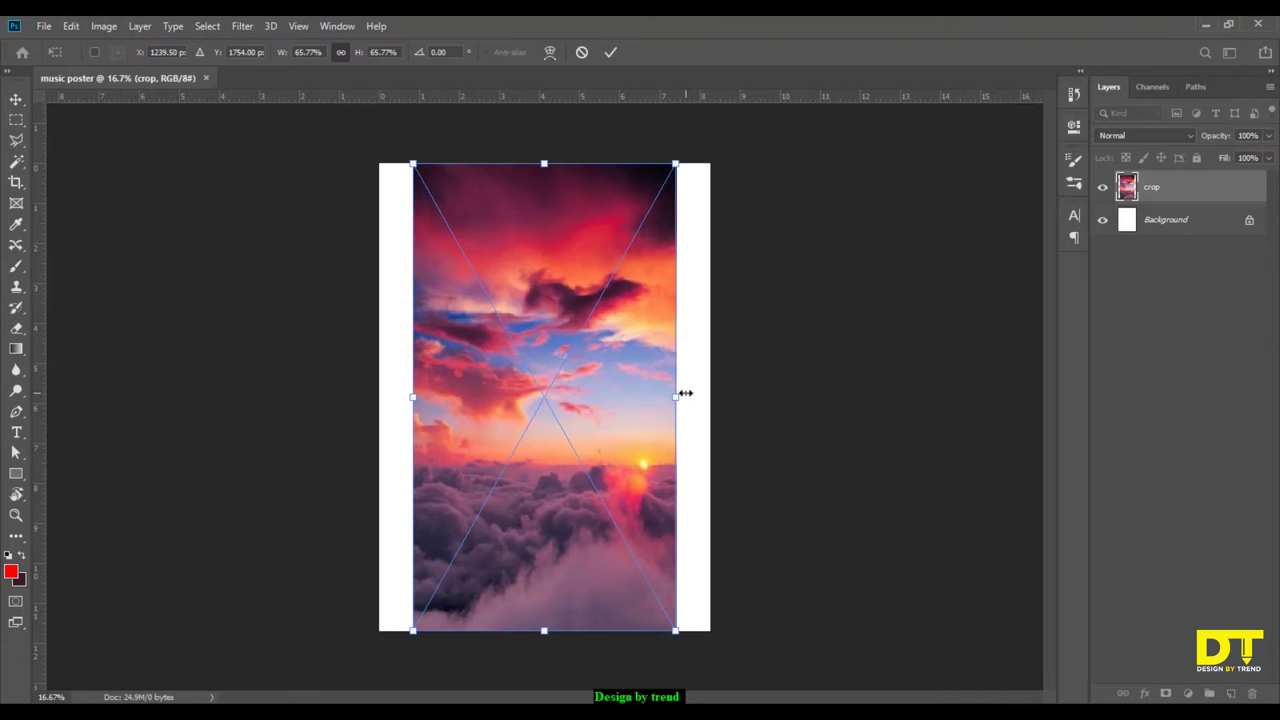
left_click(16, 100)
Scale and shift the sky image until it fills the whole canvas.
key("ctrl+t")
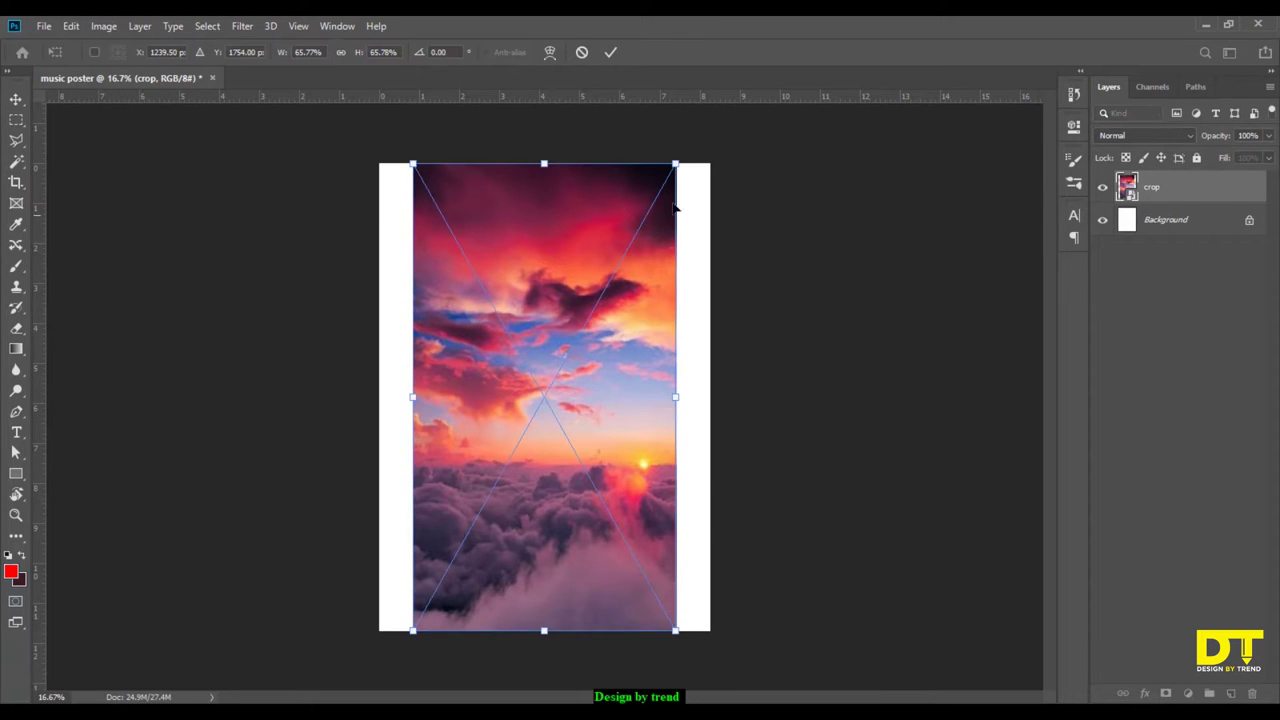
left_click_drag(684, 157, 706, 128)
left_click_drag(637, 192, 604, 213)
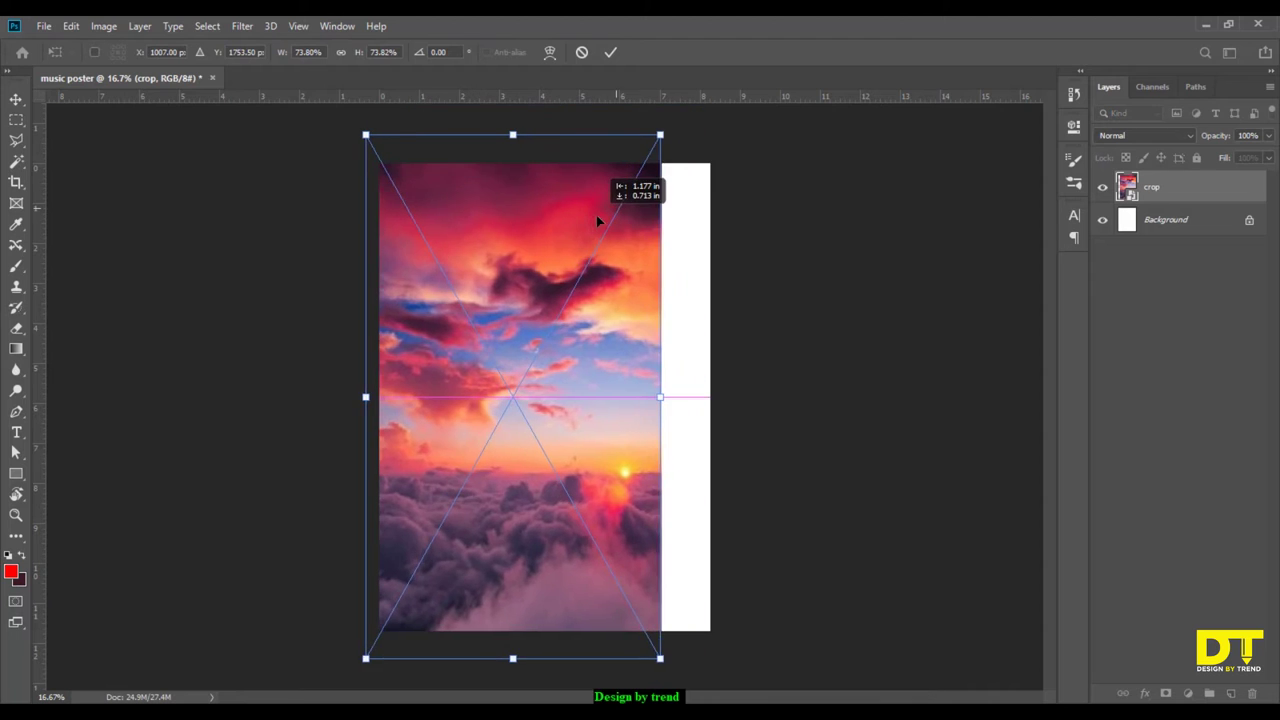
left_click_drag(673, 134, 748, 79)
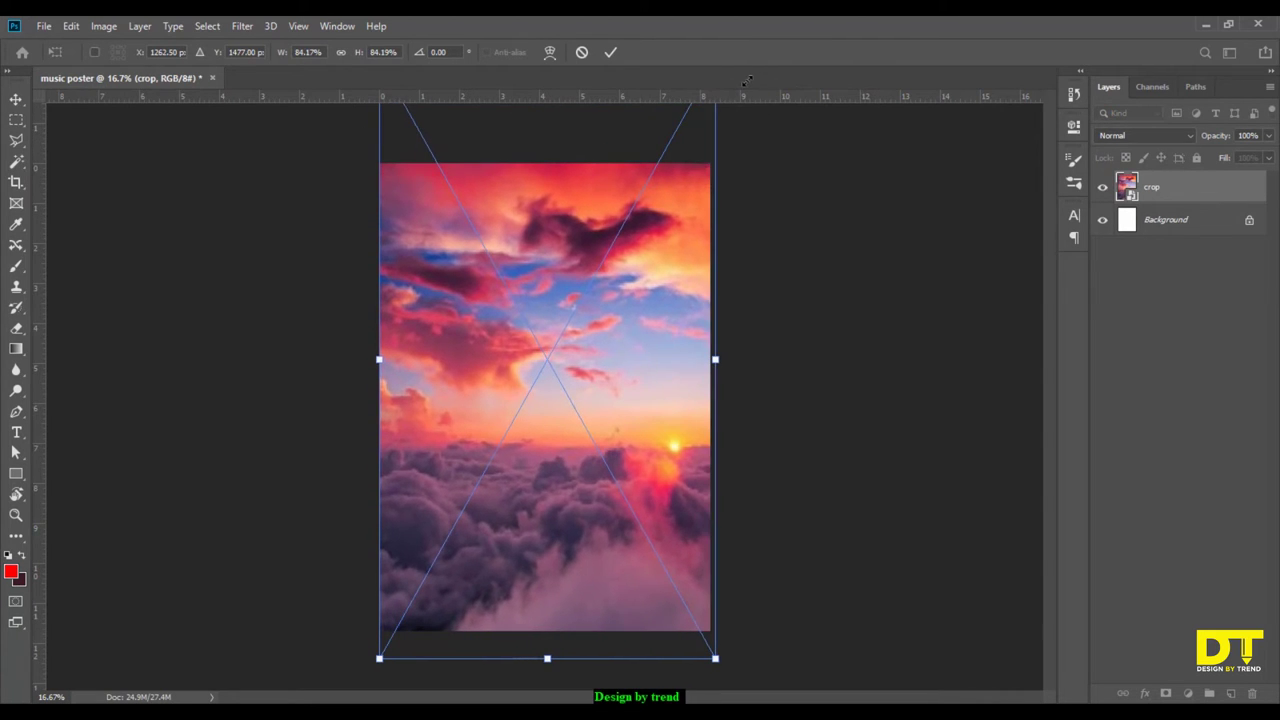
left_click(610, 52)
Place the singer photo and red watercolor splash files onto the poster and commit both.
key("alt+Tab")
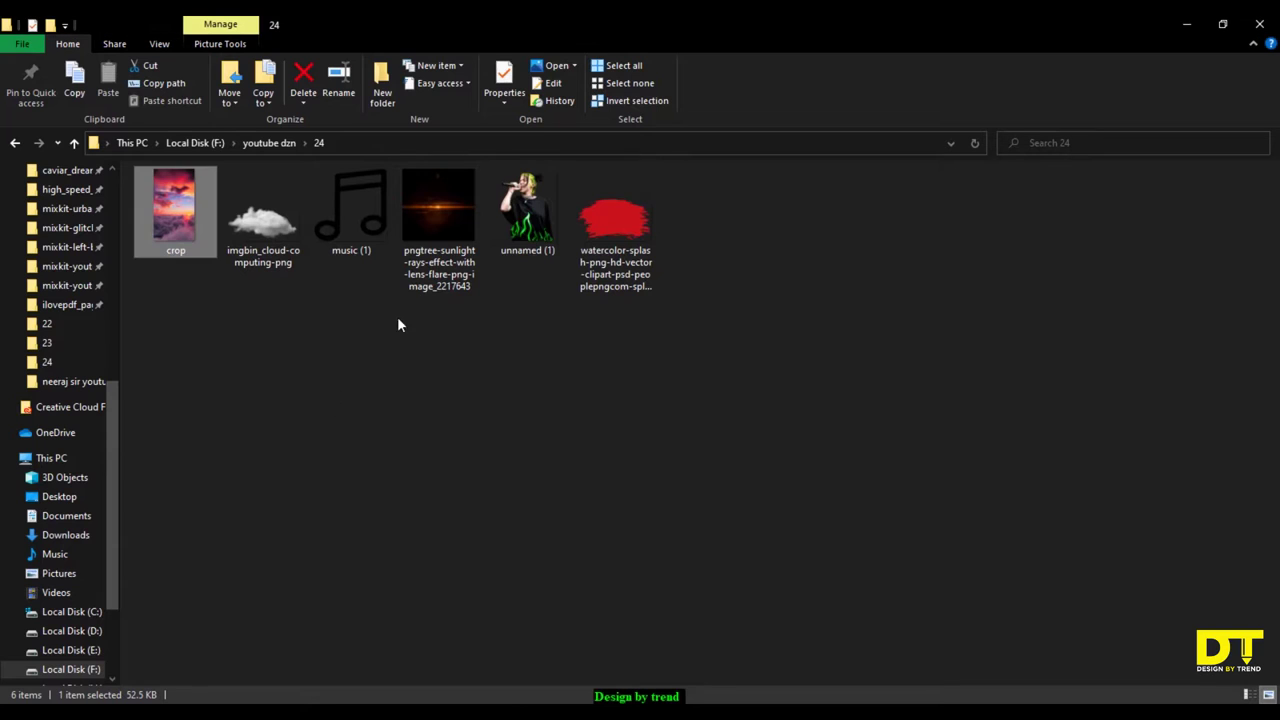
left_click(535, 233)
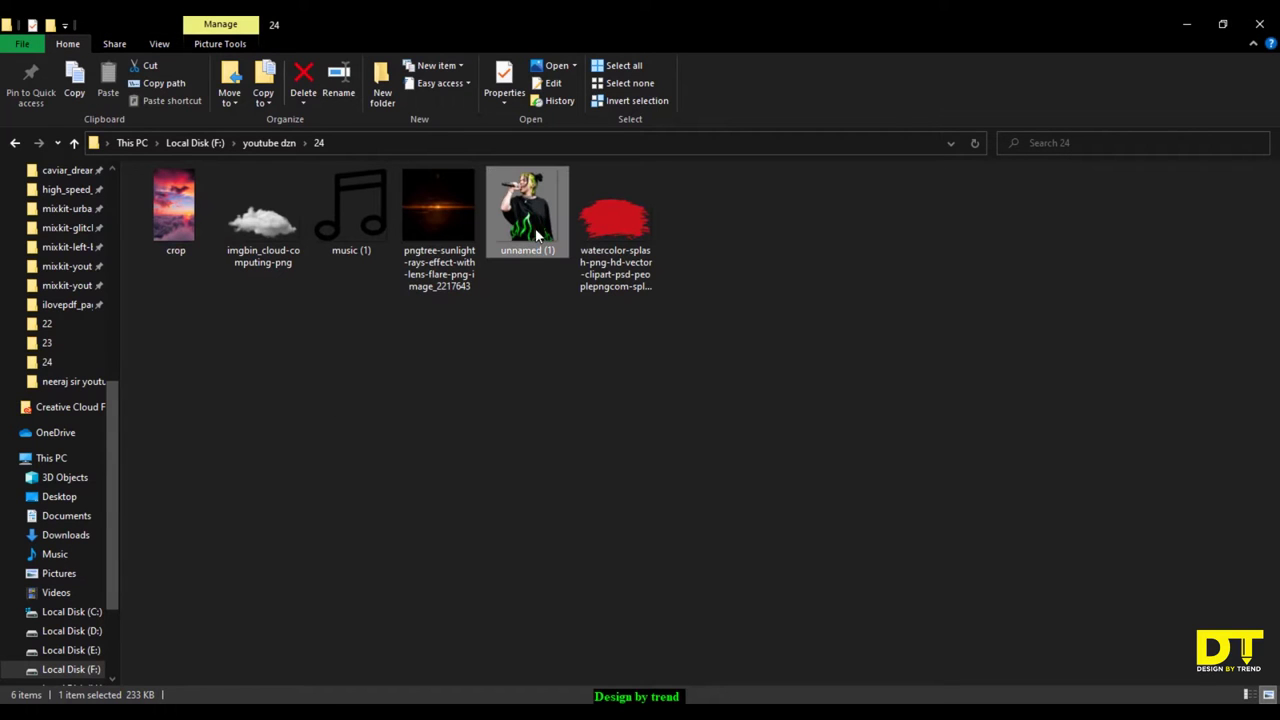
left_click(622, 225, "ctrl")
mouse_move(622, 225)
left_mouse_down()
mouse_move(268, 700)
mouse_move(553, 475)
left_mouse_up()
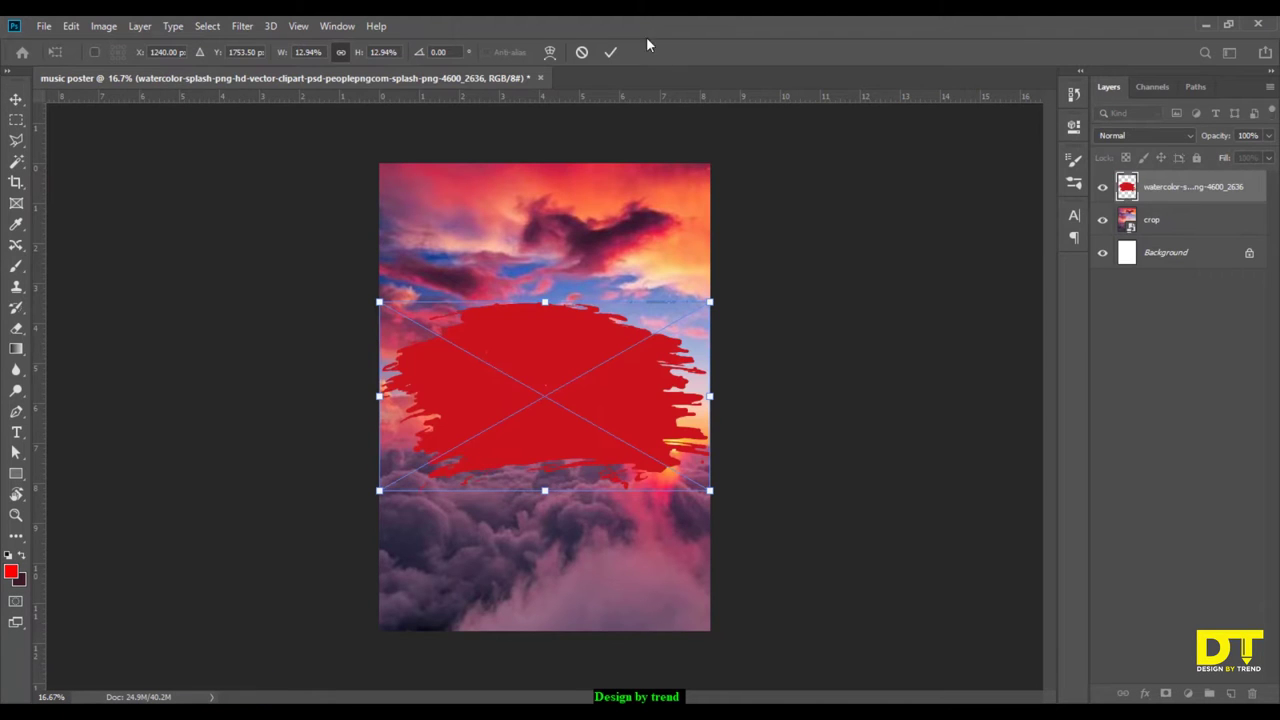
left_click(609, 52)
left_click(610, 52)
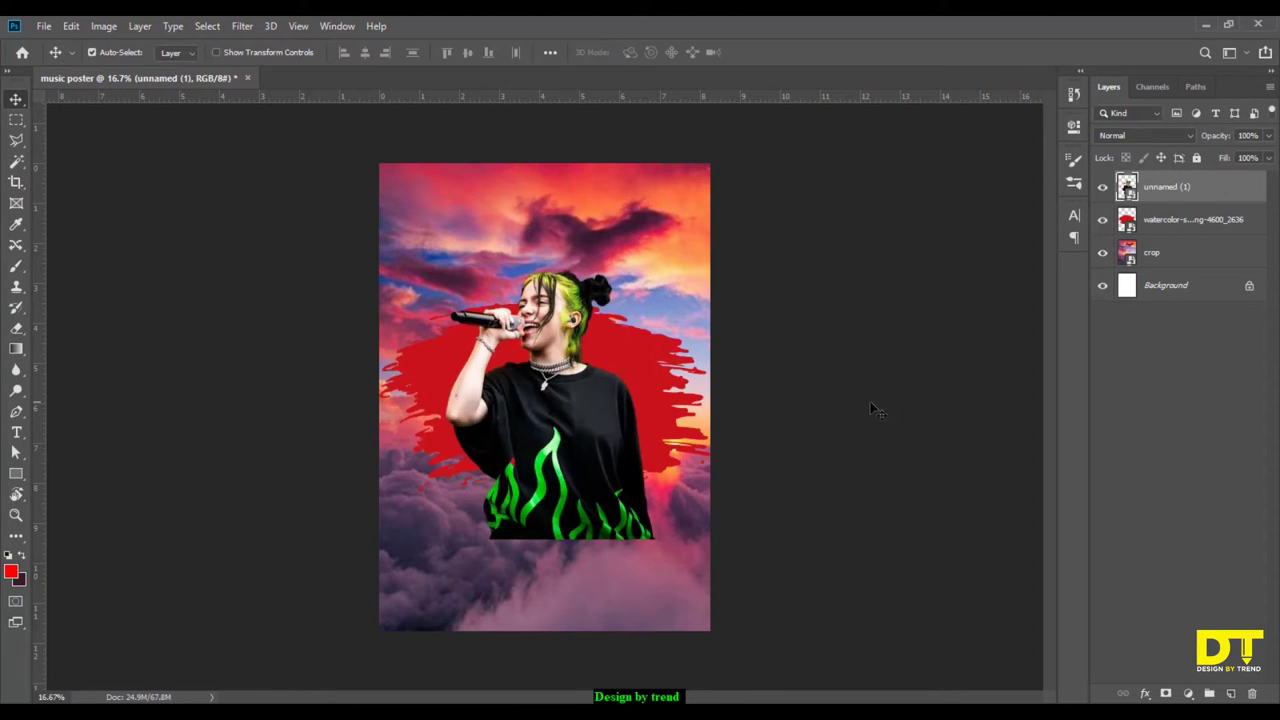
Raise the singer higher on the poster and select the watercolor splash layer.
left_click_drag(567, 453, 567, 397)
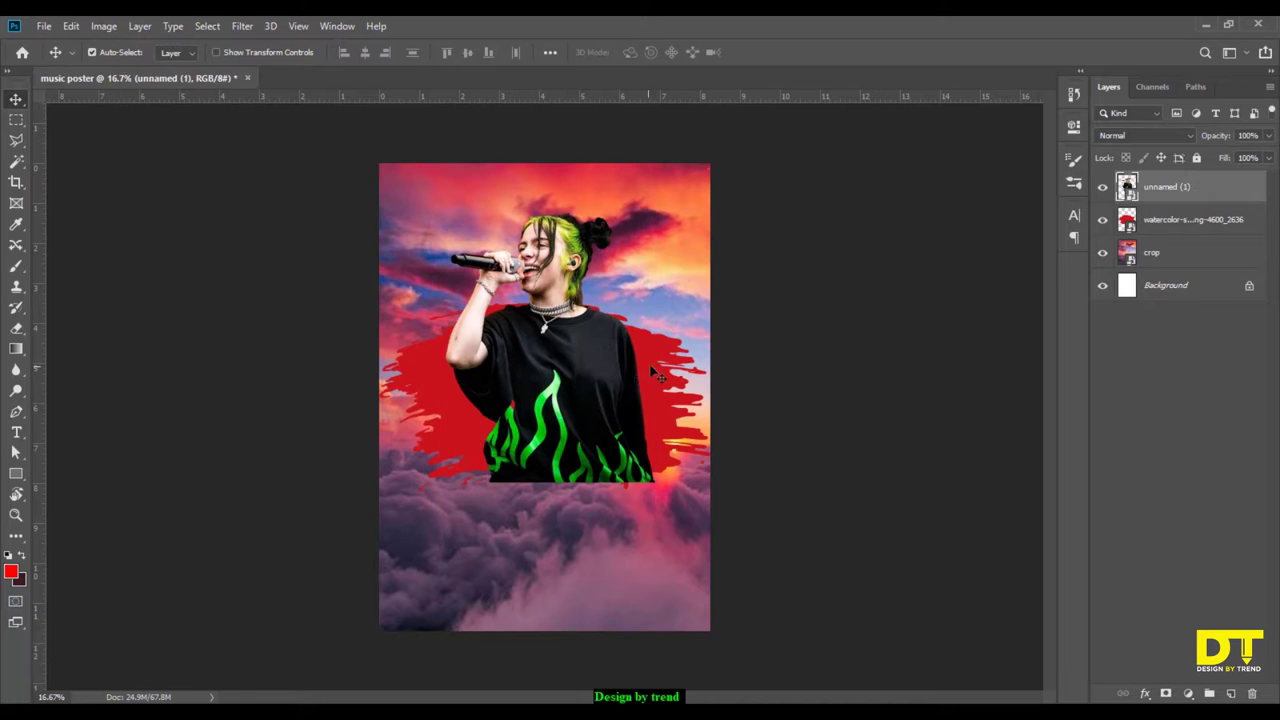
left_click(705, 375)
left_click(1145, 693)
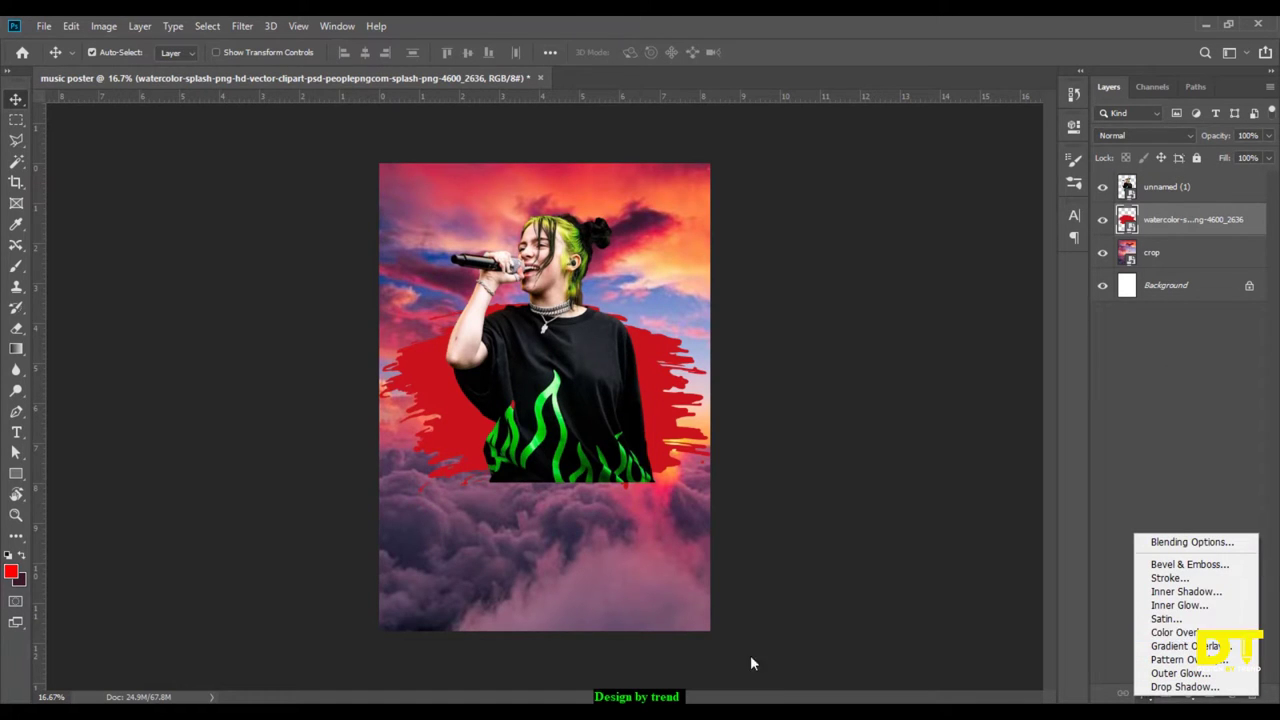
Swap the foreground and background colours and briefly check the colour and adjustment settings.
key("Escape")
key("x")
left_click(16, 573)
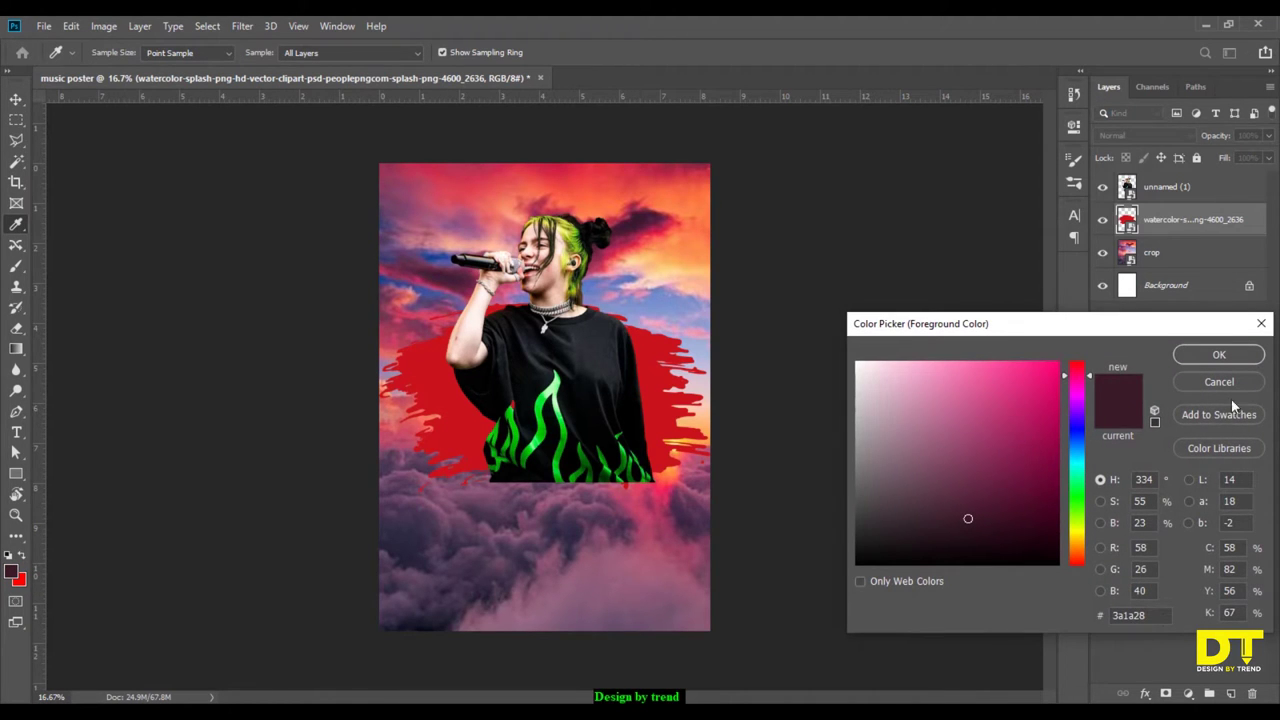
left_click(1219, 355)
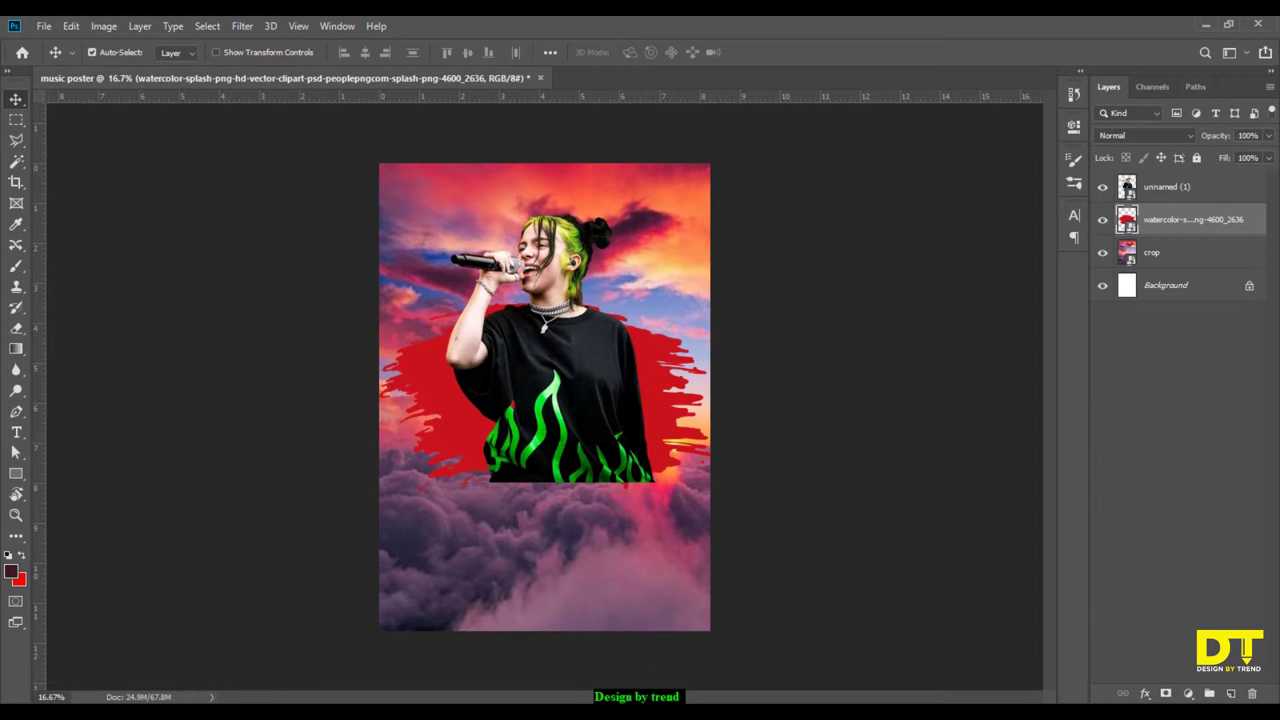
left_click(1189, 694)
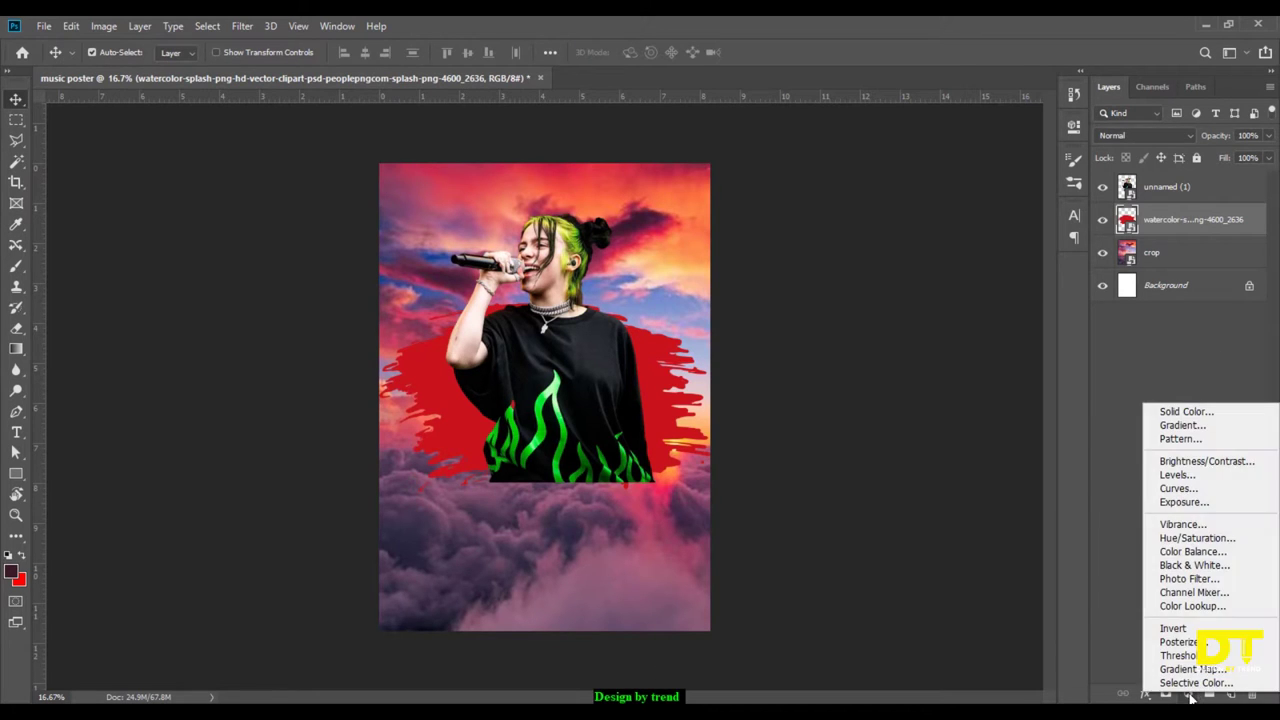
left_click(1143, 697)
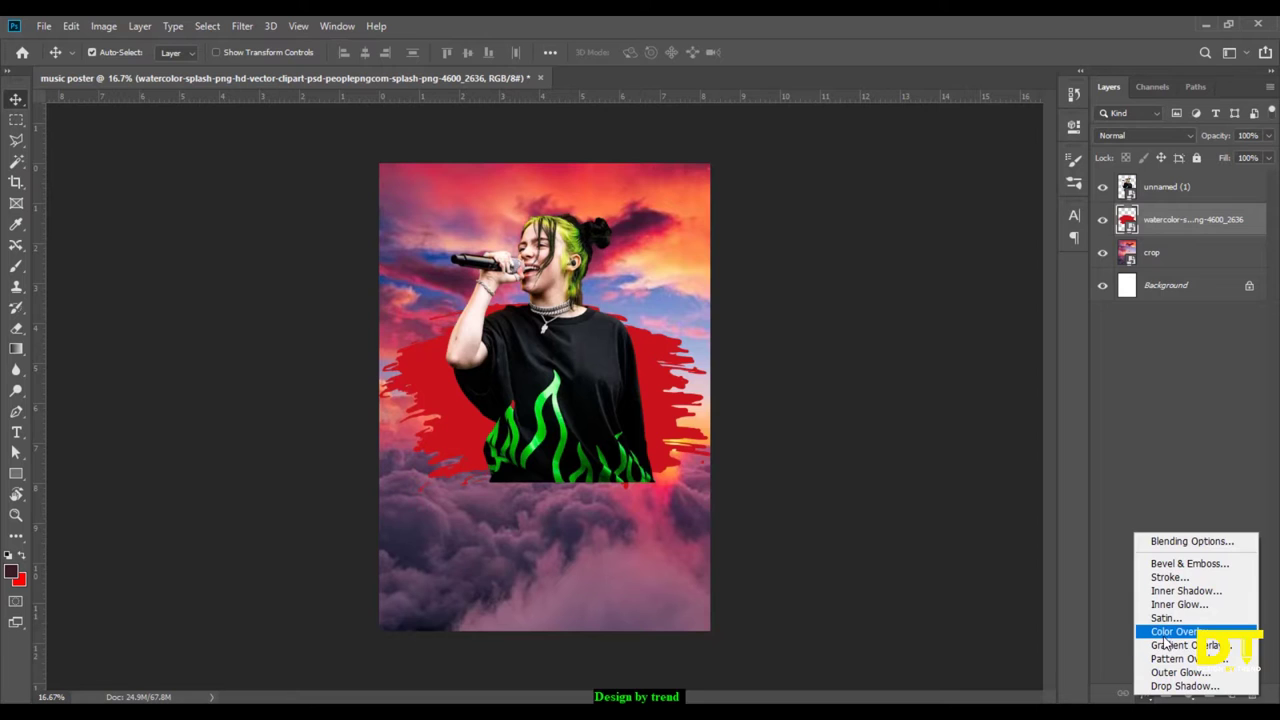
Give the splash a #3a1a28 Color Overlay, then nudge the singer slightly upward.
left_click(1170, 631)
left_click(1033, 330)
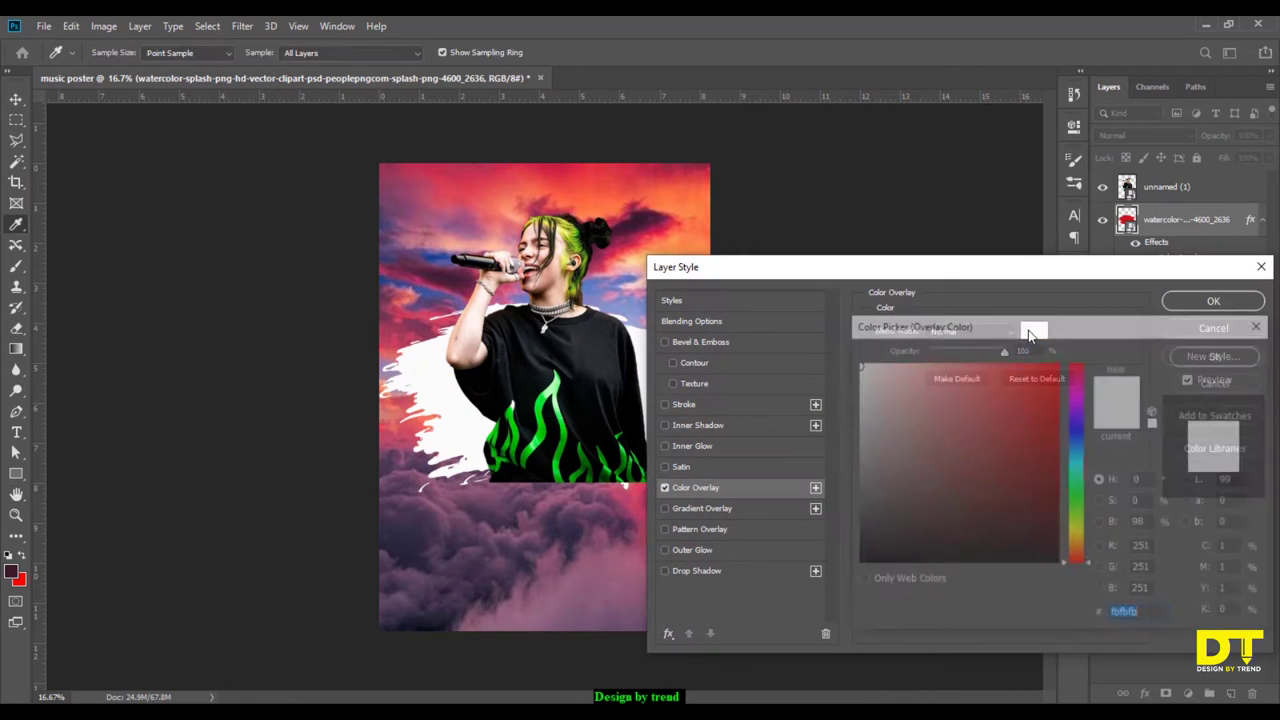
type("3a1a28")
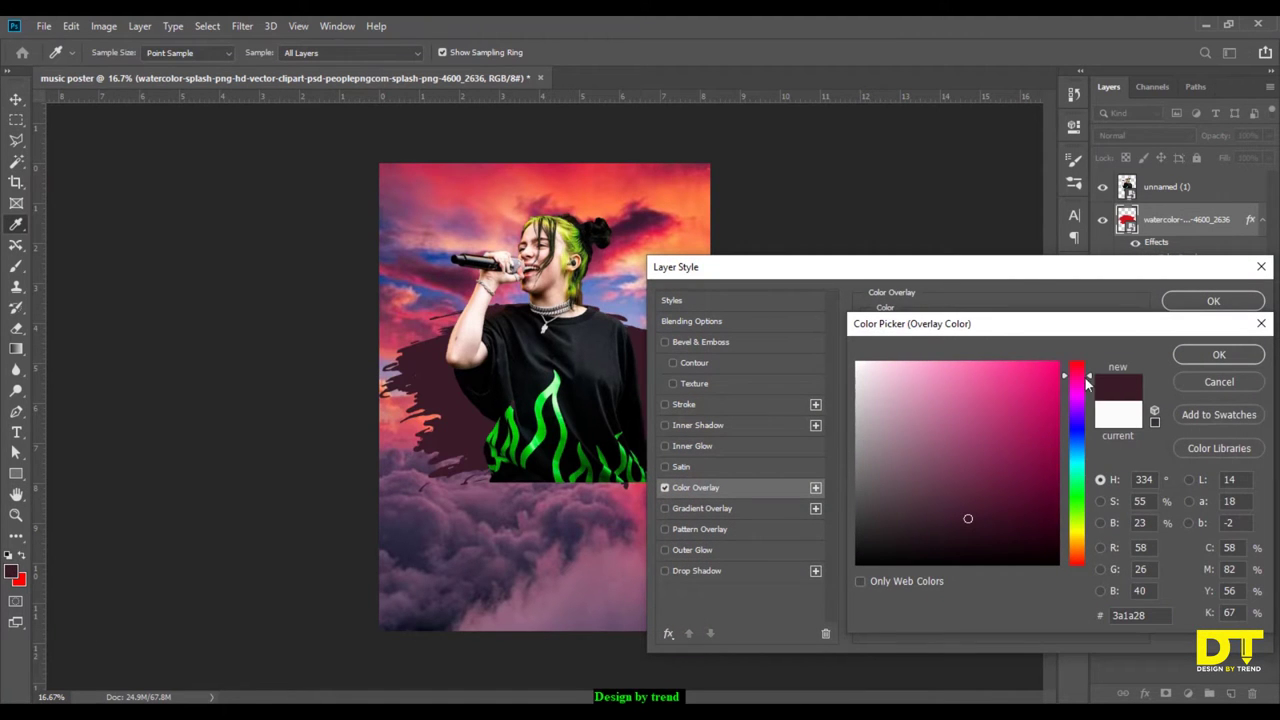
left_click(1219, 354)
left_click(1213, 300)
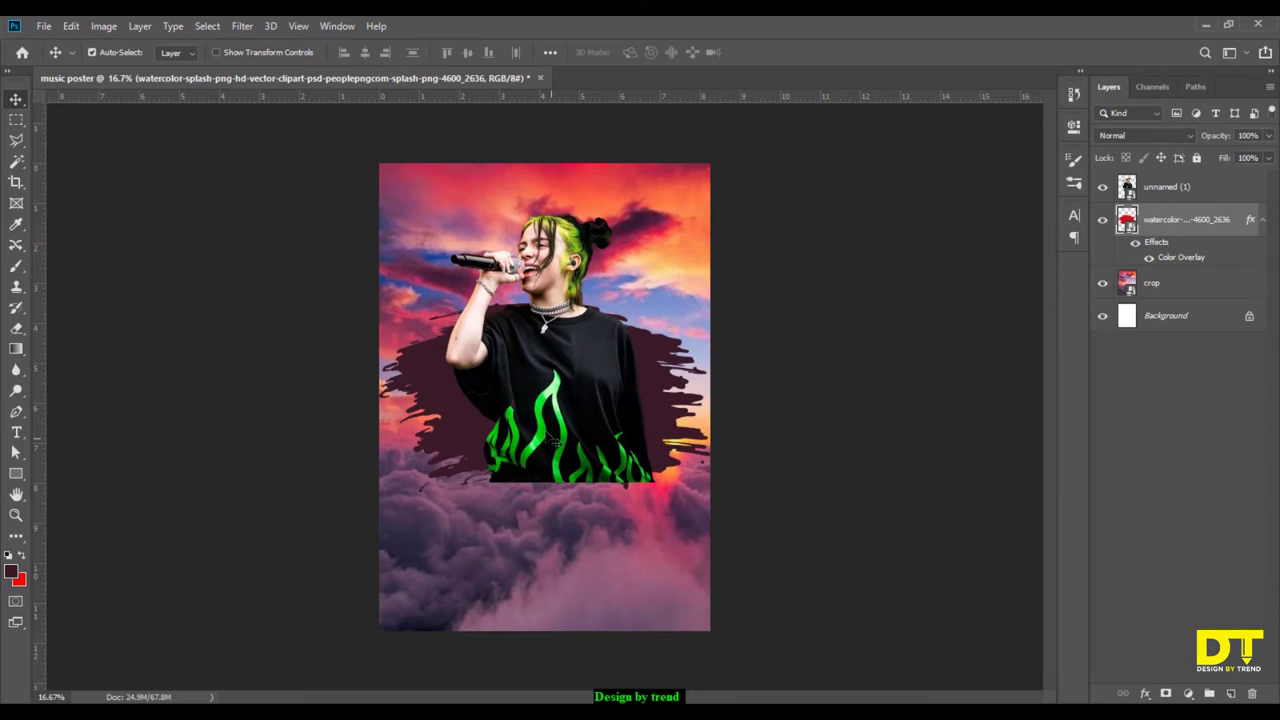
left_click(555, 410)
left_click_drag(557, 406, 557, 398)
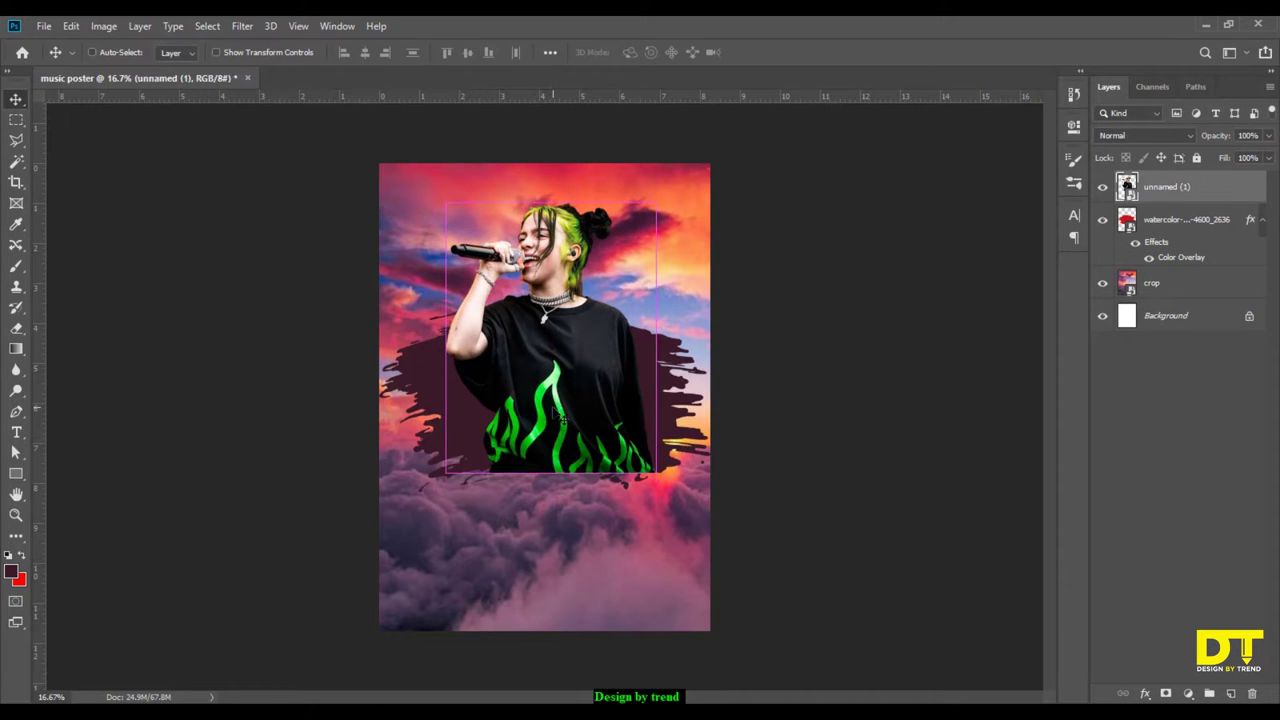
Scale the singer down to about 86% and shift it slightly up-right.
key("ctrl+t")
mouse_move(666, 190)
left_mouse_down()
mouse_move(622, 221)
mouse_move(640, 214)
left_mouse_up()
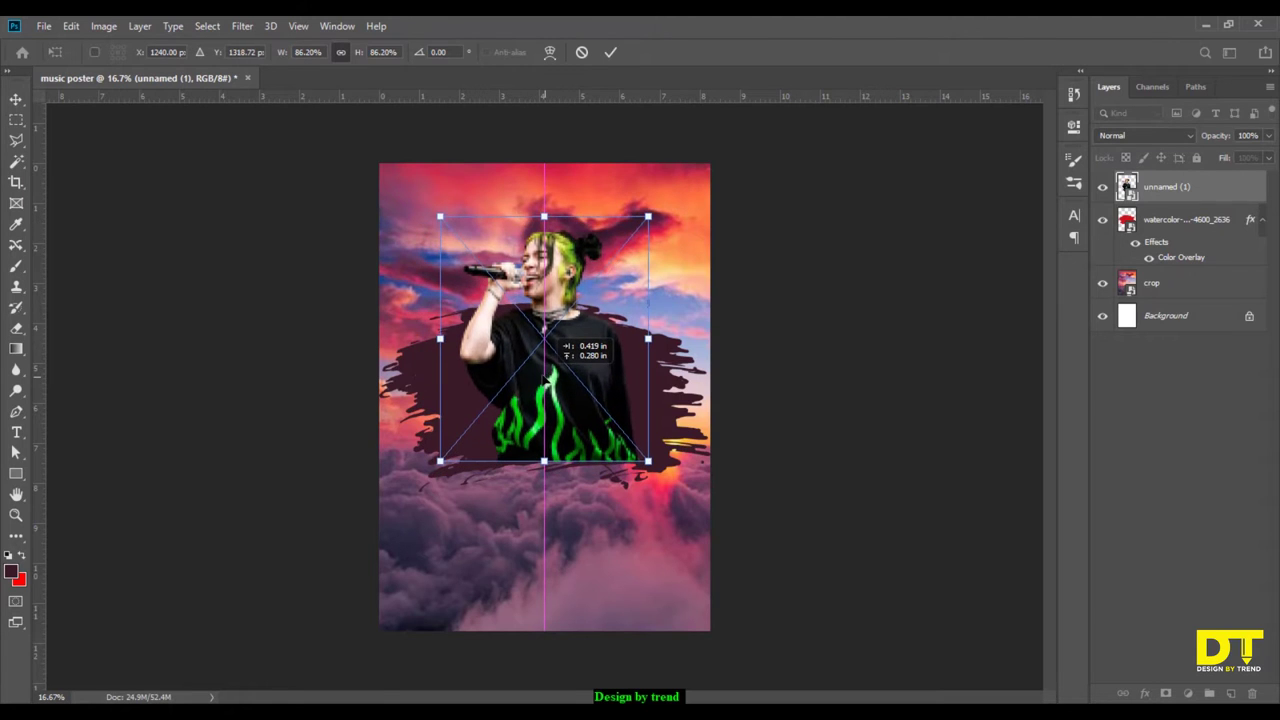
left_click_drag(543, 352, 548, 338)
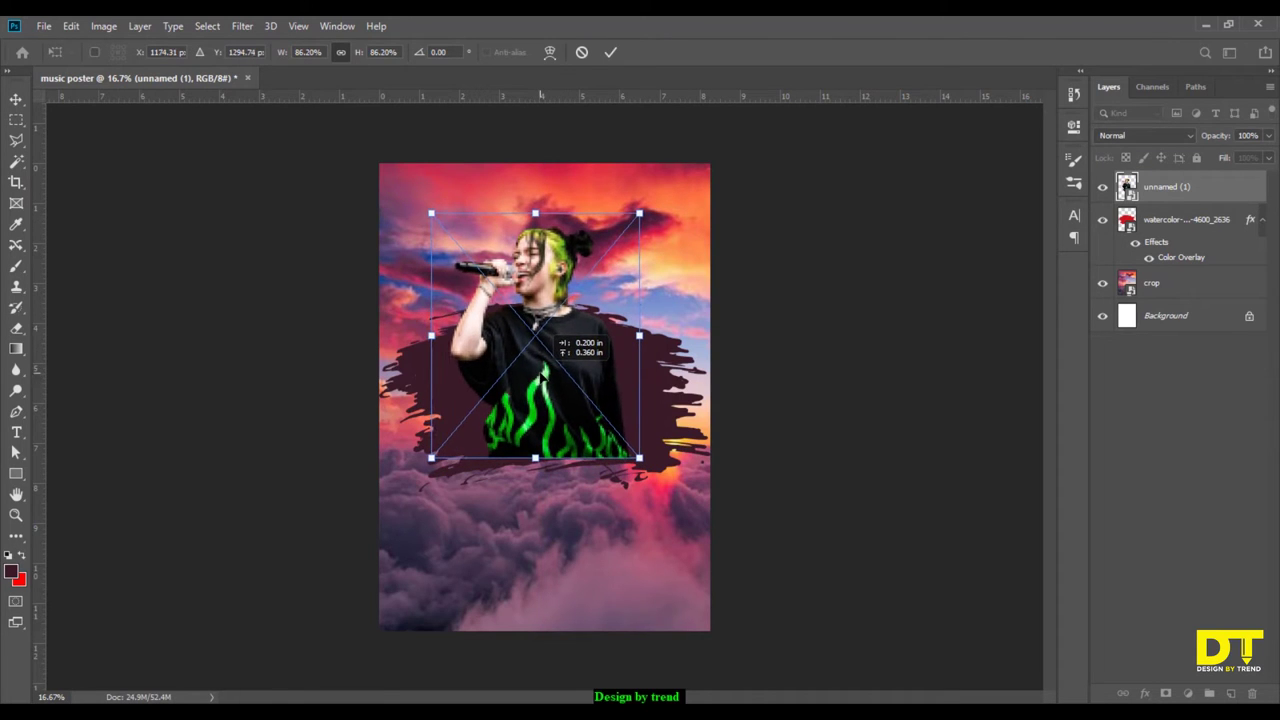
left_click(610, 52)
Move and transform the purple splash, then nudge the singer up with Shift+Up twice.
mouse_move(669, 330)
left_mouse_down()
mouse_move(667, 315)
mouse_move(714, 275)
left_mouse_up()
key("ctrl+t")
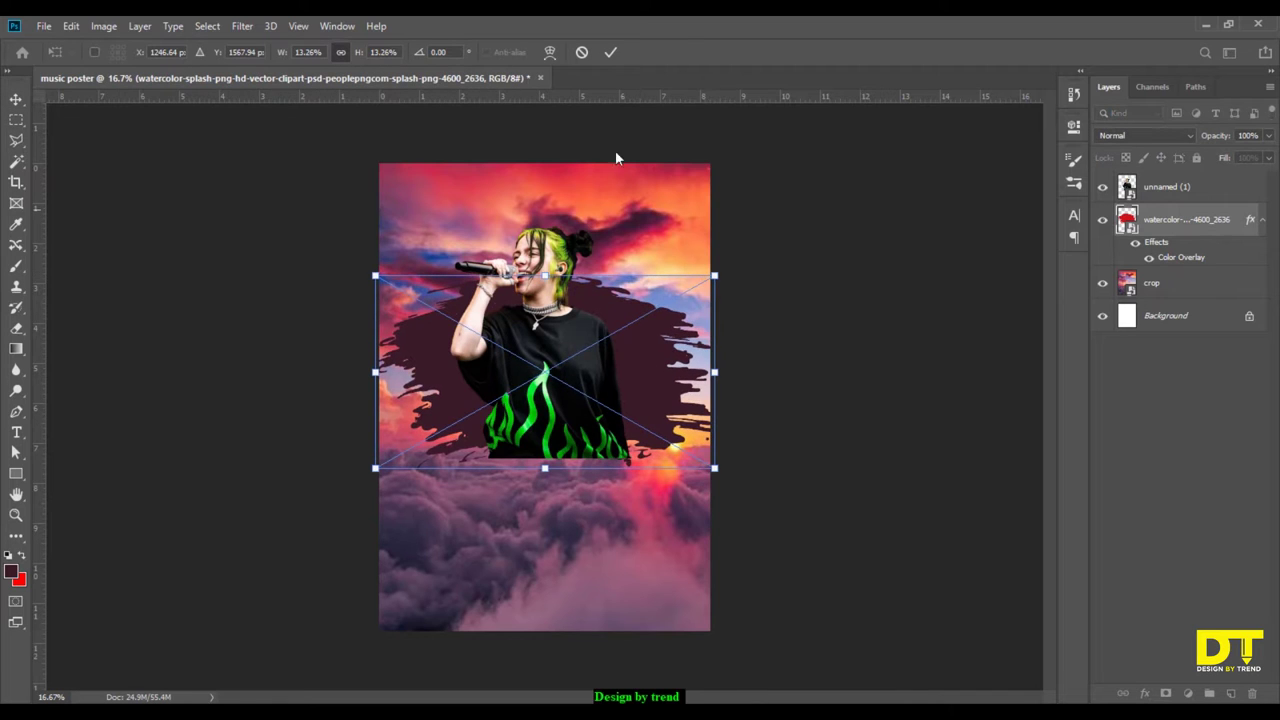
left_click(610, 52)
left_click(548, 380)
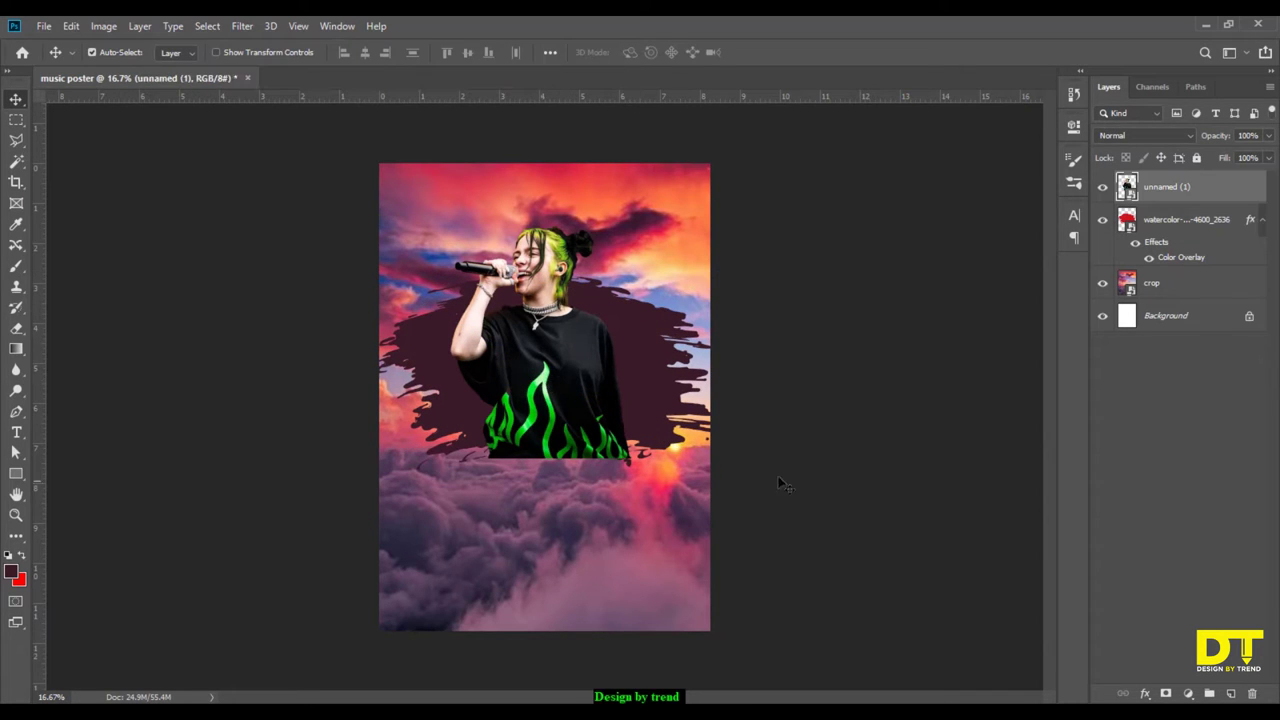
key("shift+Up")
key("shift+Up")
key("shift+Up")
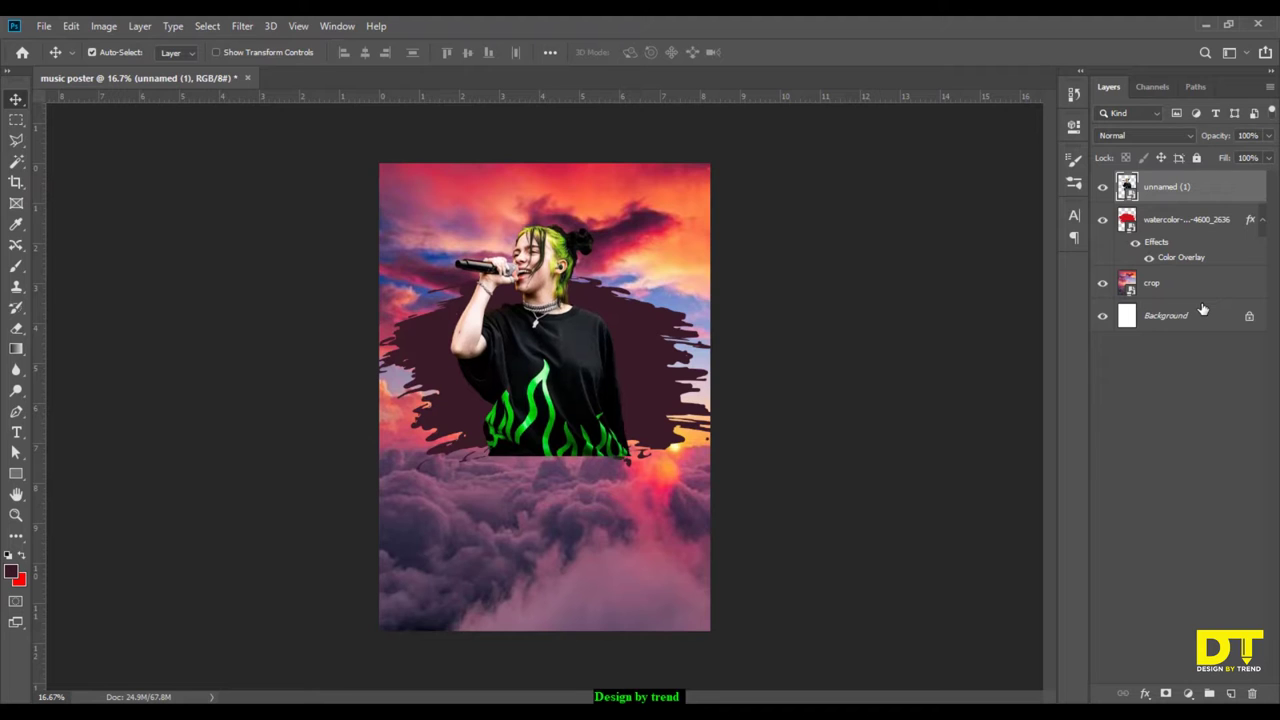
key("shift+Up")
key("shift+Up")
left_click(1091, 442)
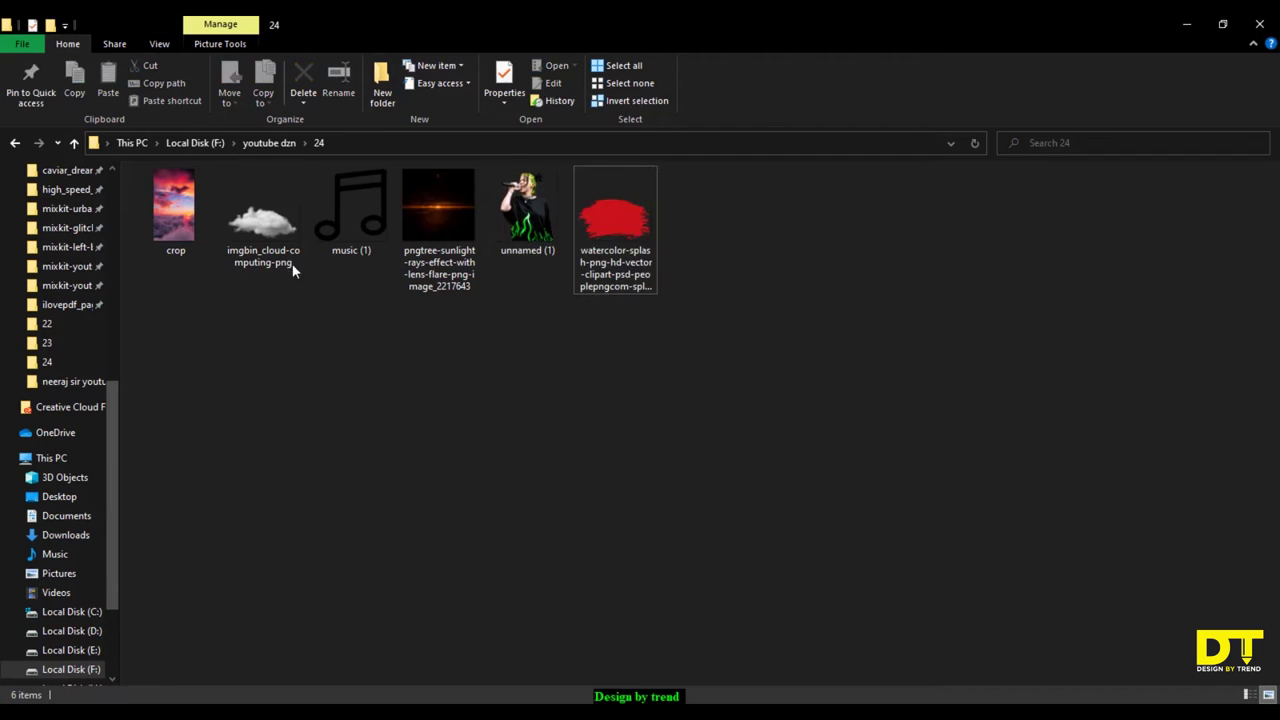
Place the cloud image in the lower part of the poster.
mouse_move(271, 228)
left_mouse_down()
mouse_move(213, 712)
mouse_move(438, 435)
left_mouse_up()
left_click_drag(530, 513, 486, 576)
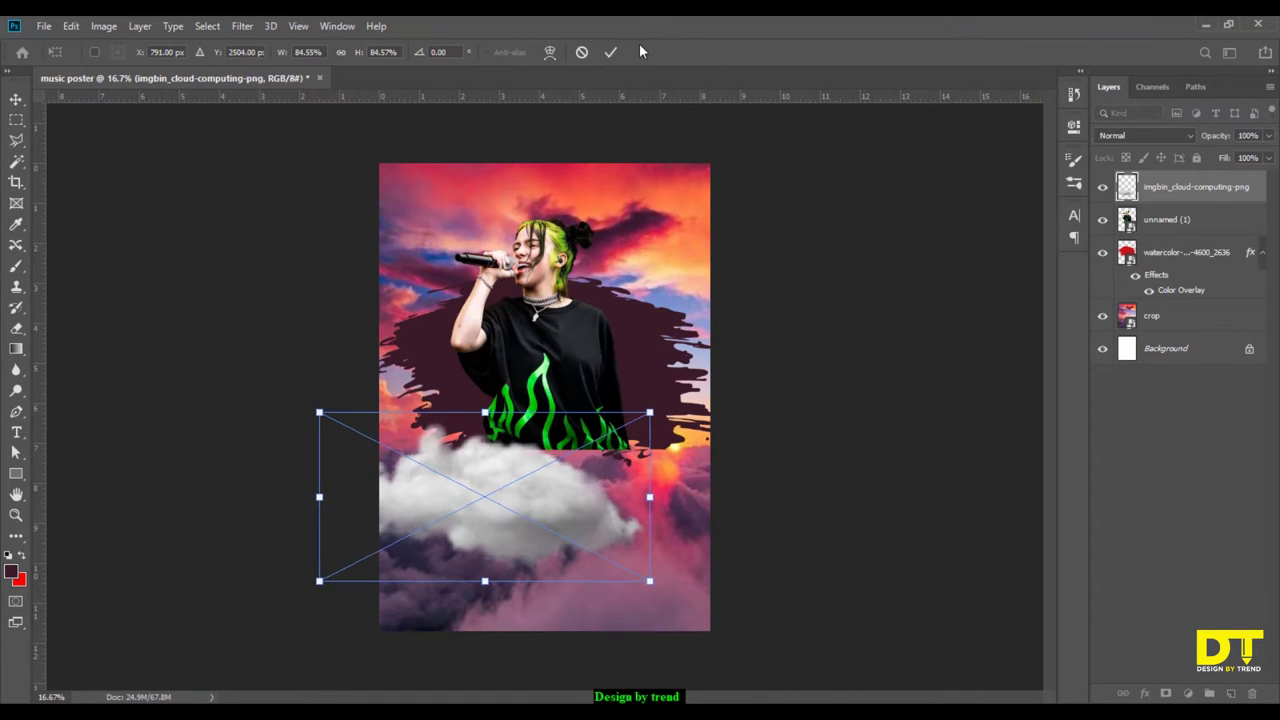
left_click(611, 52)
Shrink the singer and brush splash together, nudging them up and right.
left_click(1210, 254)
left_click(1202, 222, "shift")
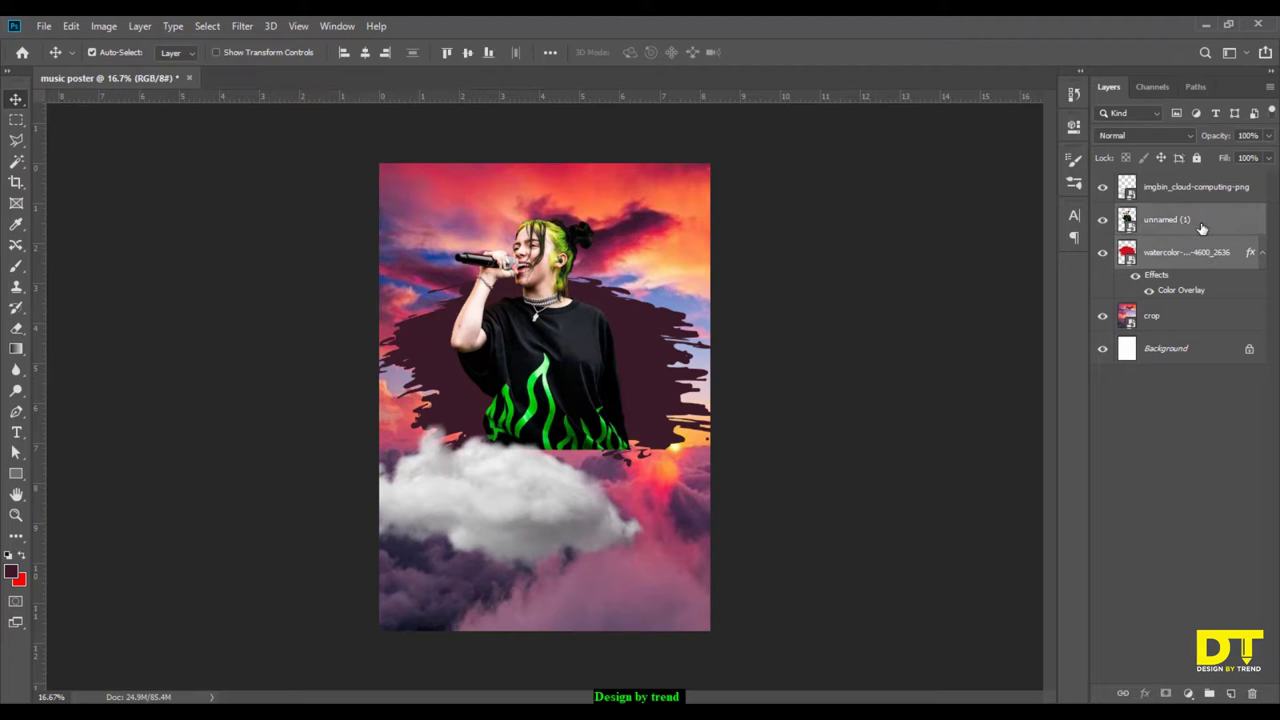
key("ctrl+t")
left_click_drag(714, 216, 699, 228)
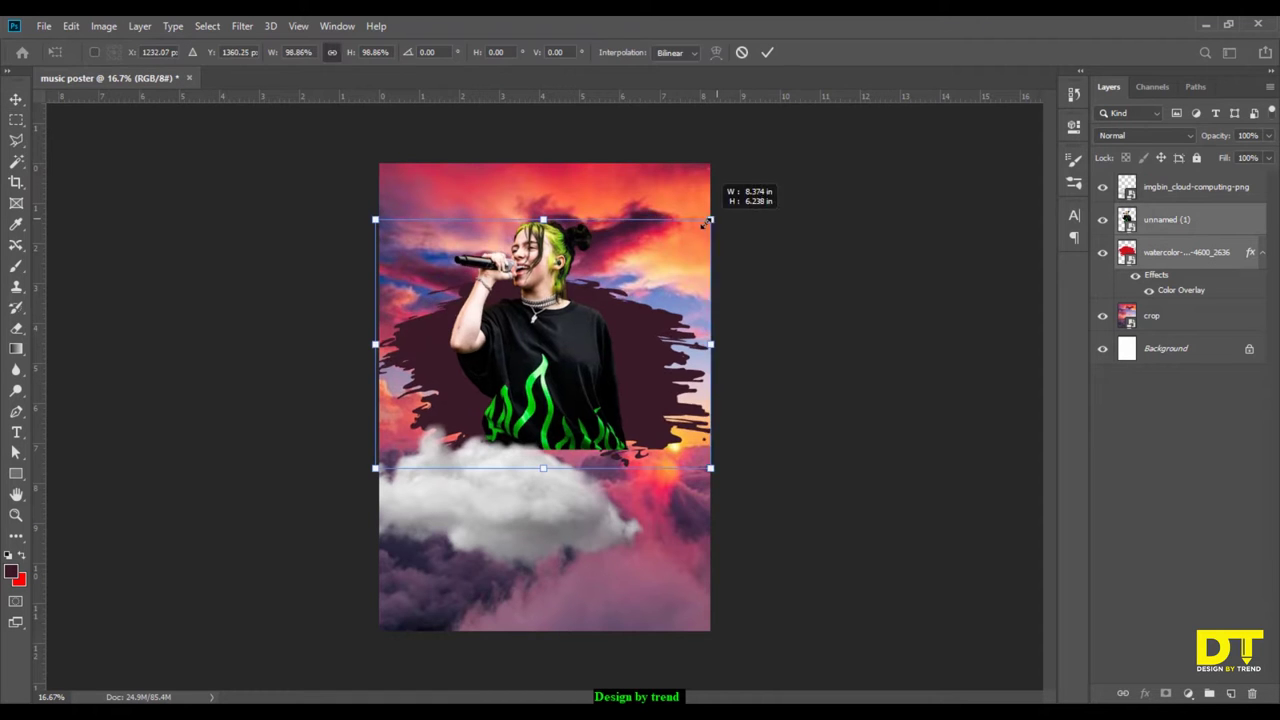
left_click_drag(580, 331, 583, 312)
left_click(766, 53)
Enlarge the brush splash slightly and re-transform the singer to 82.18%.
left_click(1207, 268)
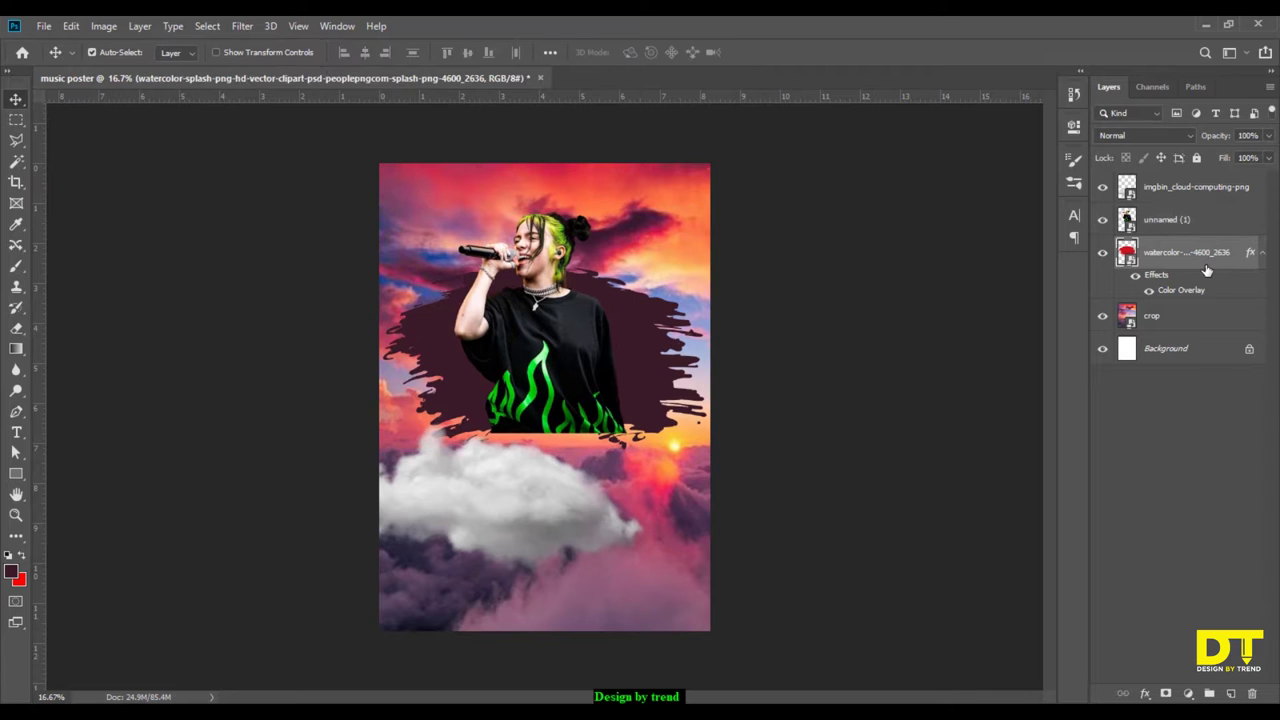
key("ctrl+t")
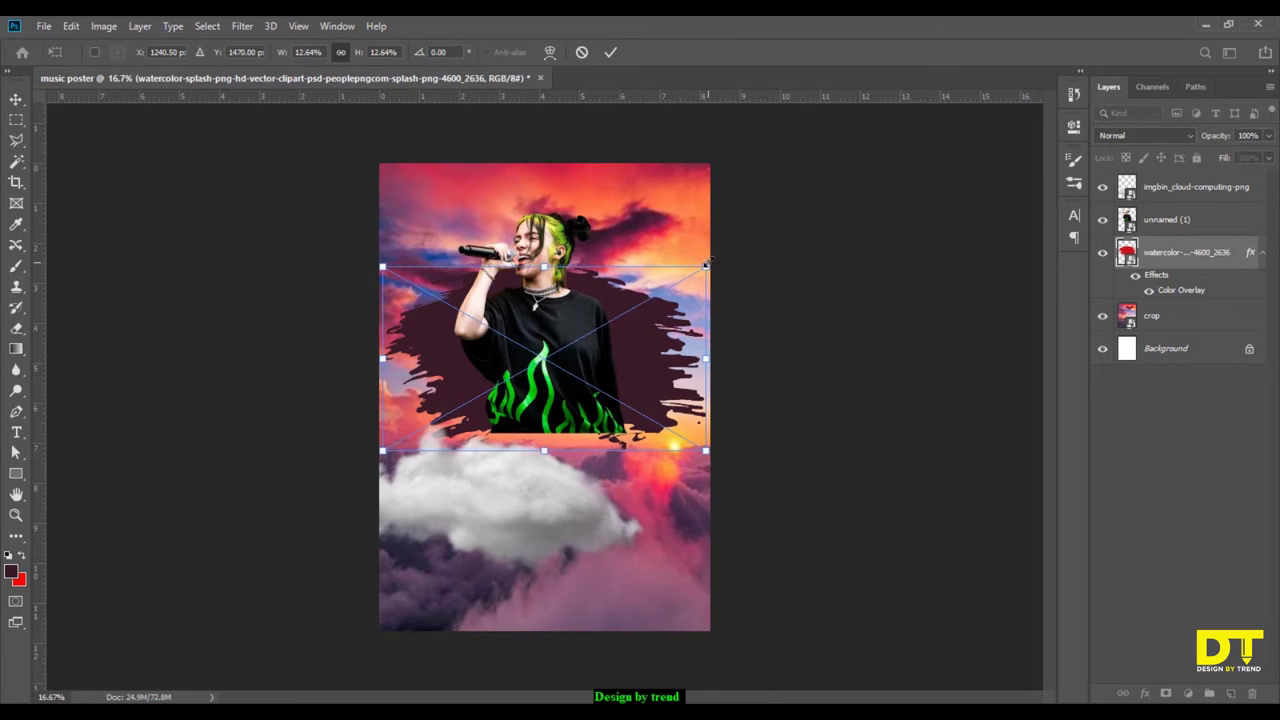
left_click_drag(706, 262, 730, 253)
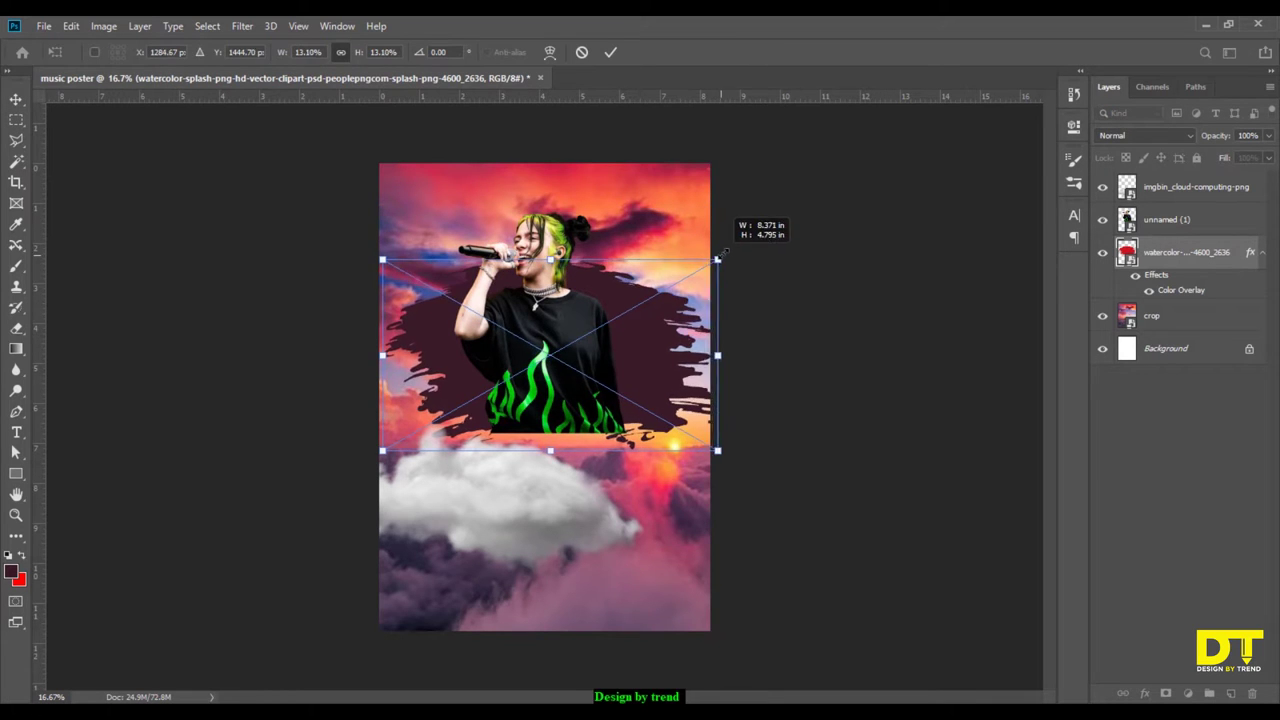
left_click(610, 53)
left_click(1180, 219)
key("ctrl+t")
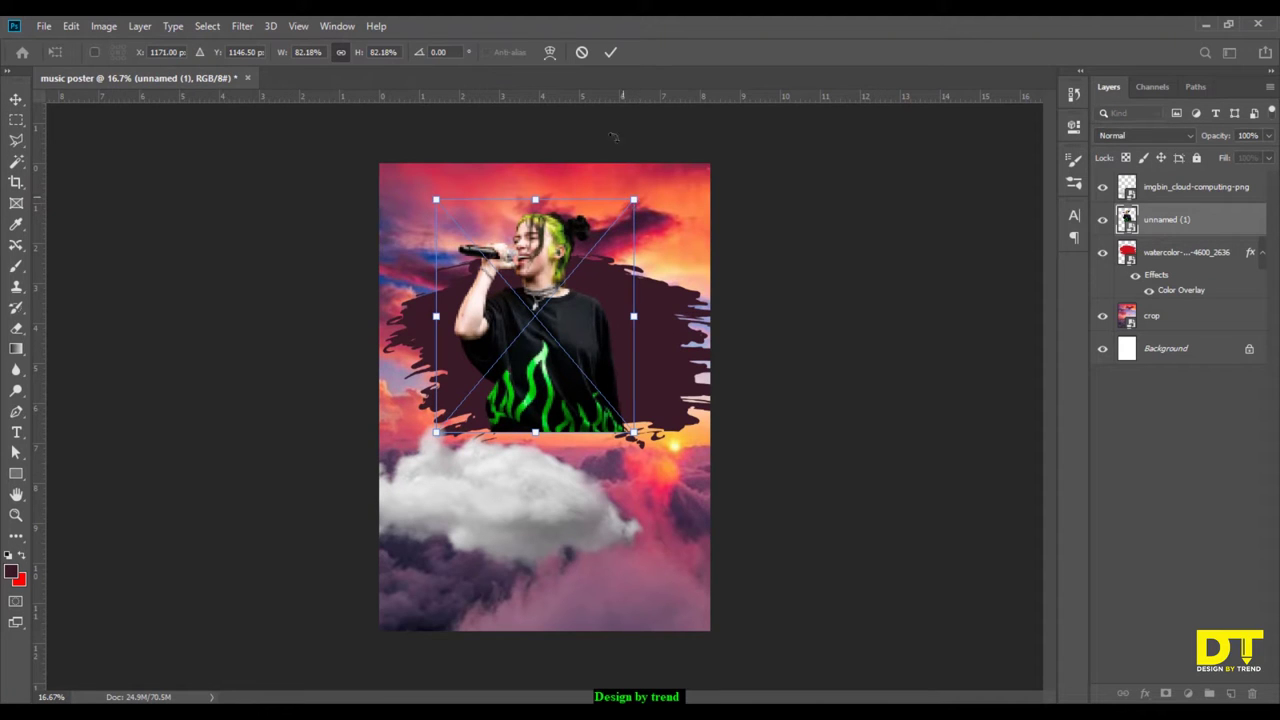
left_click(610, 52)
Centre the singer and splash horizontally, then move the cloud up over the singer's lower body.
left_click(1190, 262, "ctrl")
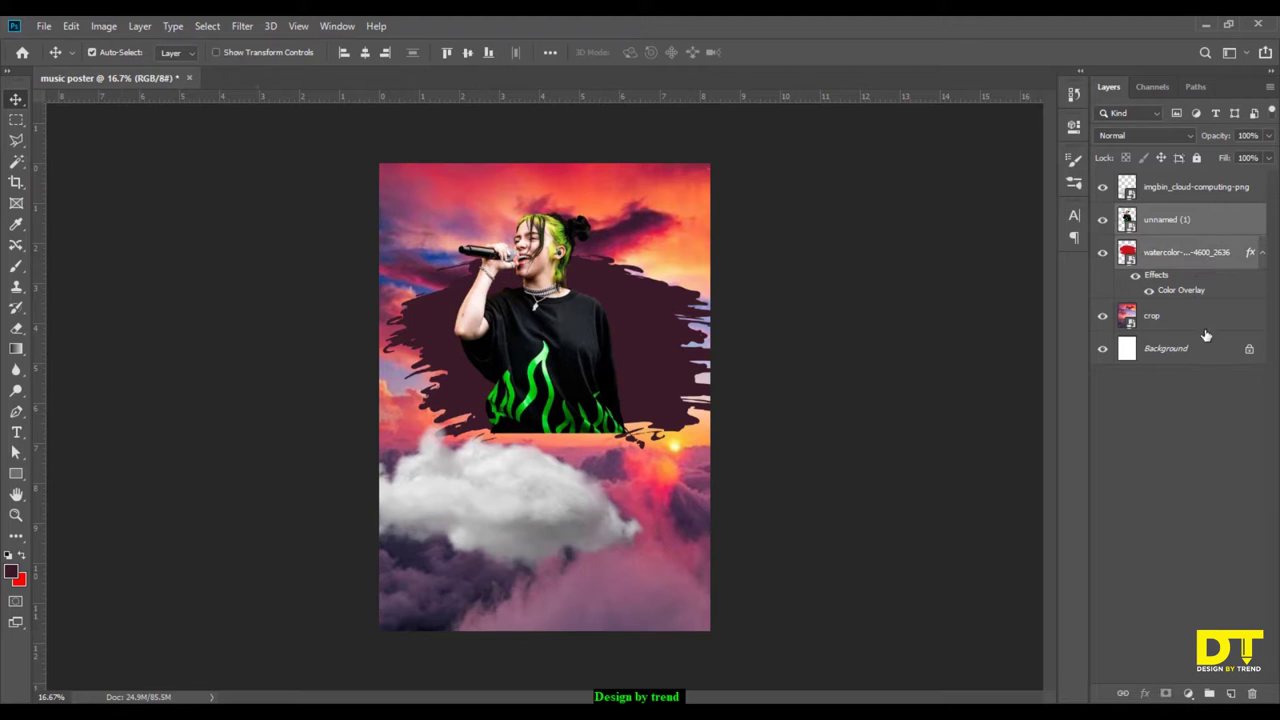
left_click(1207, 346, "ctrl")
left_click(365, 55)
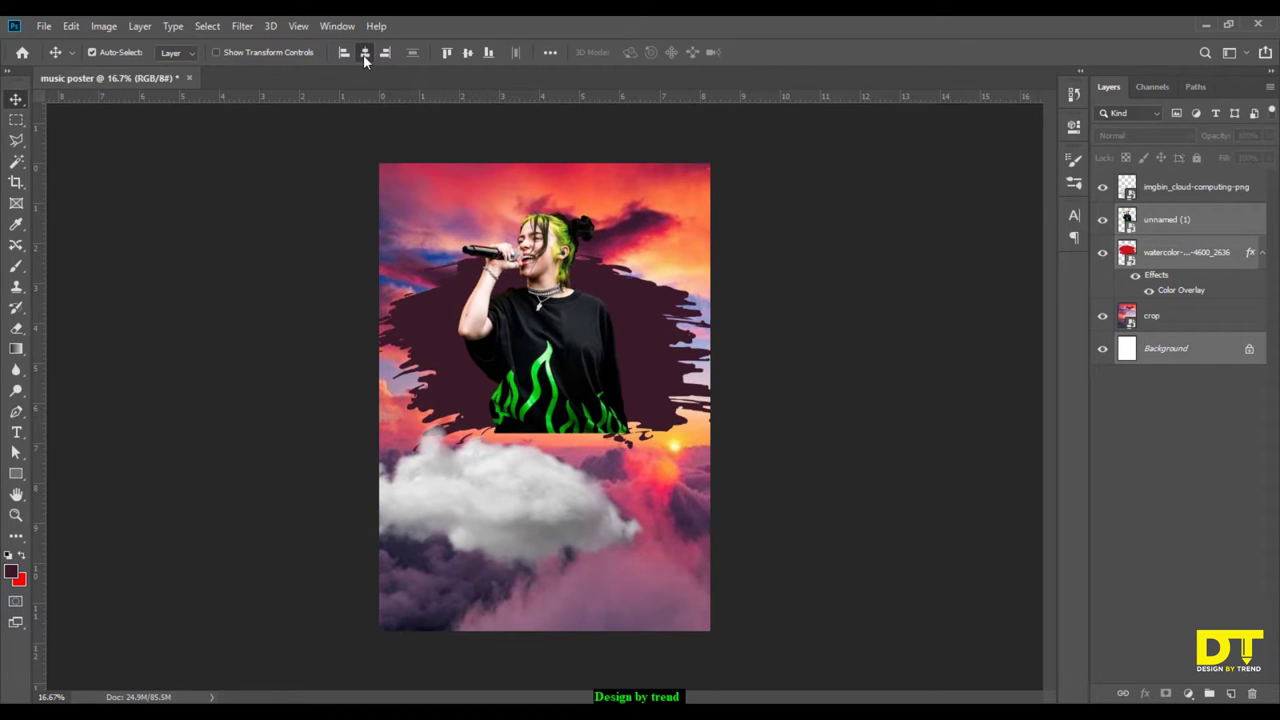
left_click(848, 390)
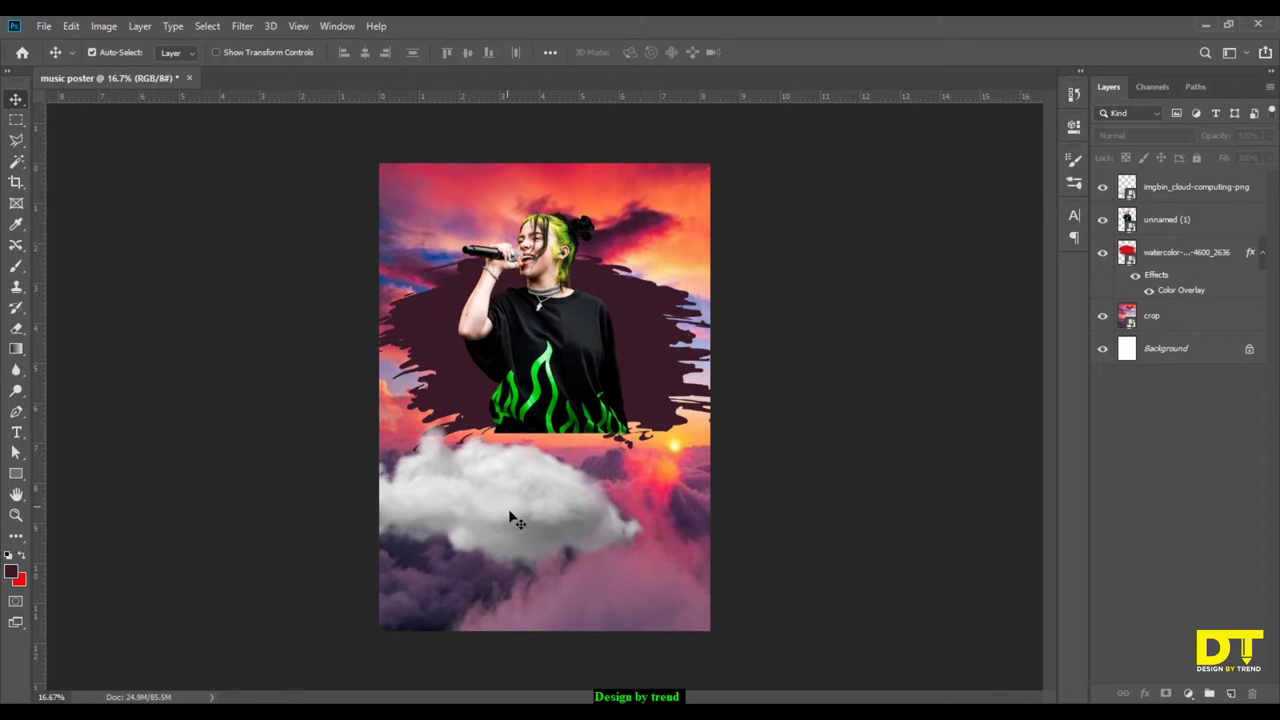
mouse_move(508, 514)
left_mouse_down()
mouse_move(473, 424)
mouse_move(562, 431)
left_mouse_up()
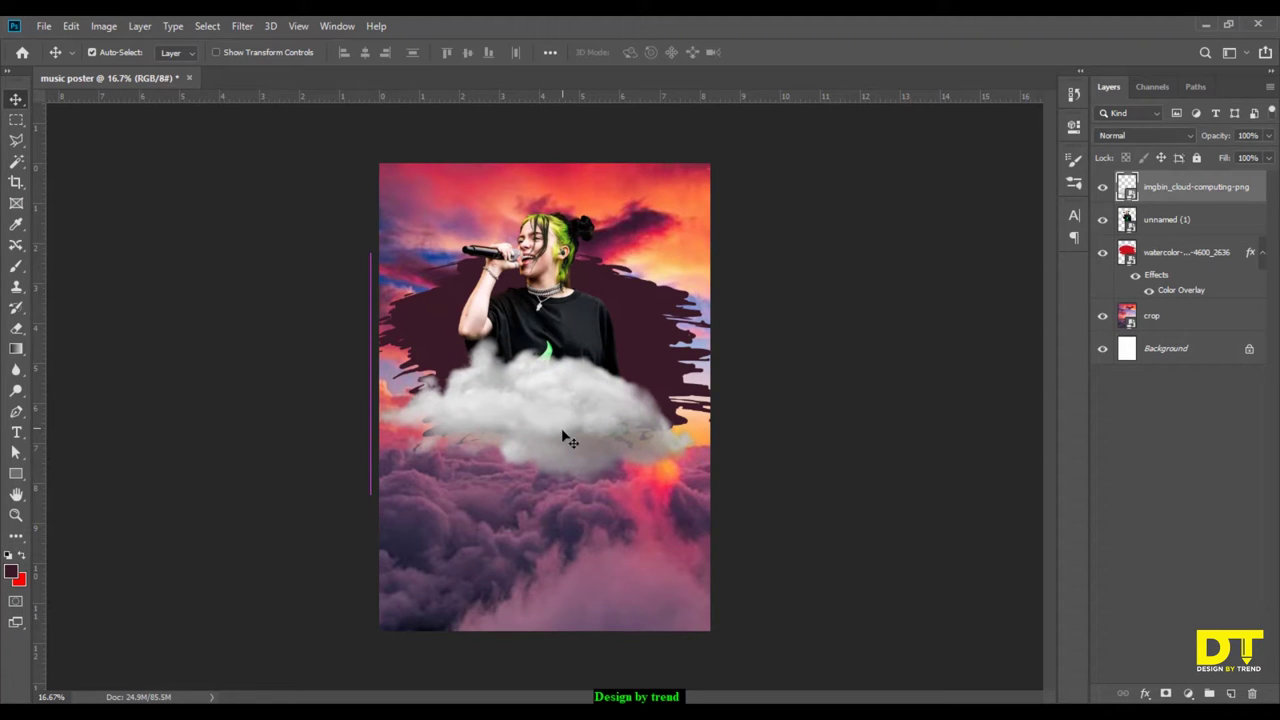
left_click(1168, 222)
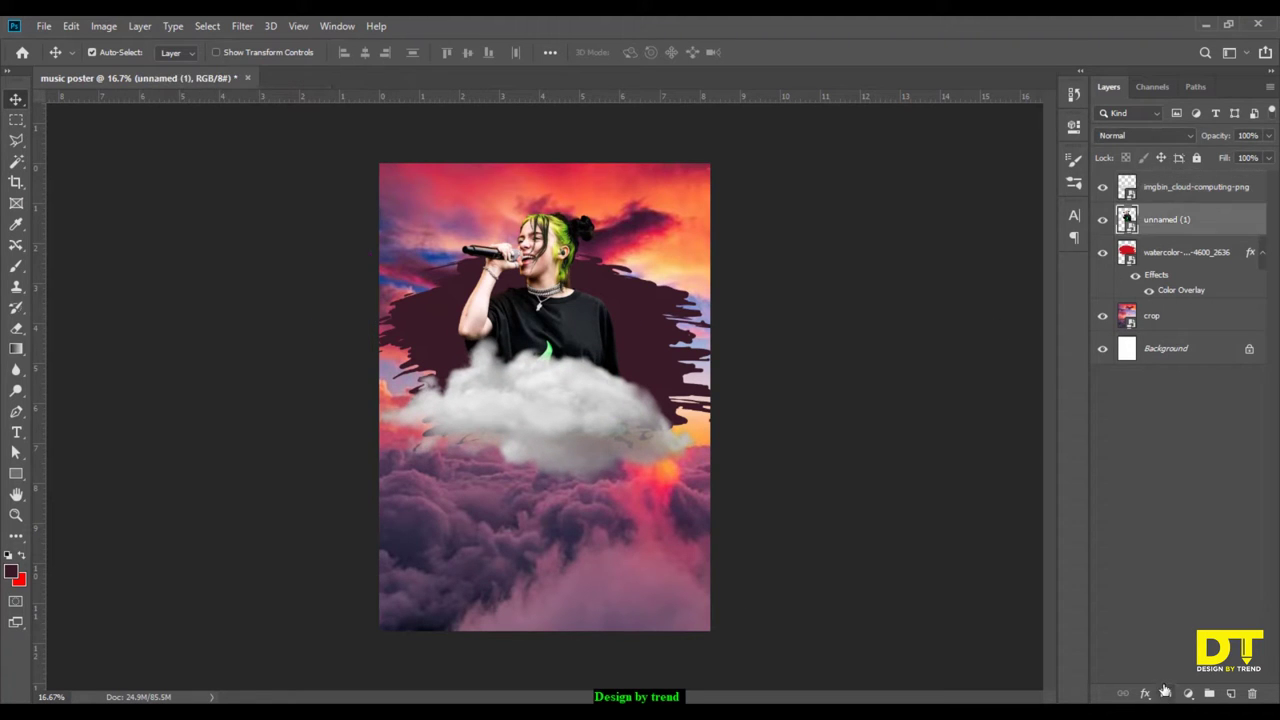
Add a layer mask to the singer and paint black to hide her bottom edge.
left_click(1165, 692)
key("b")
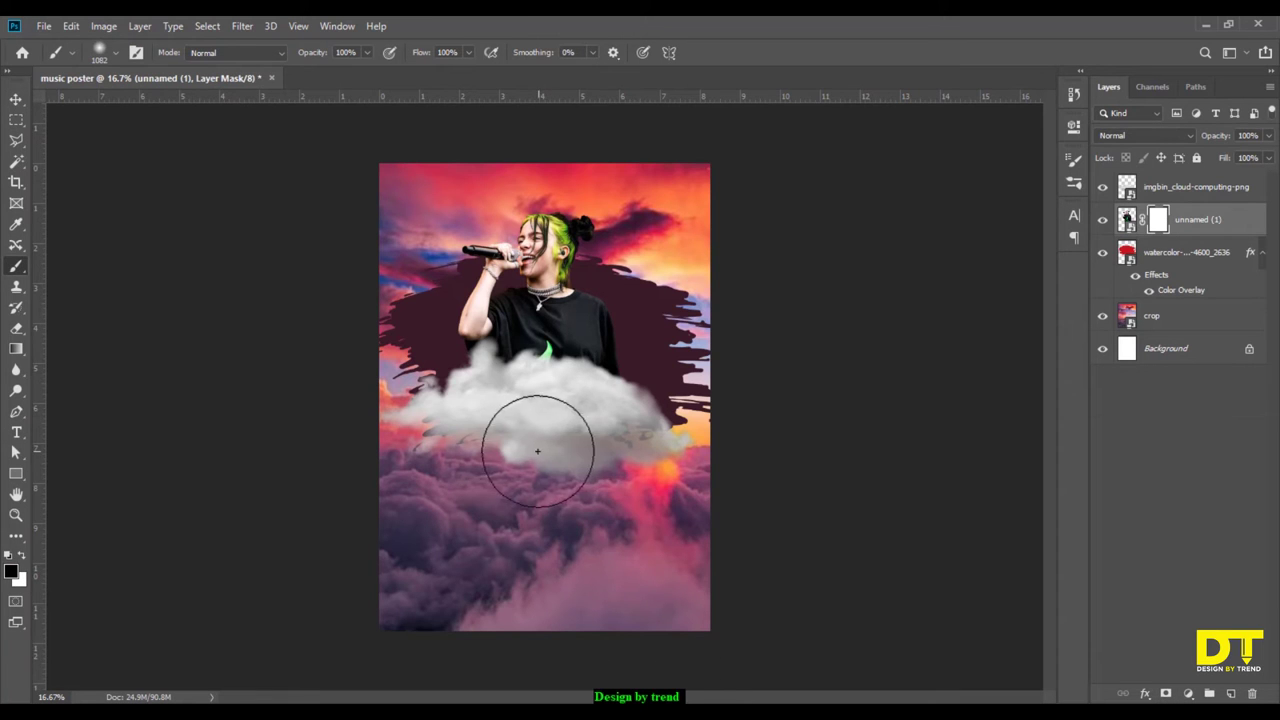
mouse_move(543, 443)
left_mouse_down()
mouse_move(600, 443)
mouse_move(600, 457)
mouse_move(514, 457)
mouse_move(505, 476)
left_mouse_up()
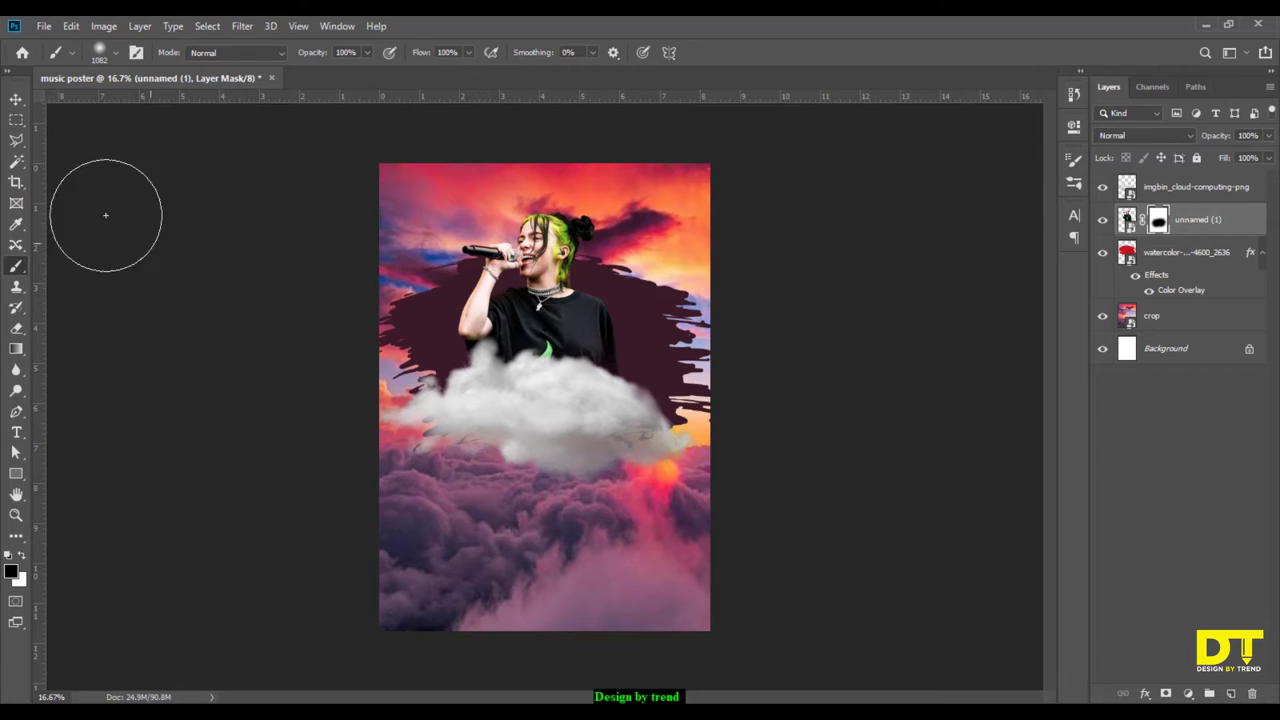
left_click(16, 99)
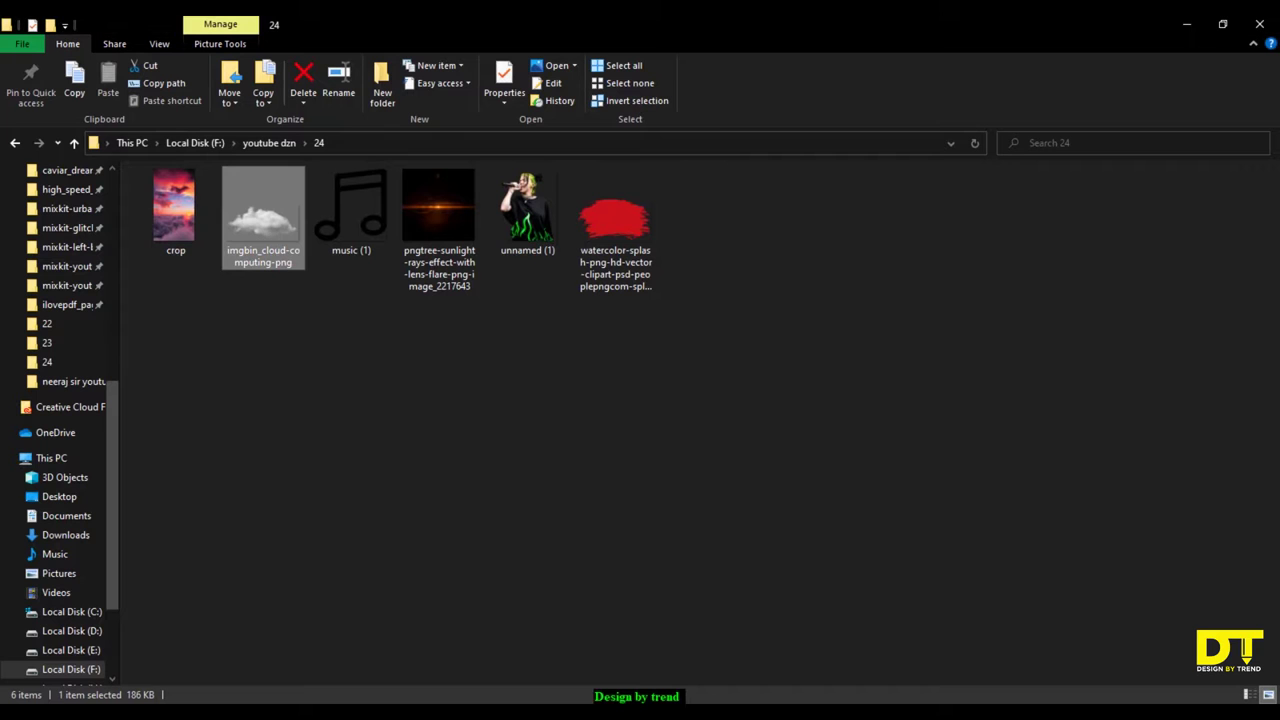
Drag the cloud image file from the folder over to the poster again.
left_click_drag(370, 250, 215, 652)
left_click(272, 242)
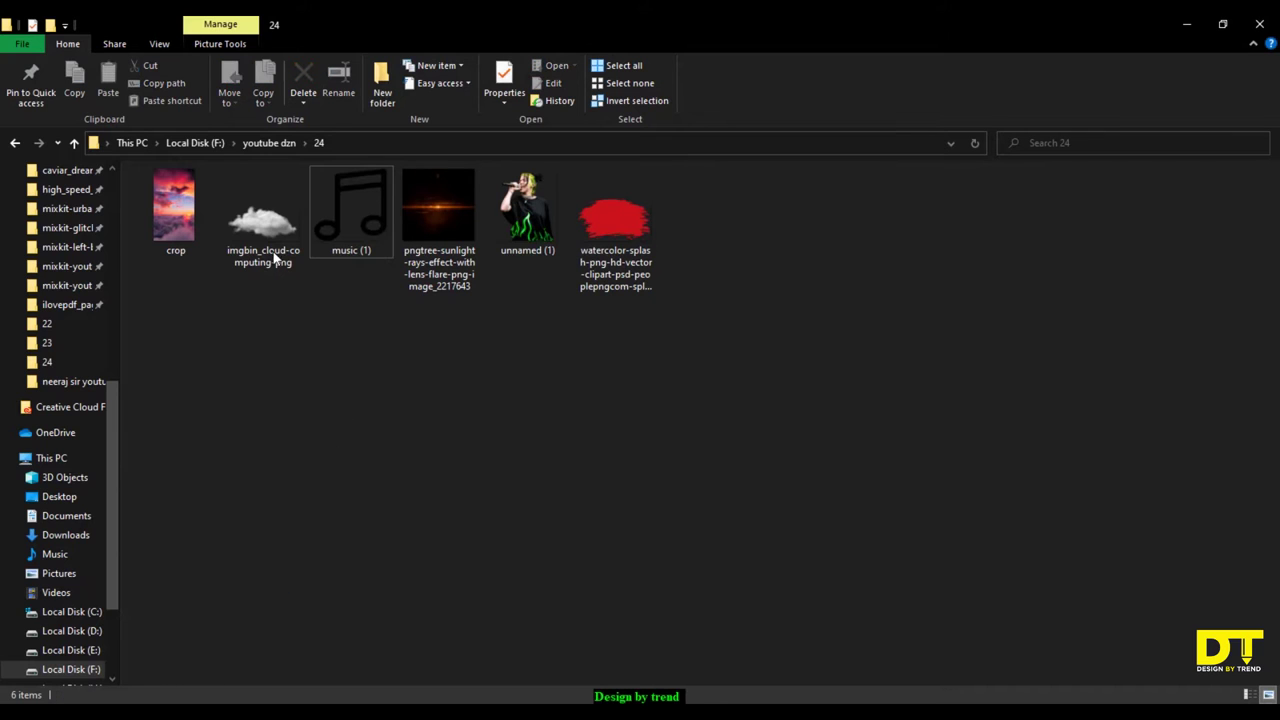
left_click_drag(272, 242, 480, 421)
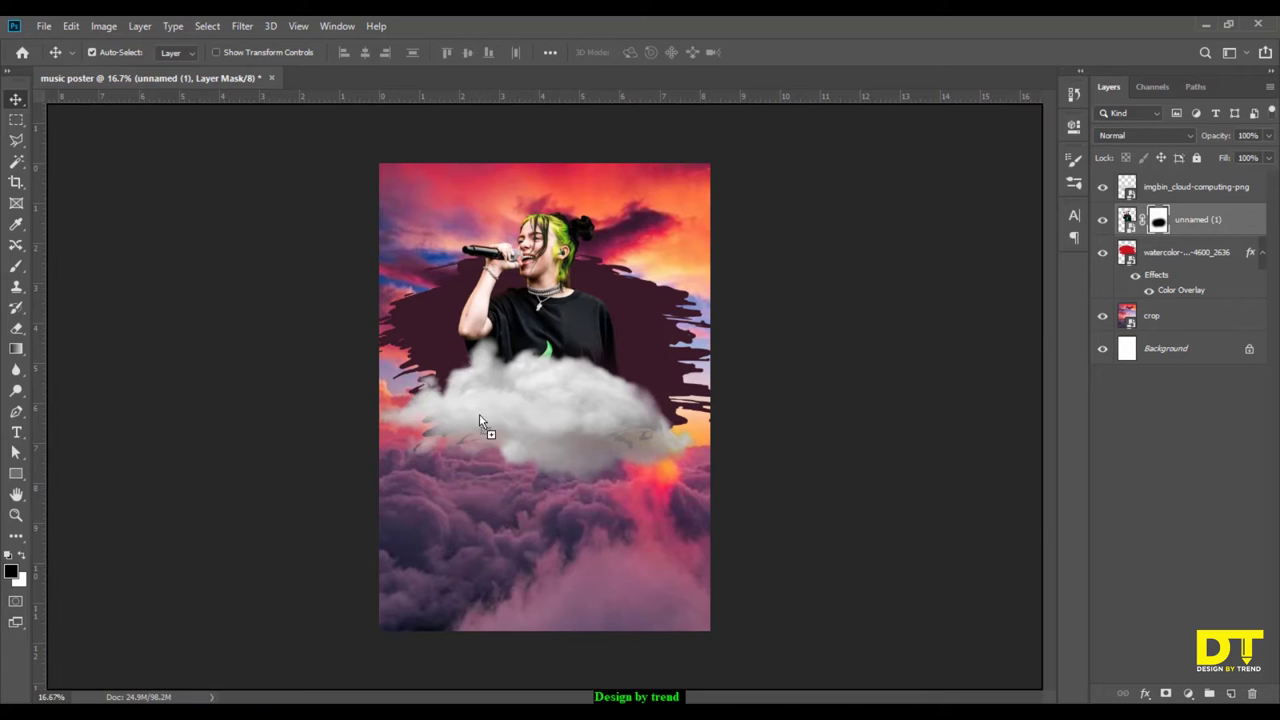
Drop a new cloud, shrink it to a small puff, and place it left of the singer.
left_click_drag(449, 374, 537, 341)
left_click_drag(712, 311, 494, 423)
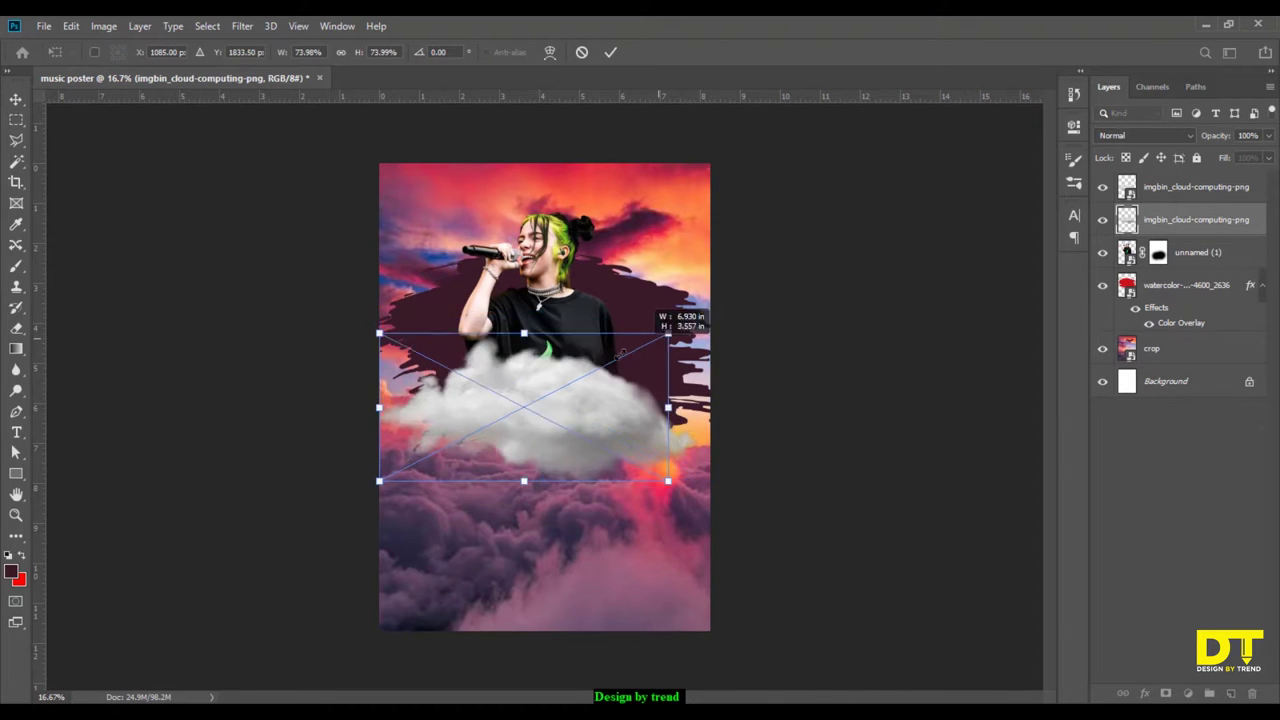
left_click_drag(440, 457, 413, 311)
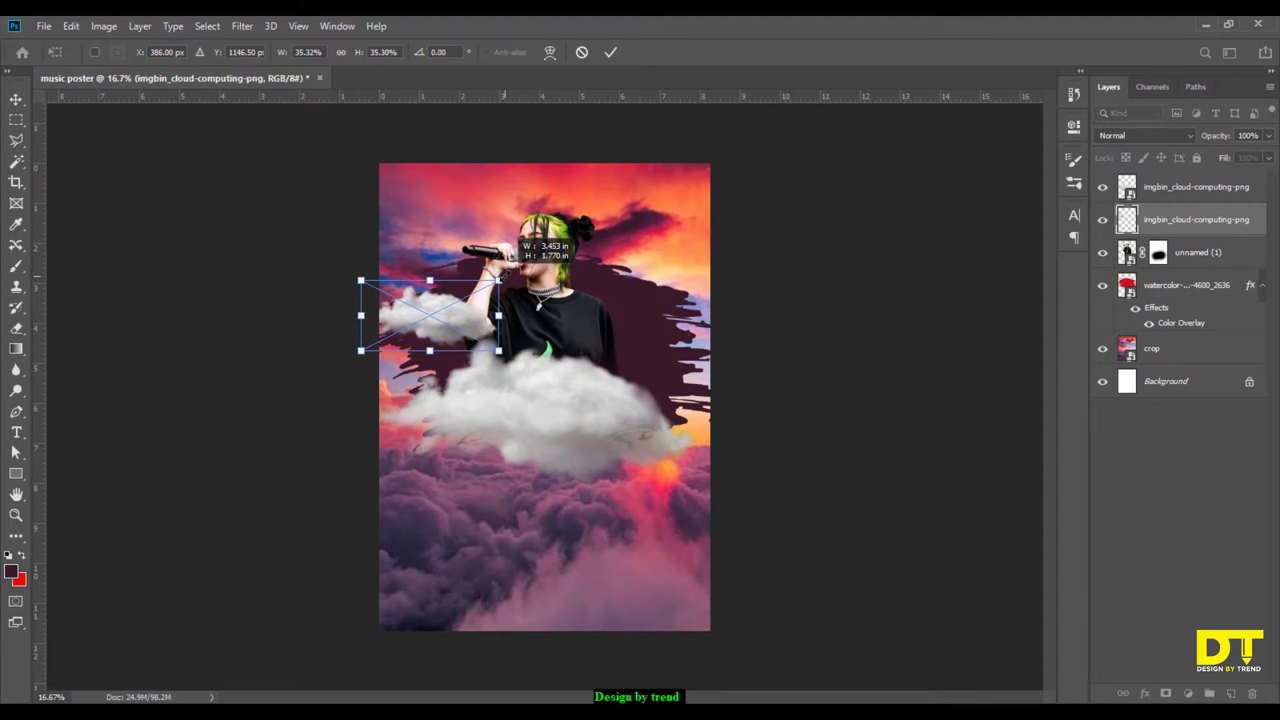
left_click(610, 52)
Alt-drag a copy of the small cloud to the right, enlarge it slightly, and lower the left cloud.
mouse_move(451, 323)
left_mouse_down()
mouse_move(708, 348)
mouse_move(698, 353)
left_mouse_up()
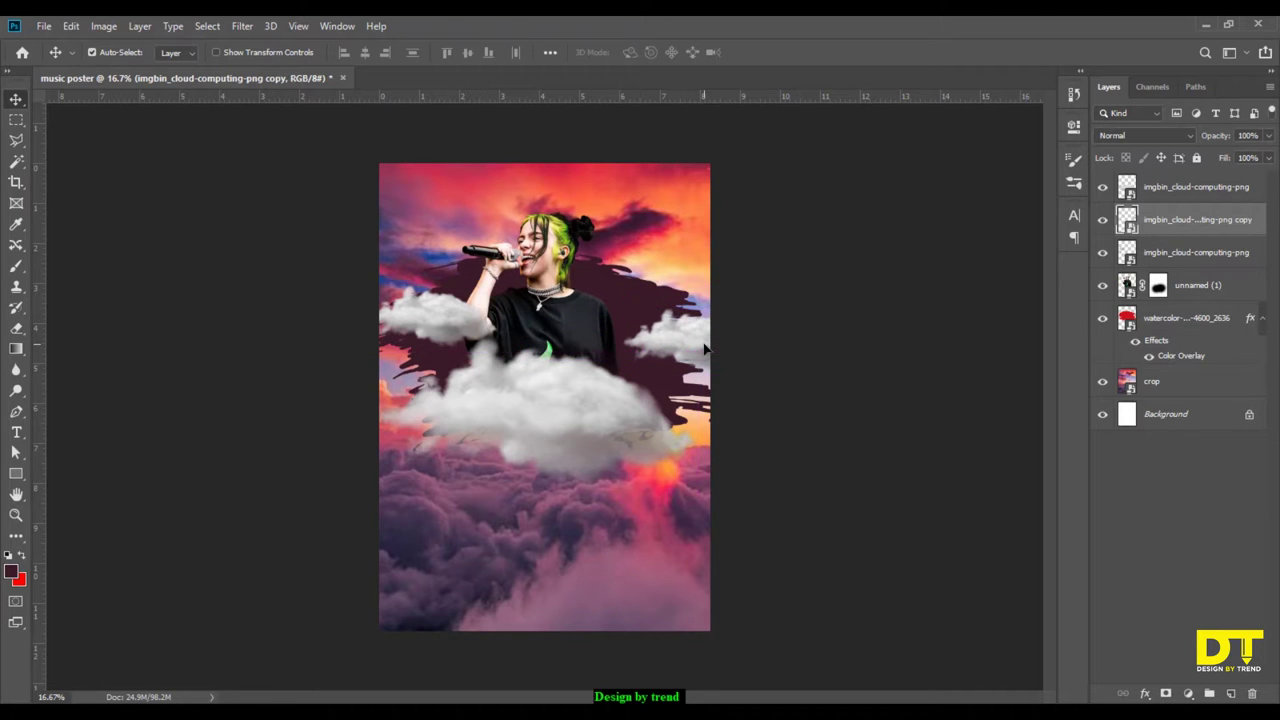
key("ctrl+t")
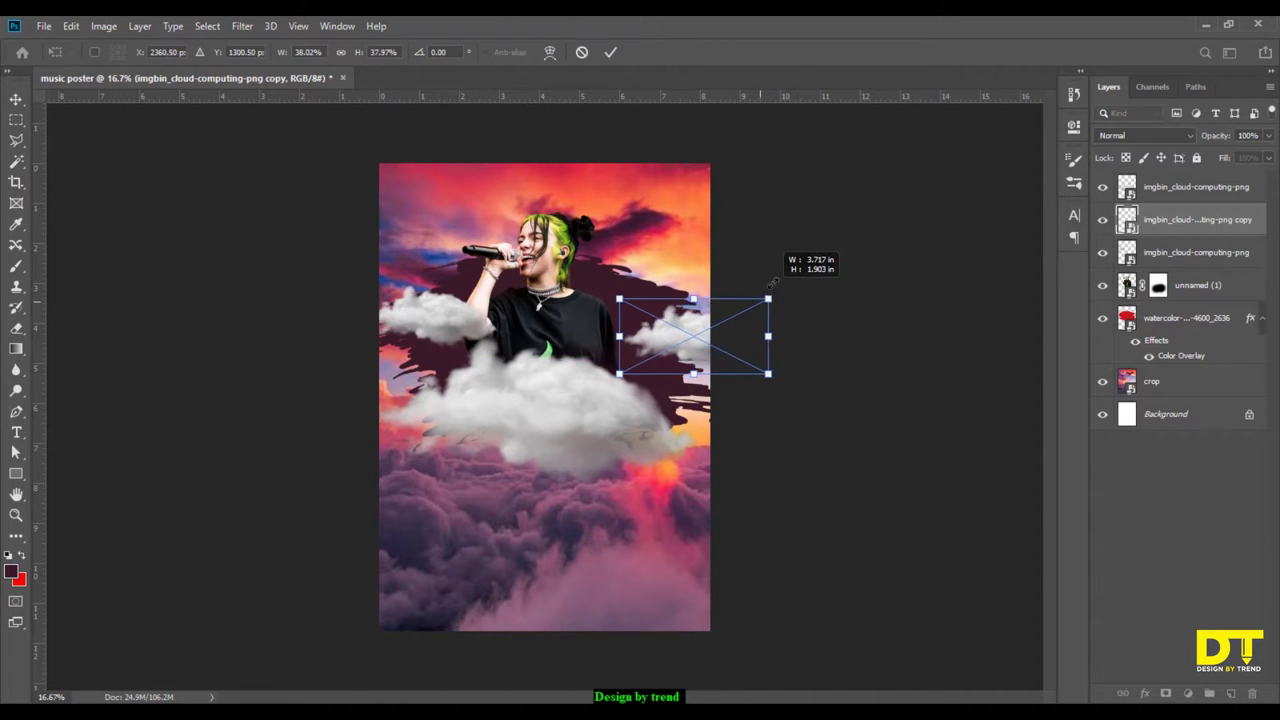
left_click_drag(768, 296, 779, 310)
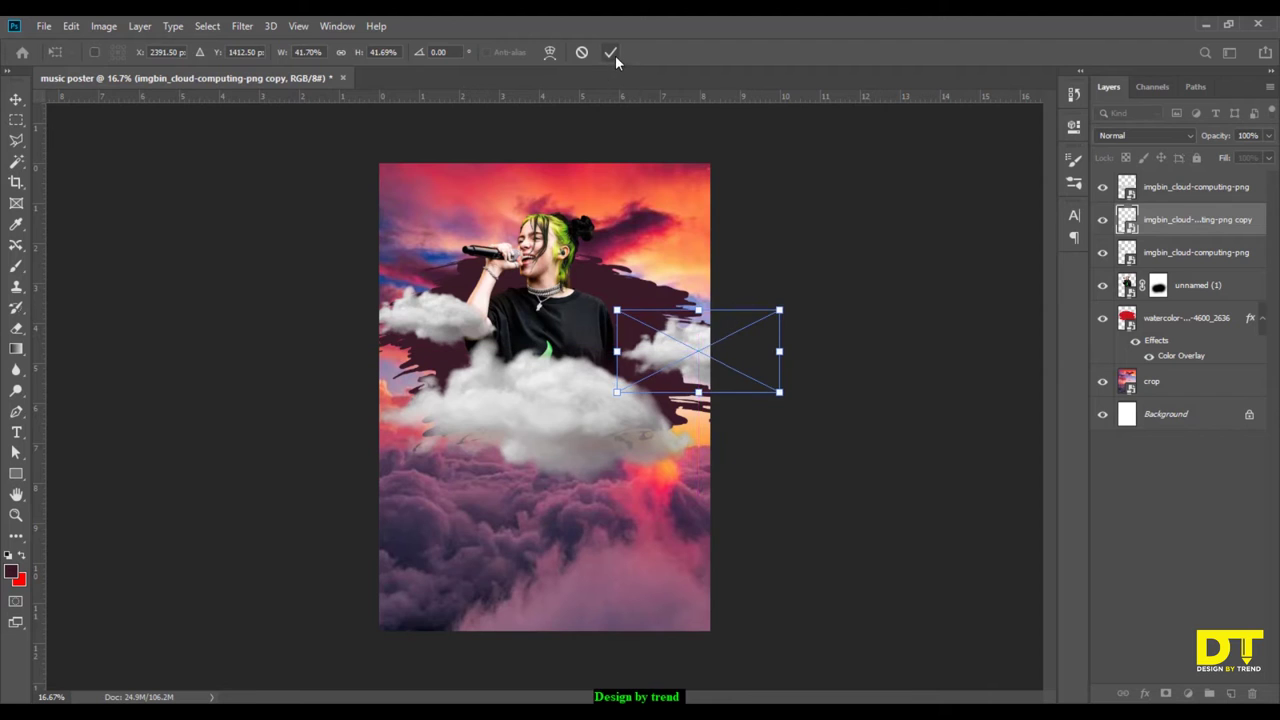
left_click(611, 52)
left_click_drag(425, 320, 418, 336)
Reposition the large central cloud and centre it horizontally with the background.
left_click_drag(528, 414, 535, 418)
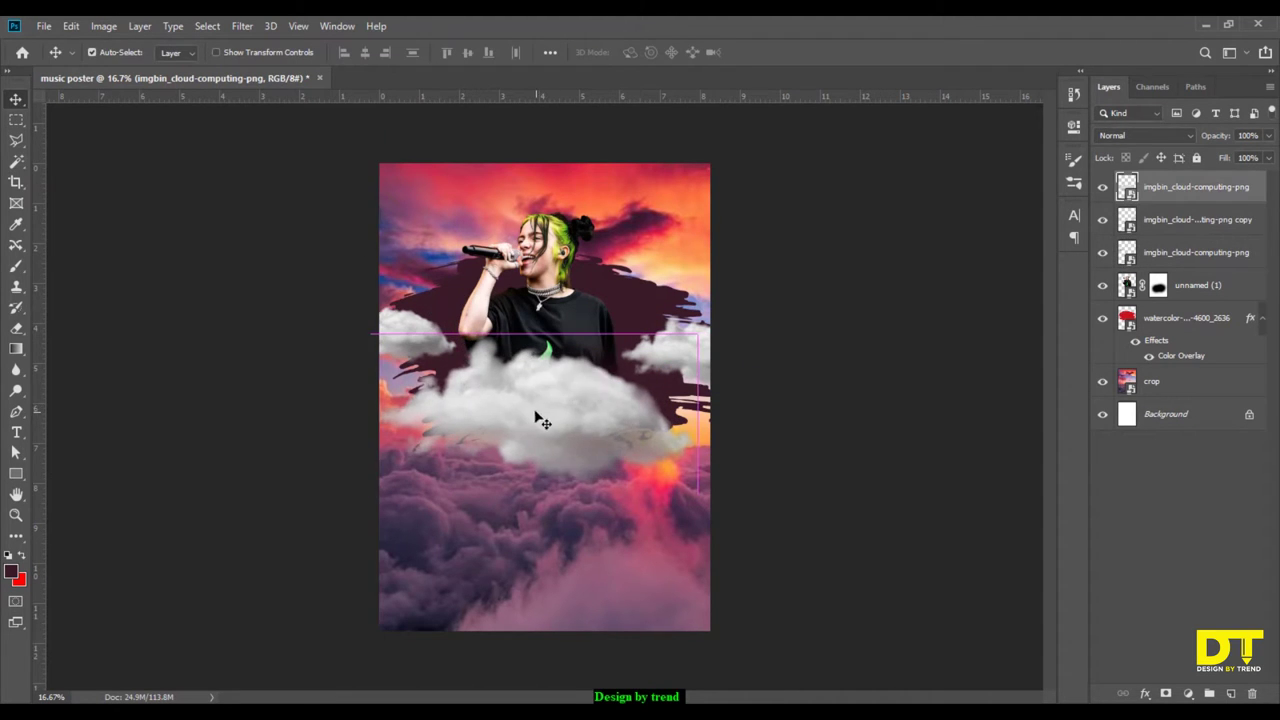
left_click(1180, 418)
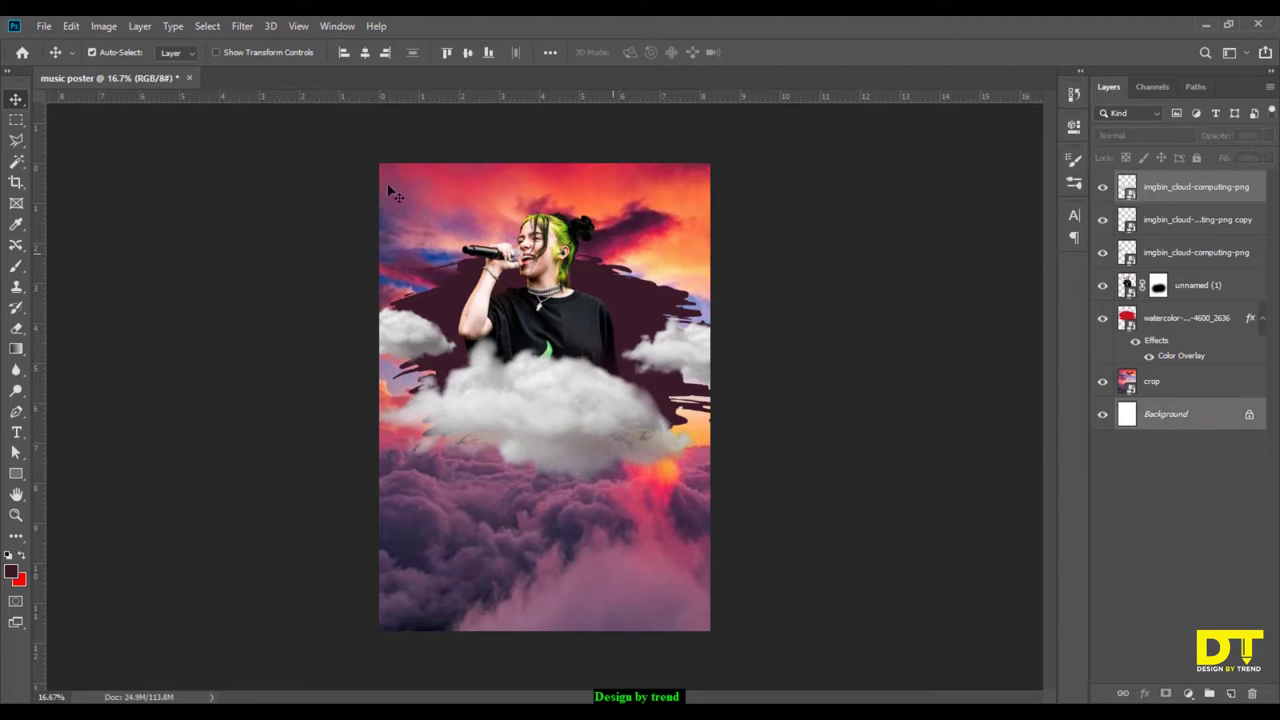
left_click(365, 55)
left_click(909, 346)
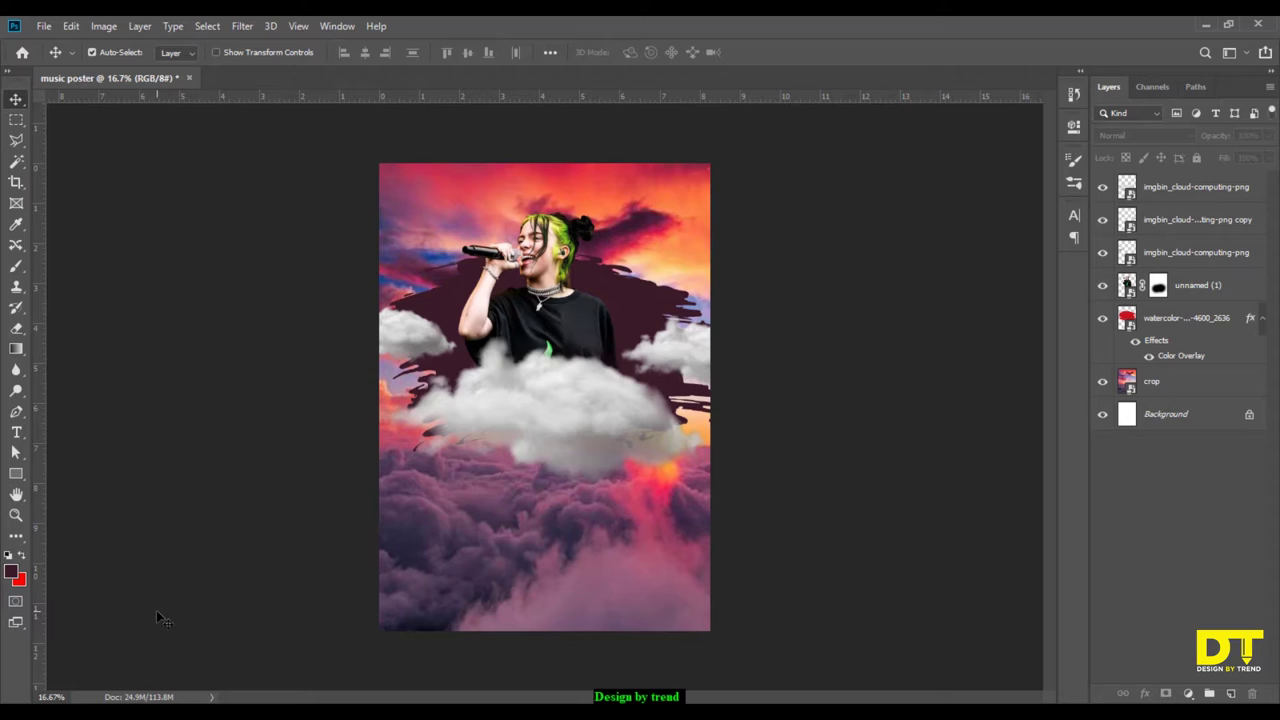
key("t")
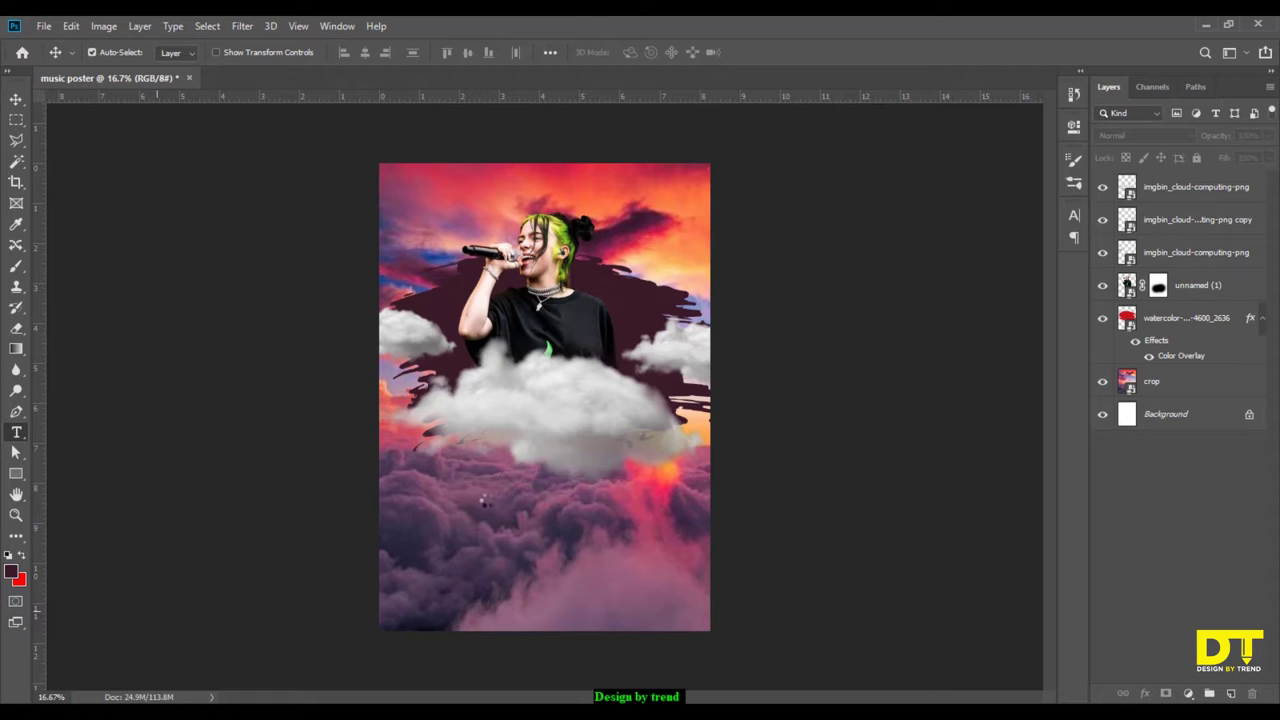
Type 'LIVE MUSIC FESTIVAL', move it onto the central cloud, and centre it horizontally.
left_click(501, 491)
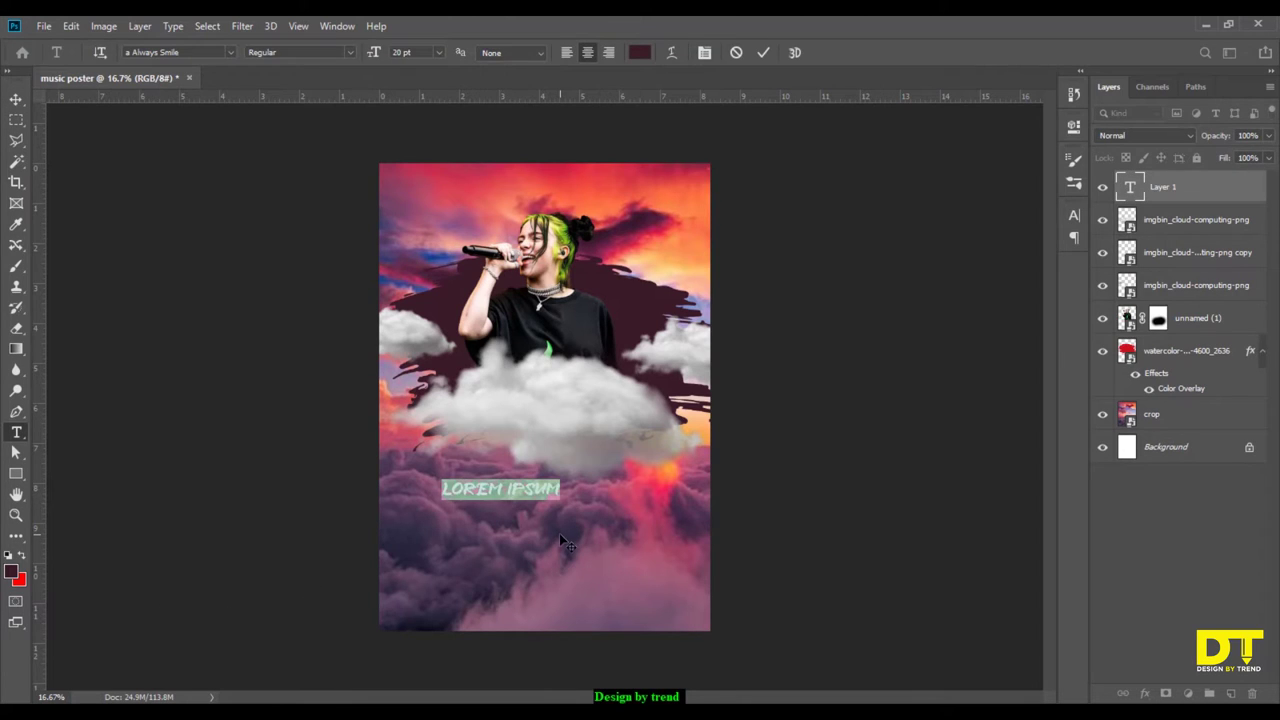
type("LIVE ")
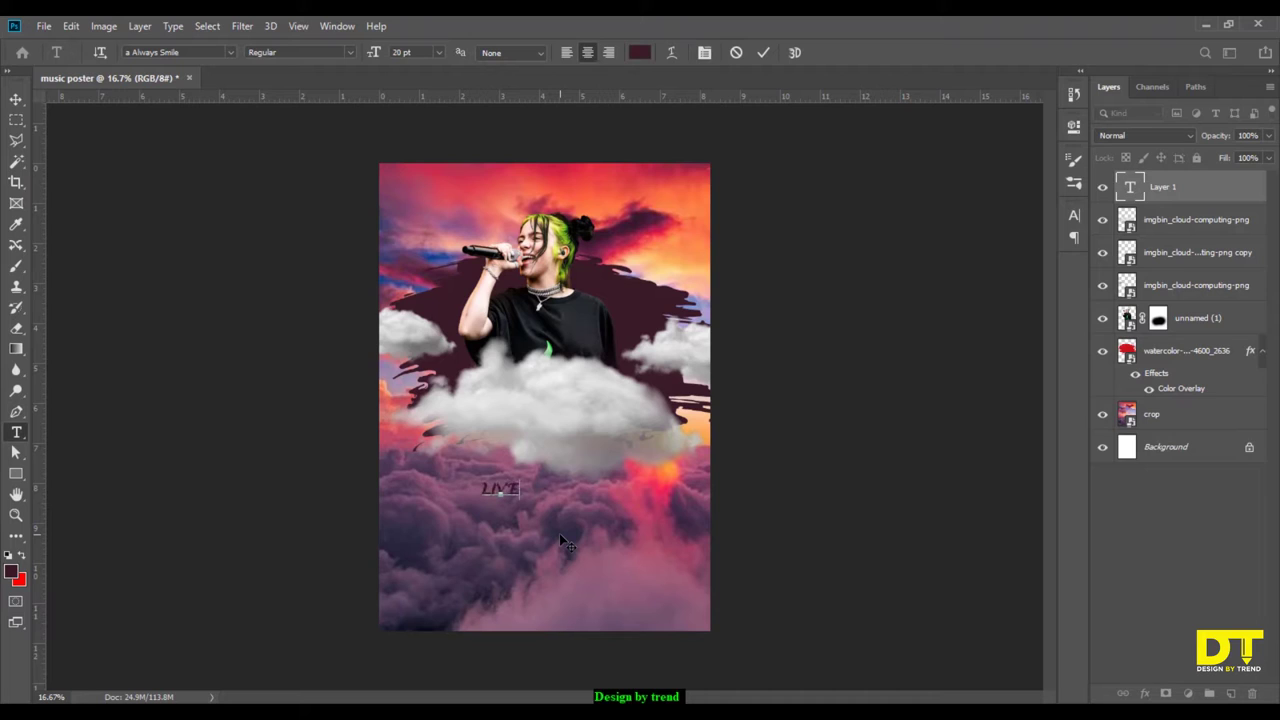
type("MUS")
type("IC")
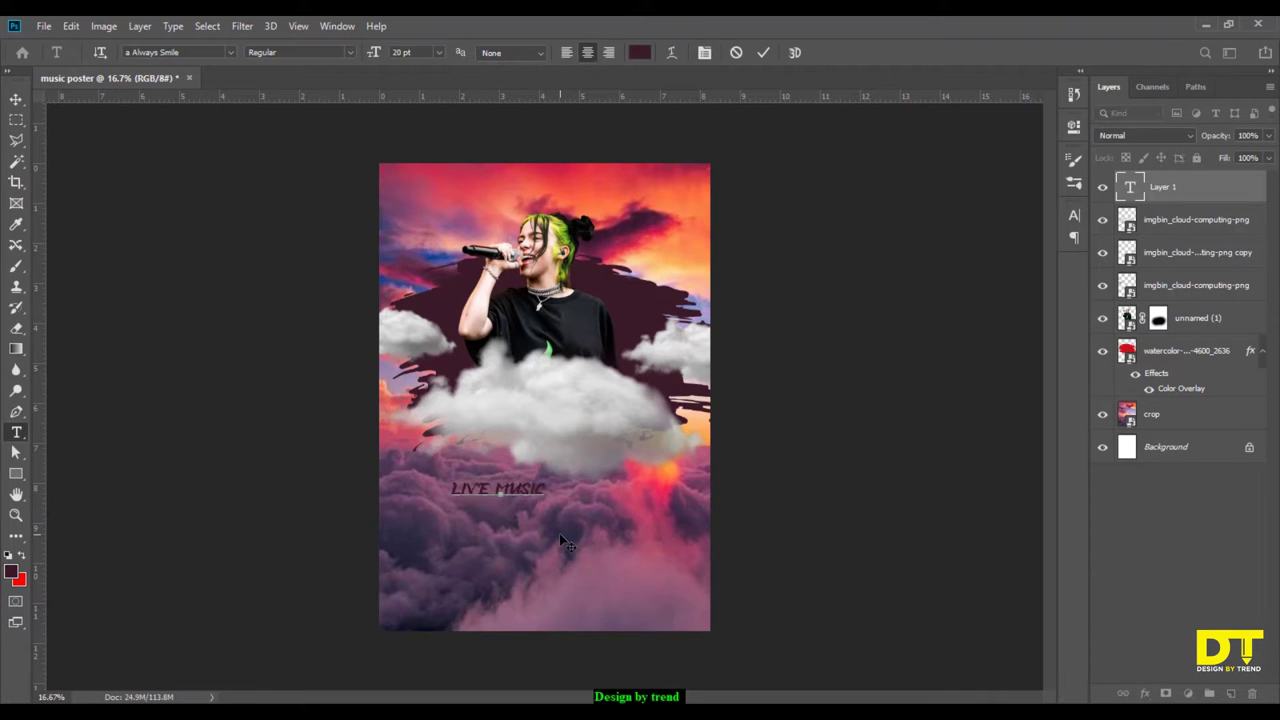
type(" FES")
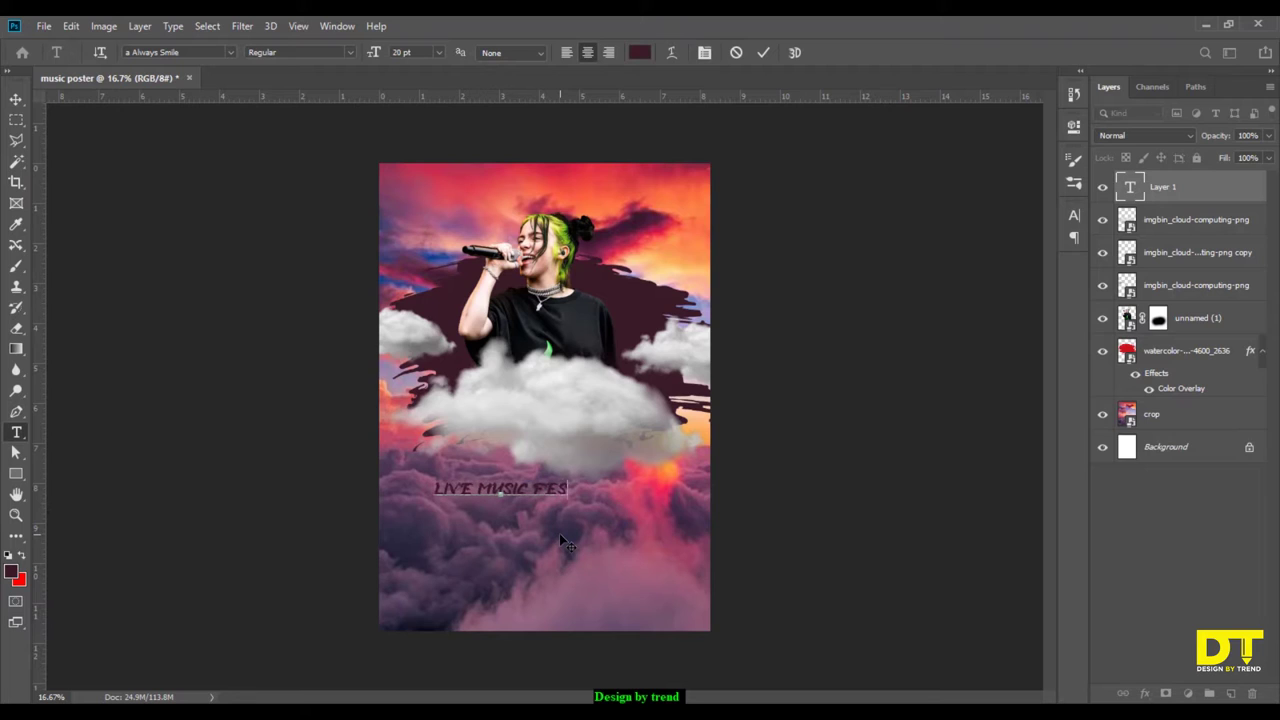
type("TIVAL")
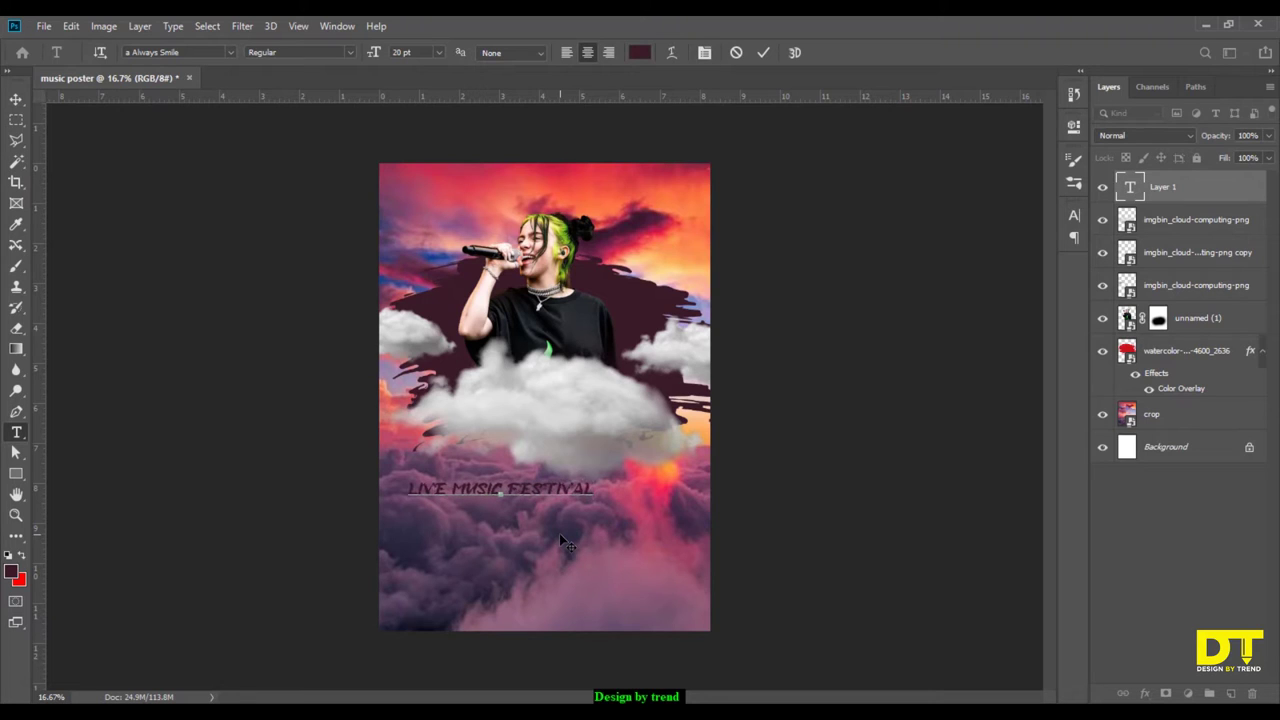
left_click(18, 101)
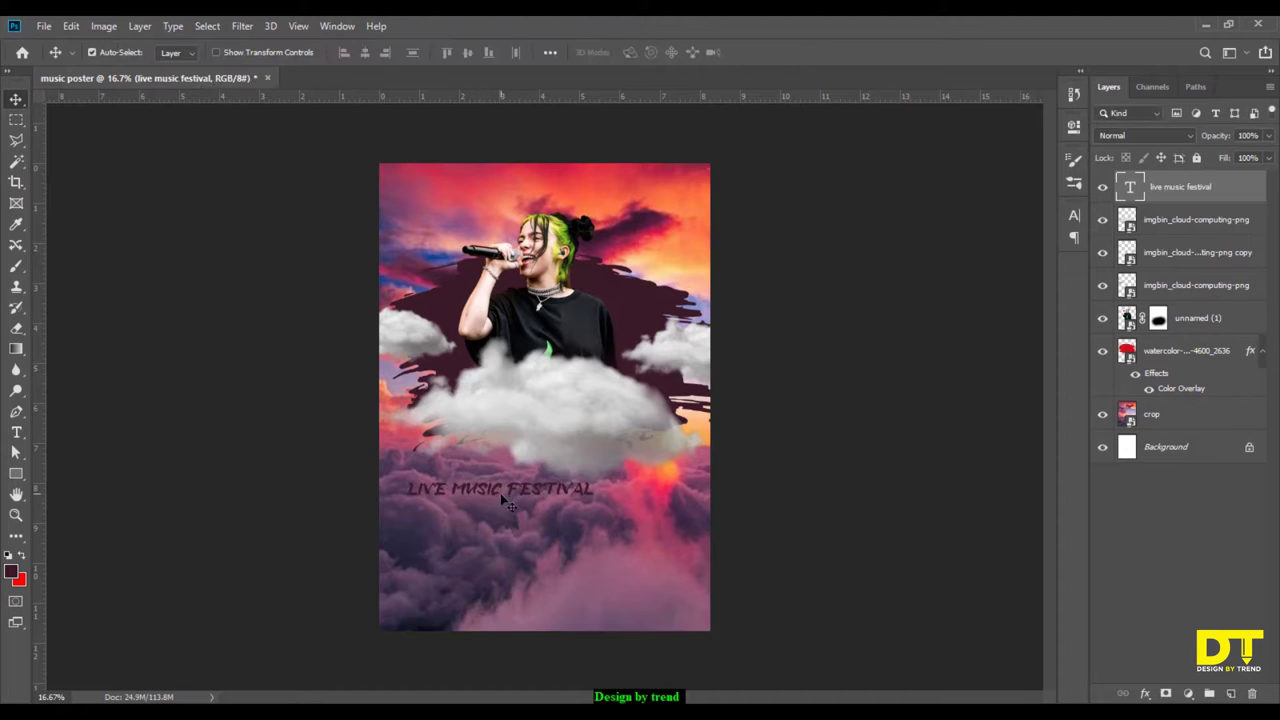
left_click_drag(503, 497, 539, 414)
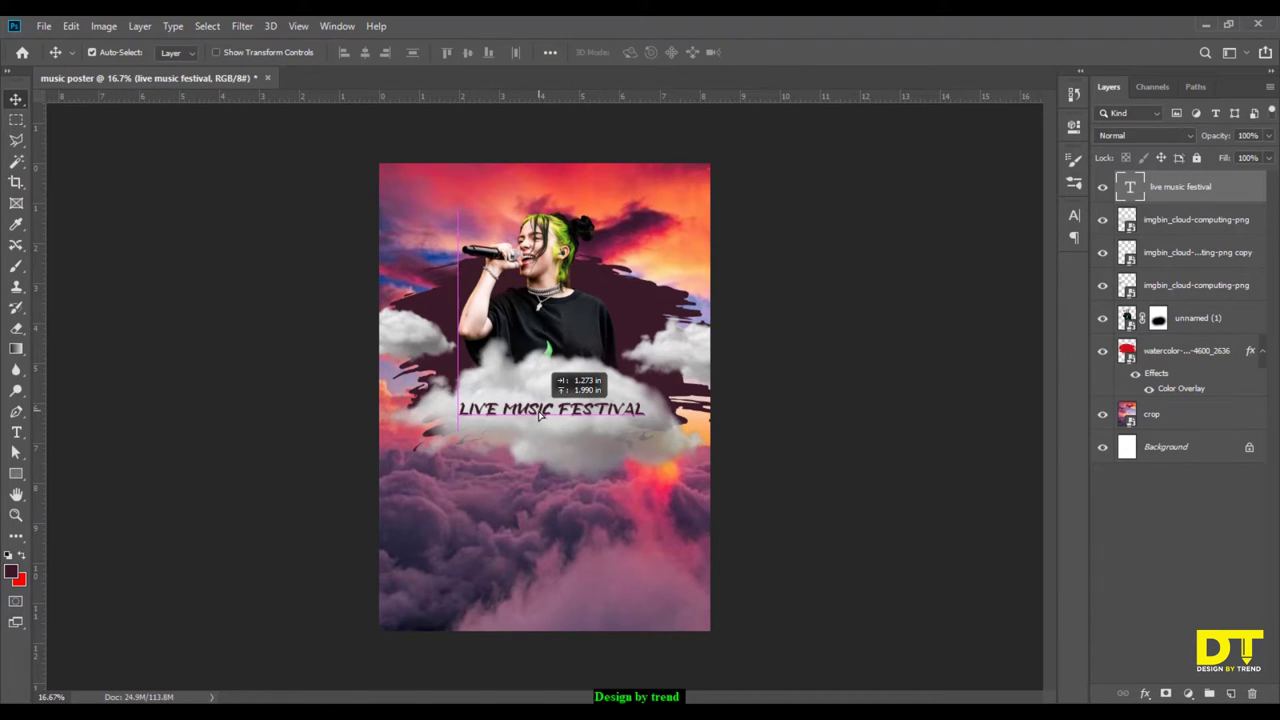
left_click(1174, 446)
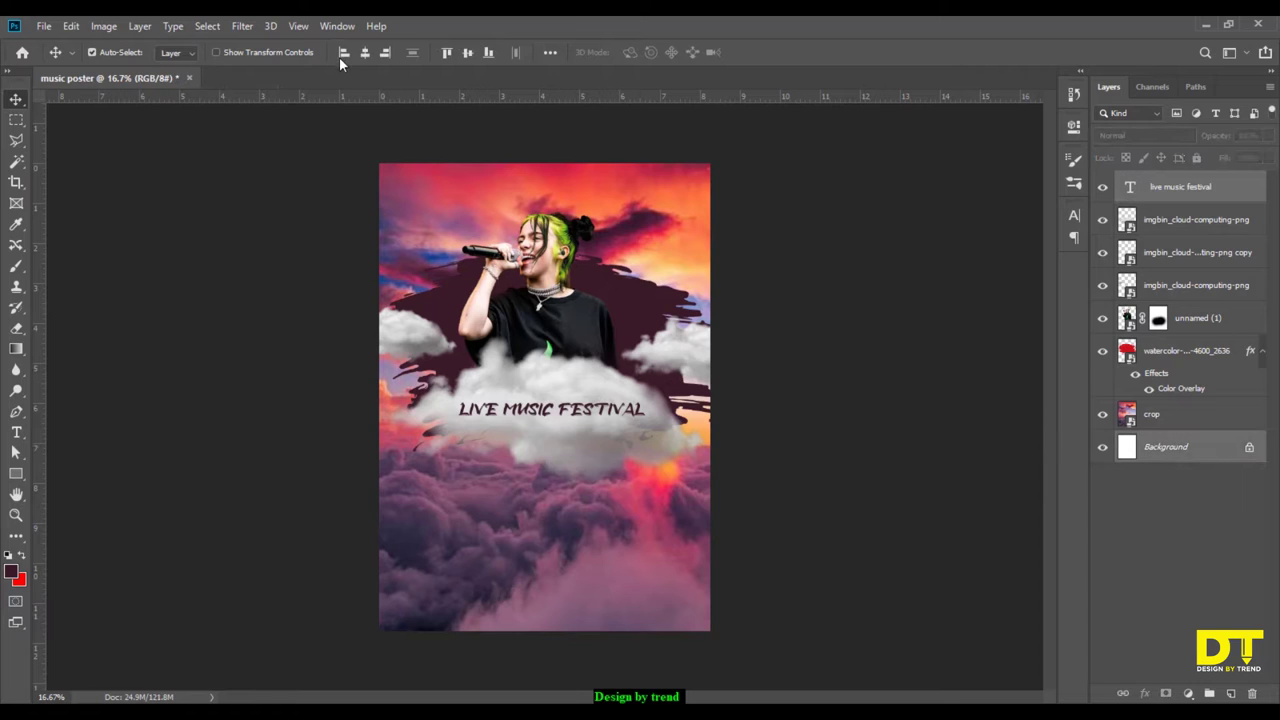
left_click(366, 54)
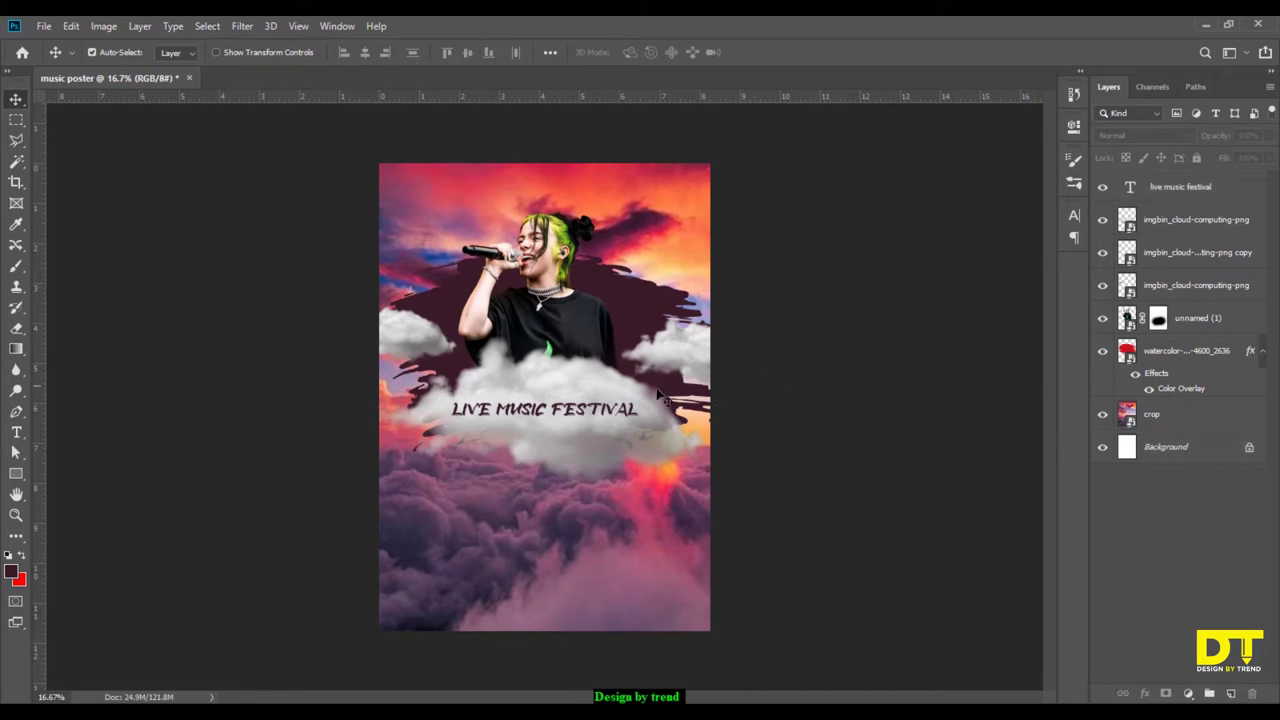
left_click(612, 396)
left_click(1145, 450, "ctrl")
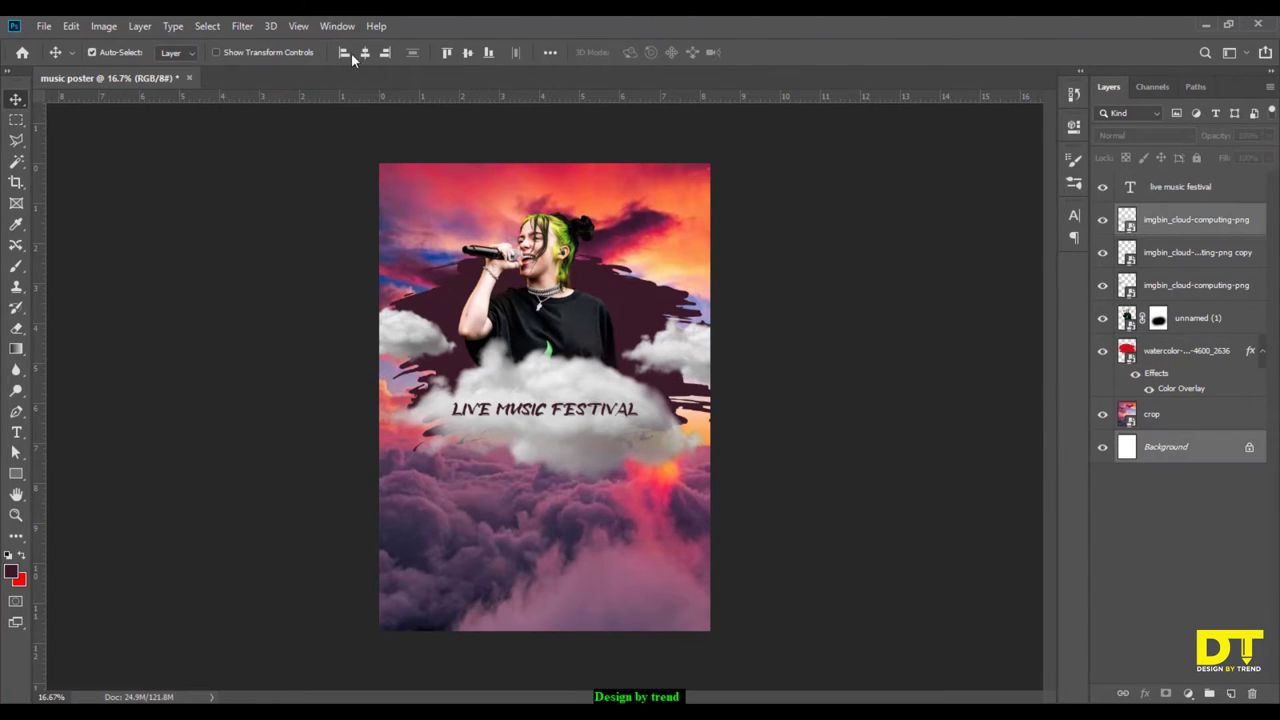
left_click(921, 398)
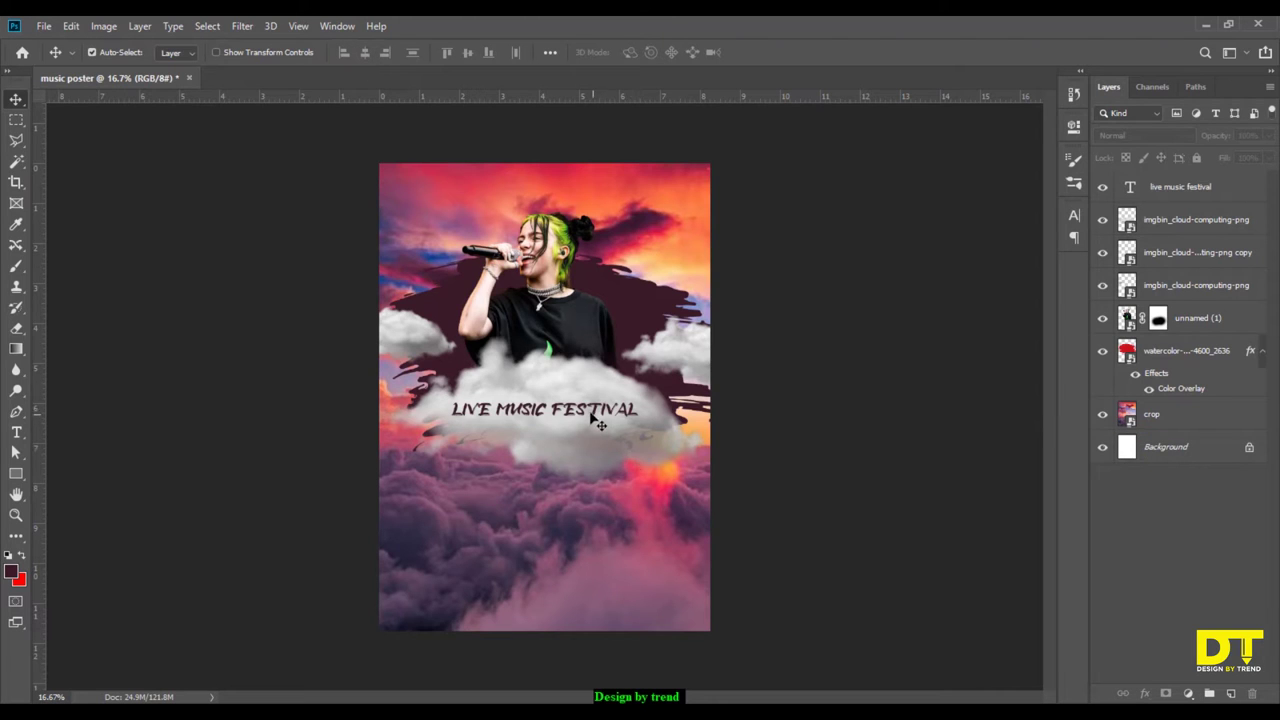
left_click(16, 432)
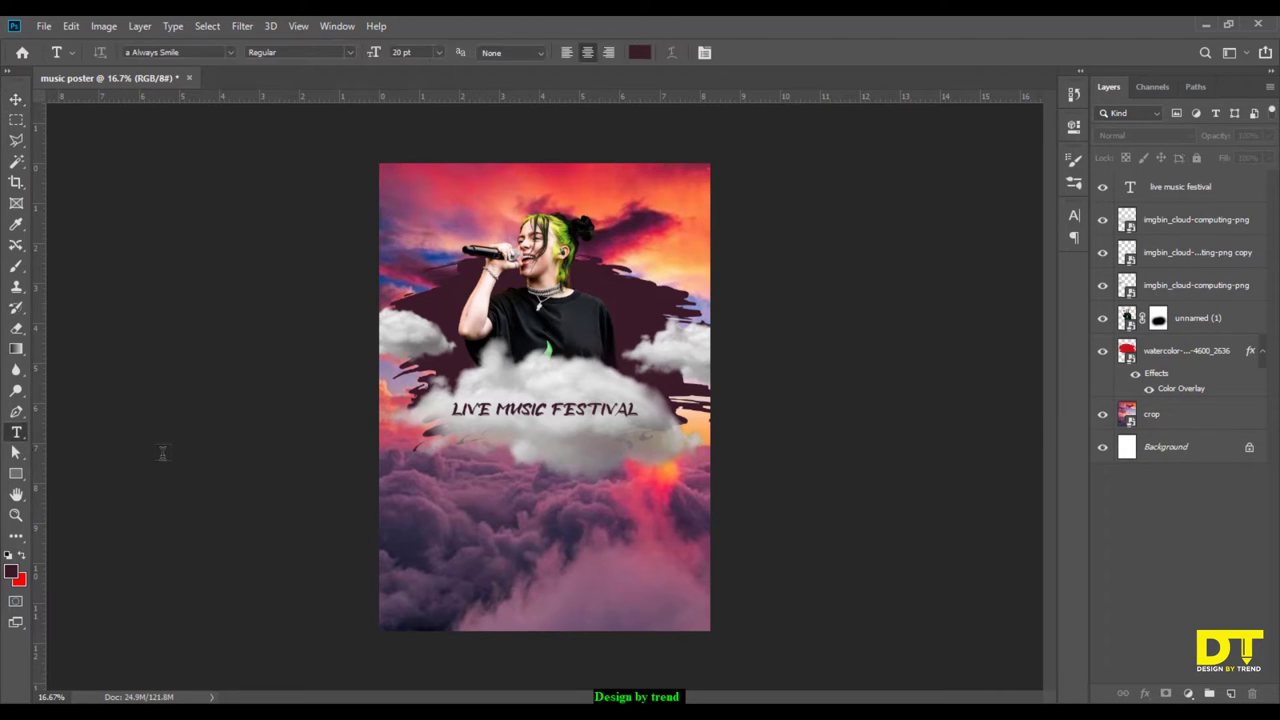
Add a 'HIP HOP' text line below the clouds and a 'MUSIC' line lower down.
left_click(495, 497)
type("H")
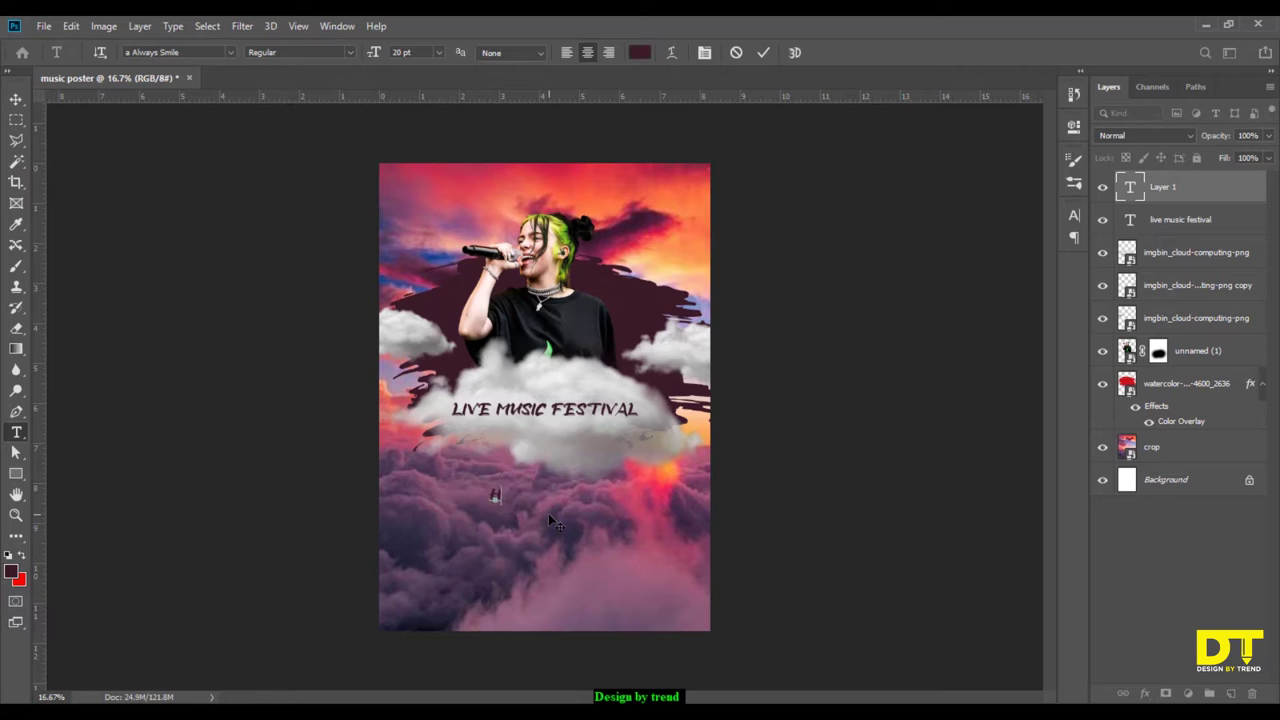
type("IP")
type(" HOP")
left_click(16, 99)
key("t")
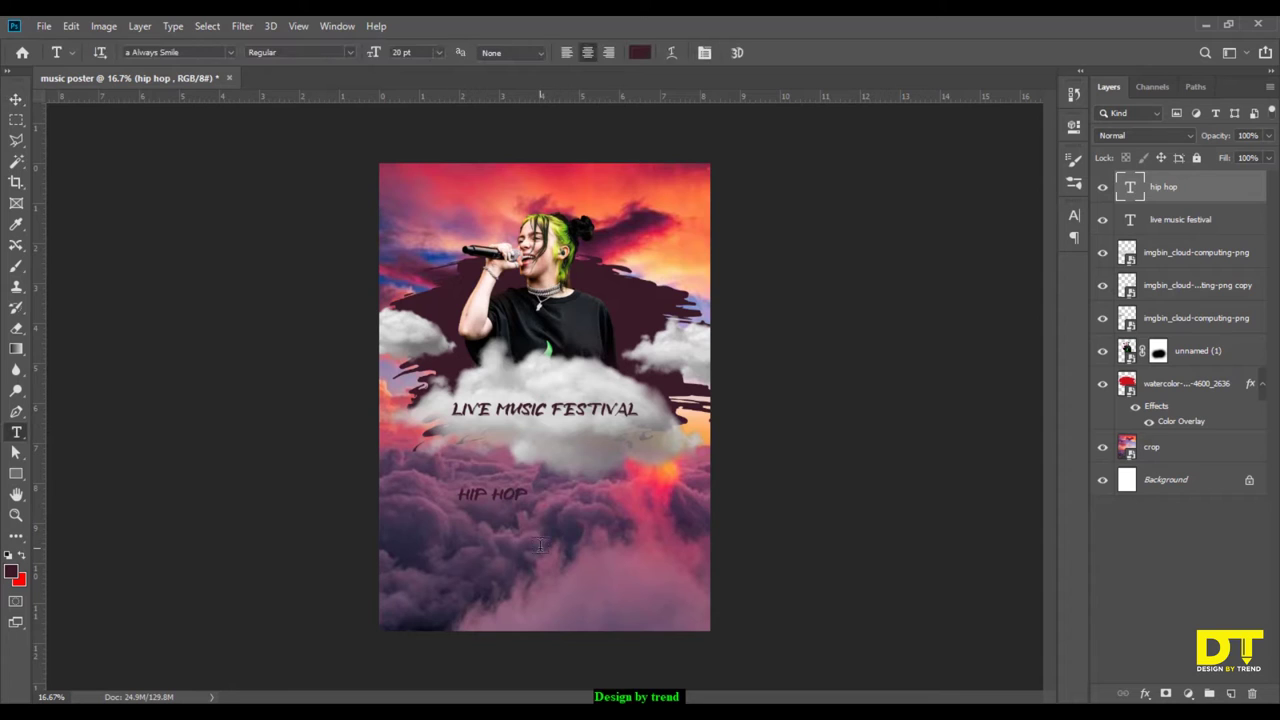
left_click(540, 546)
type("MU")
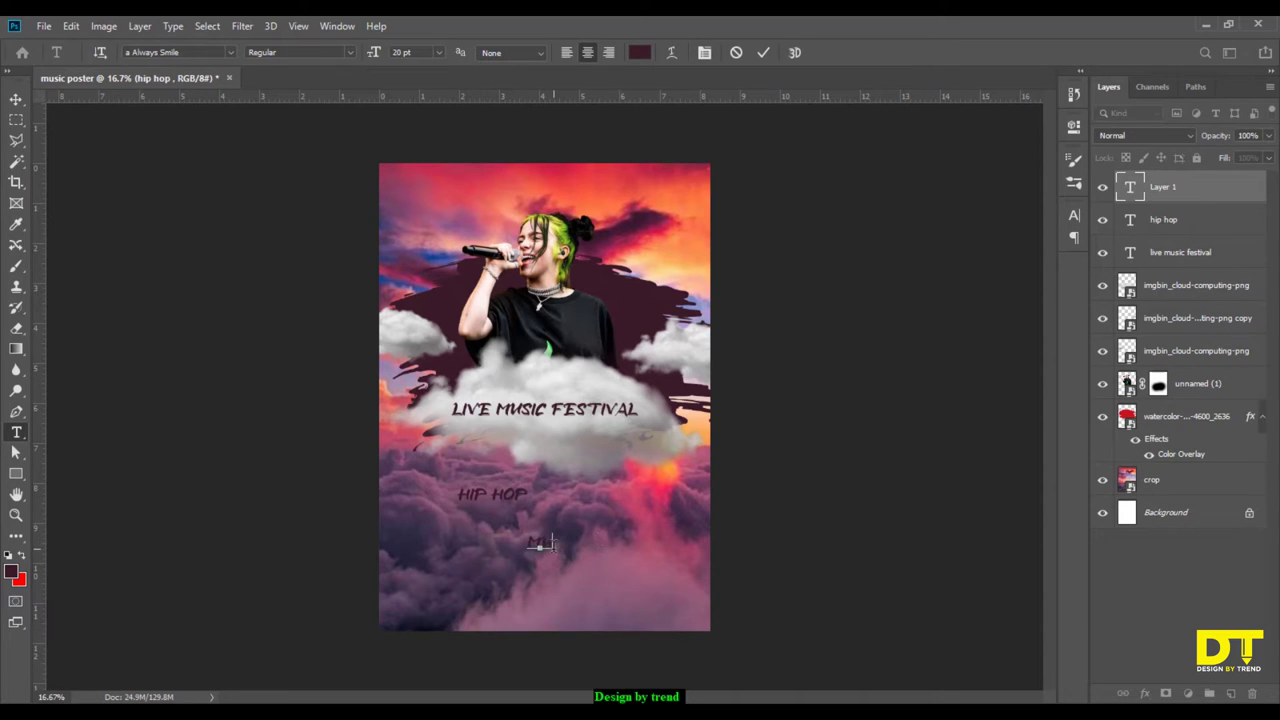
type("SIC")
left_click(17, 101)
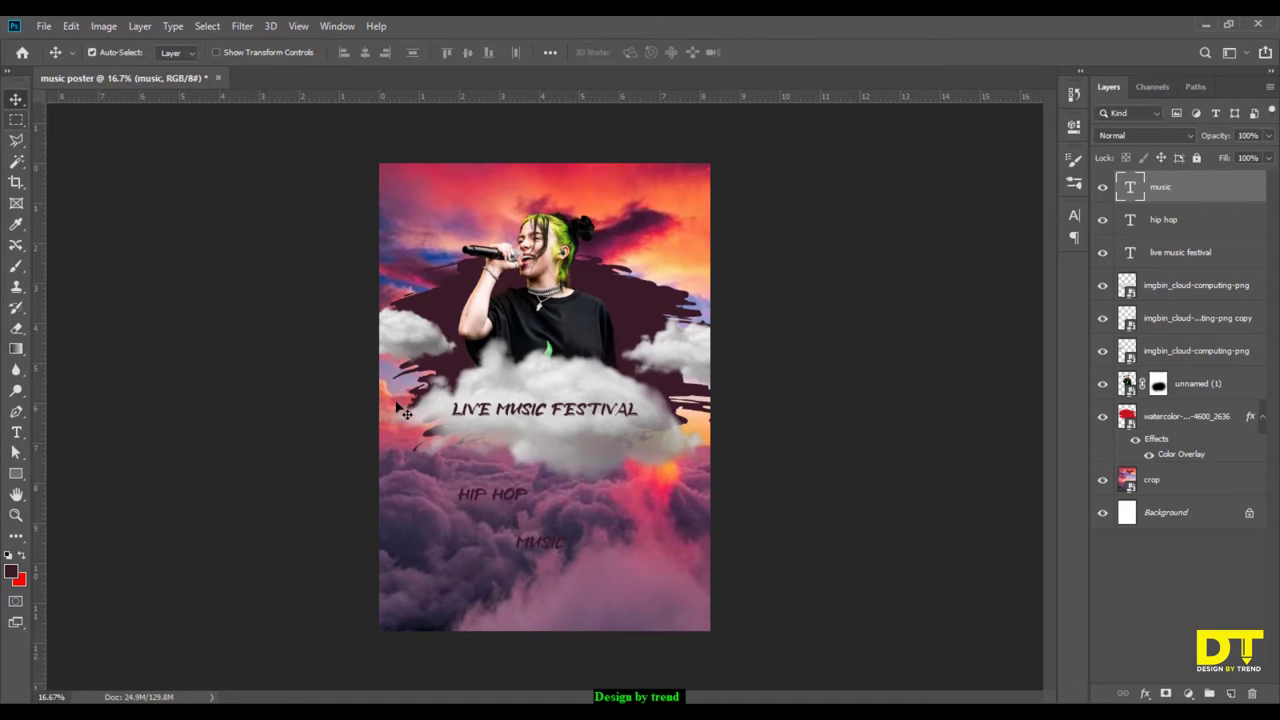
Move HIP HOP up beneath the festival title and colour it white.
left_click_drag(517, 499, 570, 450)
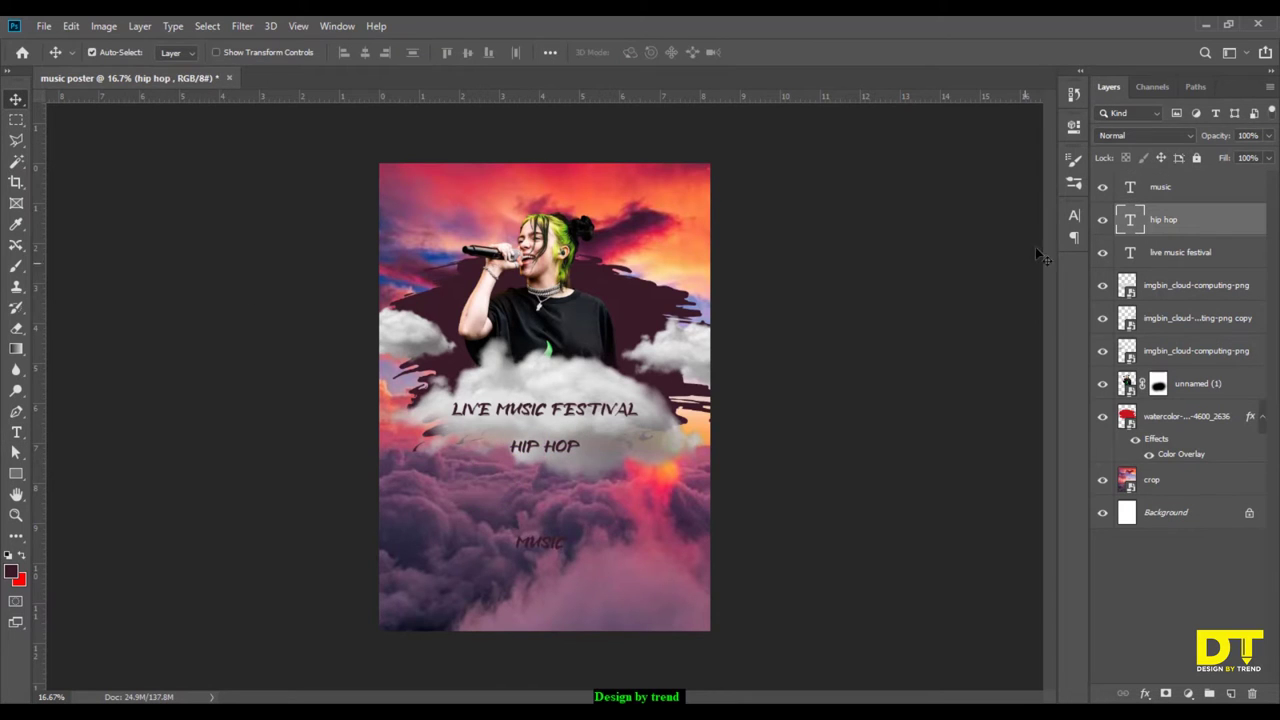
left_click(1074, 216)
left_click(1034, 305)
left_click_drag(944, 370, 860, 366)
left_click(1219, 354)
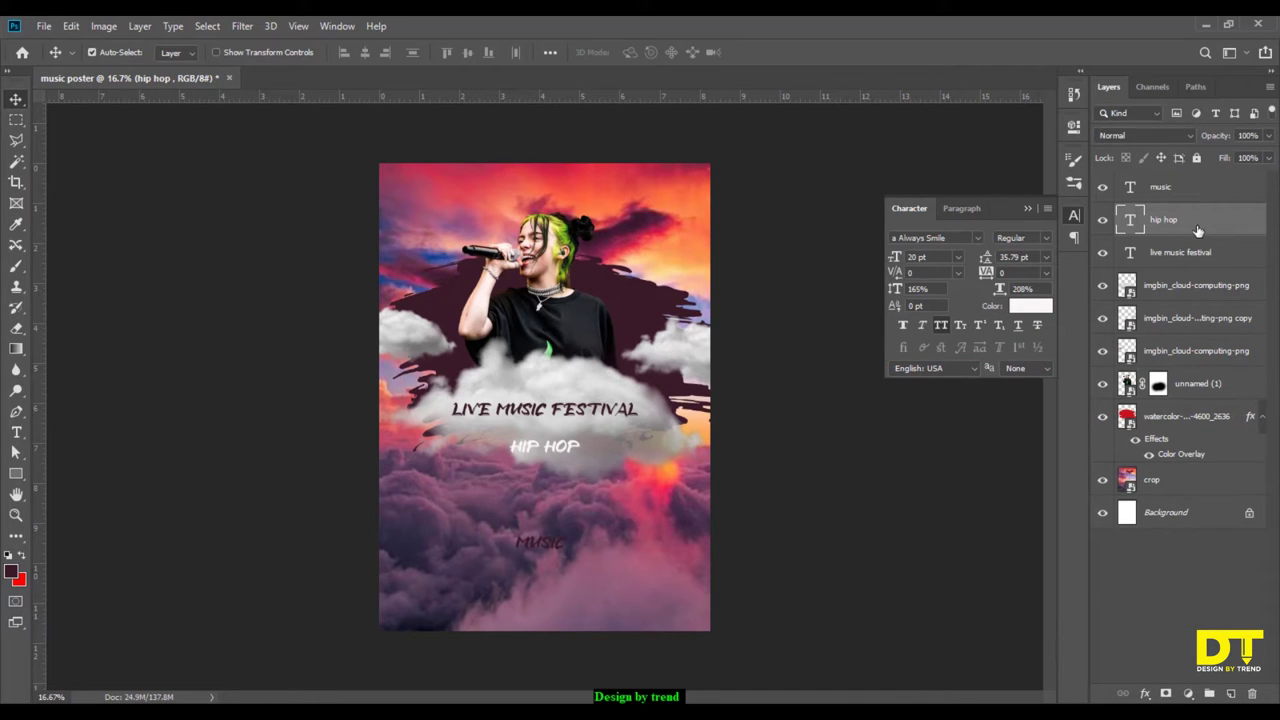
Nudge HIP HOP up slightly and set the festival title in Bebas Neue.
key("shift+Up")
key("shift+Up")
key("shift+Up")
key("shift+Up")
key("shift+Up")
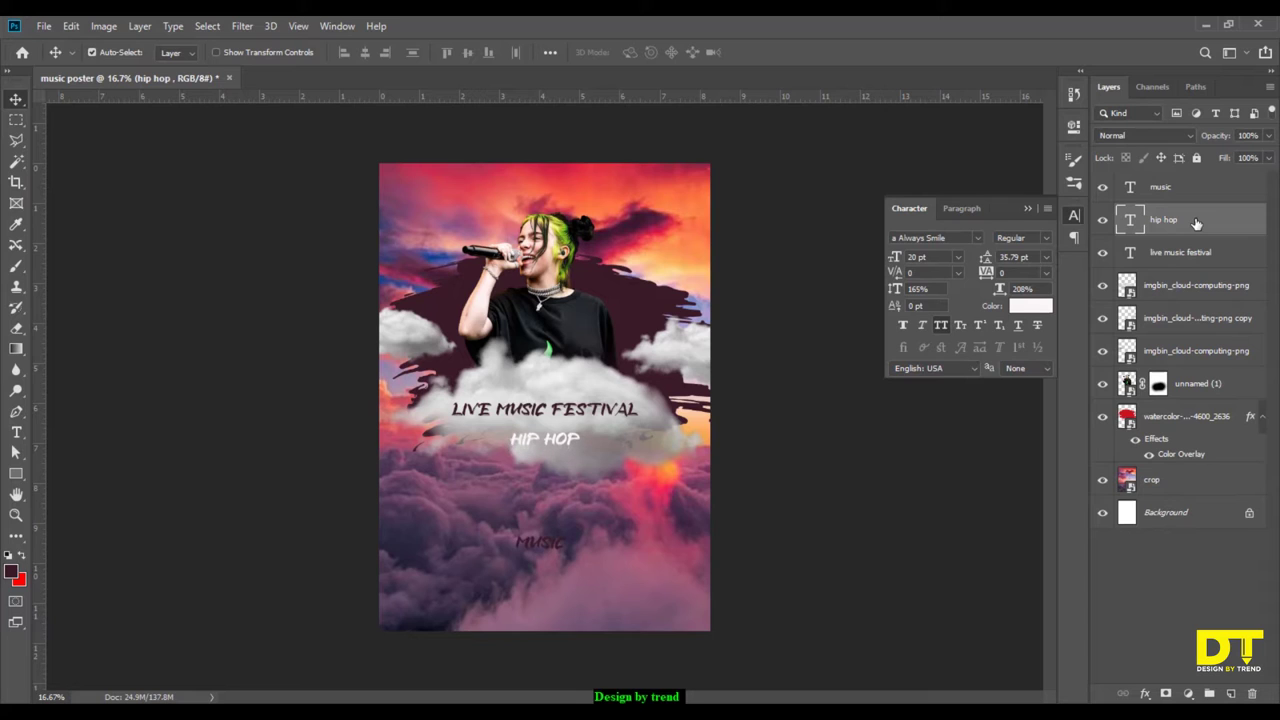
key("shift+Up")
key("shift+Up")
key("shift+Up")
key("shift+Up")
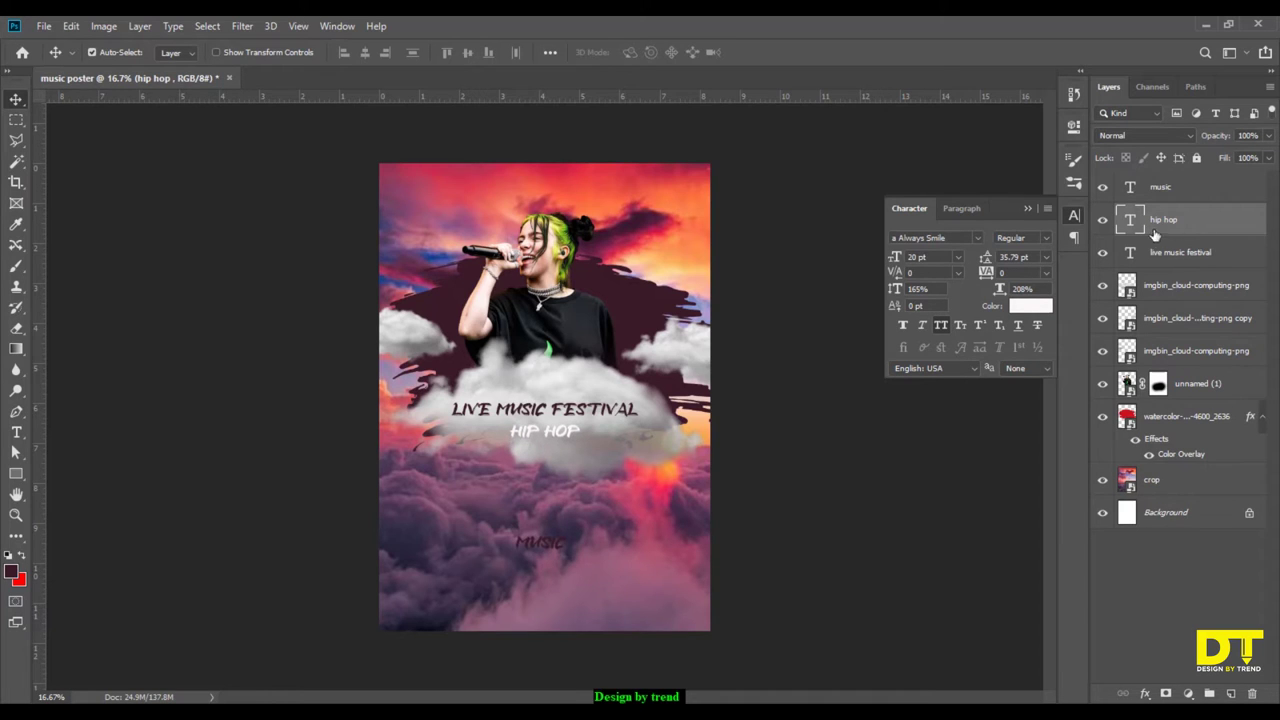
left_click(980, 239)
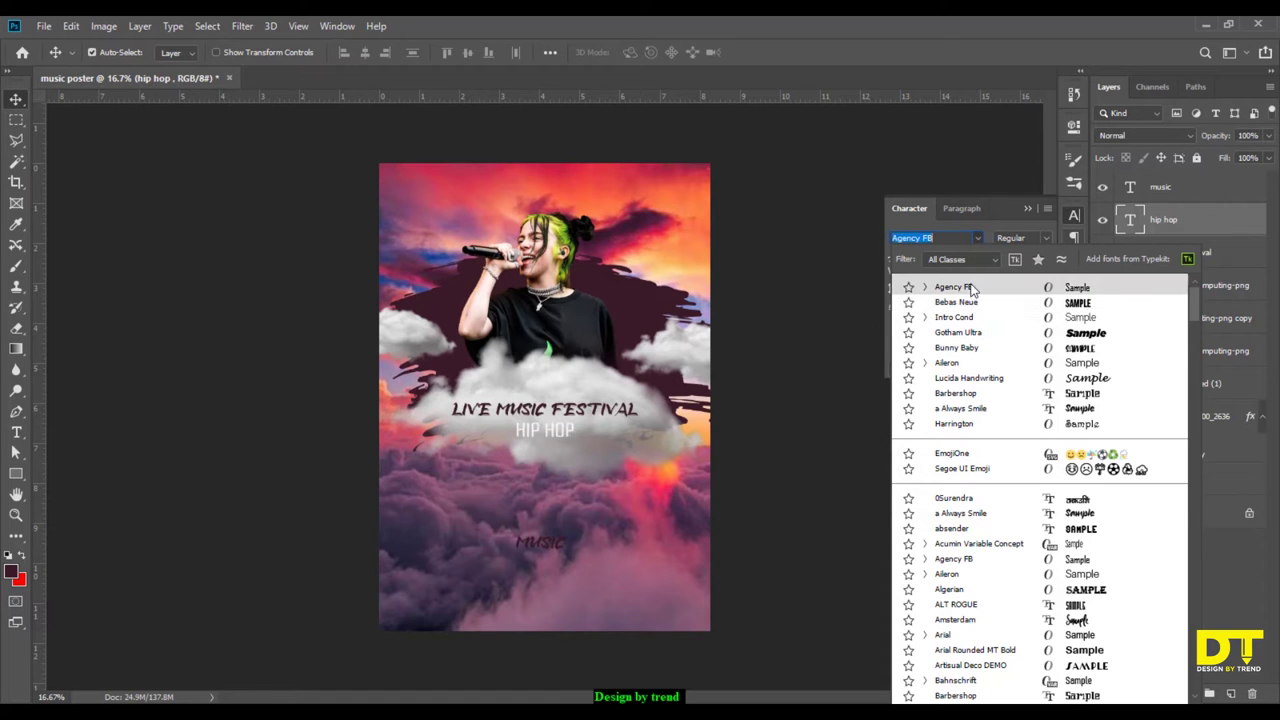
left_click(970, 288)
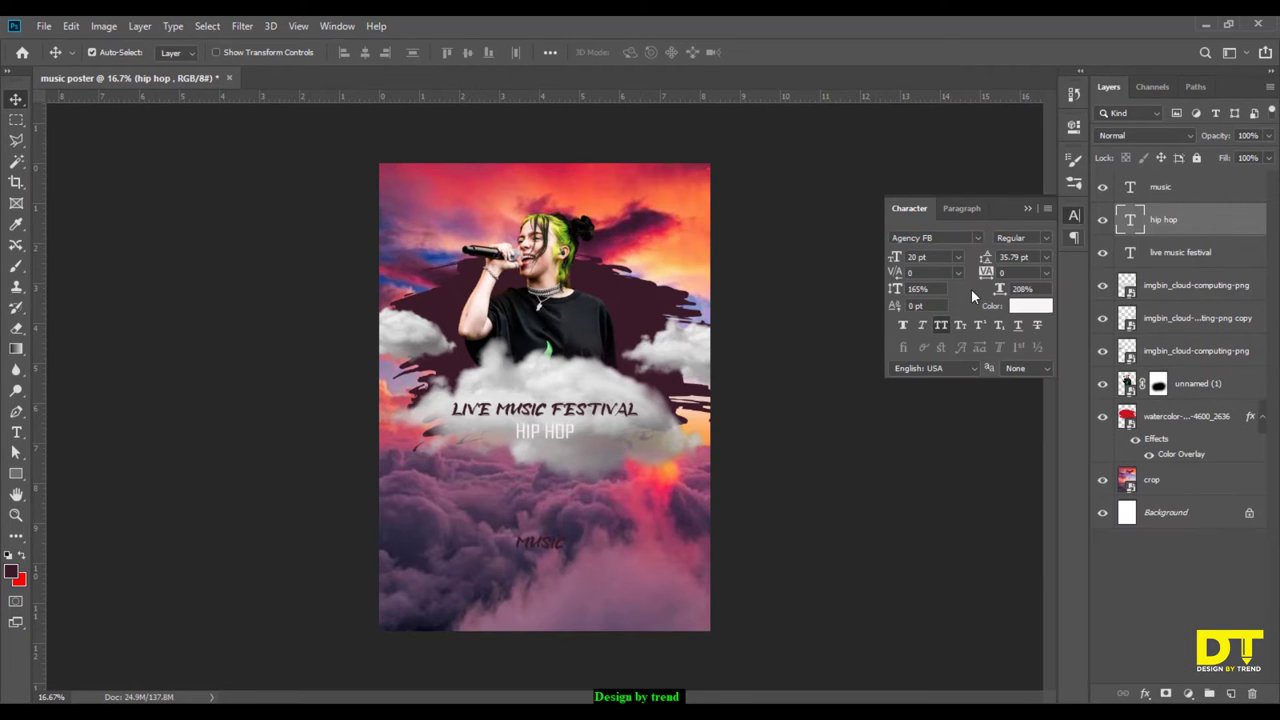
left_click(1180, 252)
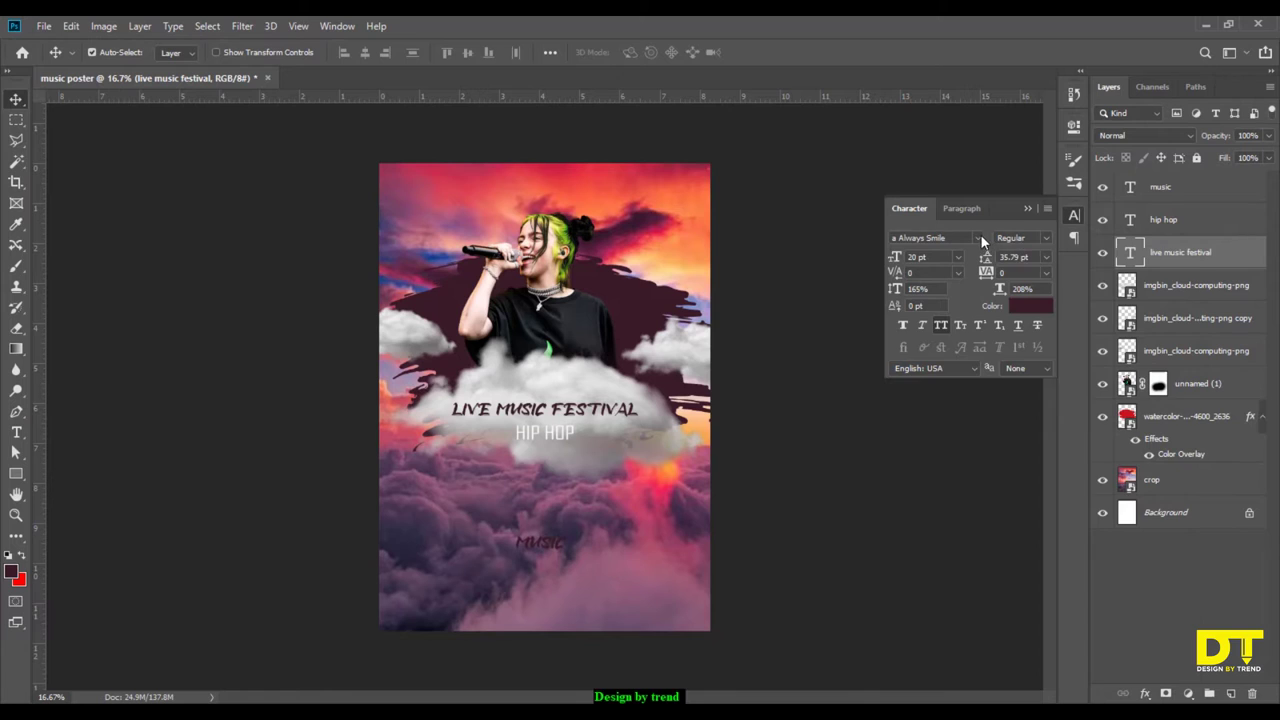
left_click(978, 238)
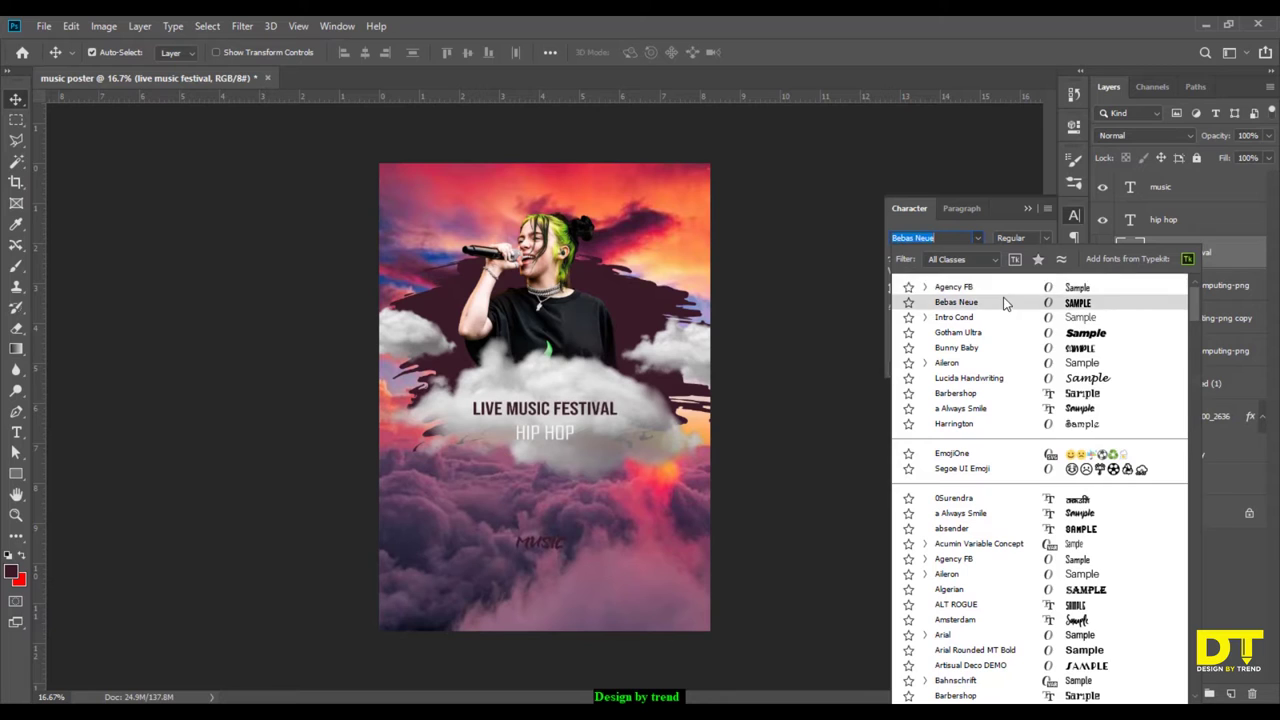
left_click(1003, 302)
Set HIP HOP in Bebas Neue, add a Drop Shadow, and move MUSIC up slightly.
left_click(1164, 228)
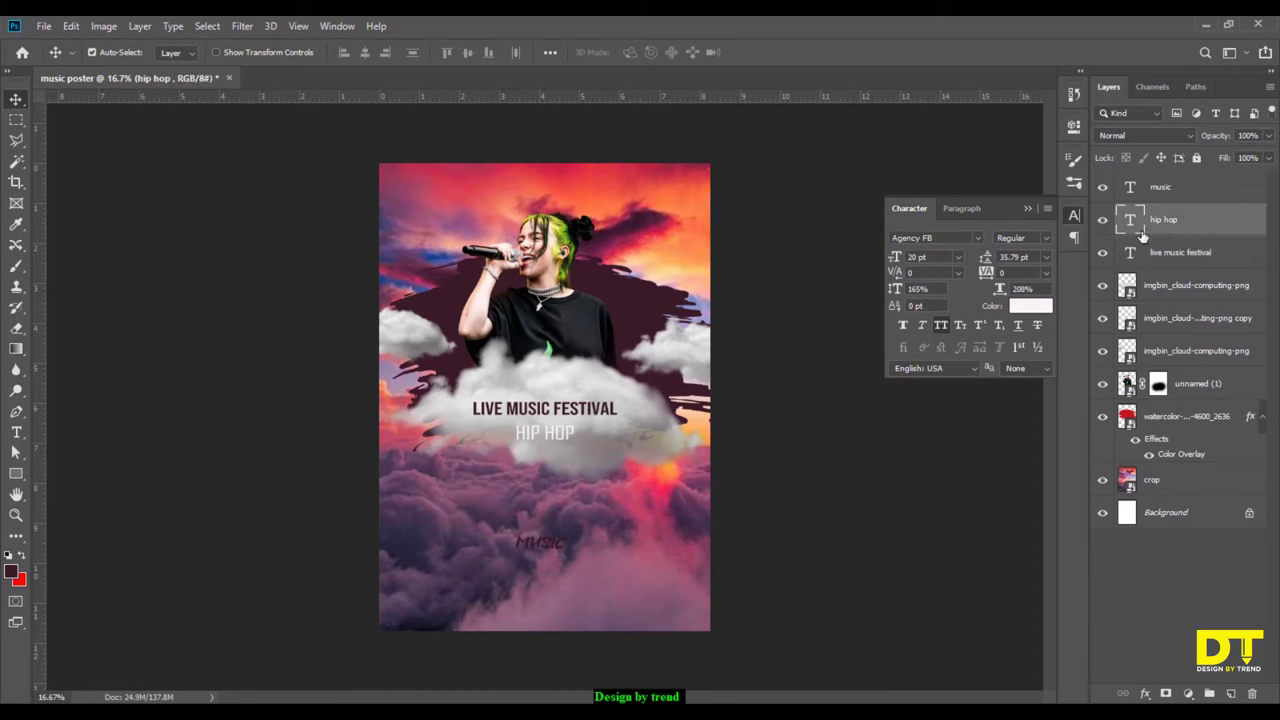
left_click(977, 239)
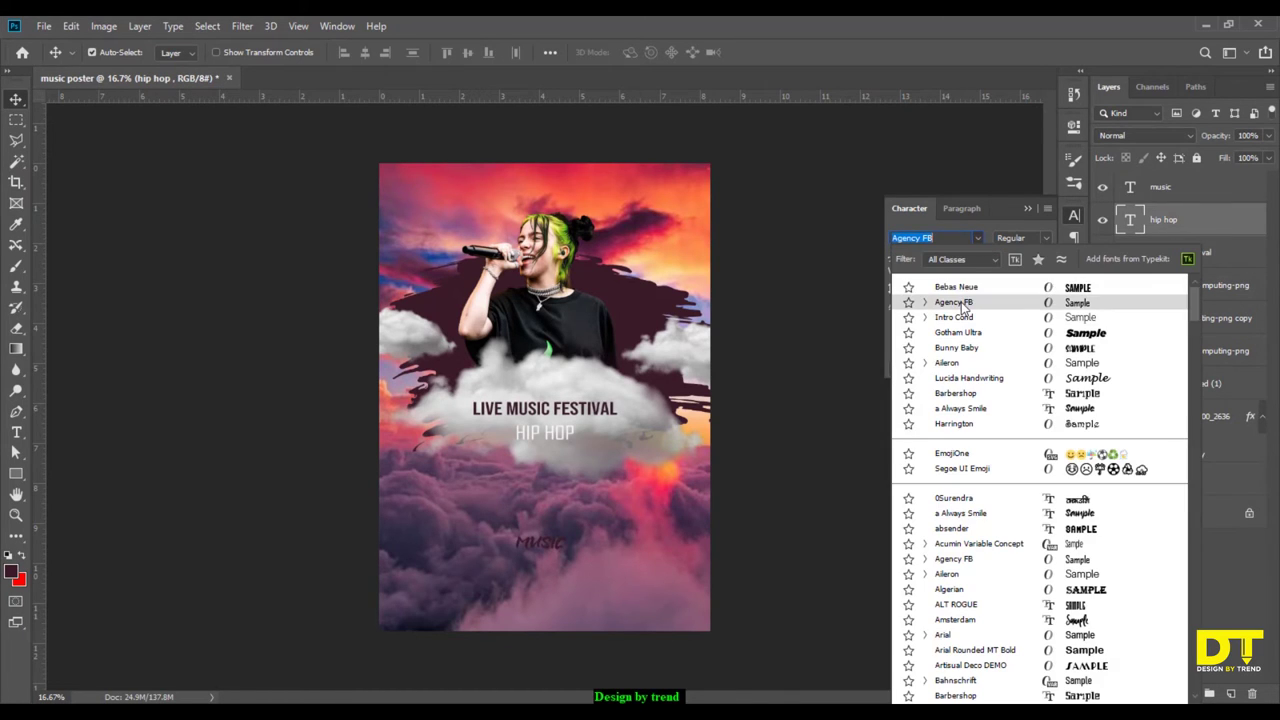
left_click(956, 287)
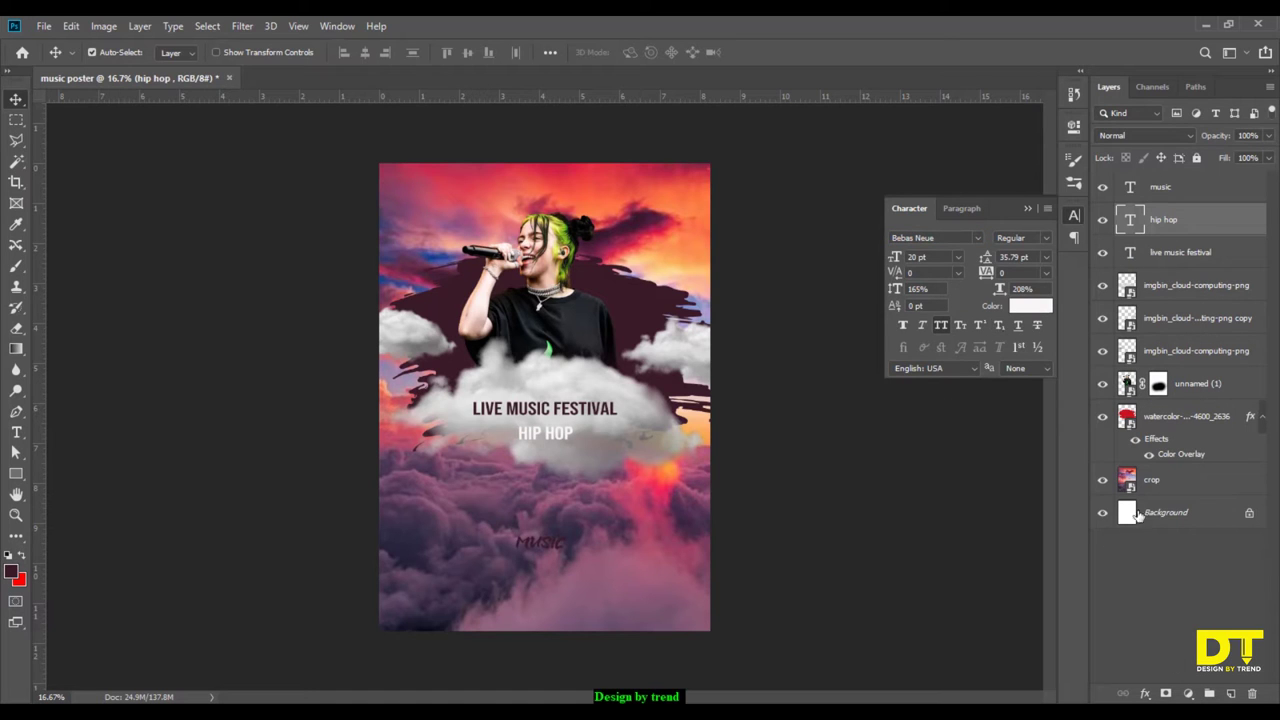
left_click(1145, 696)
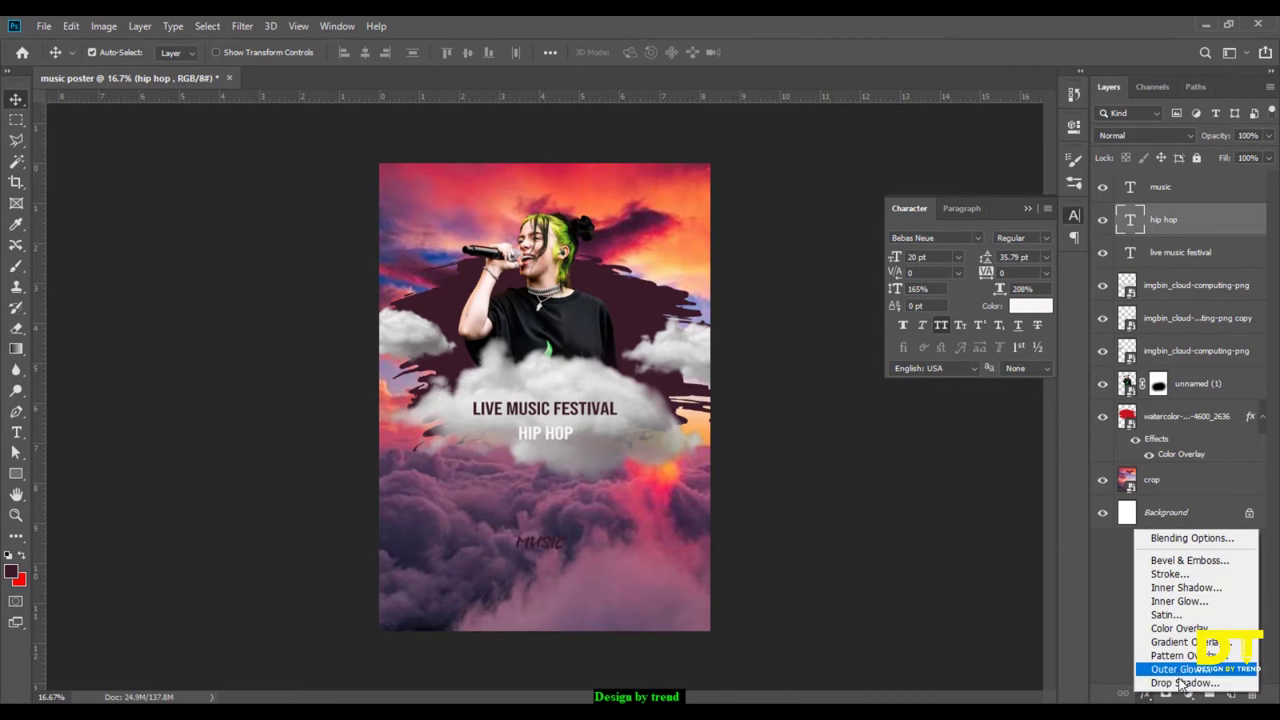
left_click(1172, 693)
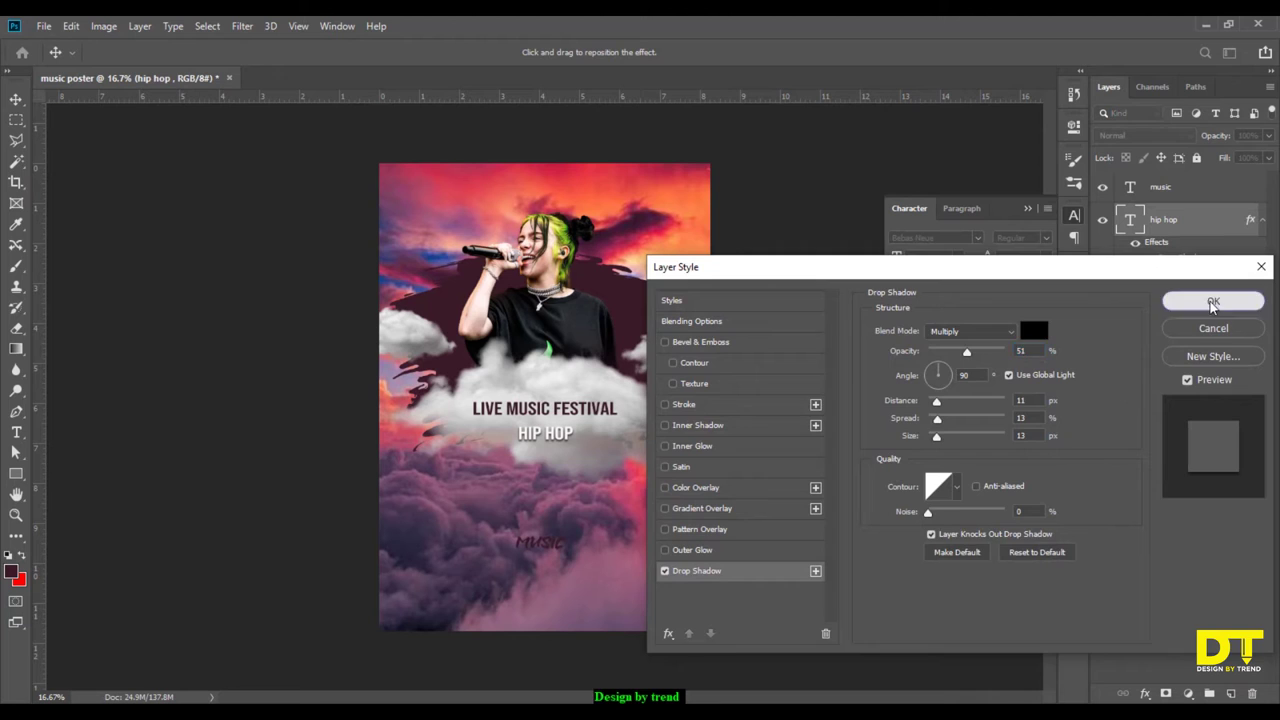
left_click(1211, 302)
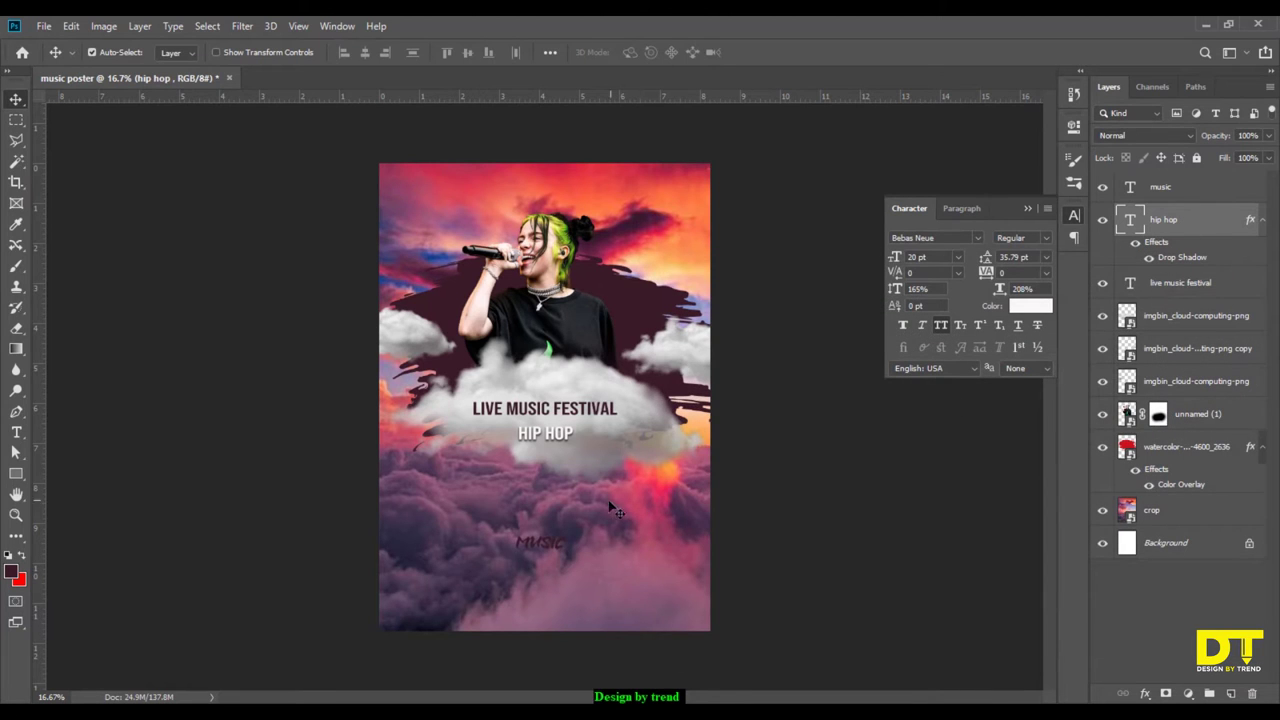
left_click_drag(556, 556, 562, 538)
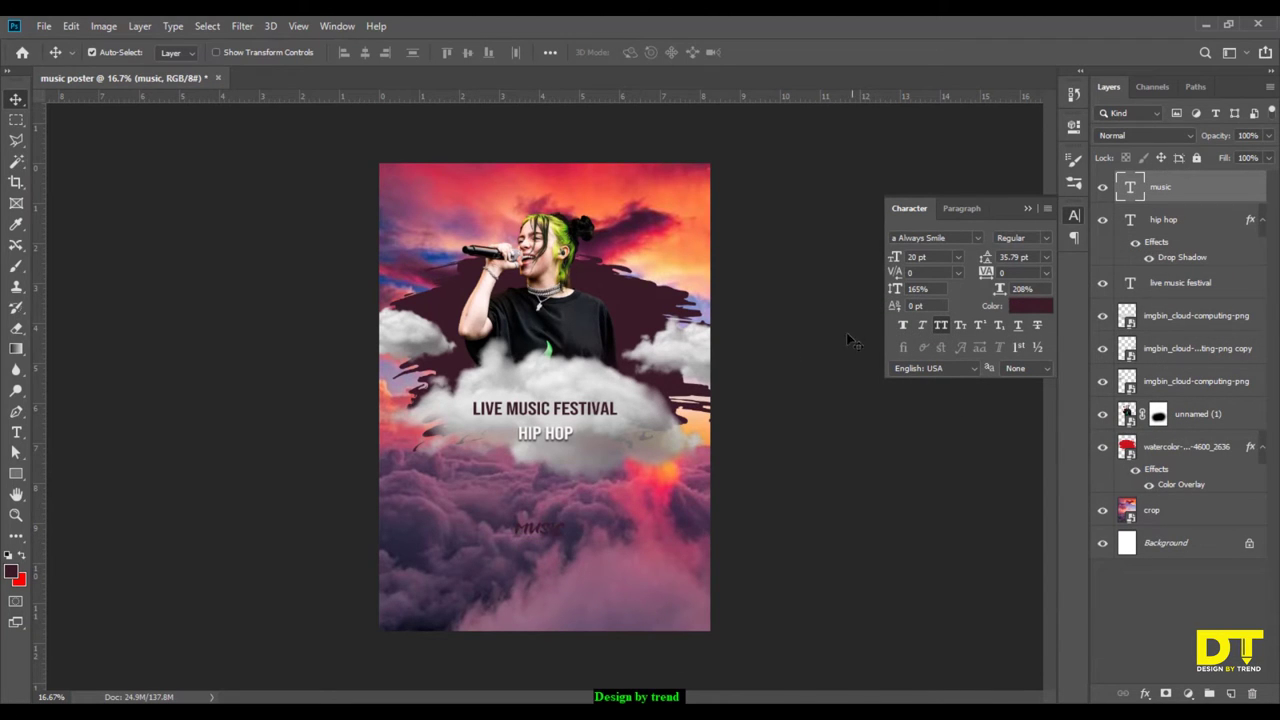
Enlarge the MUSIC title to about 281% with Free Transform and commit it.
key("ctrl+t")
mouse_move(567, 514)
left_mouse_down()
mouse_move(656, 482)
mouse_move(584, 492)
left_mouse_up()
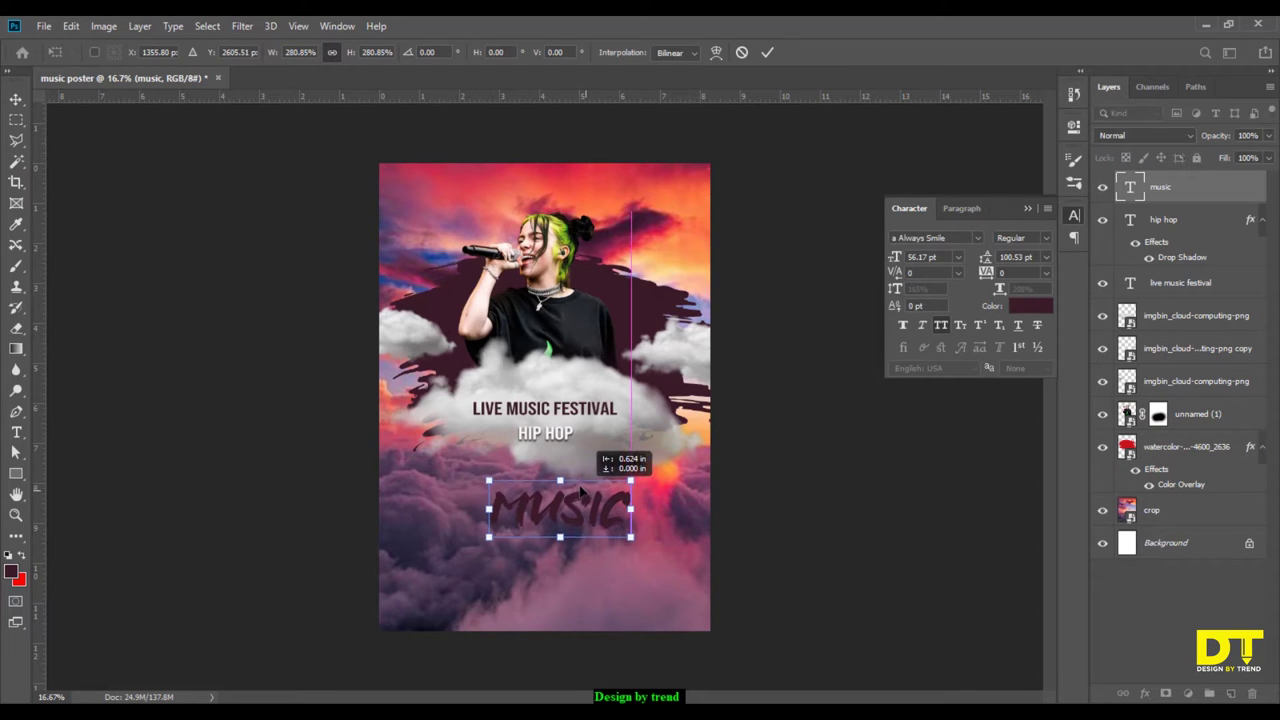
left_click(767, 52)
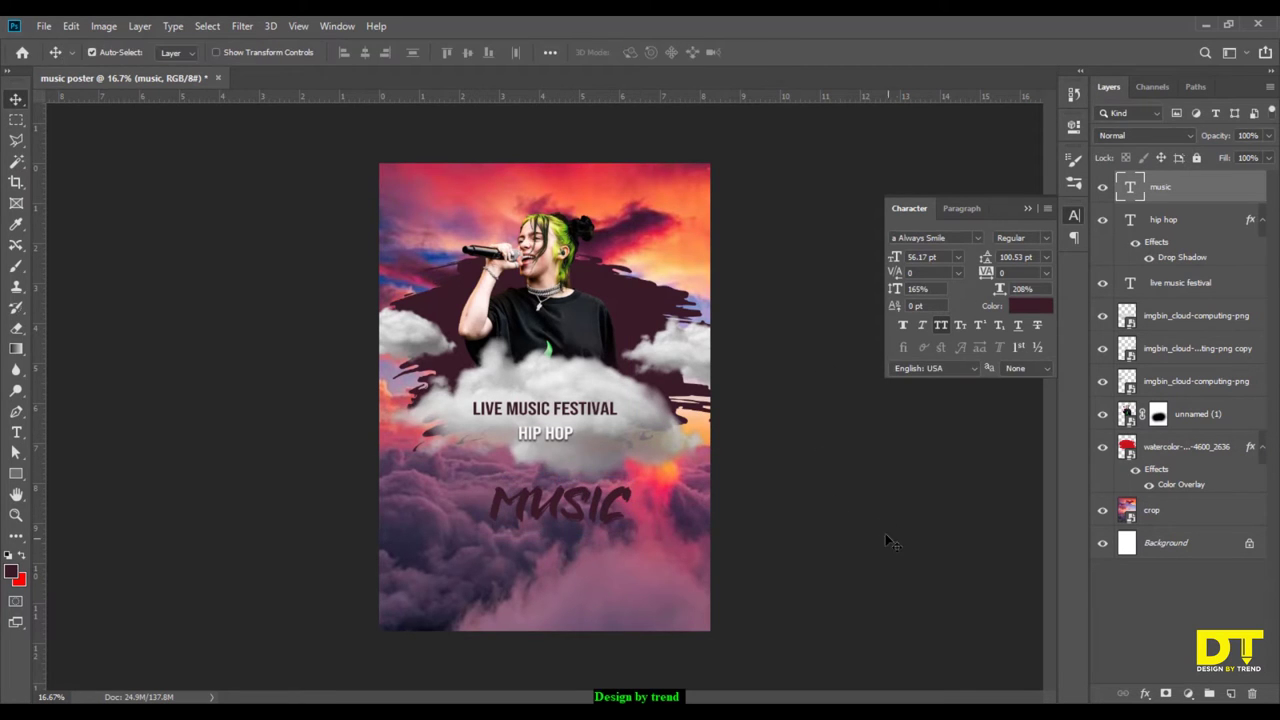
Add a '22' text layer below MUSIC in Bebas Neue.
key("t")
left_click(623, 556)
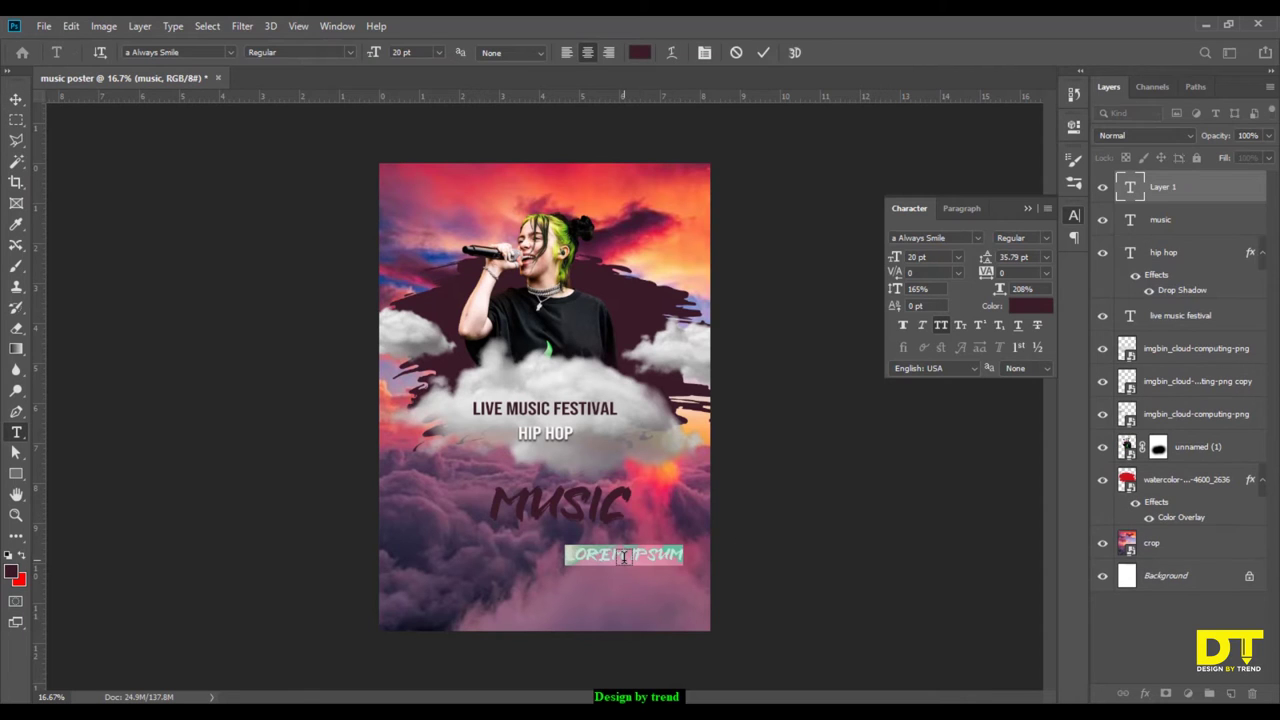
type("22")
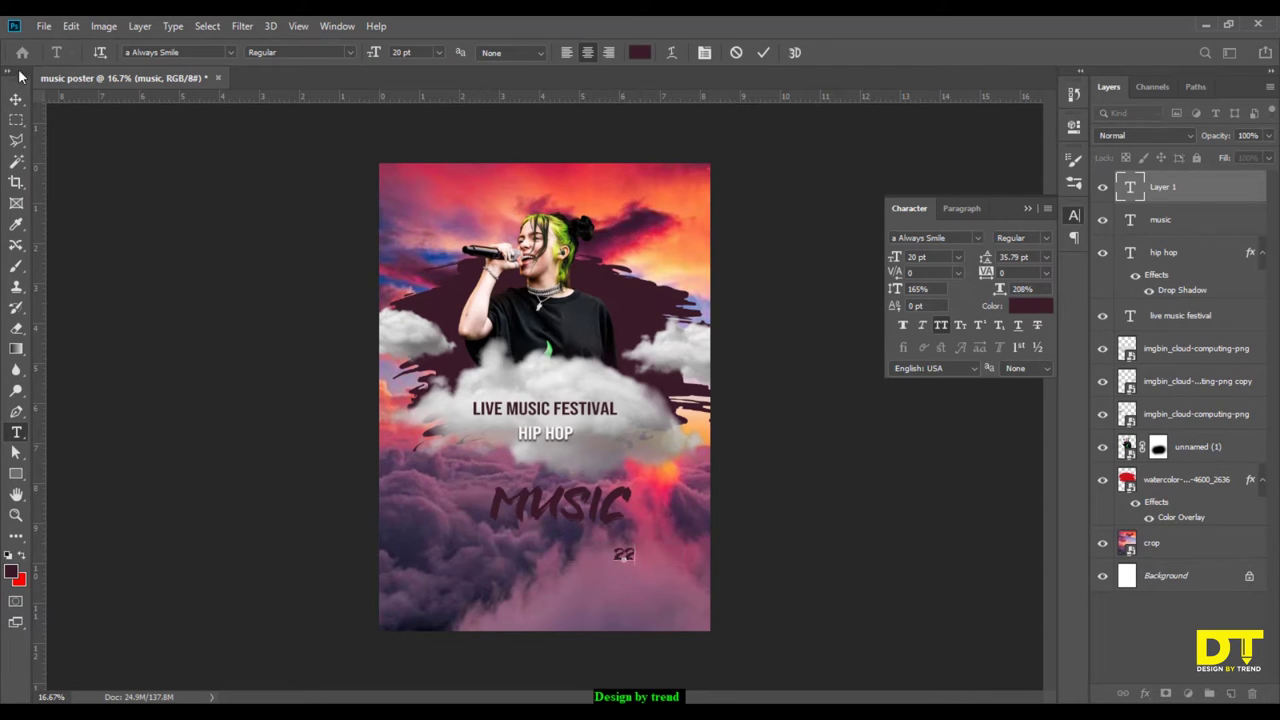
left_click(16, 99)
left_click(977, 239)
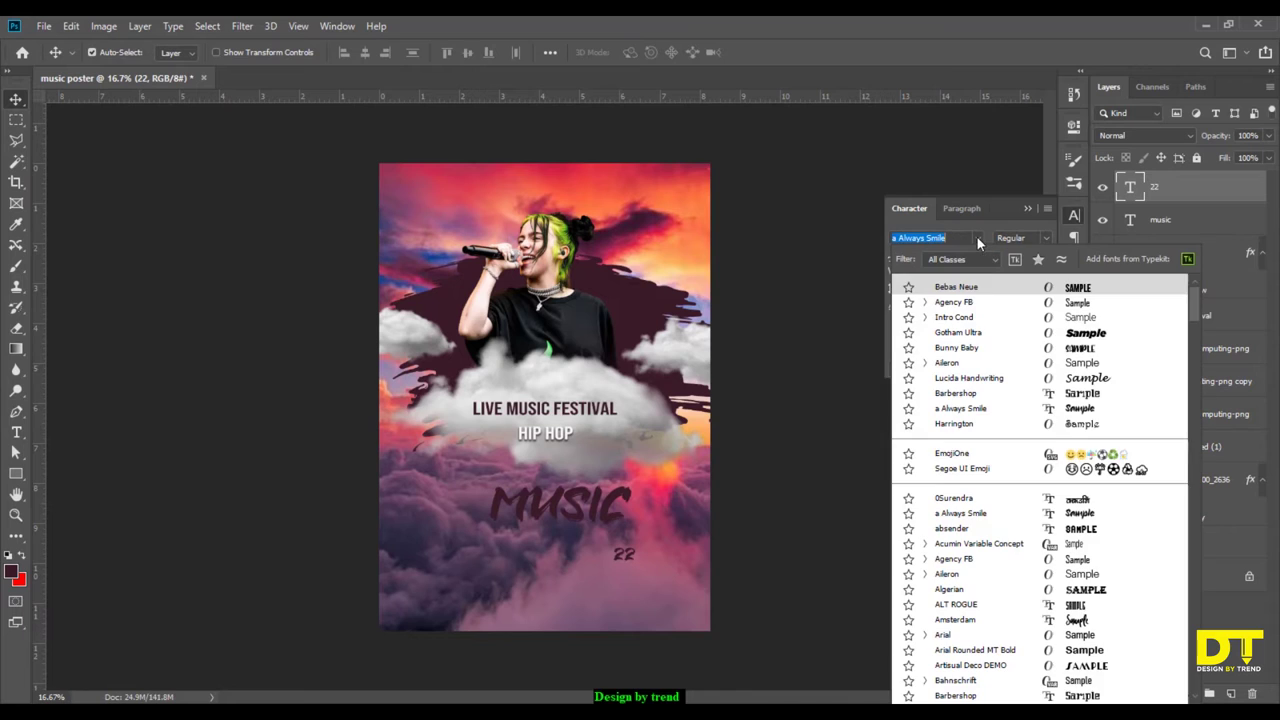
left_click(970, 289)
Duplicate 22 below itself and retype the copy as 'AUG'.
scroll(608, 570, "up", 7)
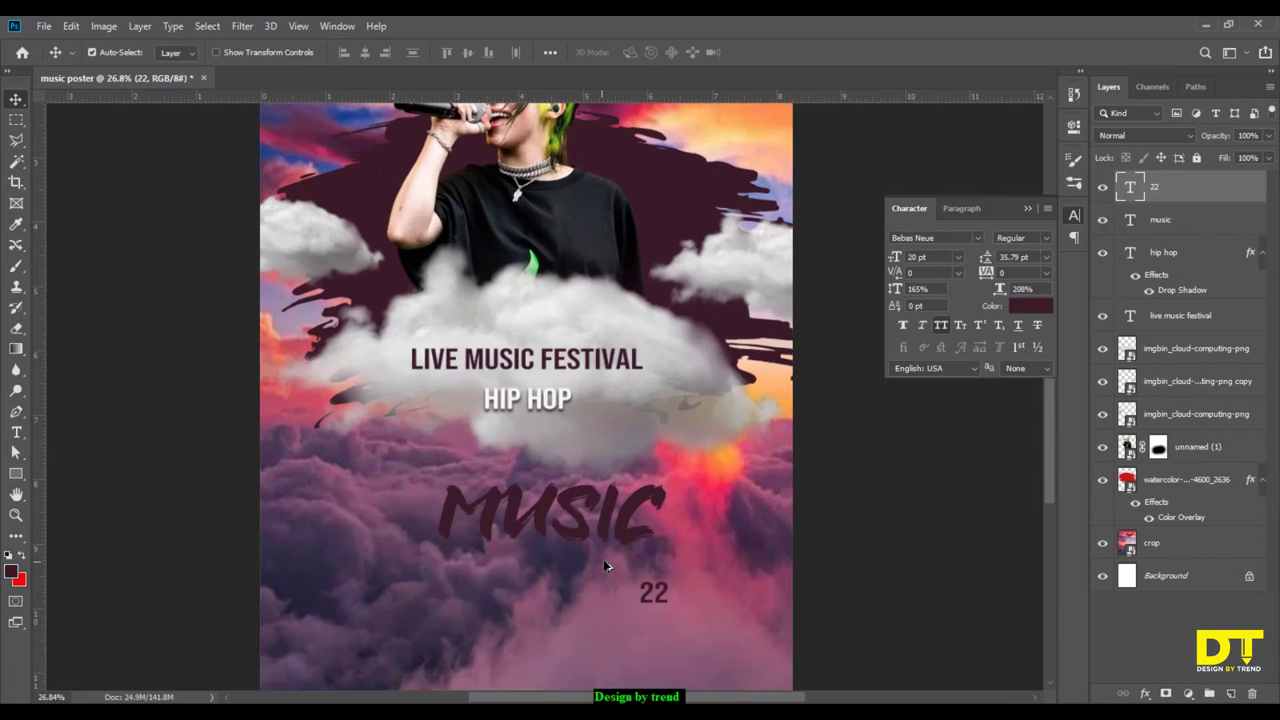
scroll(612, 565, "up", 2)
scroll(637, 578, "up", 4)
scroll(680, 585, "up", 1)
left_click_drag(701, 584, 636, 434)
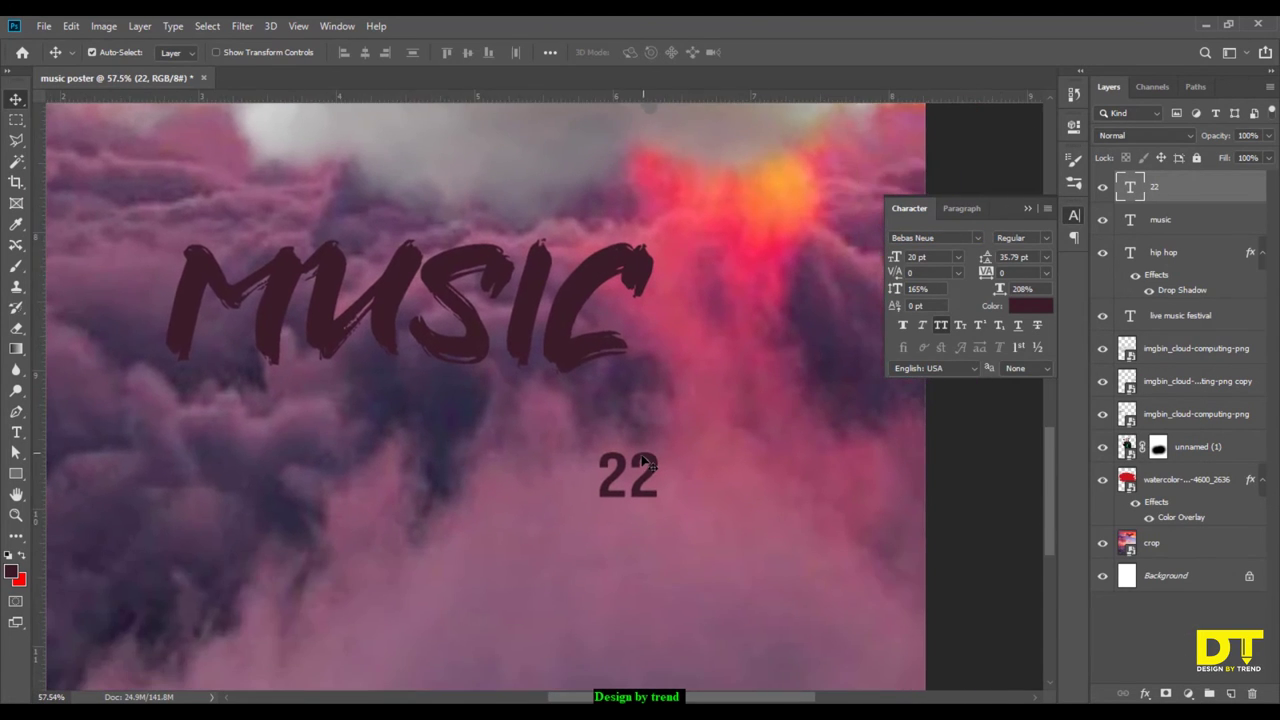
scroll(640, 480, "up", 2)
scroll(650, 485, "down", 3)
left_click_drag(648, 335, 702, 457)
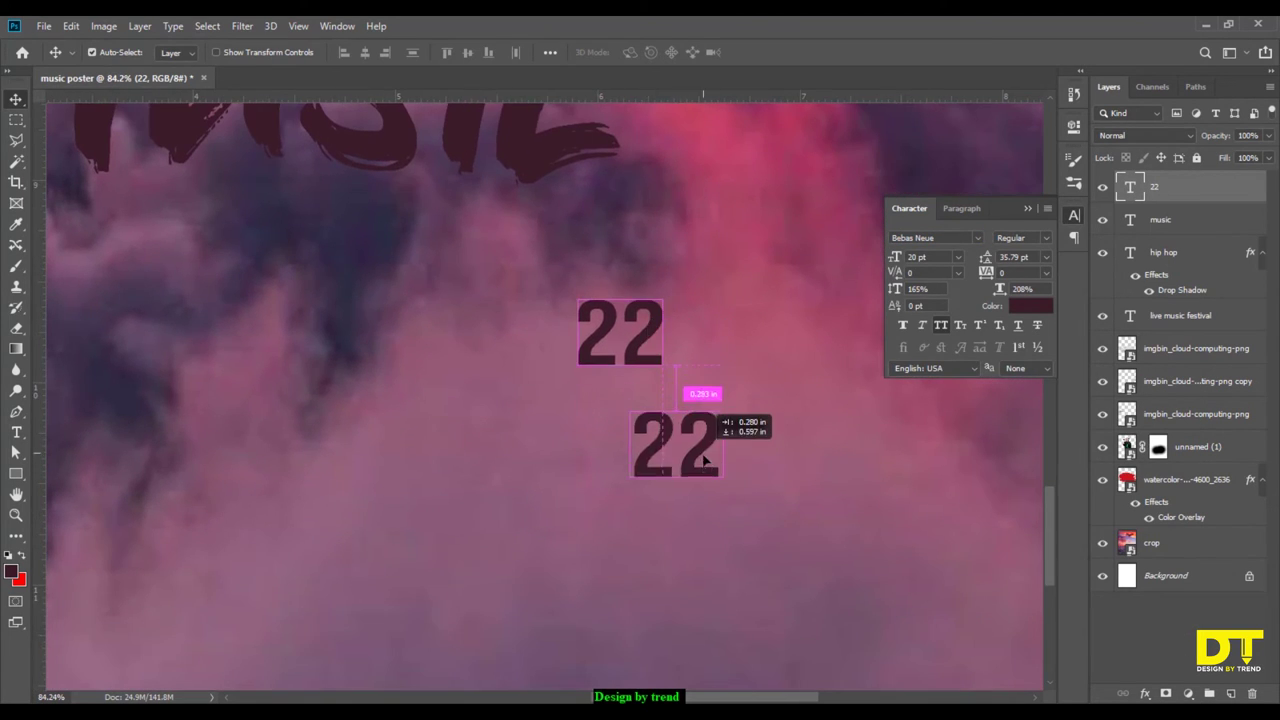
key("t")
left_click(672, 448)
key("shift+Left")
key("ctrl+a")
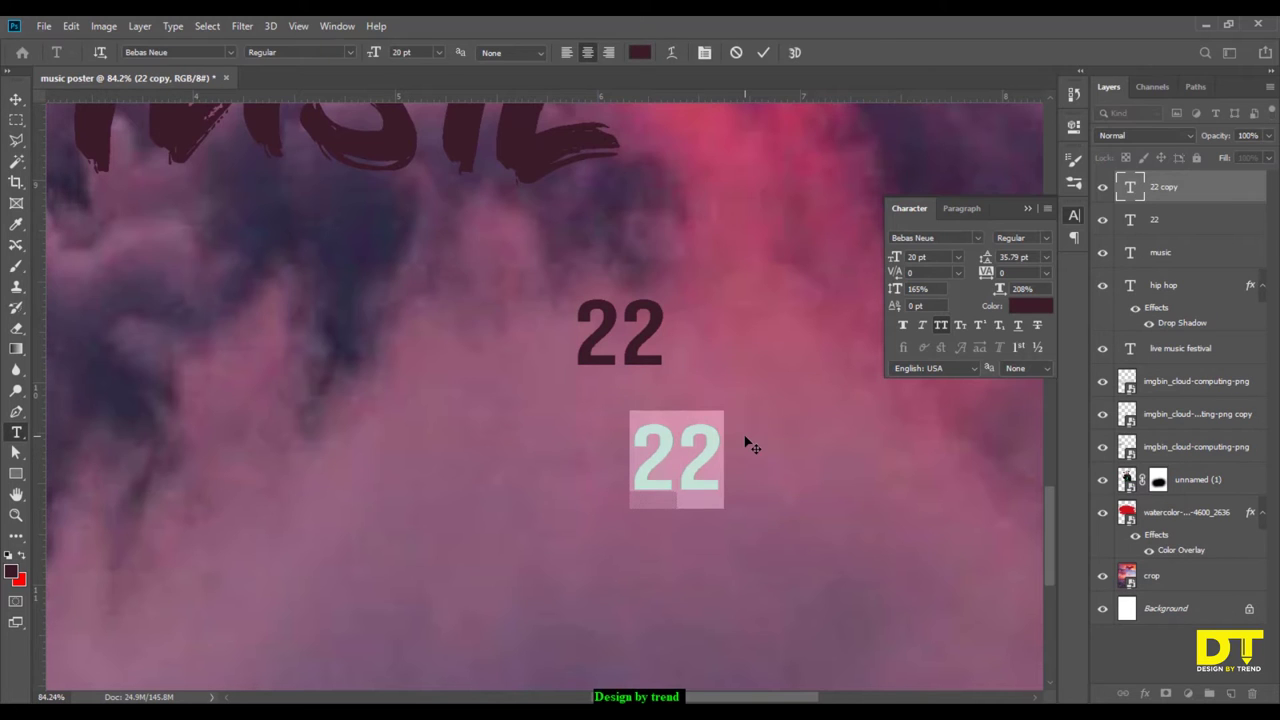
type("AU")
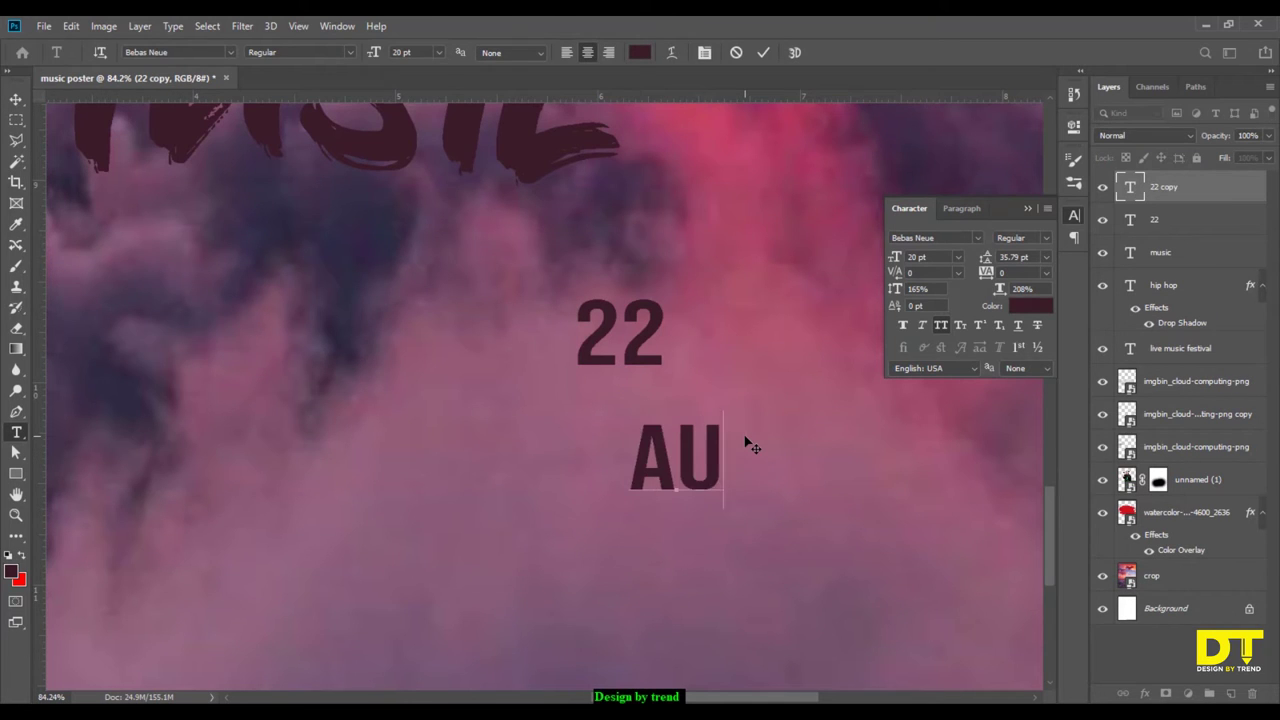
type("G")
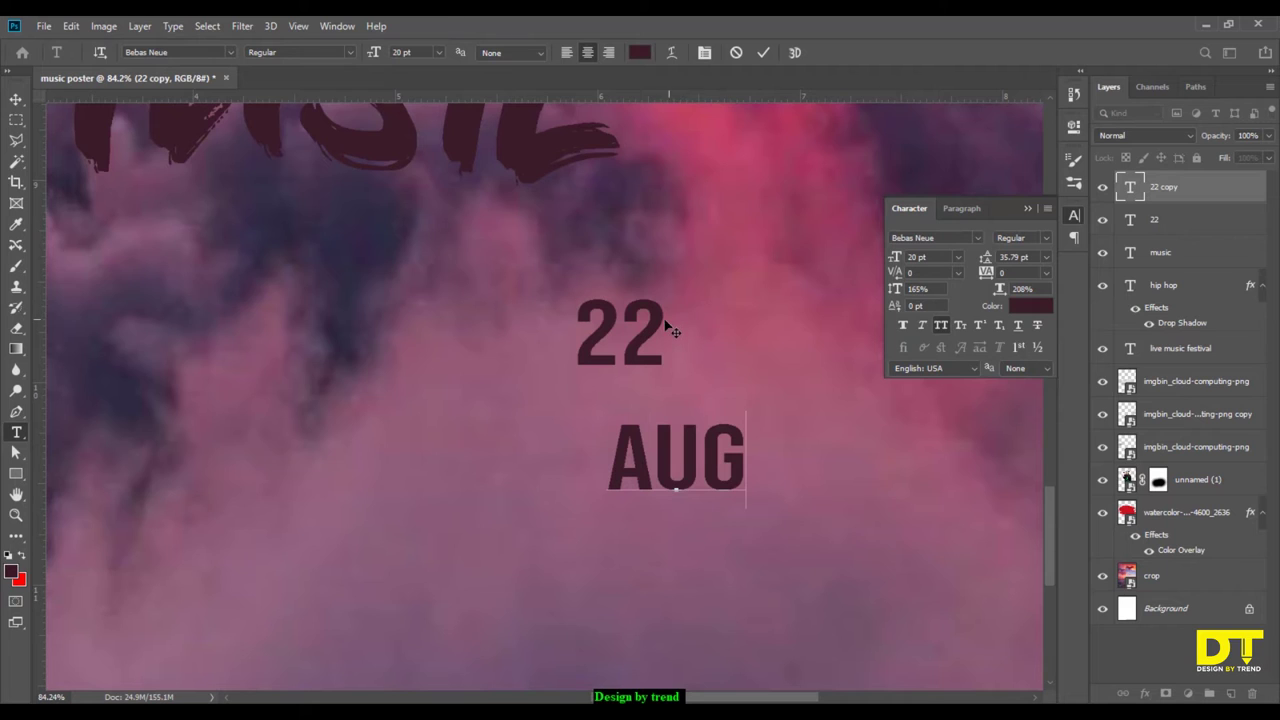
left_click(763, 52)
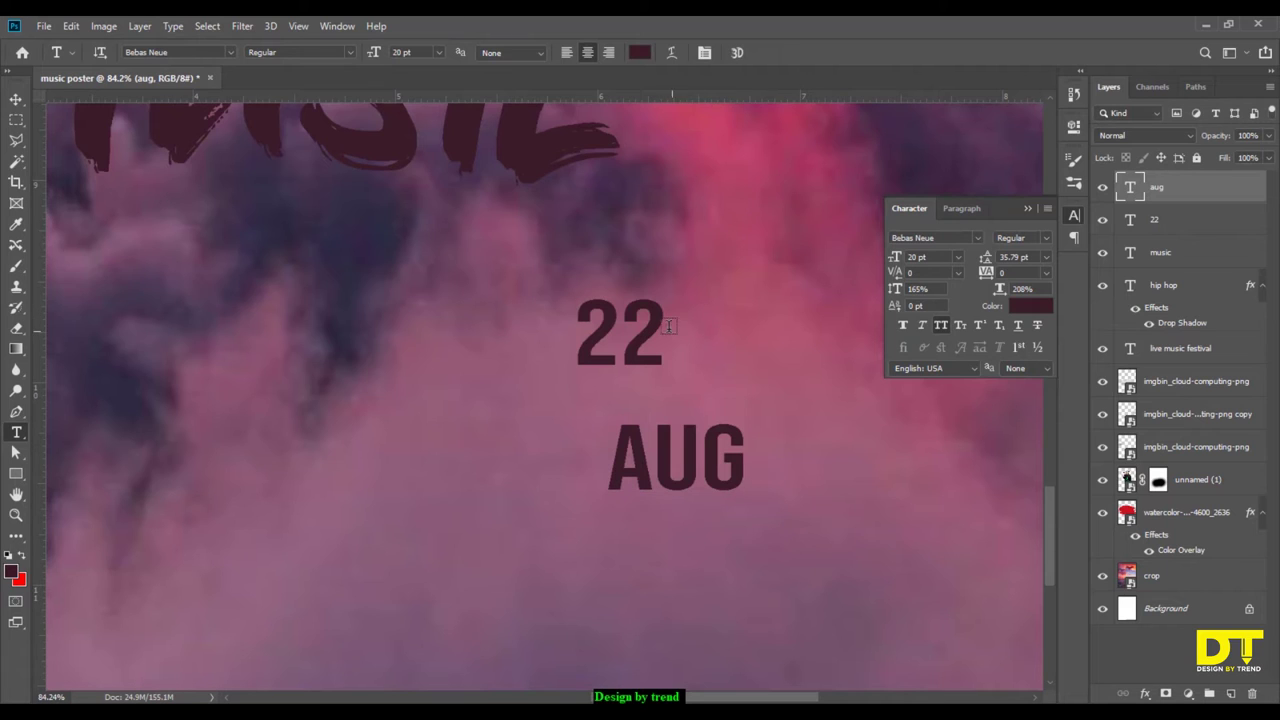
Extend the original to '22-25' and add a 'SAT' copy below AUG.
left_click(672, 330)
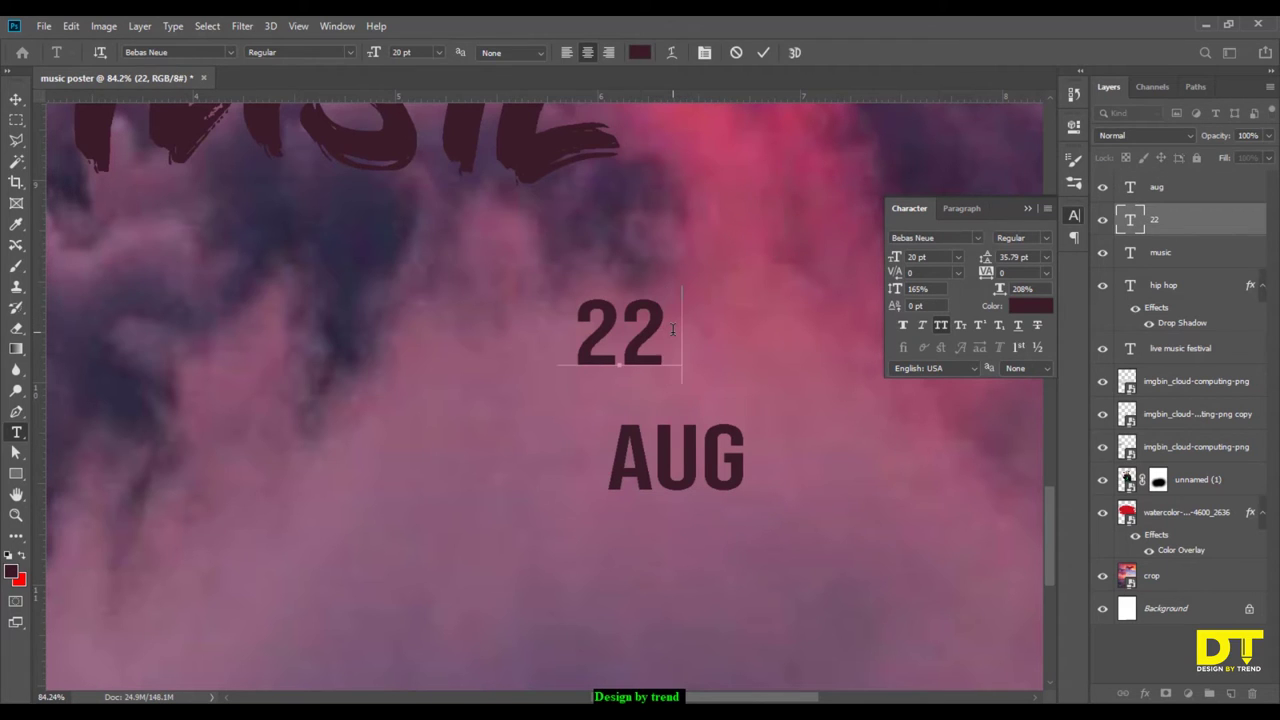
type("-25")
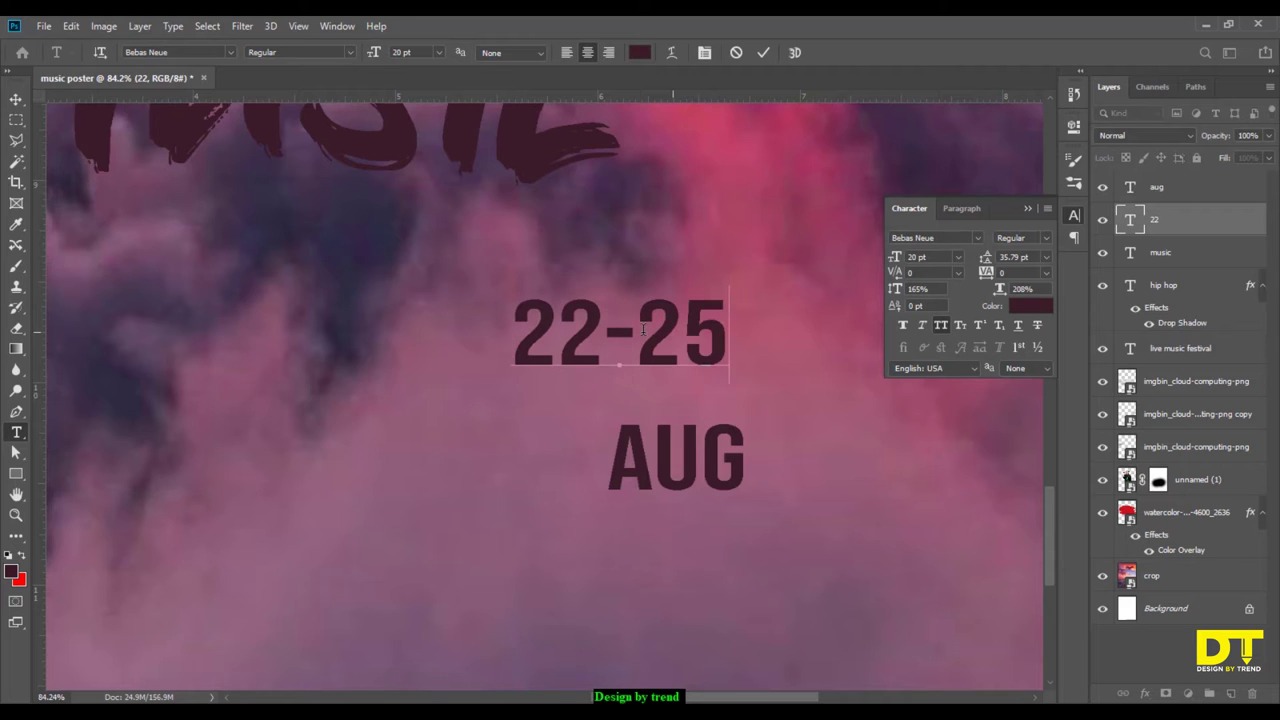
left_click(14, 97)
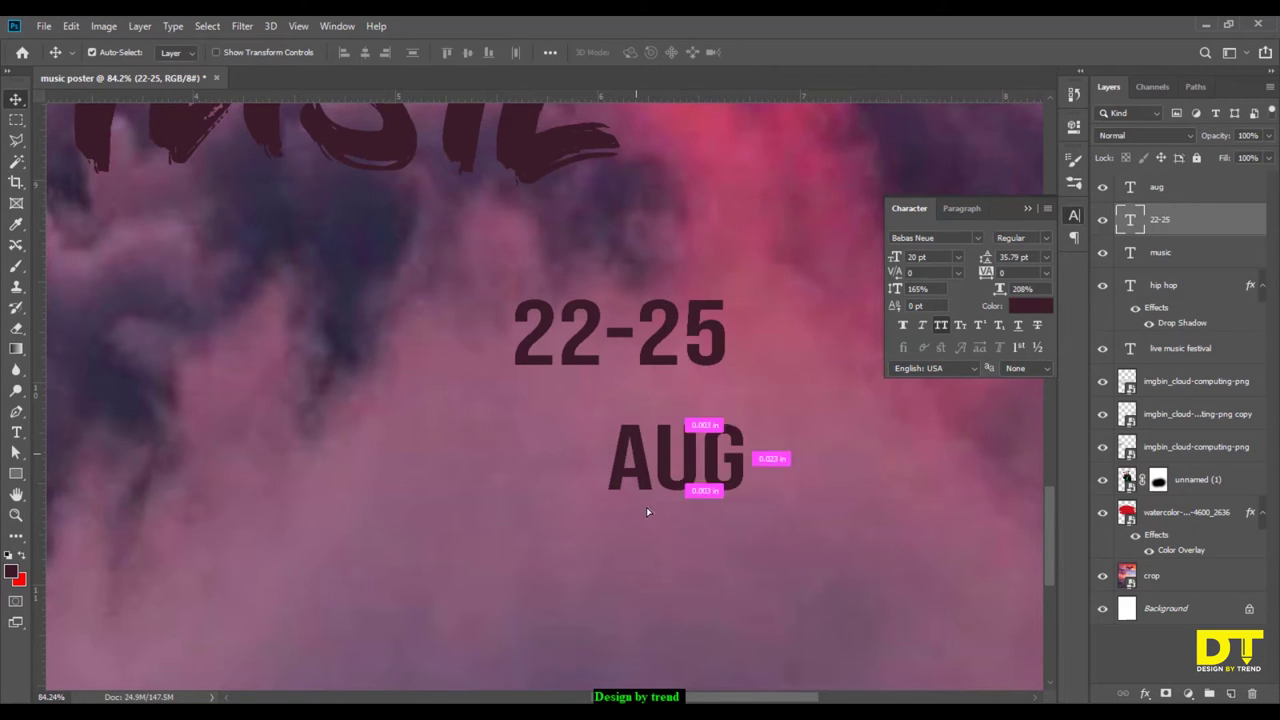
mouse_move(637, 451)
left_mouse_down()
mouse_move(623, 546)
mouse_move(754, 542)
left_mouse_up()
key("t")
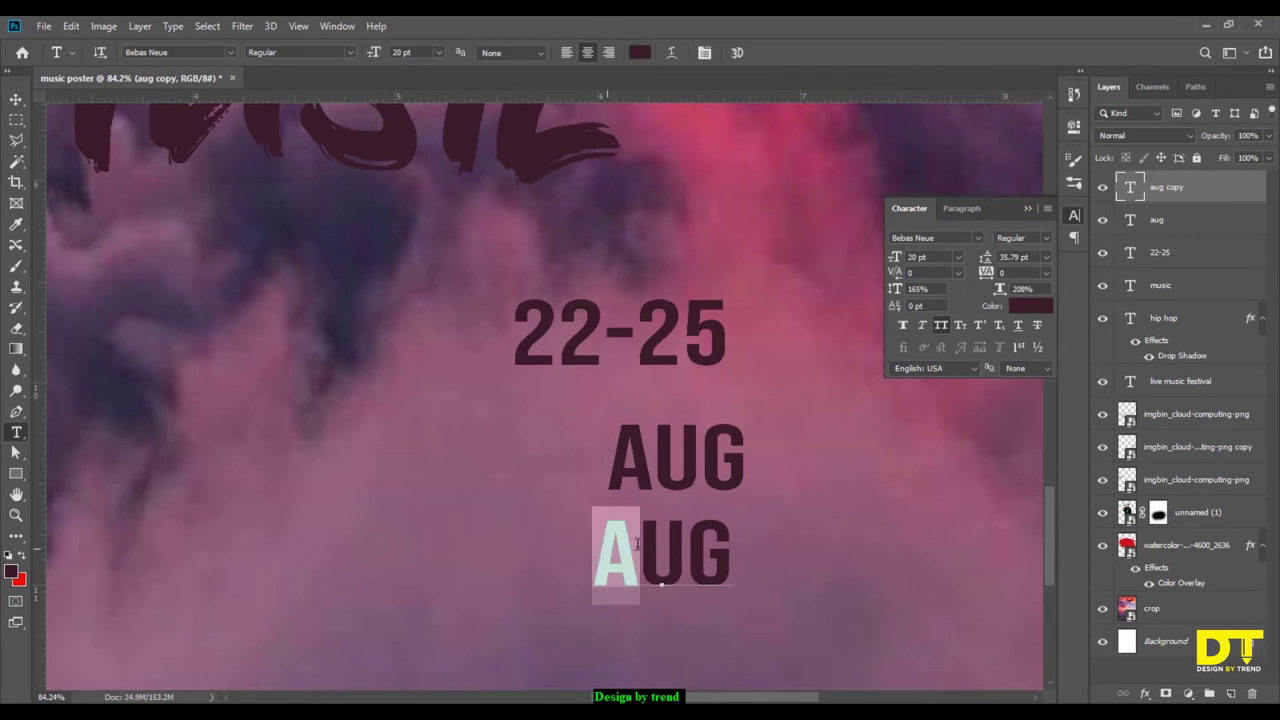
type("SA")
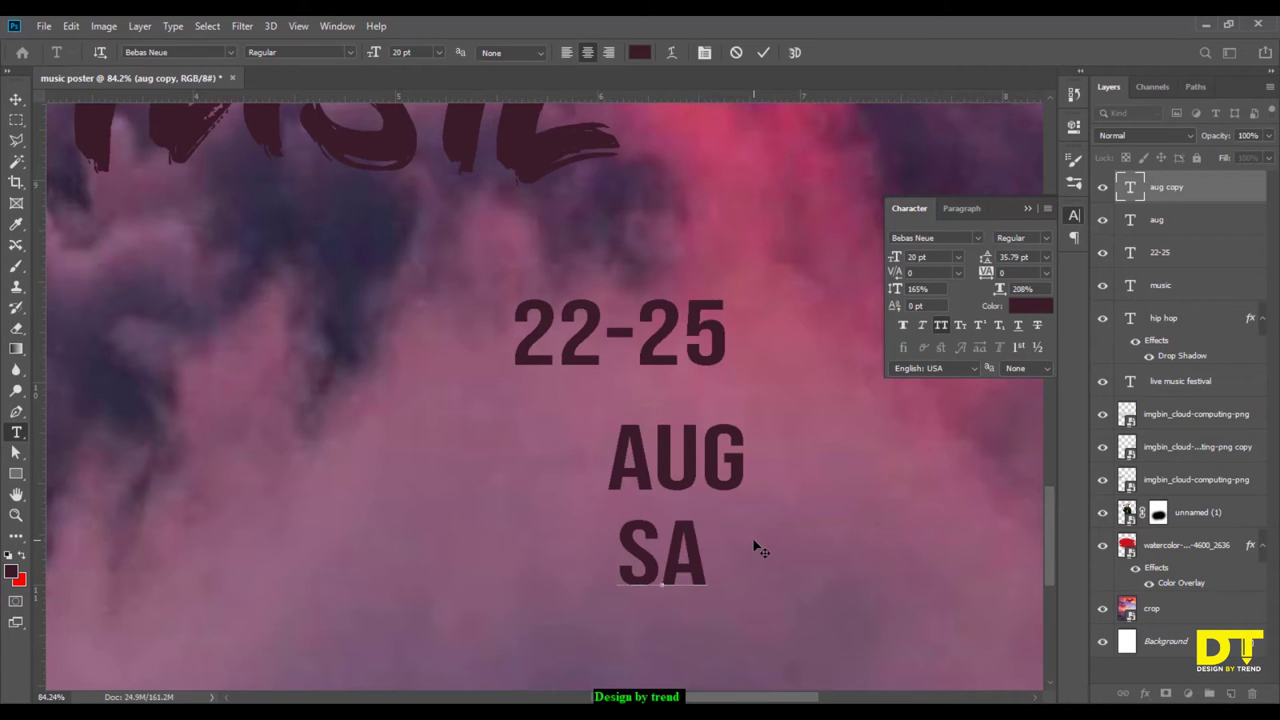
type("T")
left_click(16, 99)
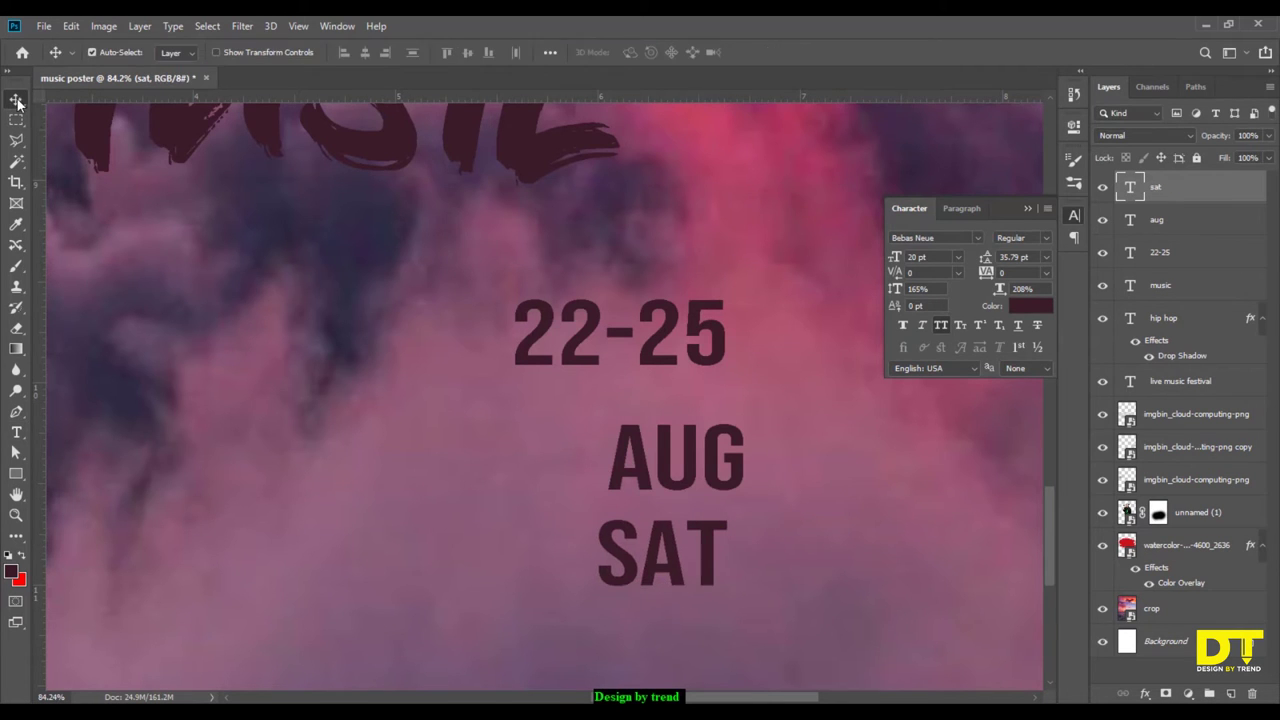
scroll(658, 445, "down", 3)
Centre the HIP HOP and LIVE MUSIC FESTIVAL titles horizontally on the poster.
scroll(658, 455, "down", 2)
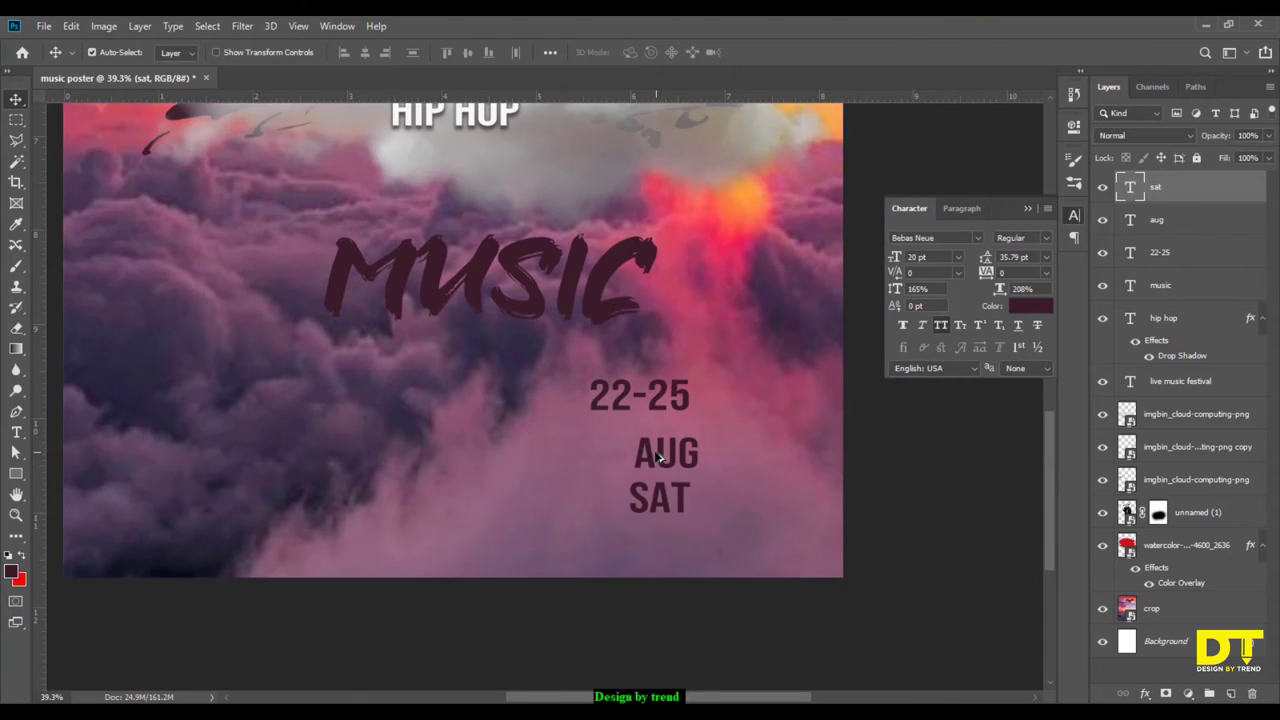
scroll(640, 440, "down", 2)
scroll(629, 429, "down", 2)
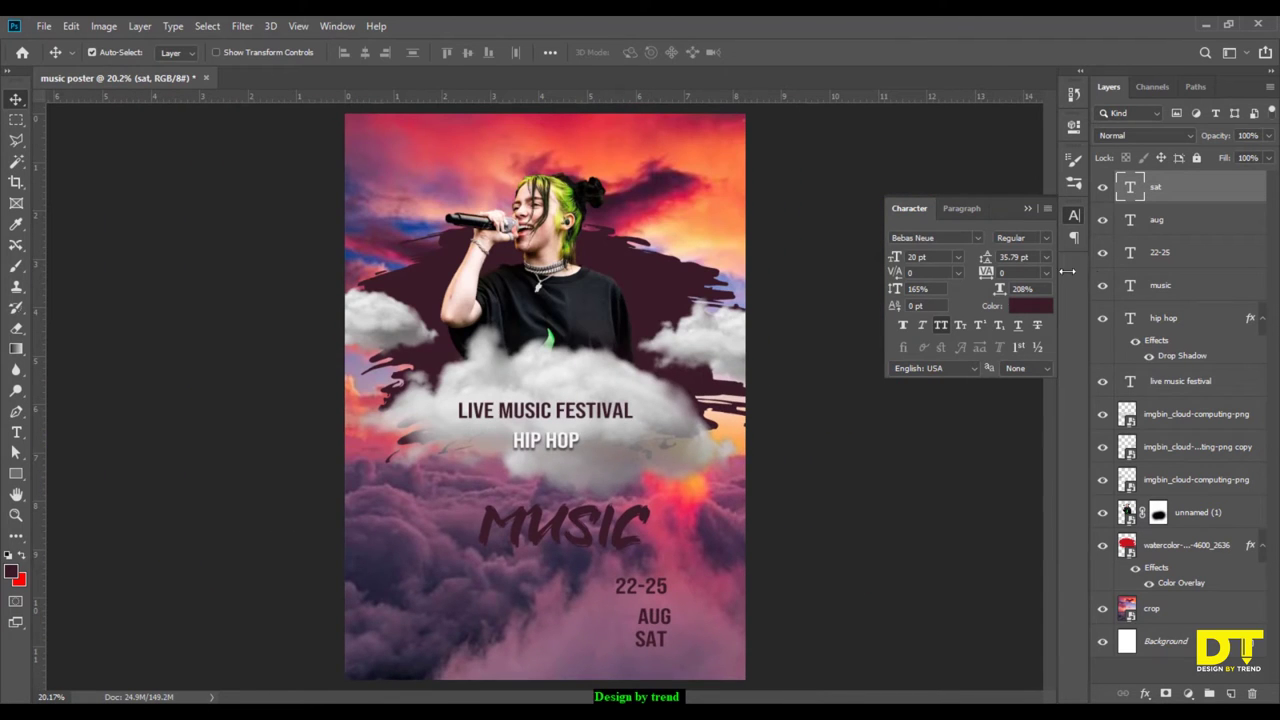
left_click(1171, 320)
left_click(1192, 386)
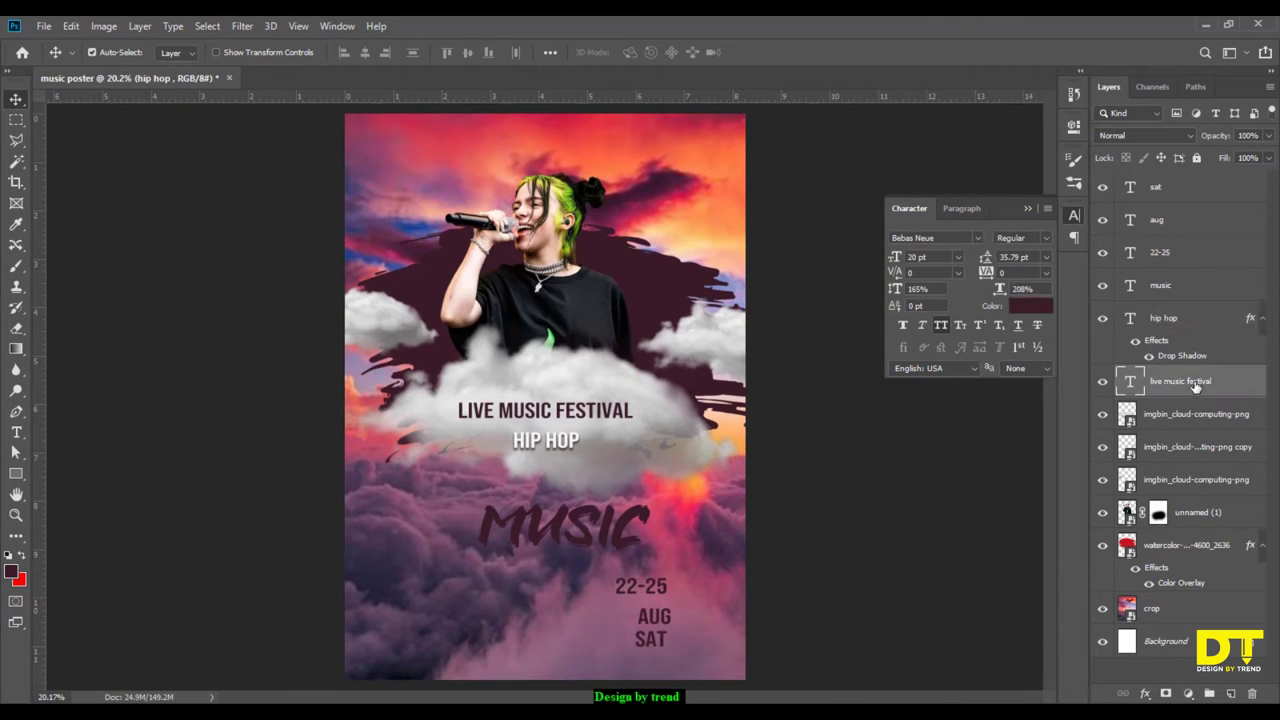
left_click(1190, 322, "ctrl")
left_click(1240, 645, "ctrl")
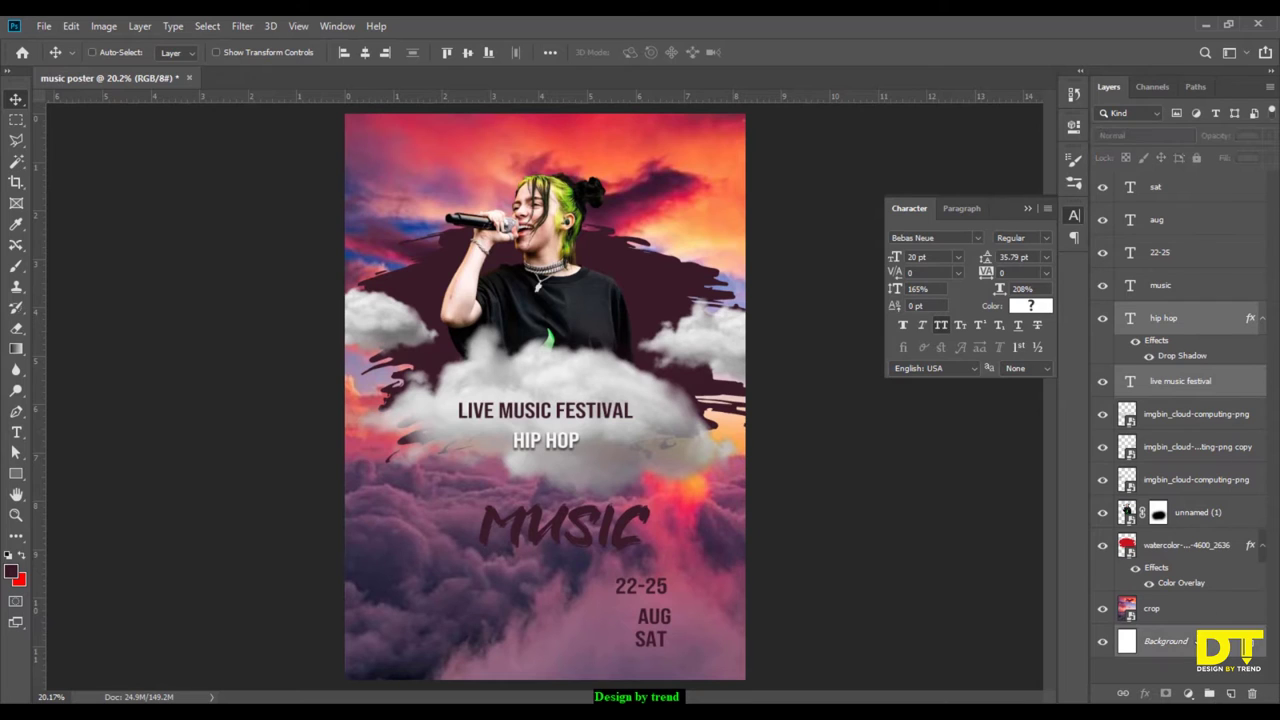
left_click(365, 54)
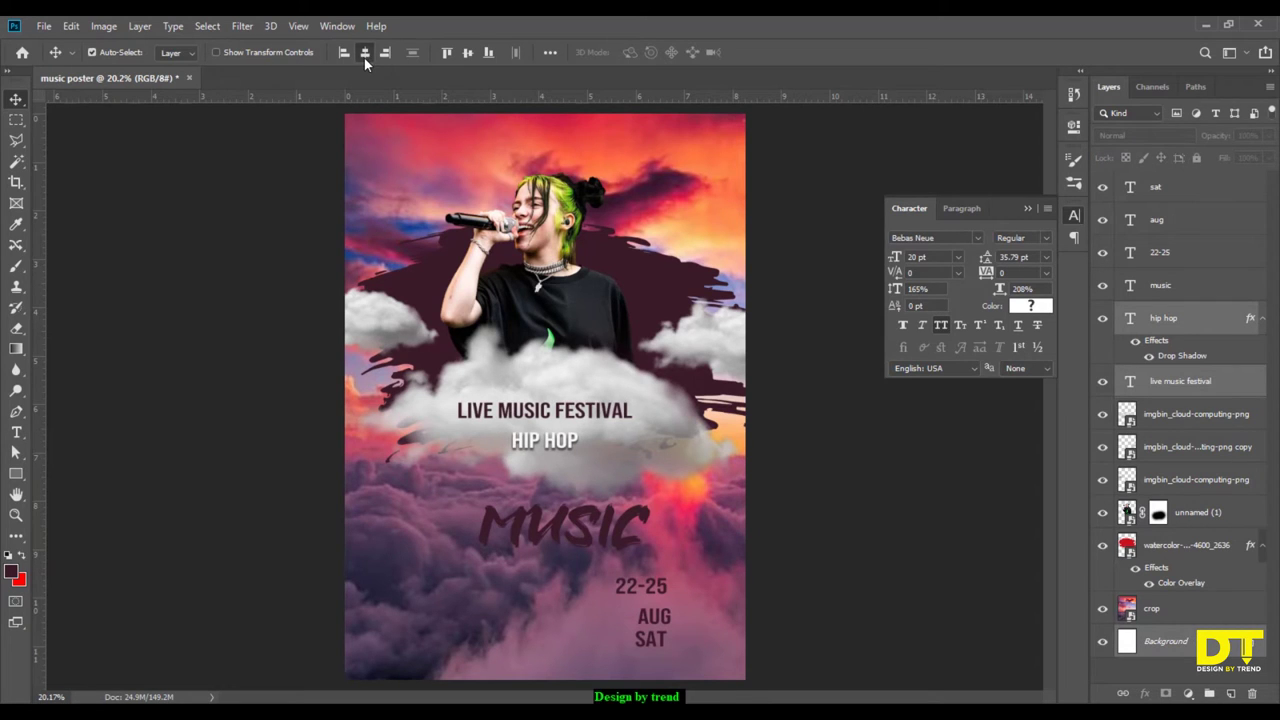
Reposition the MUSIC title slightly and nudge both festival titles down.
left_click_drag(624, 528, 603, 517)
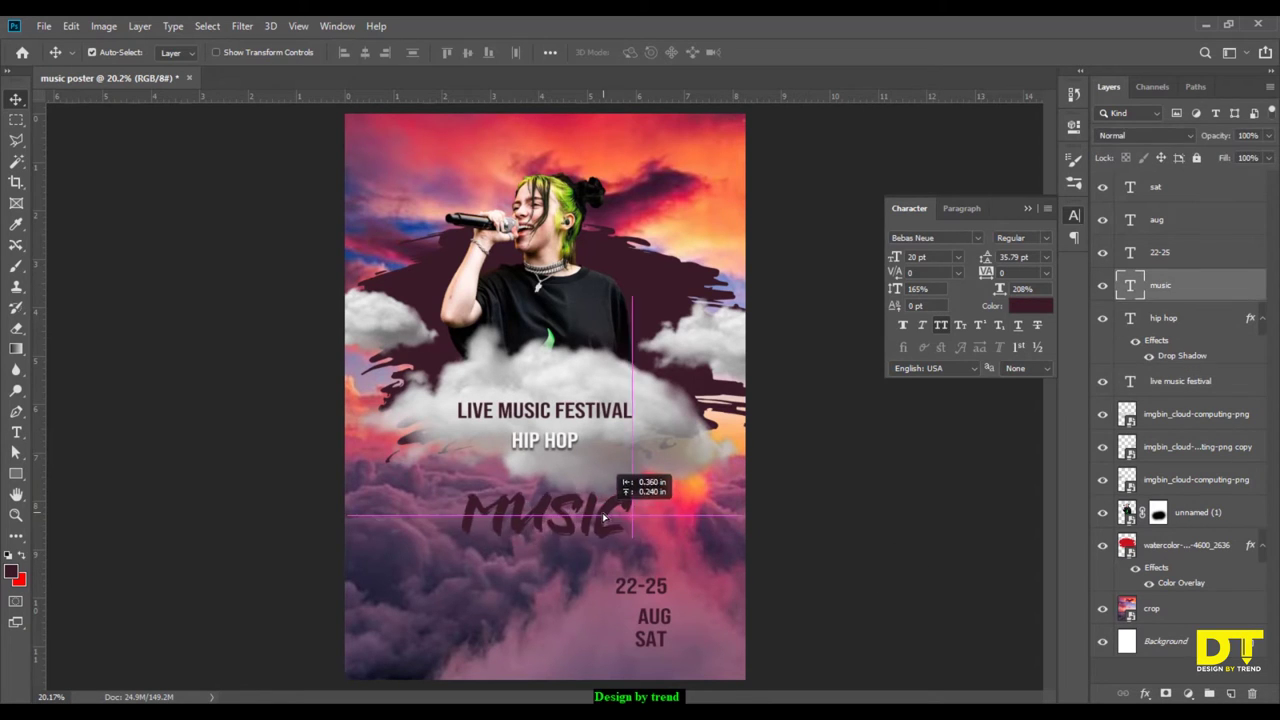
double_click(603, 517)
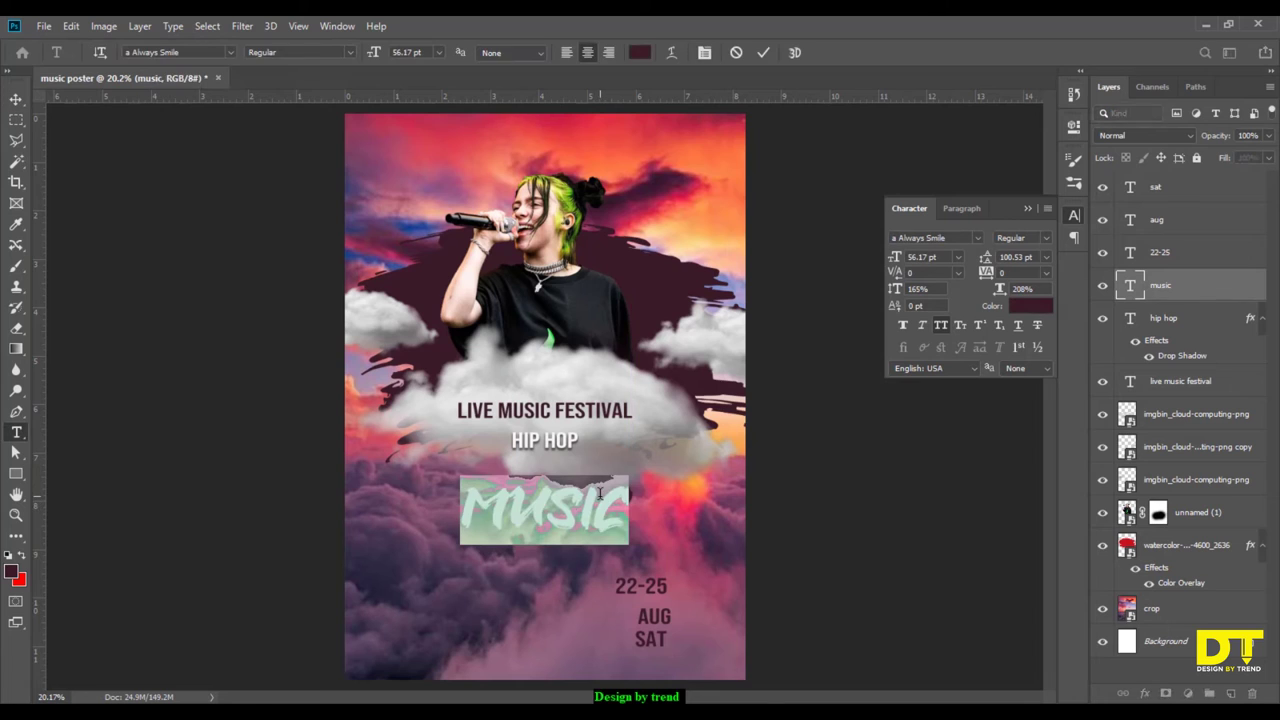
left_click(18, 100)
left_click_drag(545, 512, 548, 500)
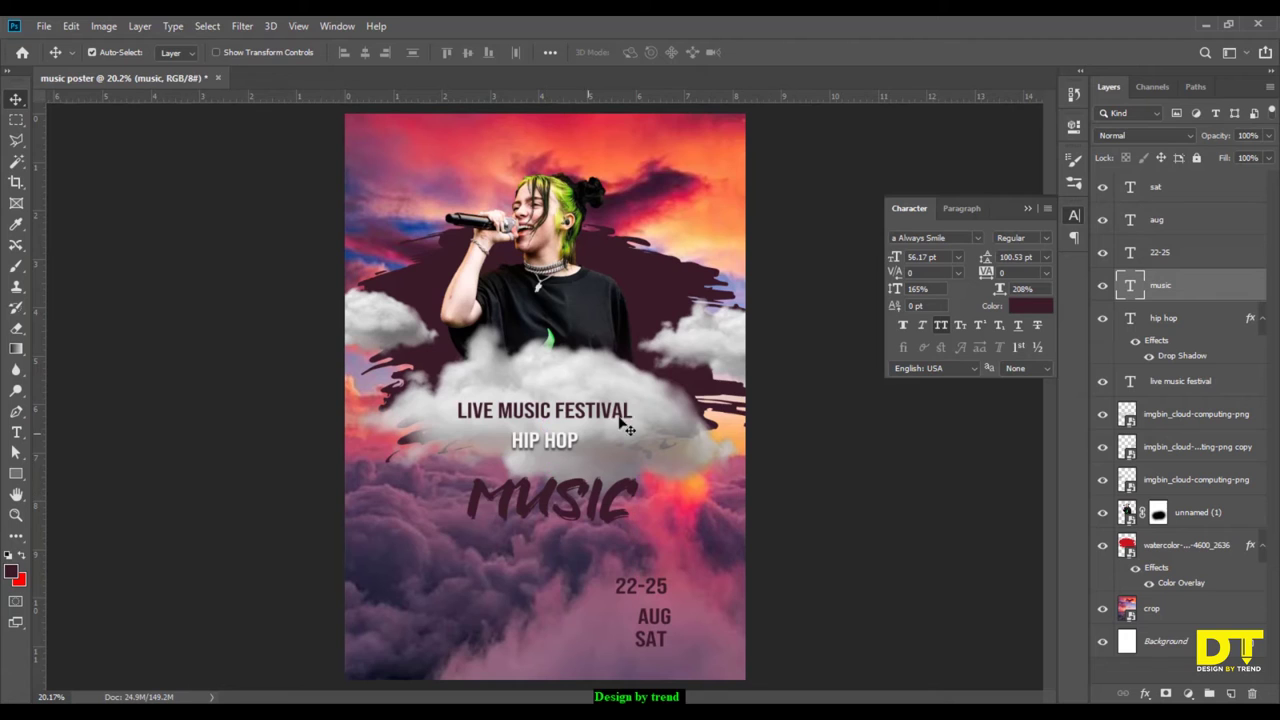
left_click(1195, 390)
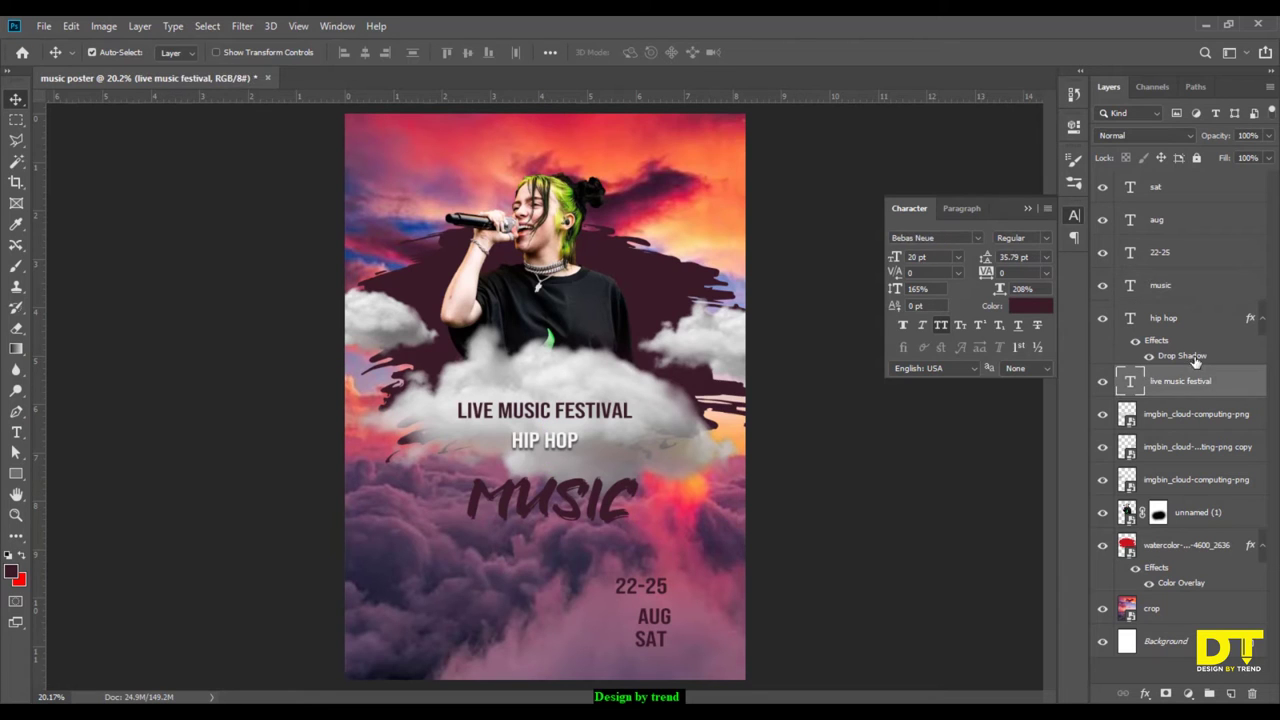
left_click(1193, 320, "shift")
key("shift+Down")
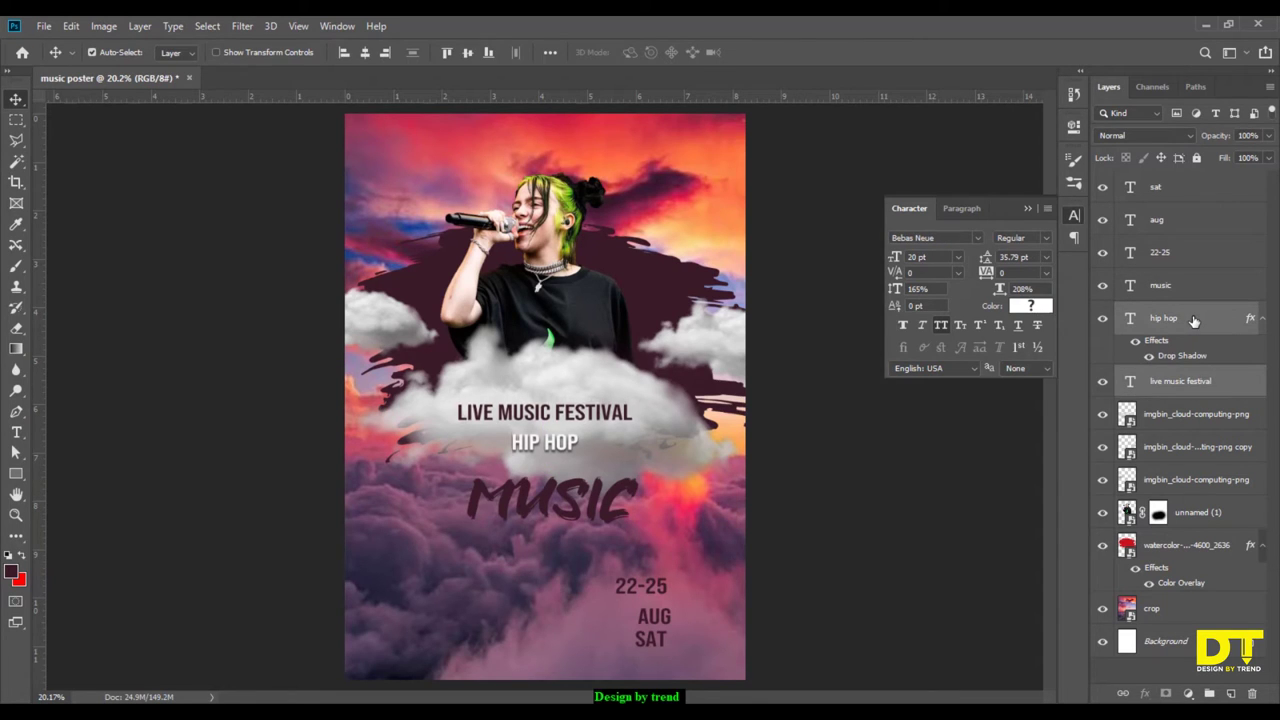
key("shift+Down")
key("shift+Down")
key("shift+Down")
key("shift+Down")
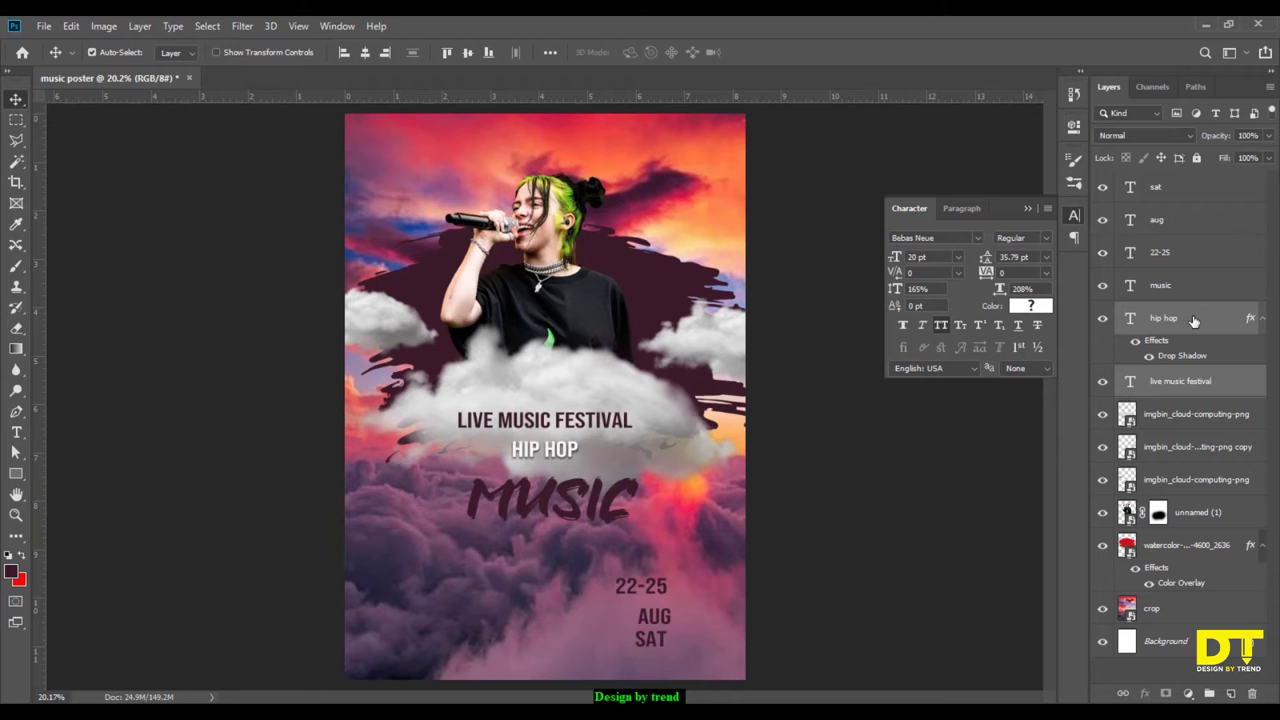
Draw a rectangle across the MUSIC title area.
left_click(612, 490)
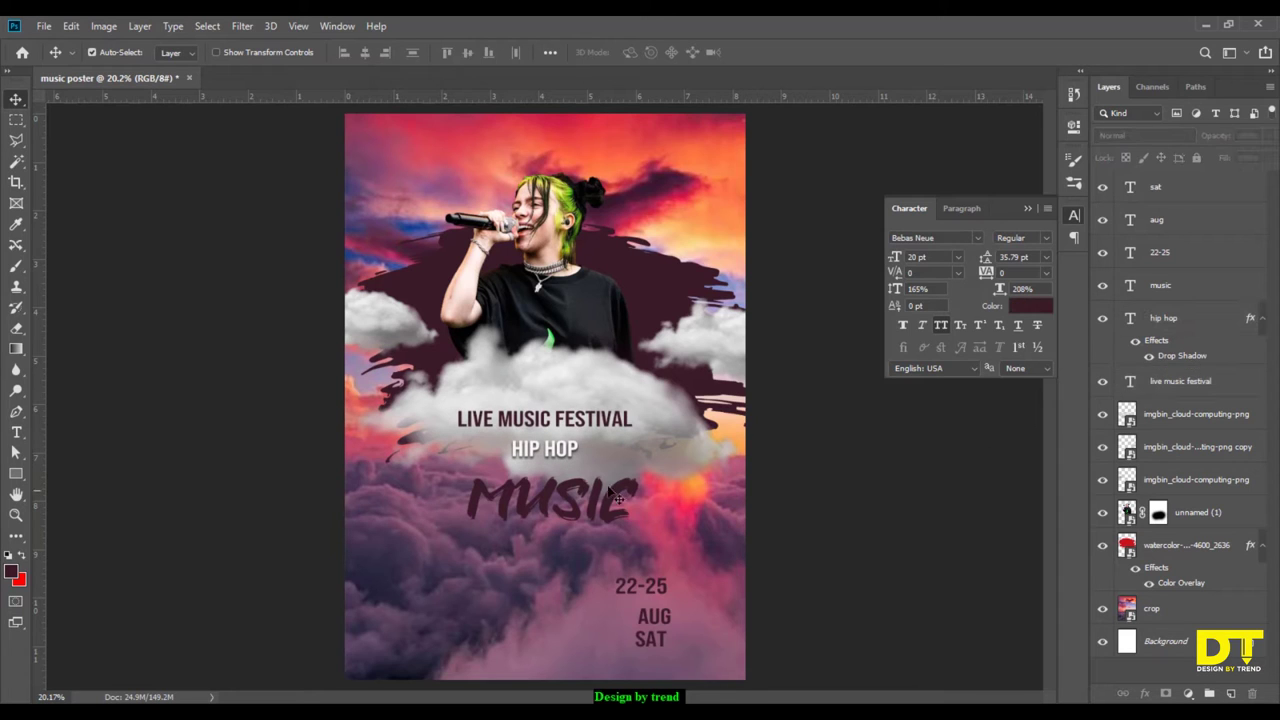
left_click(16, 473)
mouse_move(286, 466)
left_mouse_down()
mouse_move(372, 548)
mouse_move(747, 530)
left_mouse_up()
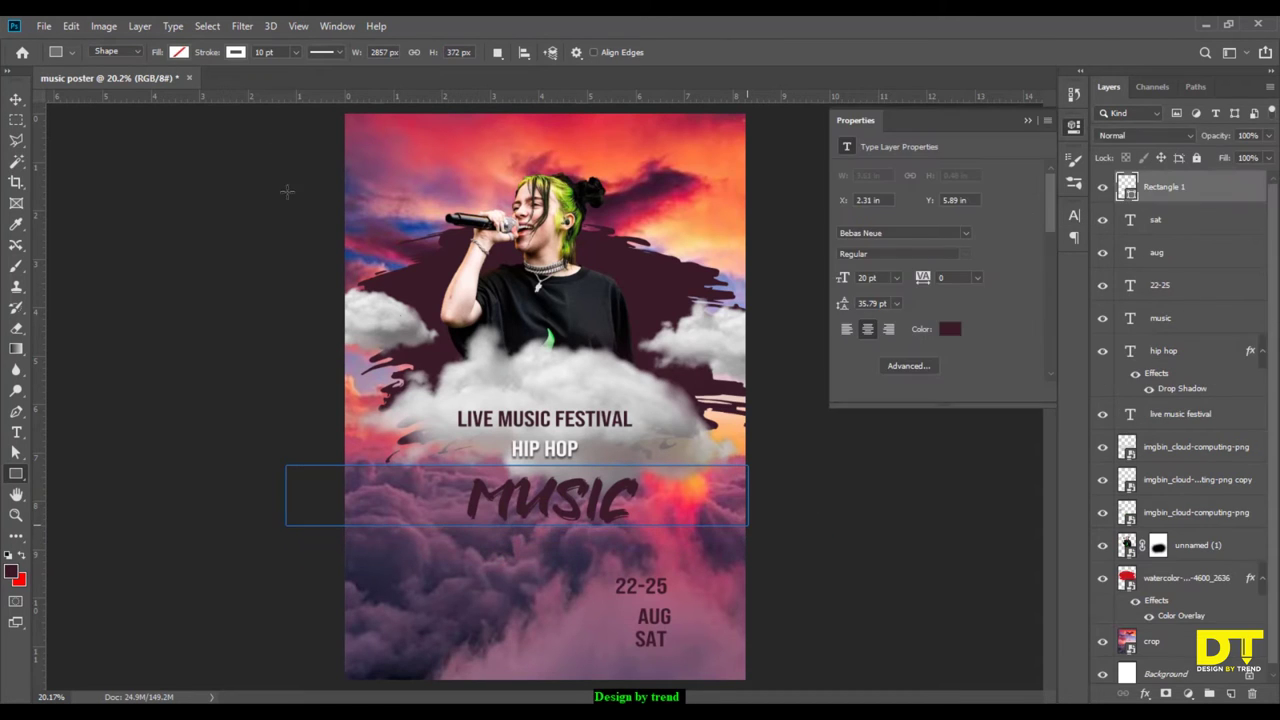
Give the rectangle a solid white fill and no stroke.
left_click(179, 52)
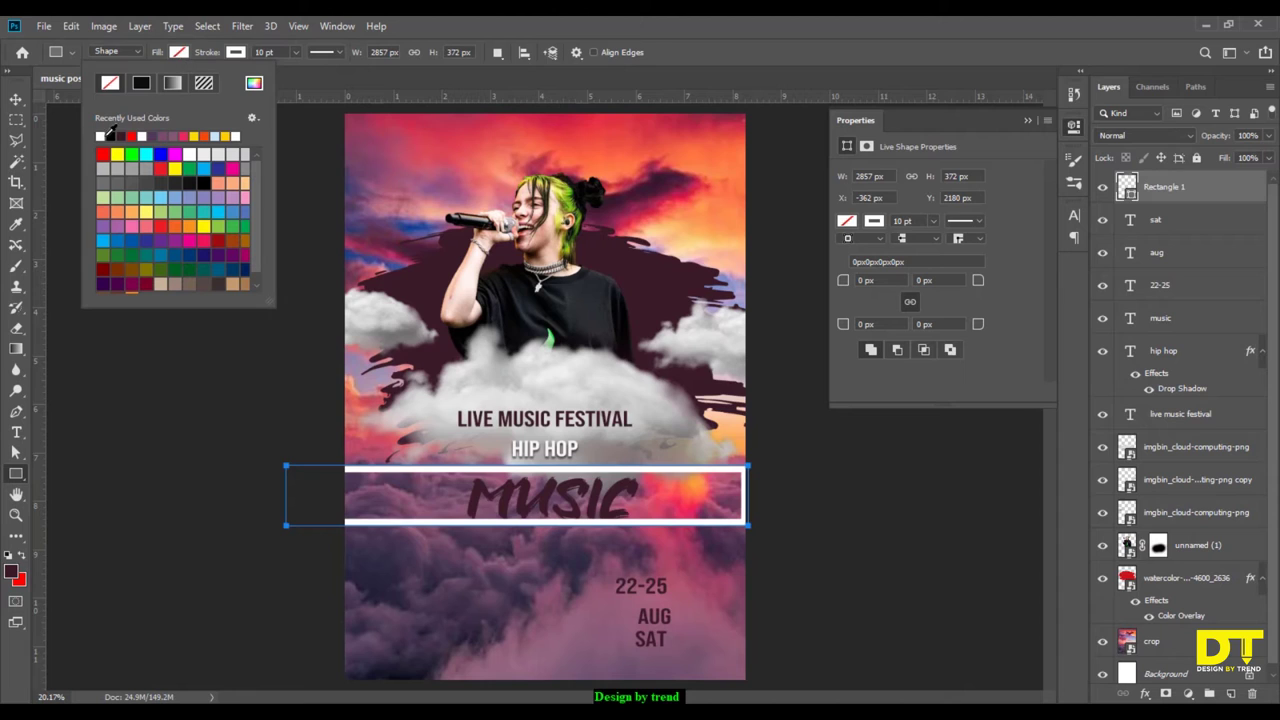
left_click(100, 136)
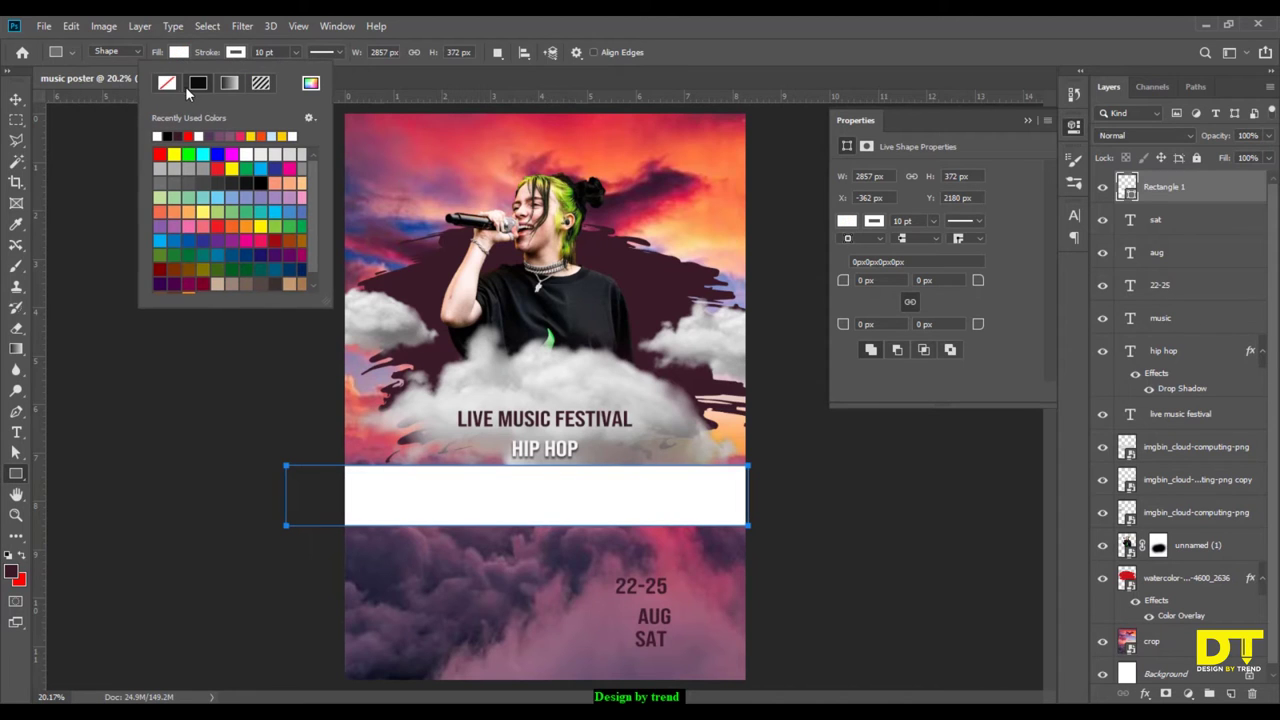
left_click(165, 85)
Place the white band beneath the MUSIC layer and nudge both down slightly.
left_click(16, 99)
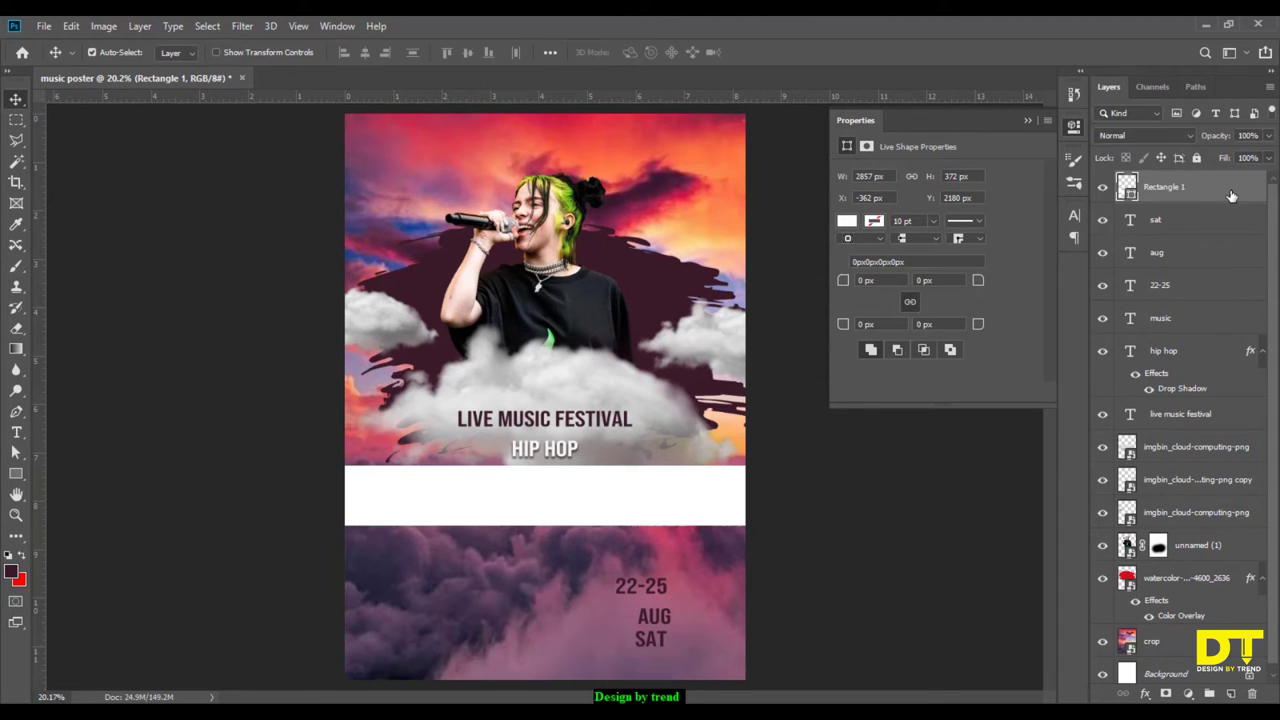
left_click_drag(1226, 192, 1229, 338)
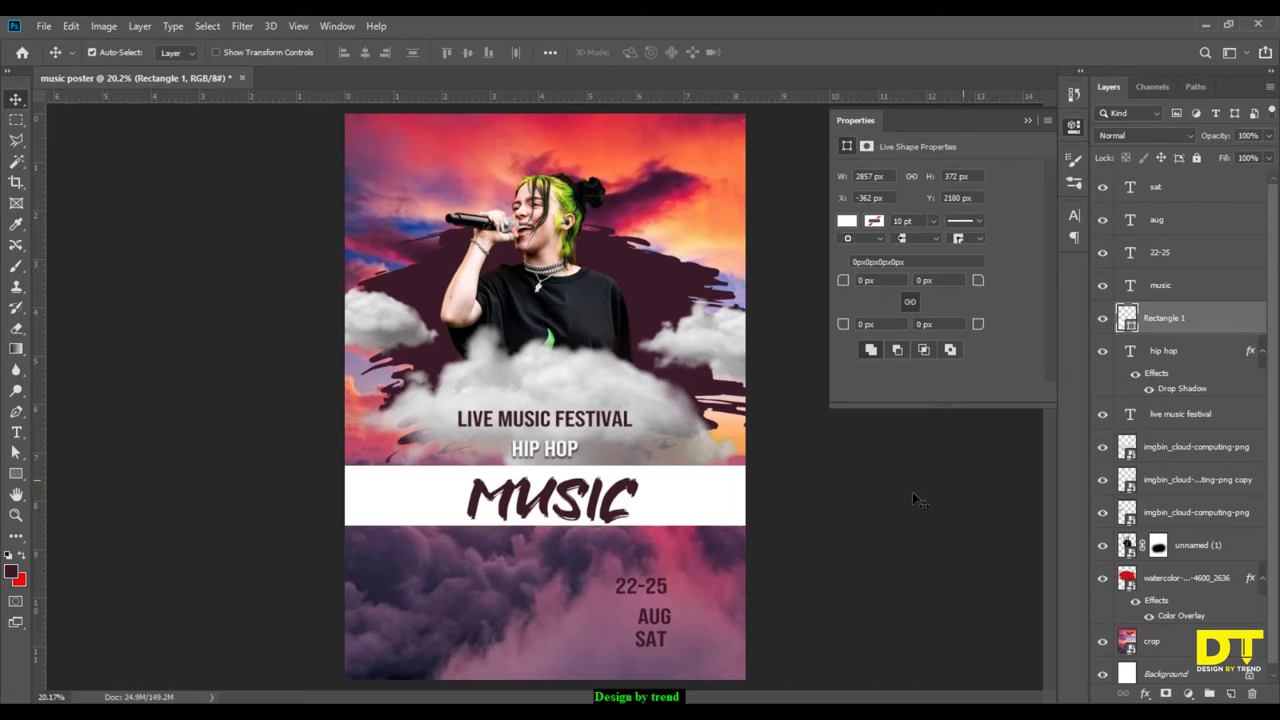
left_click(1200, 288, "shift")
key("Down")
key("Down")
key("Down")
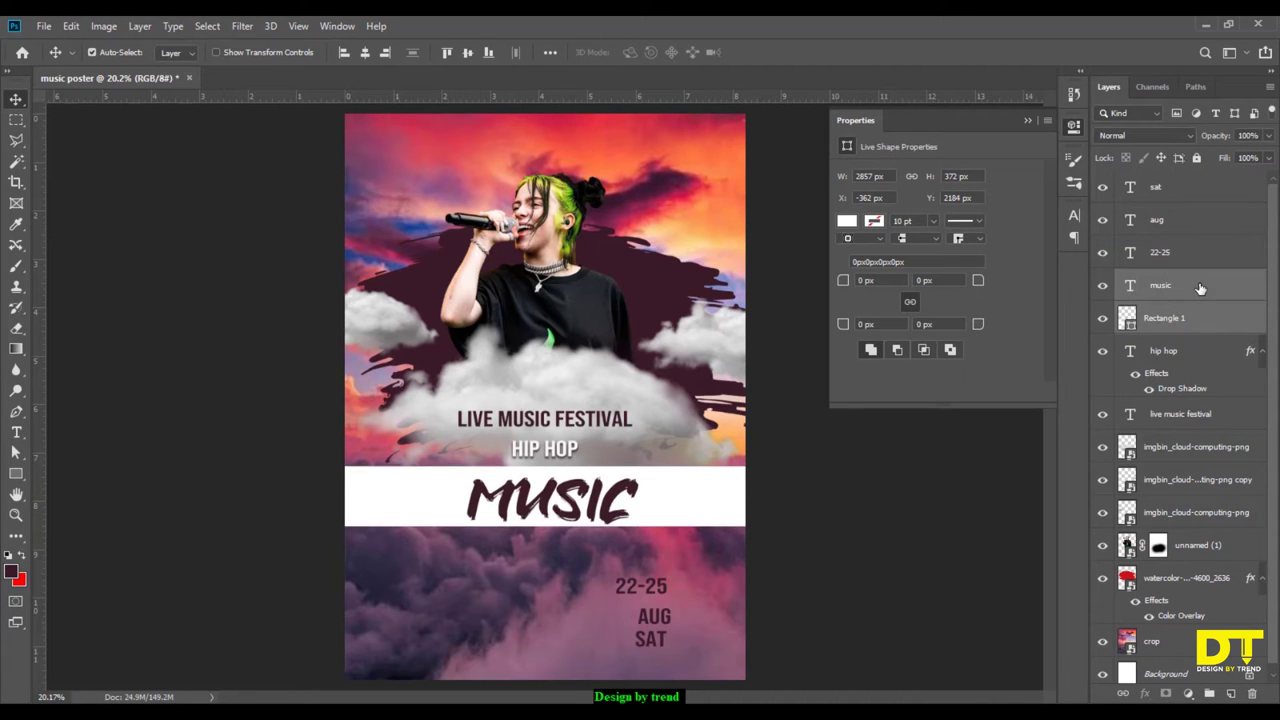
key("Down")
key("Down")
key("Down")
key("Down")
key("Down")
key("Down")
key("Down")
key("Down")
key("Down")
key("Down")
key("Down")
key("Down")
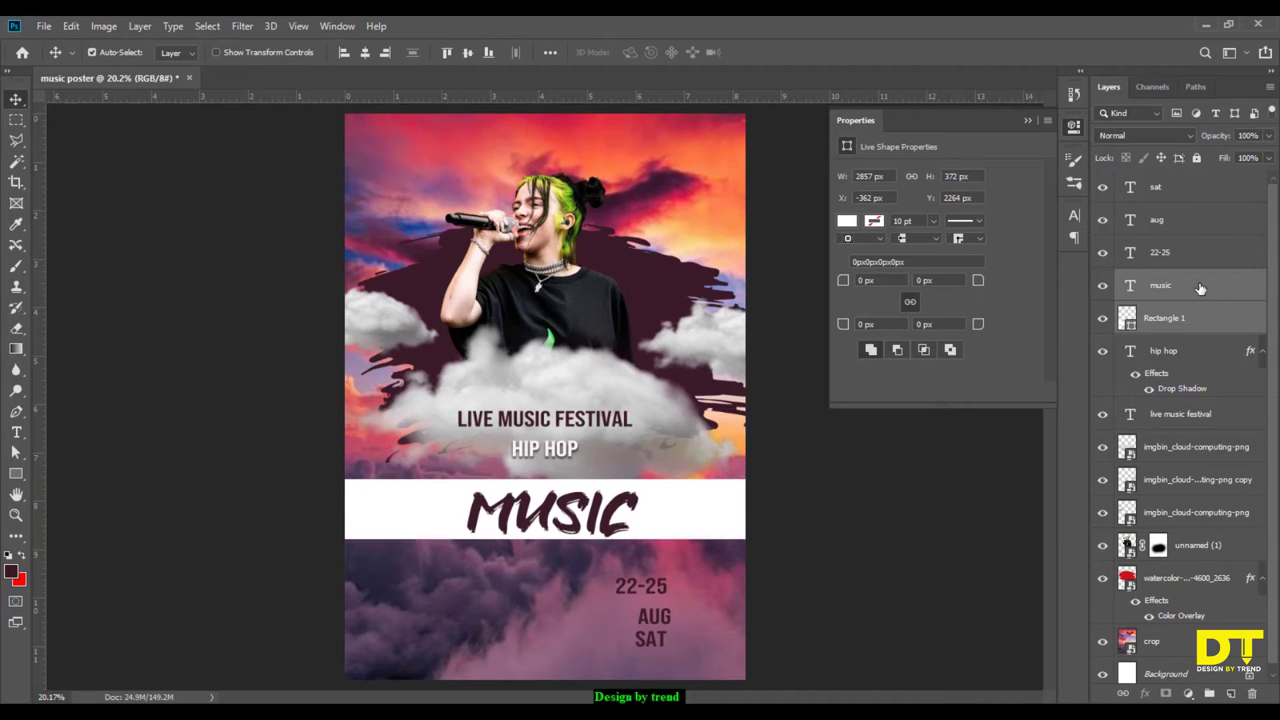
key("Down")
key("Down")
key("Down")
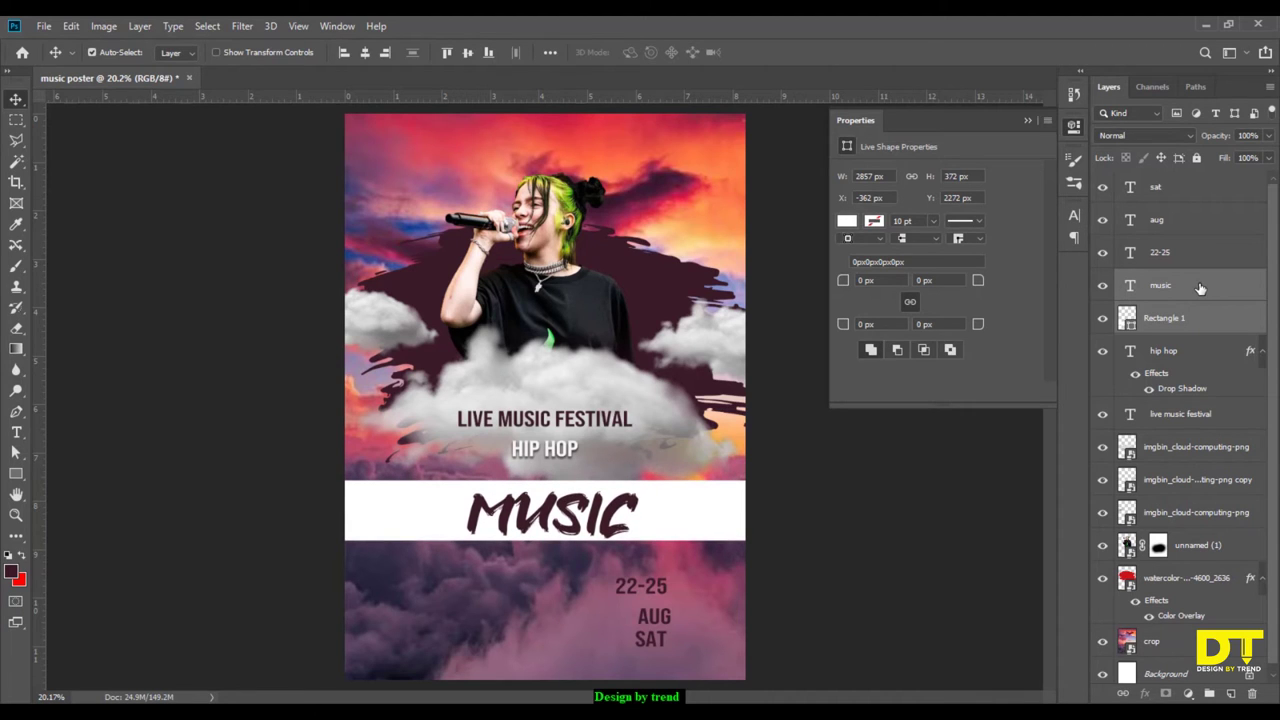
key("Up")
key("Up")
key("Up")
key("Up")
key("Up")
key("Up")
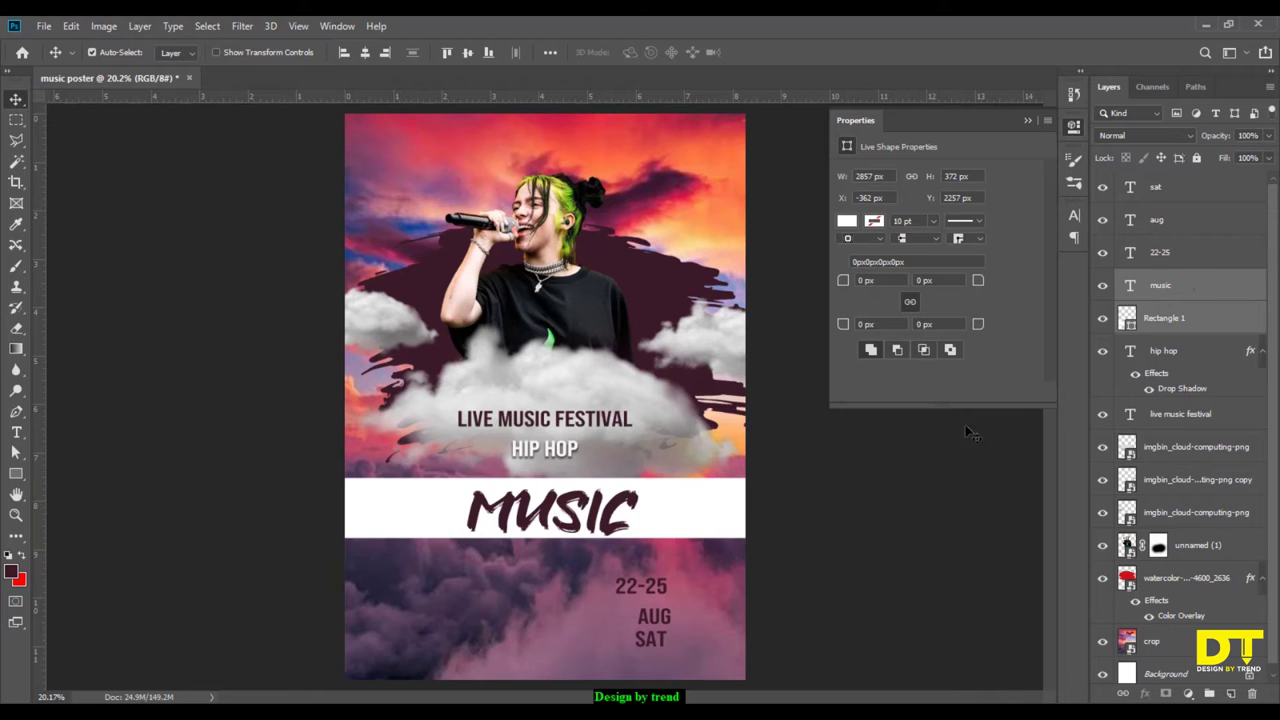
Nudge the large cloud image up slightly.
left_click(940, 450)
left_click(590, 383)
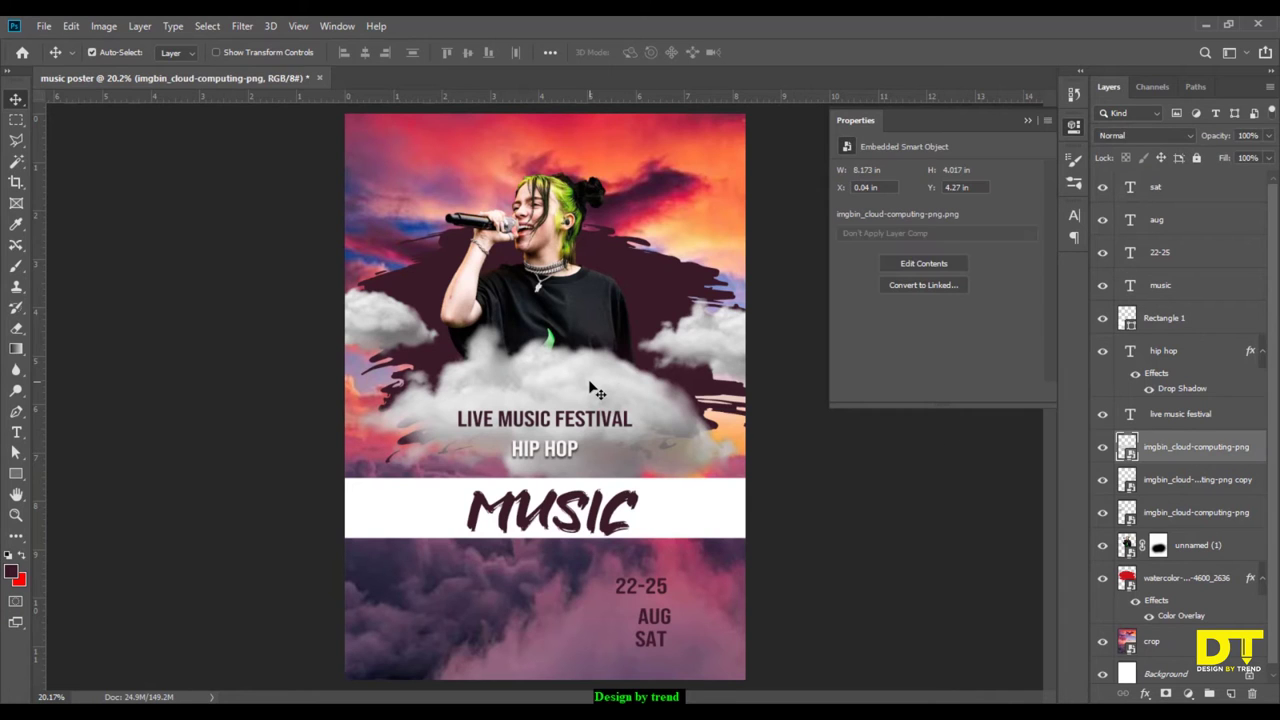
key("shift+Up")
key("shift+Up")
key("shift+Up")
key("shift+Up")
key("shift+Up")
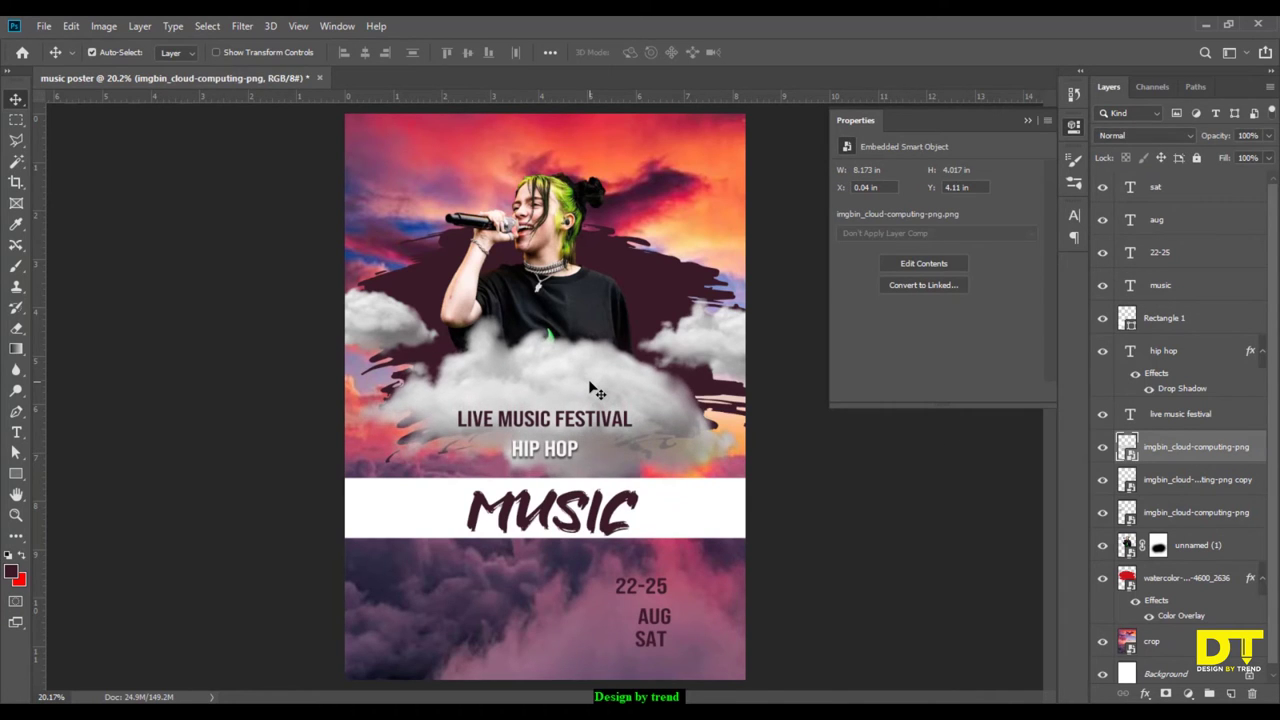
key("Up")
key("Up")
key("Up")
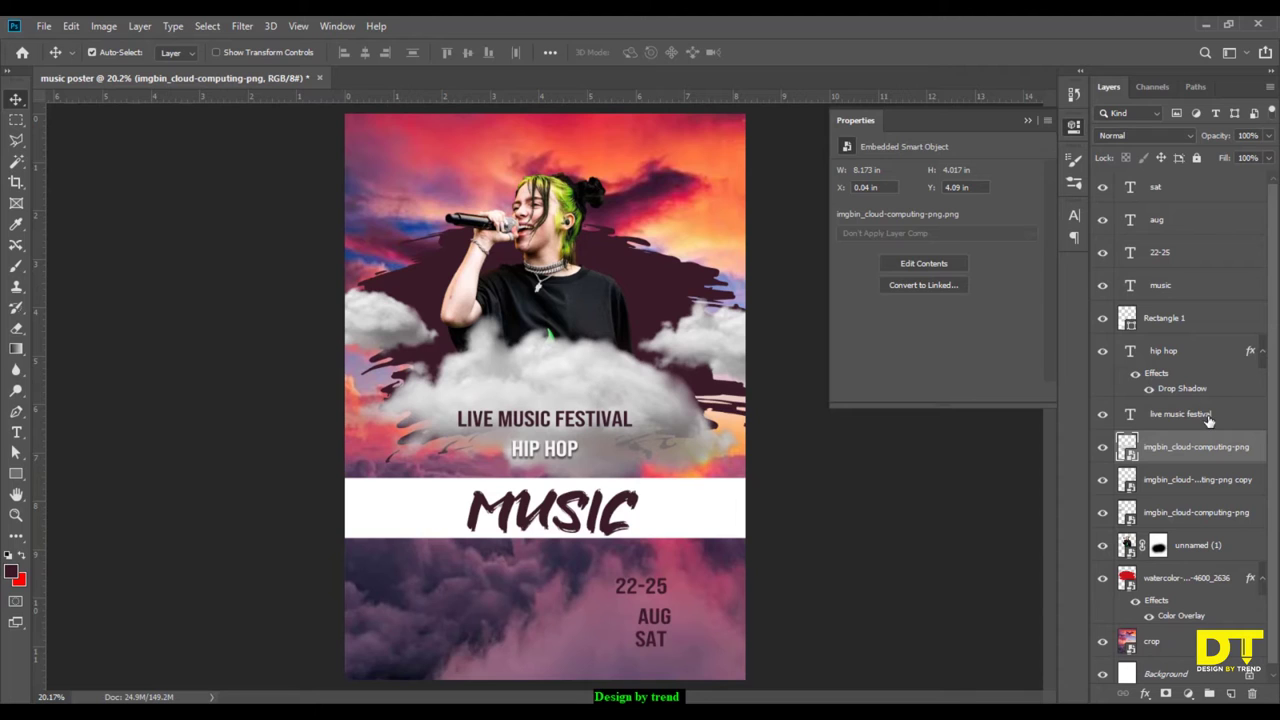
Nudge the LIVE MUSIC FESTIVAL and HIP HOP lines down slightly.
left_click(1208, 418)
left_click(1210, 347, "shift")
key("Down")
key("Down")
key("Down")
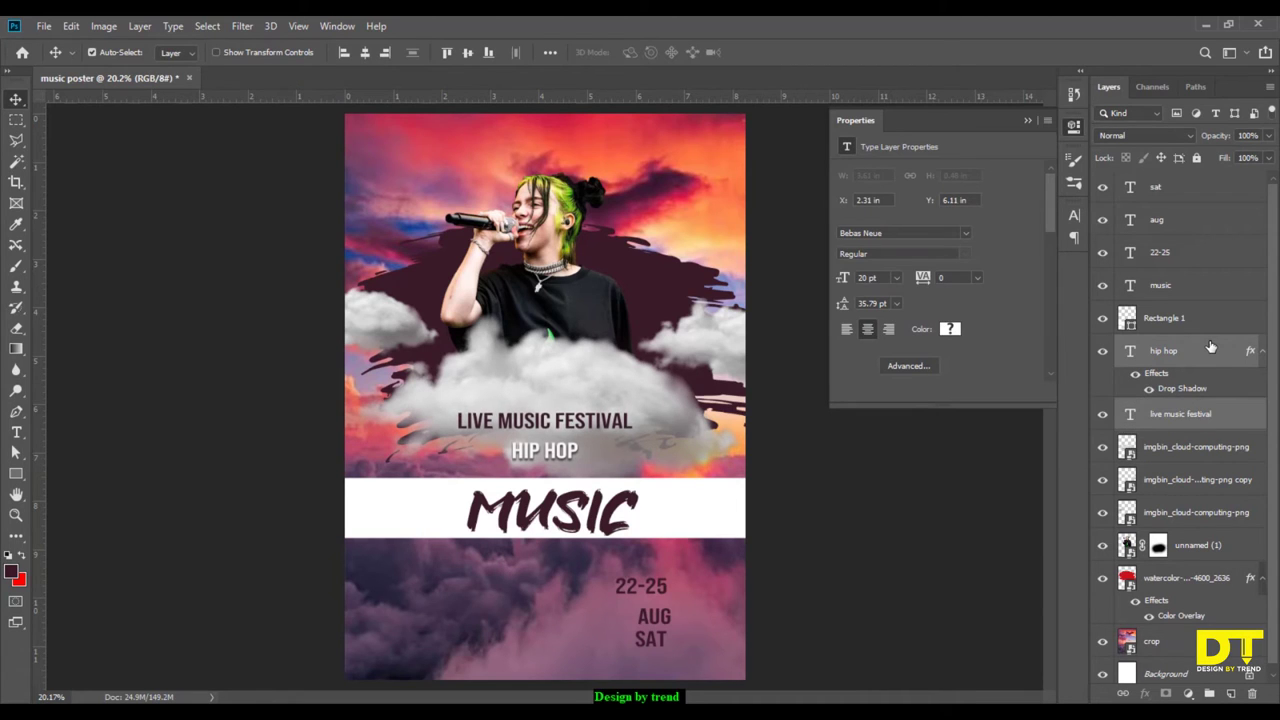
key("Down")
key("Down")
key("Down")
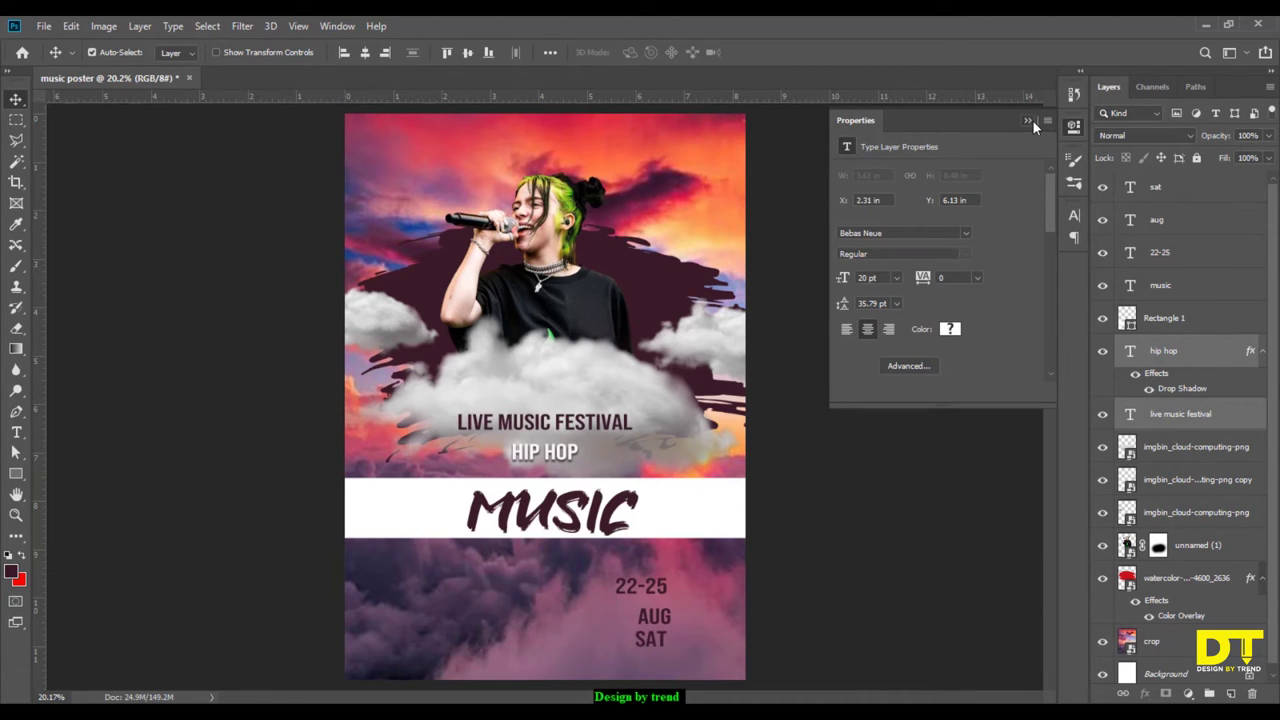
Duplicate LIVE MUSIC FESTIVAL up near the top beside the singer's head.
left_click(1030, 121)
left_click(765, 400)
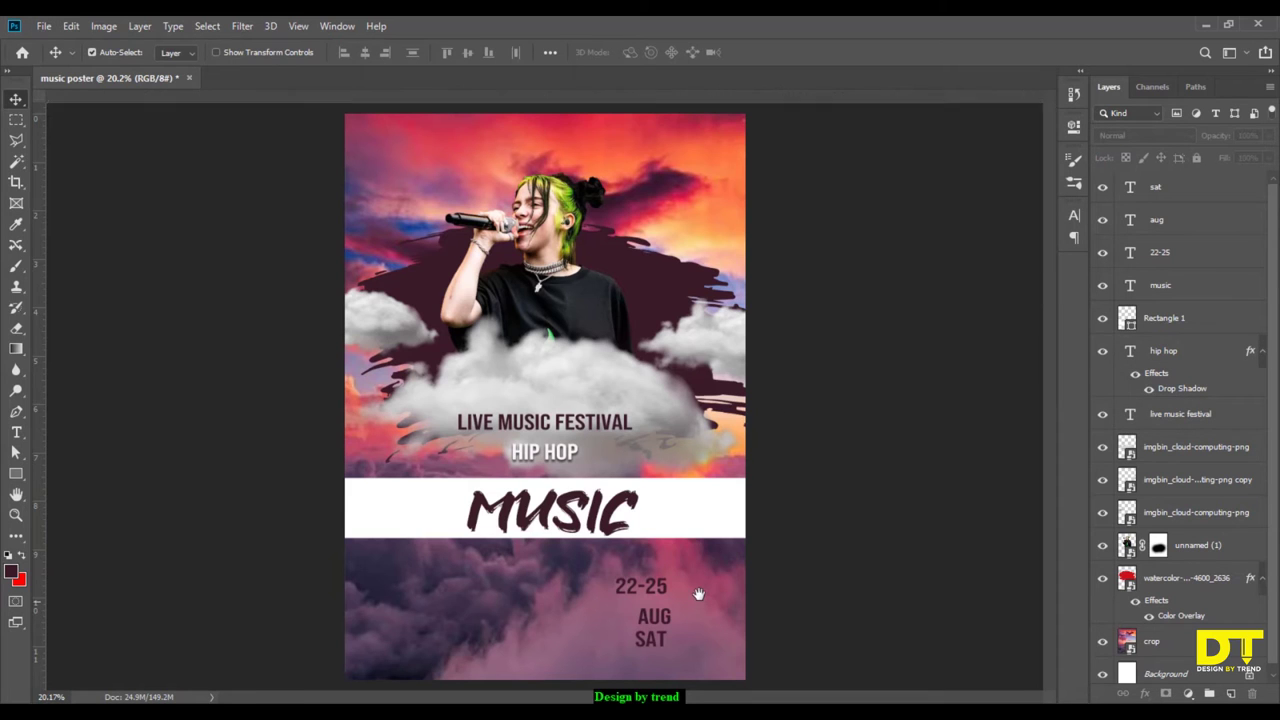
left_click_drag(594, 429, 694, 205)
Replace the copied title's text with 'LOGO' and colour it white.
key("t")
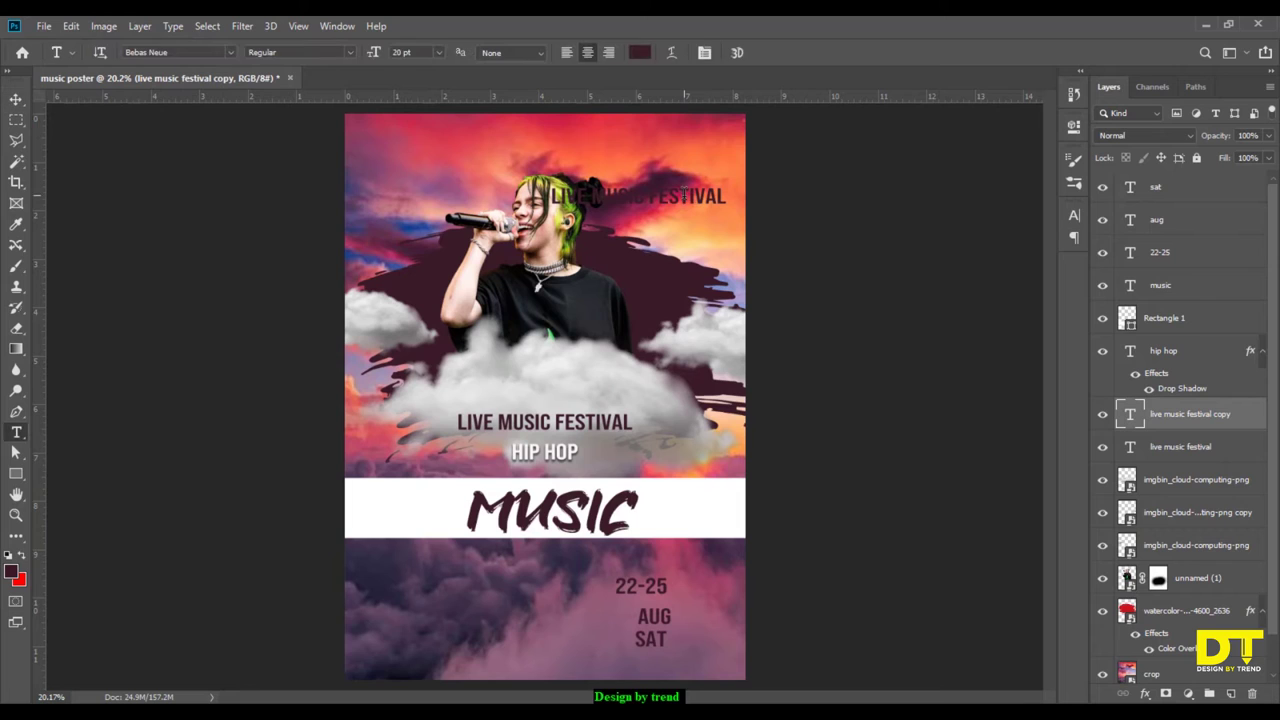
left_click_drag(722, 196, 548, 196)
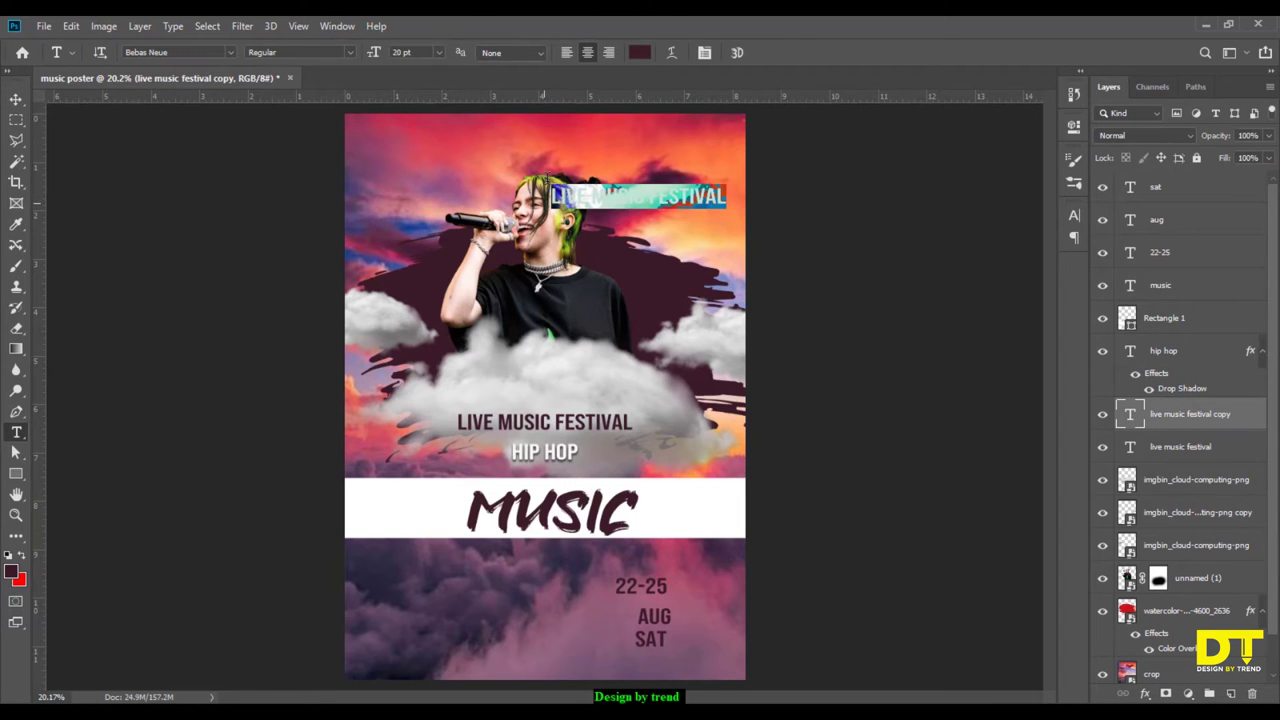
key("BackSpace")
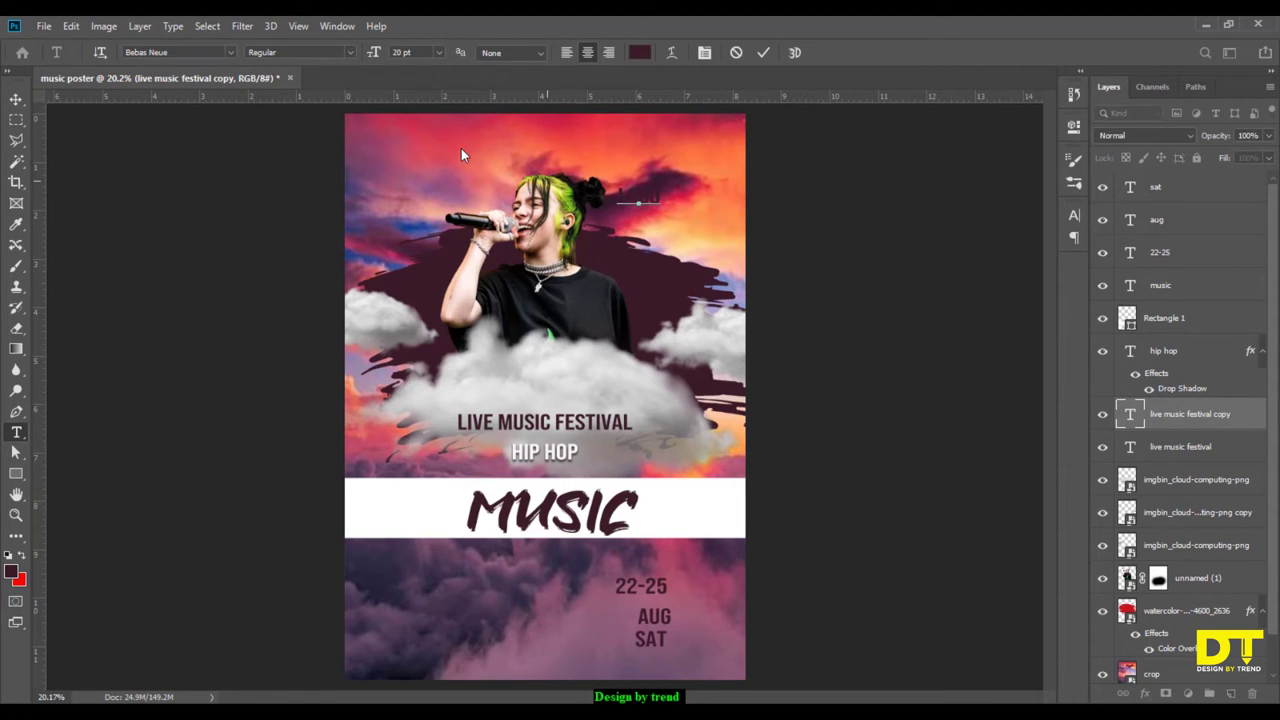
left_click(17, 98)
left_click(1072, 214)
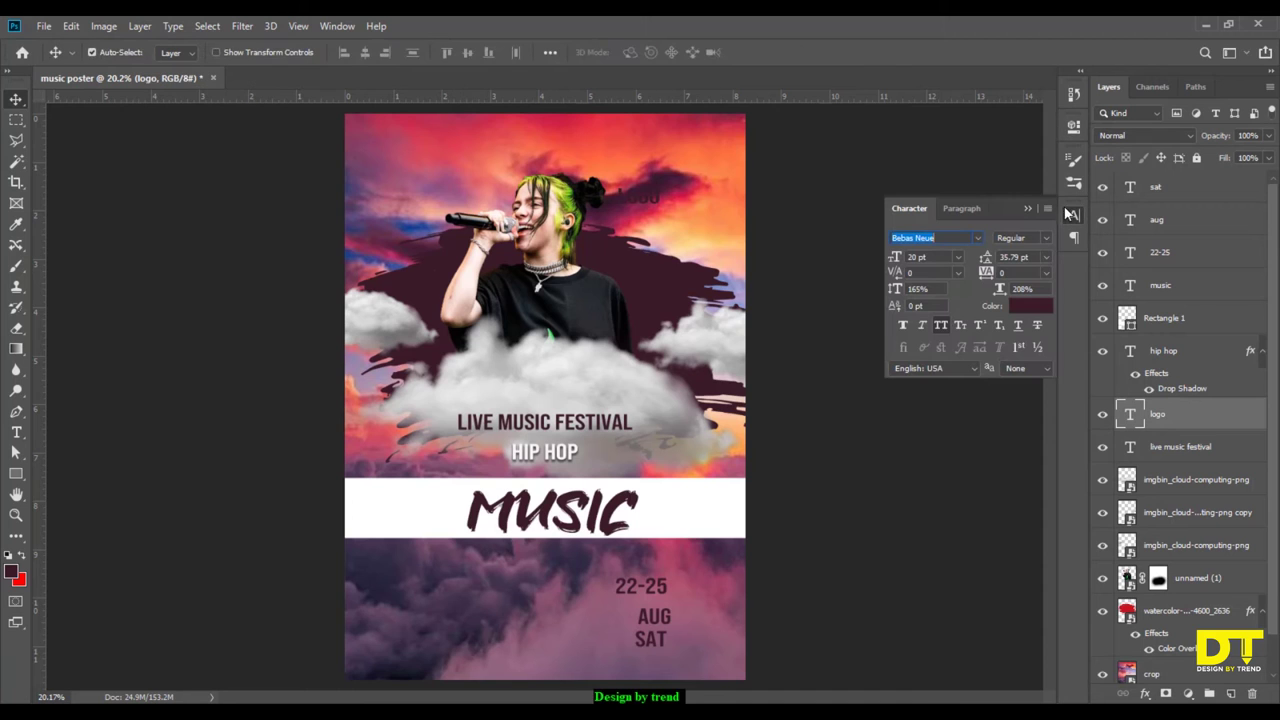
left_click(1022, 314)
left_click(857, 363)
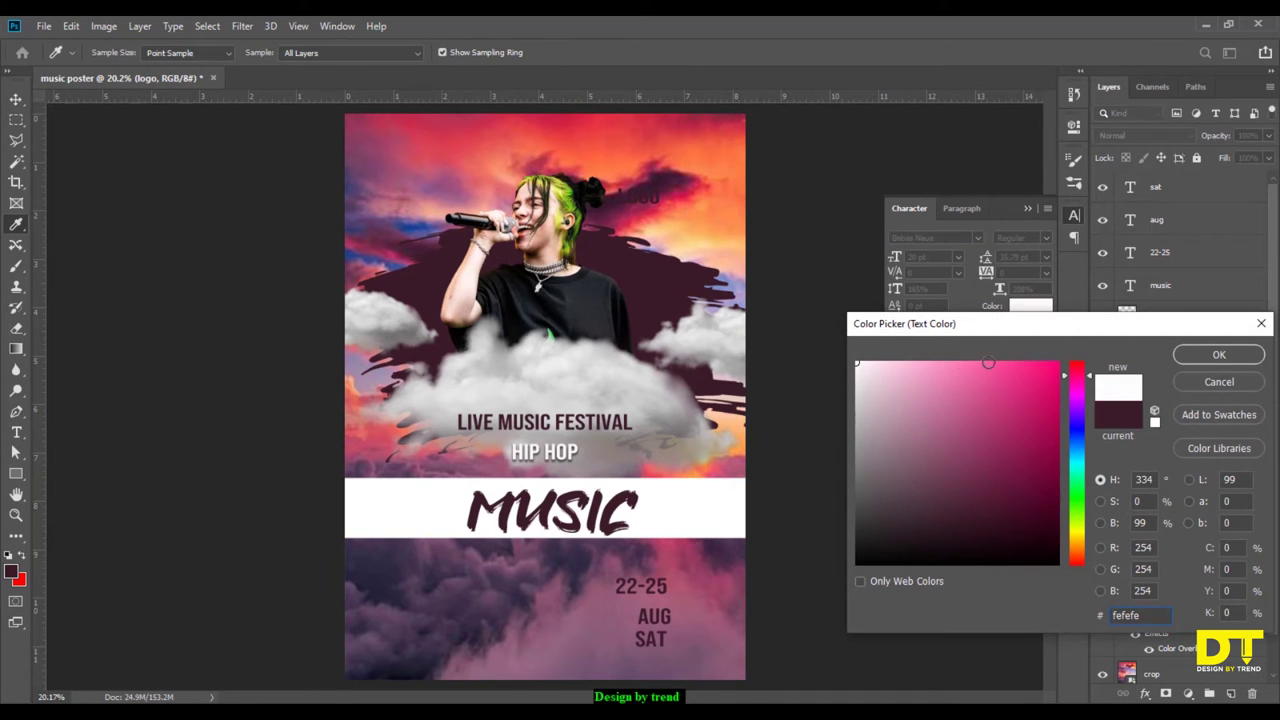
left_click(1190, 356)
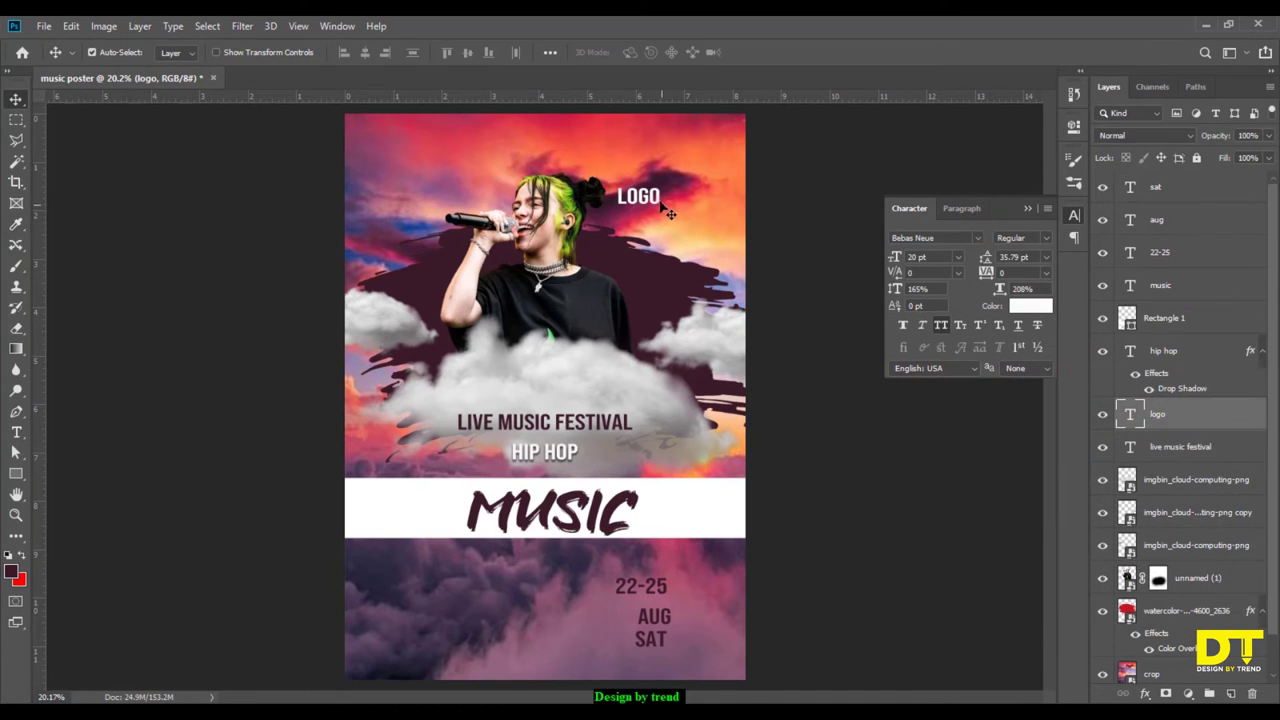
Position LOGO in the poster's top-right corner.
left_click_drag(662, 210, 723, 143)
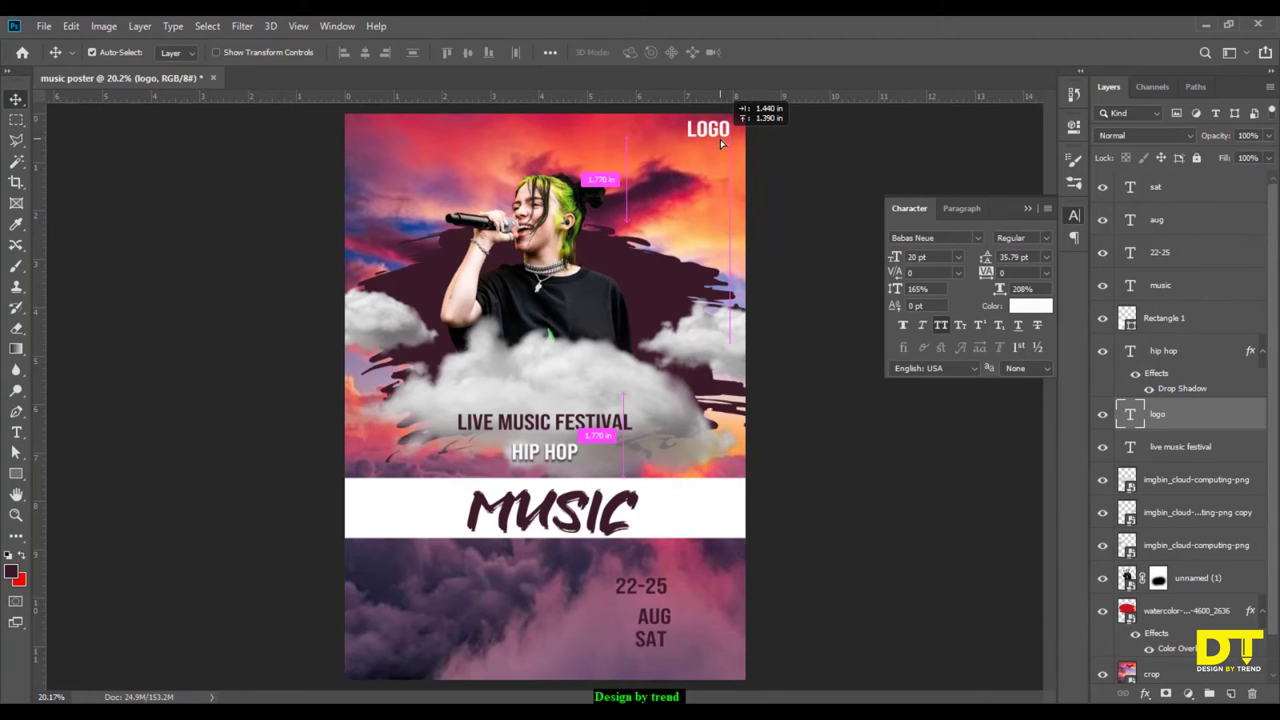
key("shift+Down")
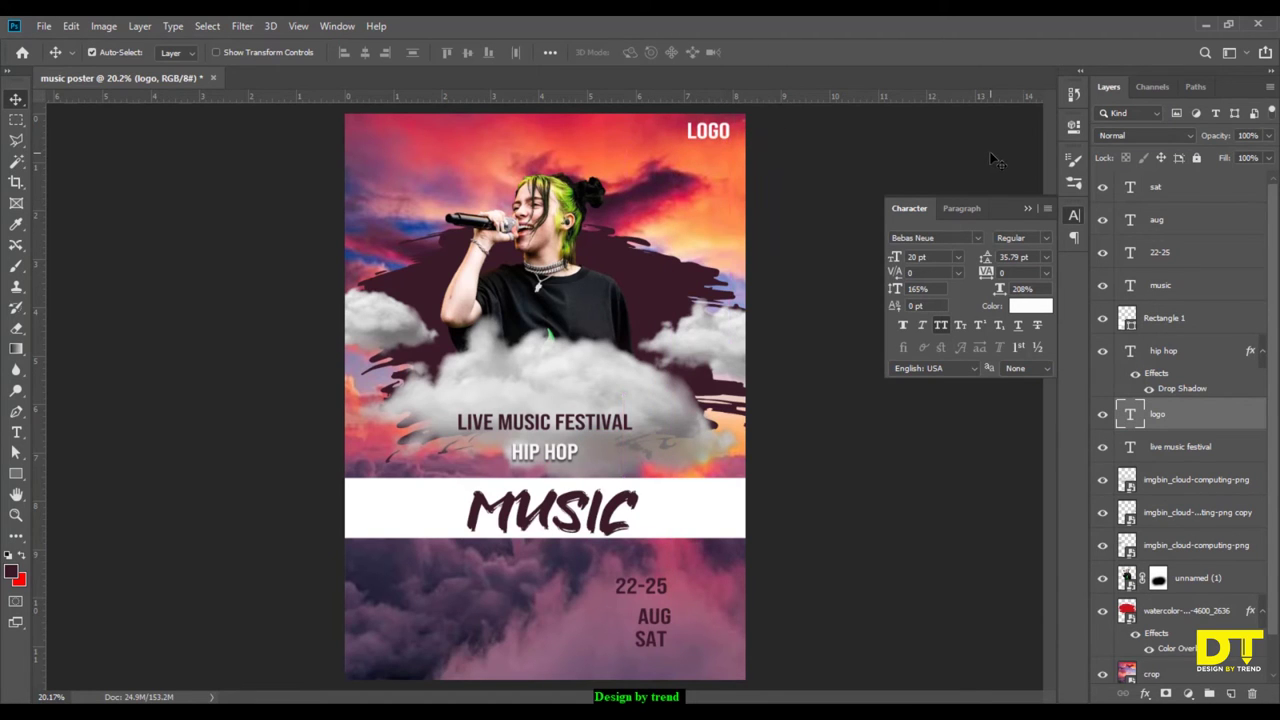
key("shift+Down")
key("shift+Right")
key("shift+Right")
key("shift+Right")
key("Left")
left_click(993, 158)
left_click(1027, 210)
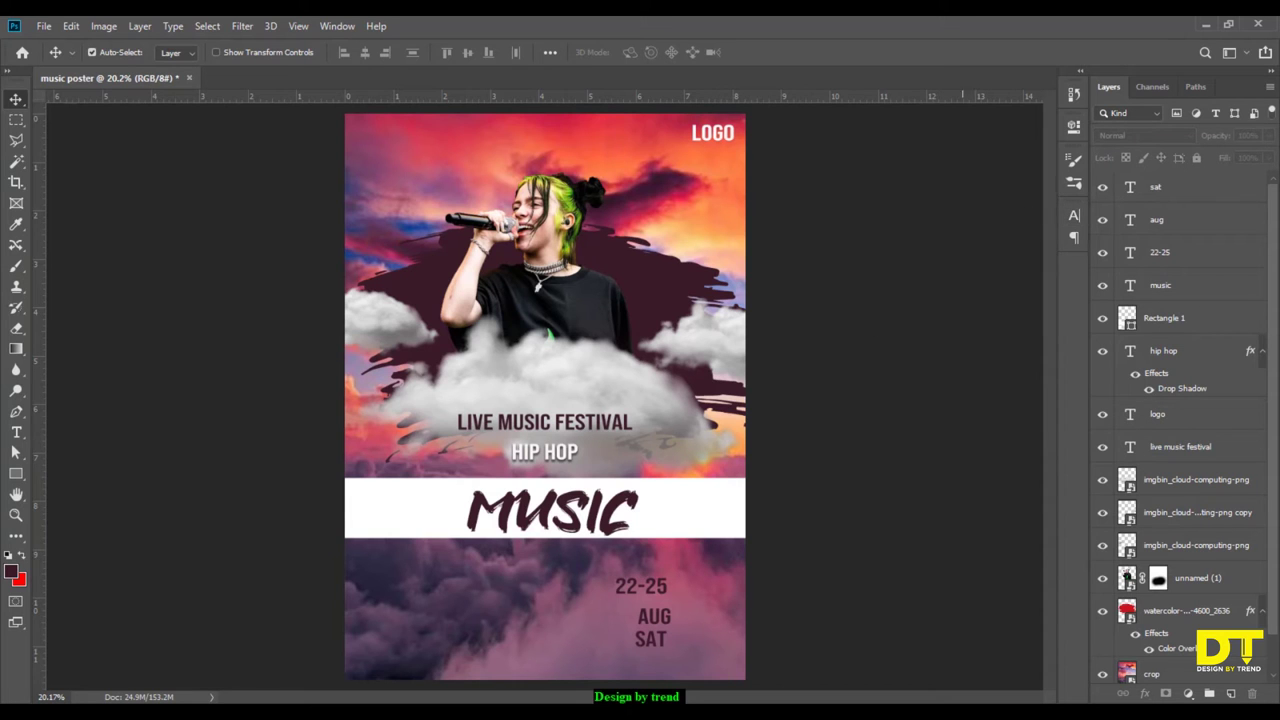
Draw a small rectangle beside the date block below MUSIC.
scroll(630, 610, "up", 1)
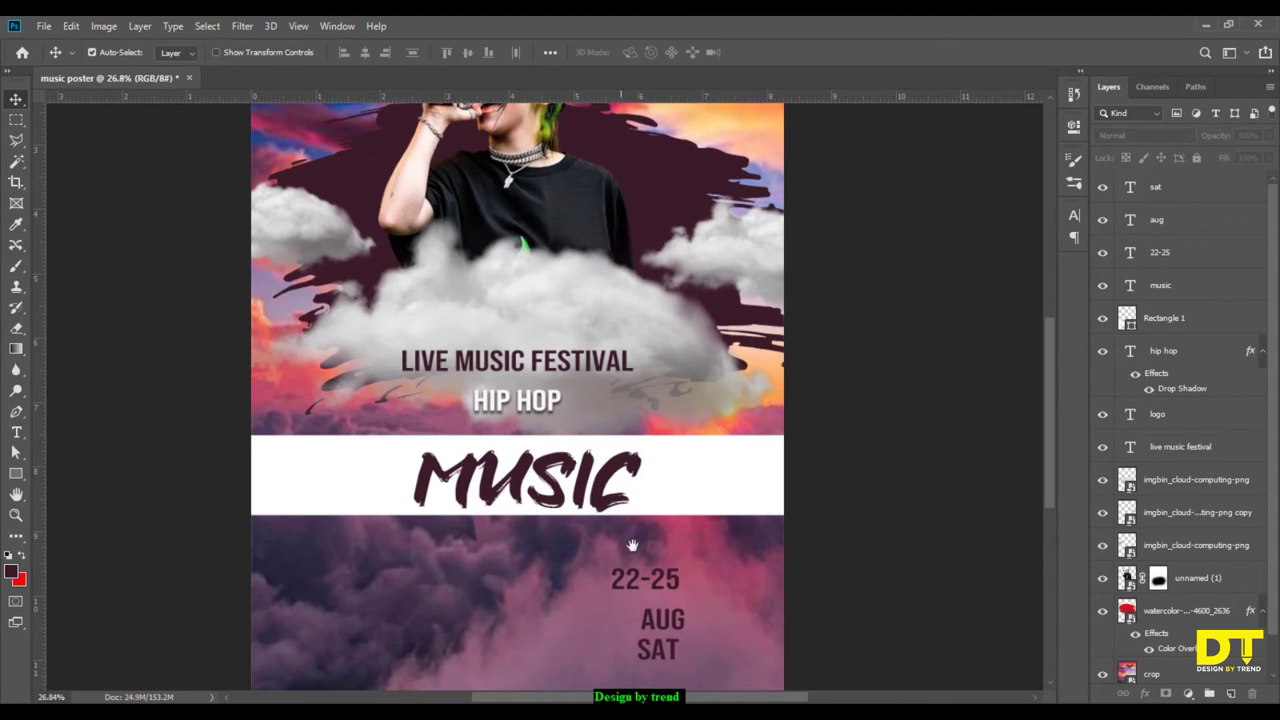
left_click_drag(632, 545, 666, 391)
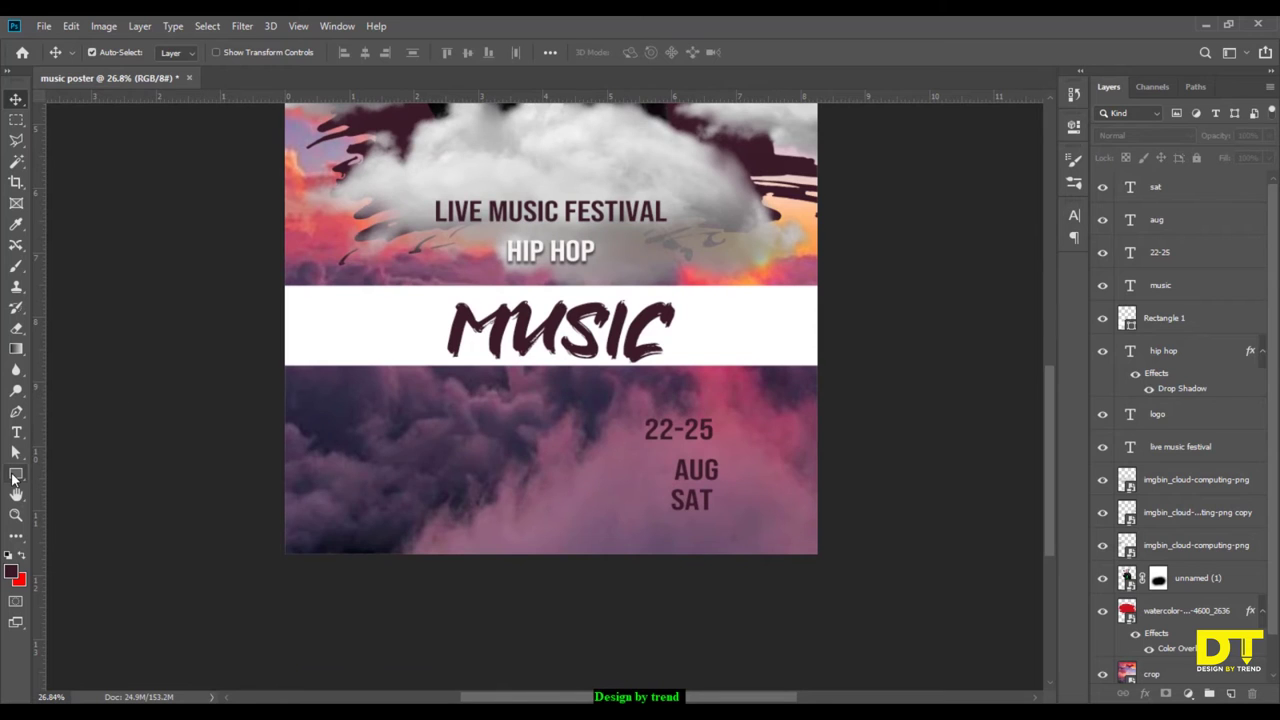
left_click(15, 477)
left_click_drag(502, 388, 591, 503)
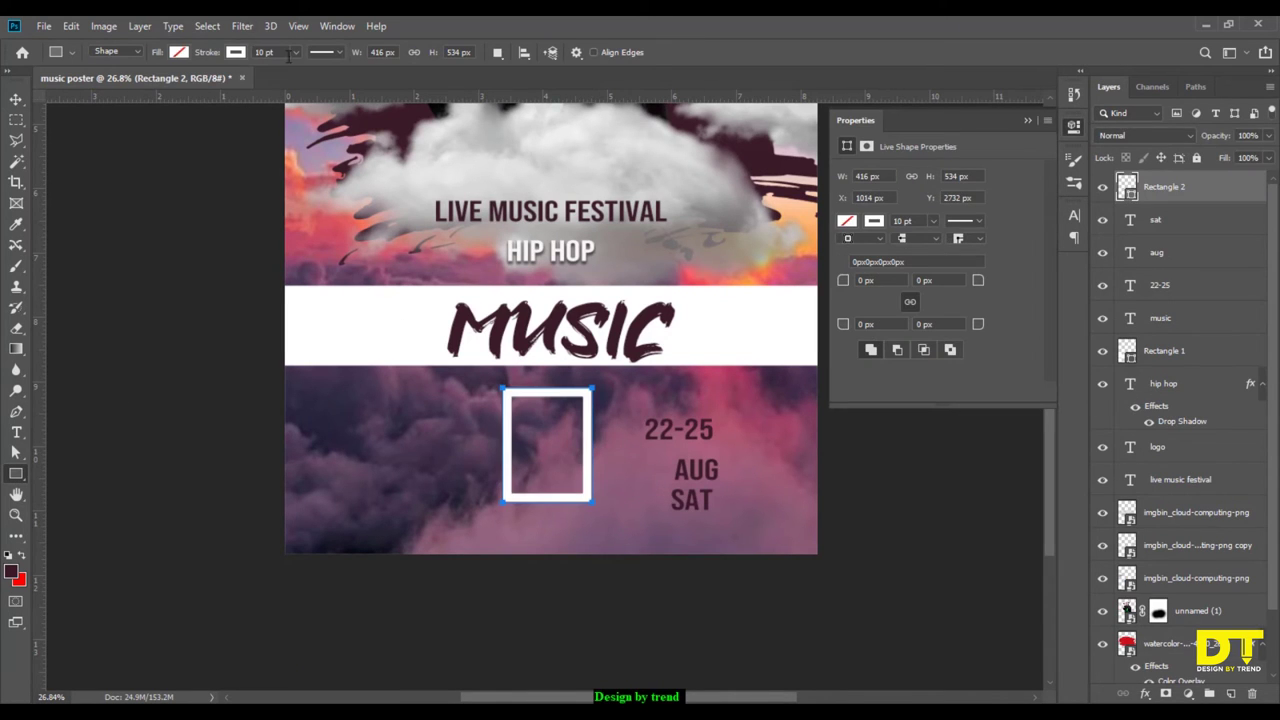
Give the rectangle a 2 pt red outline and move 22-25 inside it.
left_click_drag(251, 52, 237, 48)
key("Return")
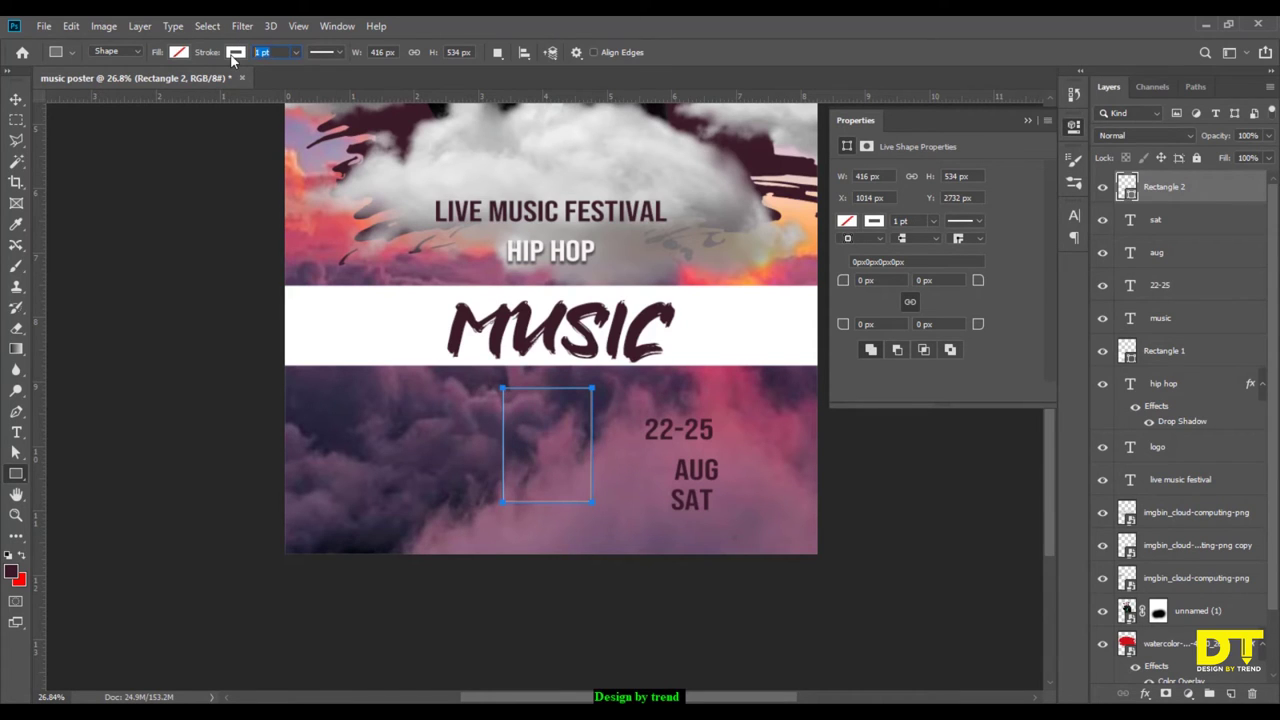
type("2")
key("Return")
left_click(236, 54)
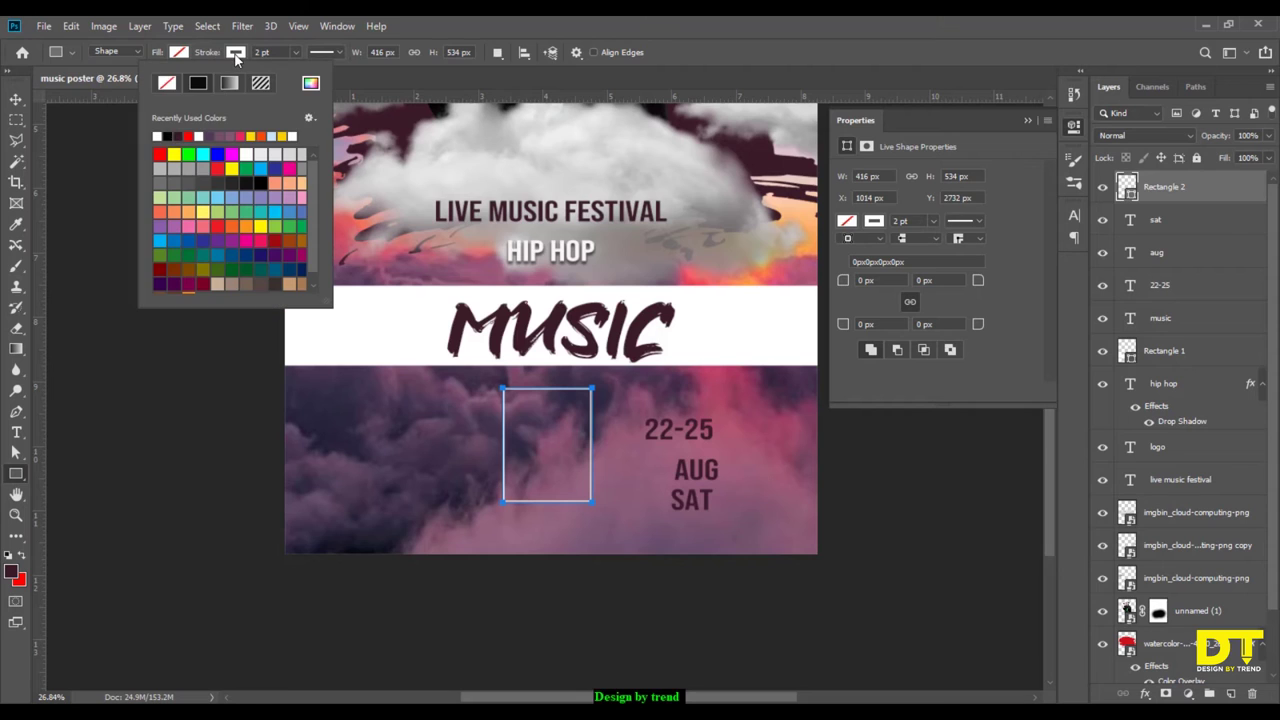
left_click(188, 134)
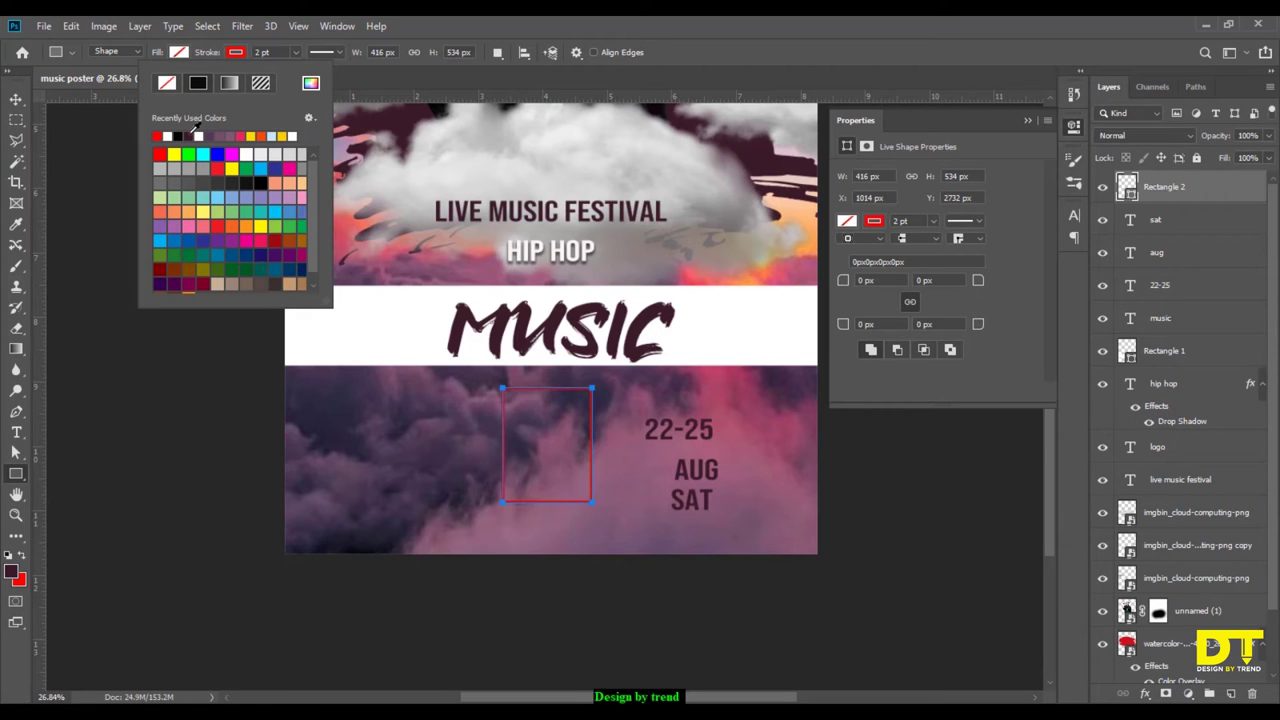
left_click(16, 100)
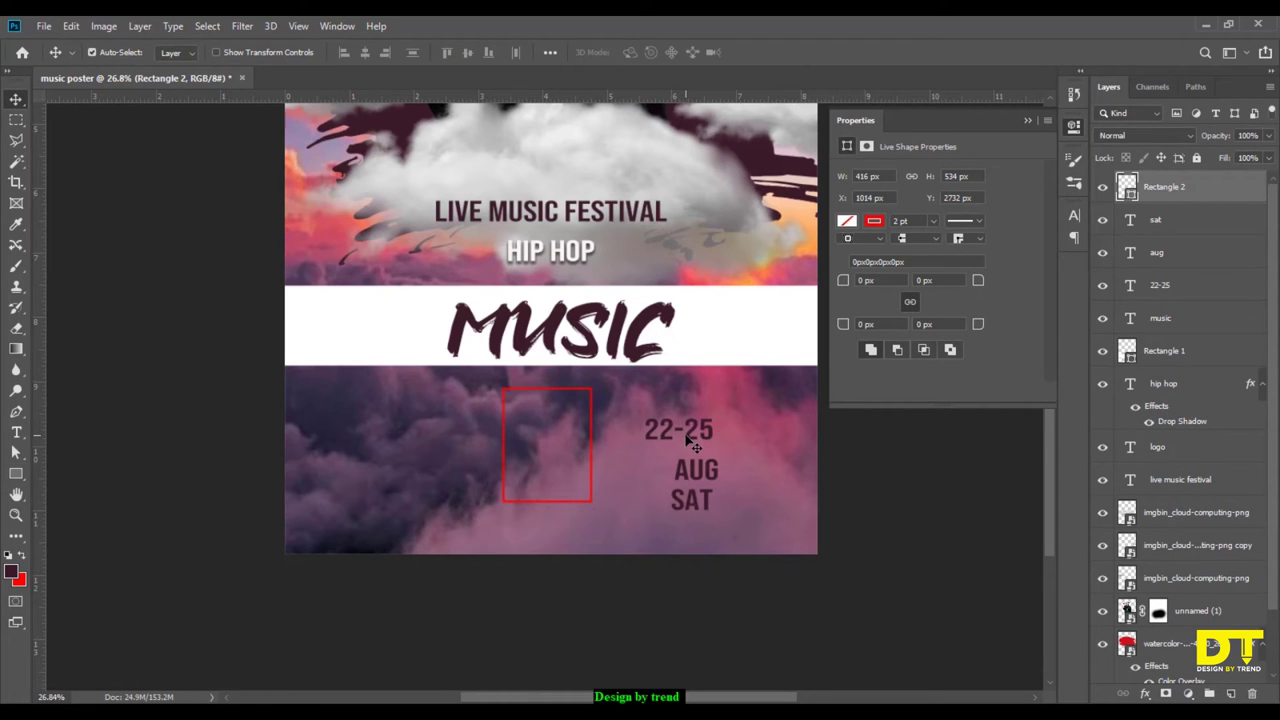
left_click_drag(695, 445, 558, 427)
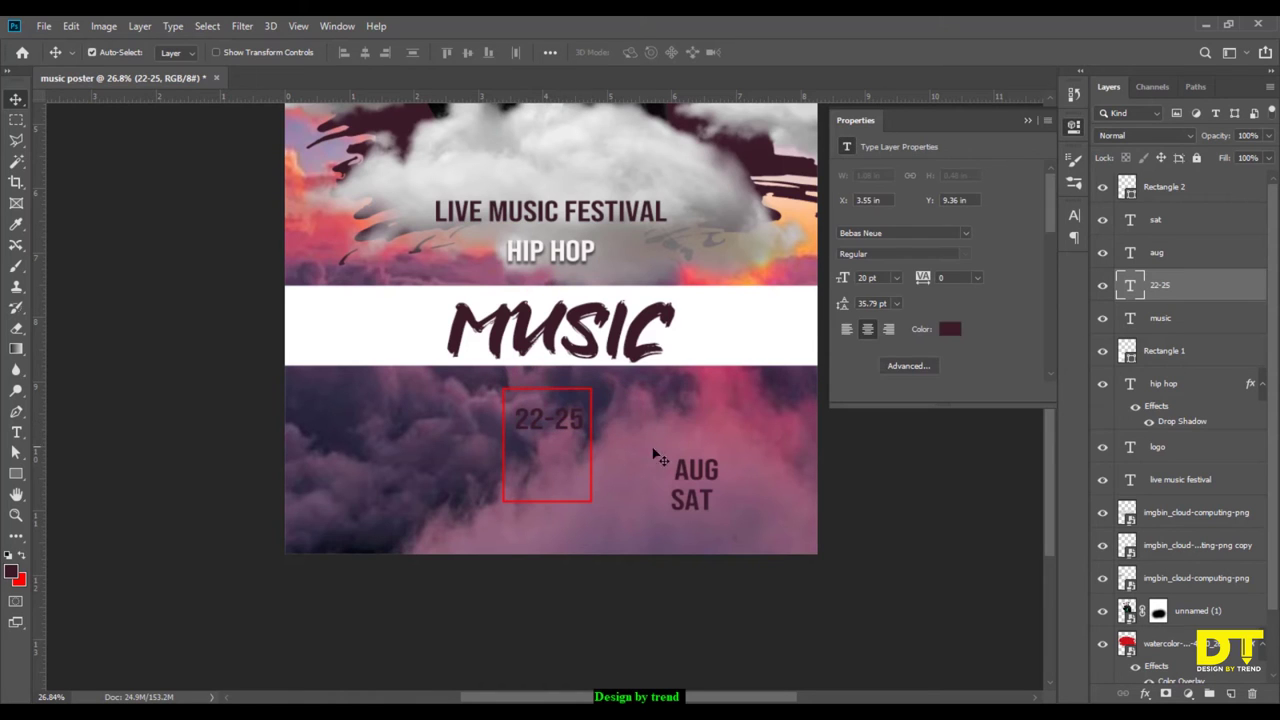
Set the 22-25 text colour to white (#ffffff).
left_click(1027, 120)
left_click(1074, 215)
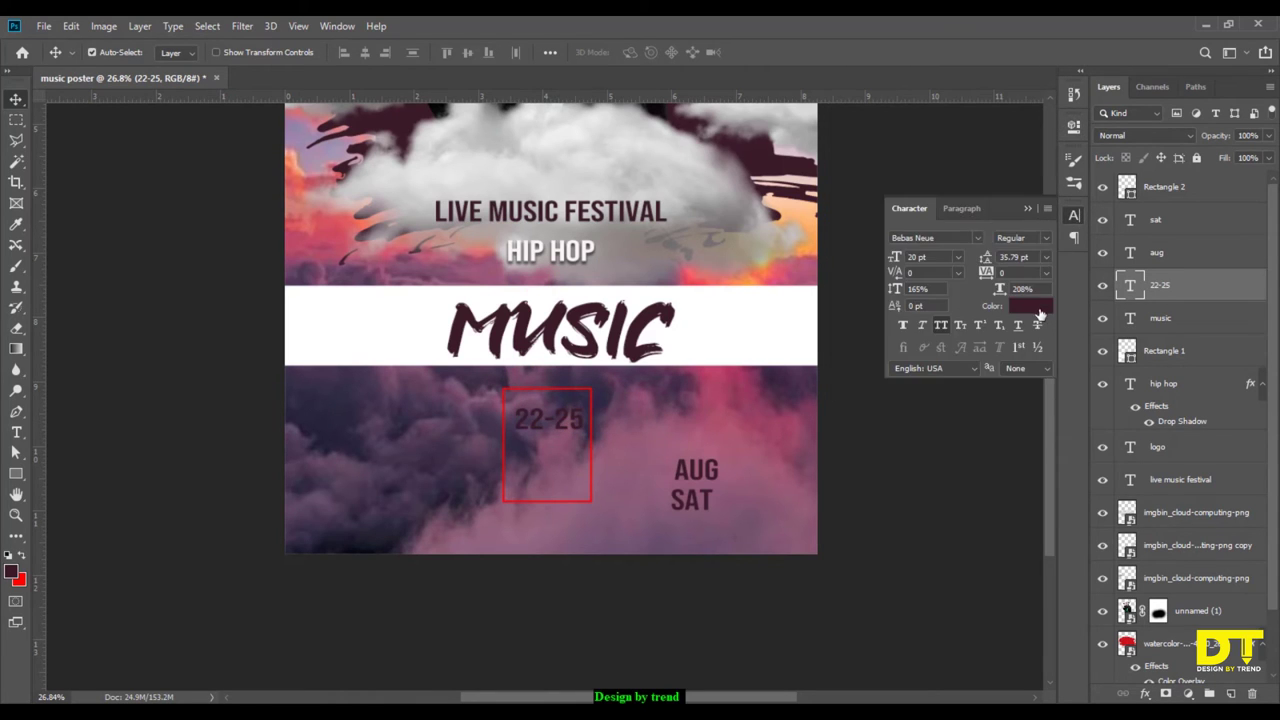
left_click(1030, 305)
type("ffffff")
left_click(1199, 356)
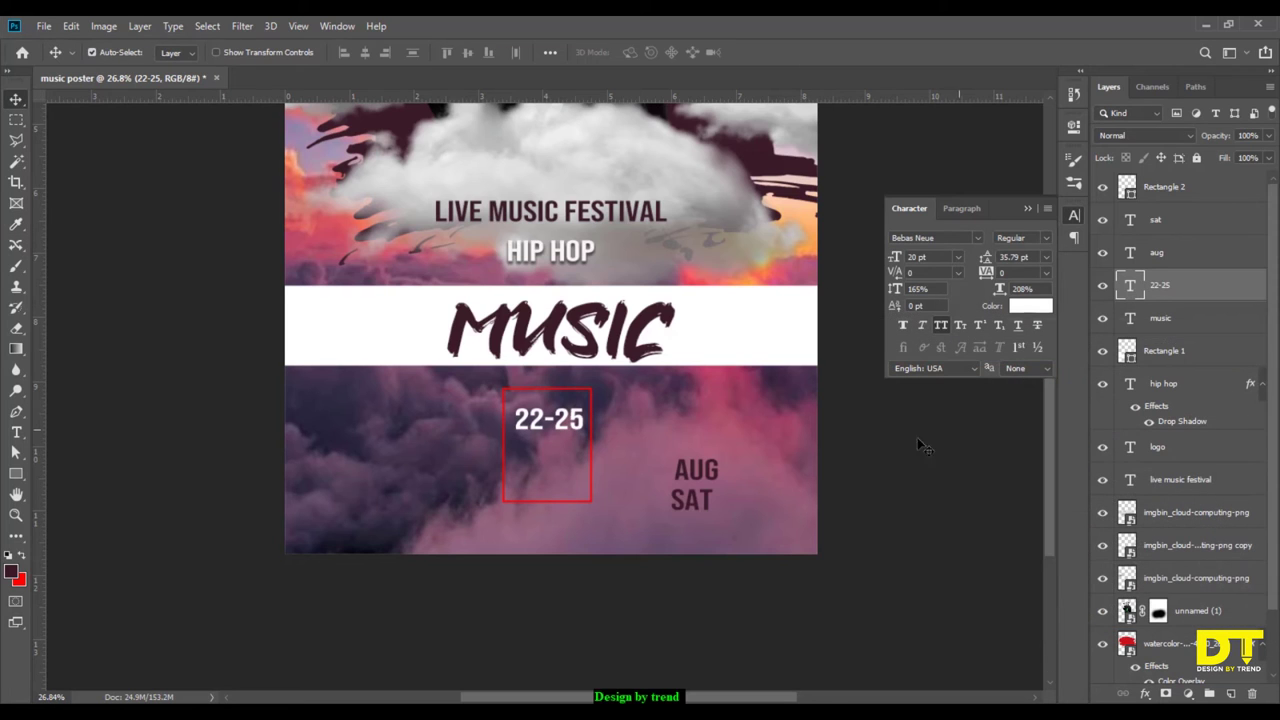
Stack AUG and SAT under 22-25 and enlarge AUG to about 136%.
left_click(707, 477)
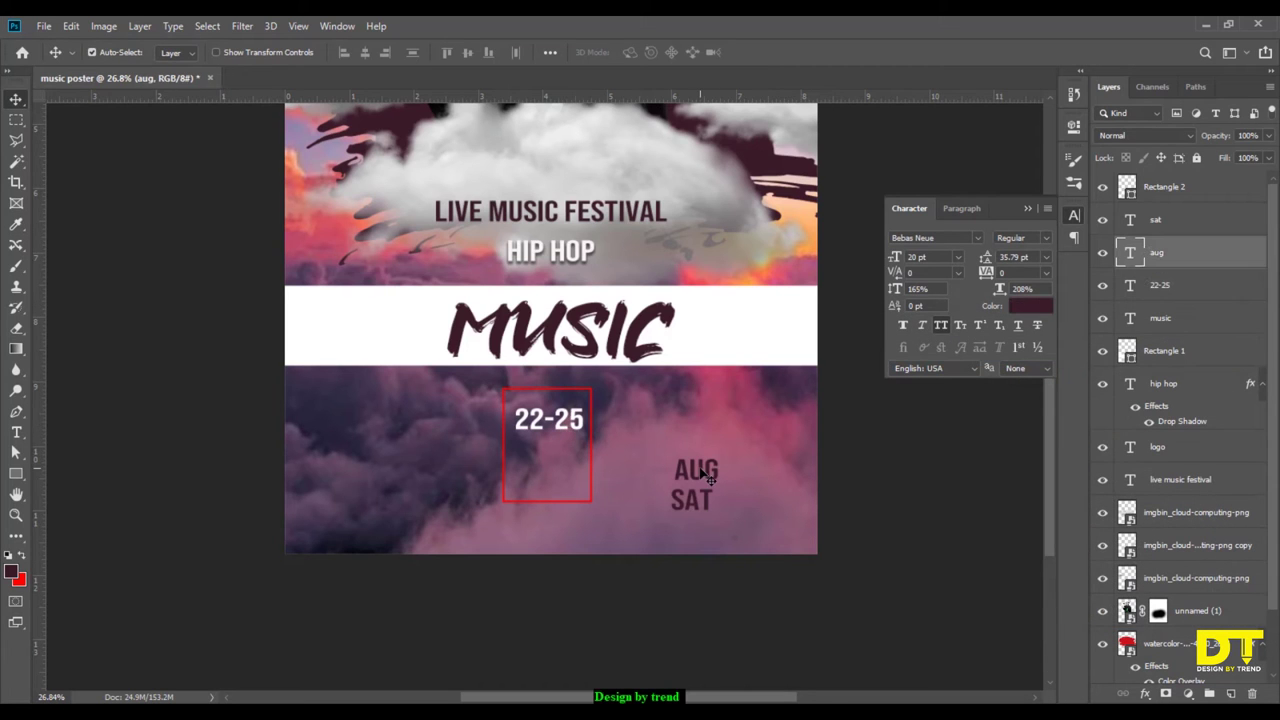
left_click_drag(707, 477, 558, 451)
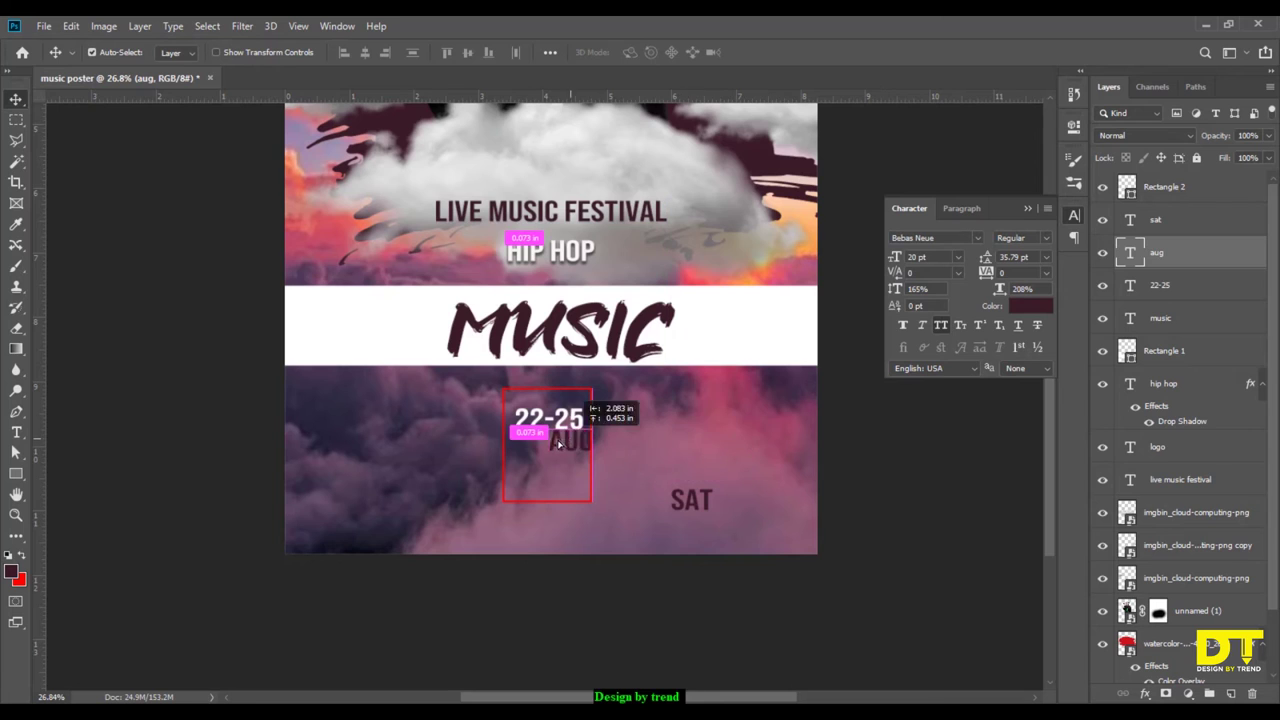
left_click_drag(672, 503, 528, 483)
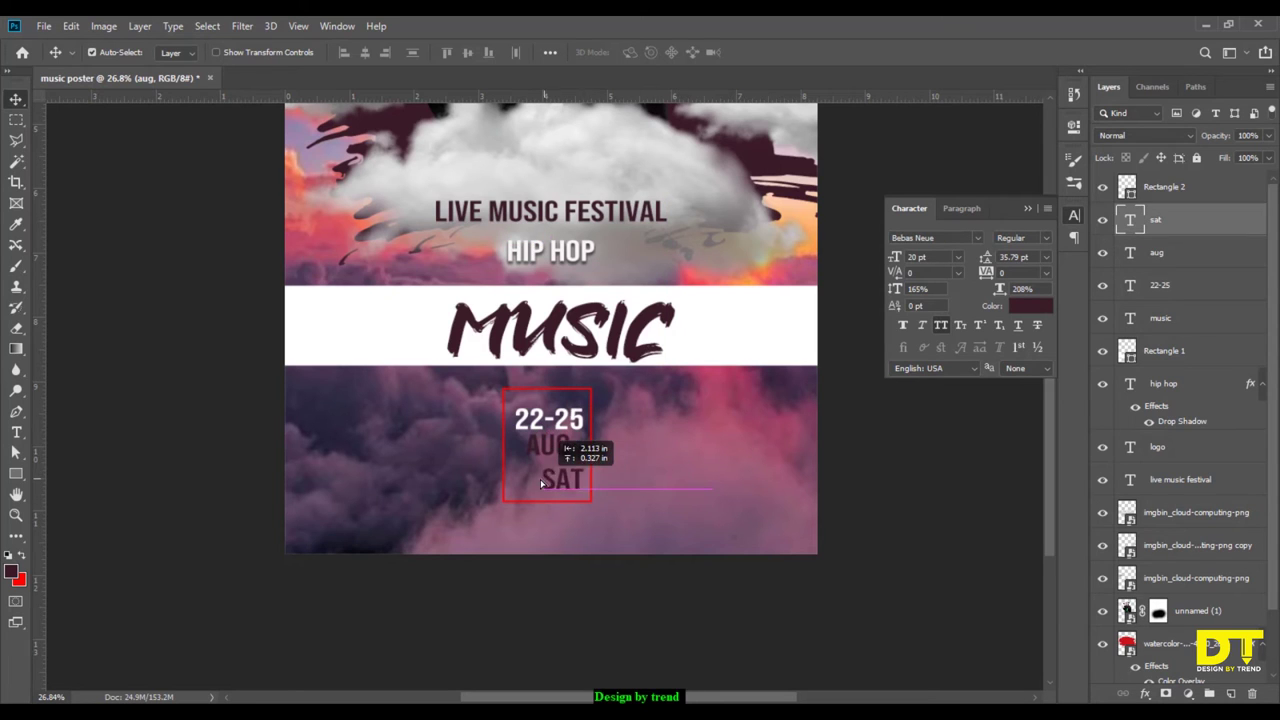
left_click(558, 451)
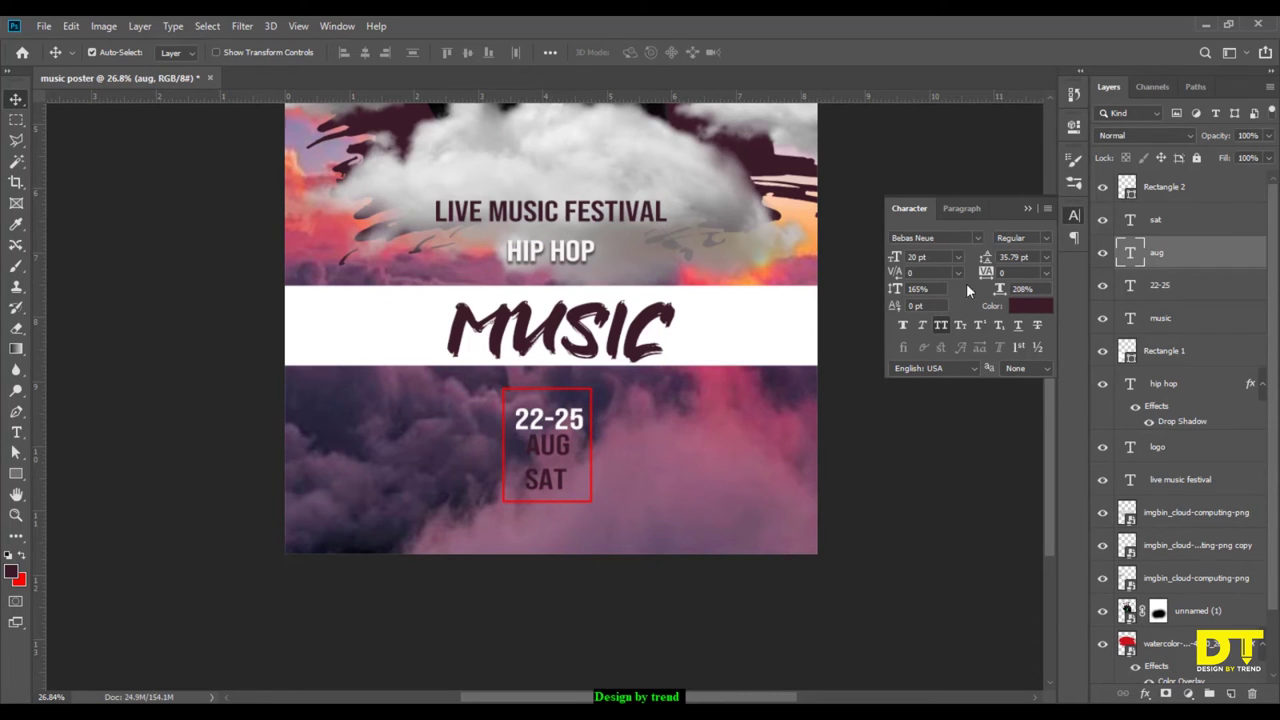
key("ctrl+t")
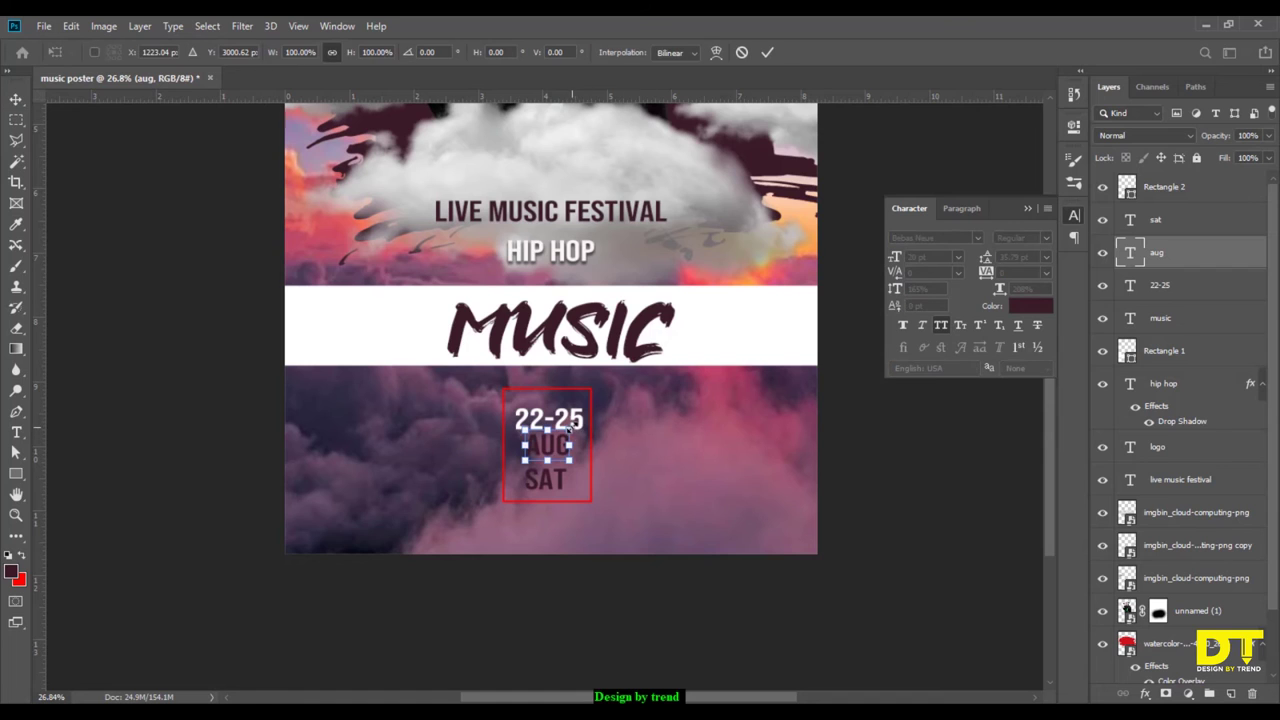
mouse_move(569, 428)
left_mouse_down()
mouse_move(580, 420)
mouse_move(567, 452)
mouse_move(595, 421)
mouse_move(575, 452)
left_mouse_up()
scroll(573, 449, "up", 1)
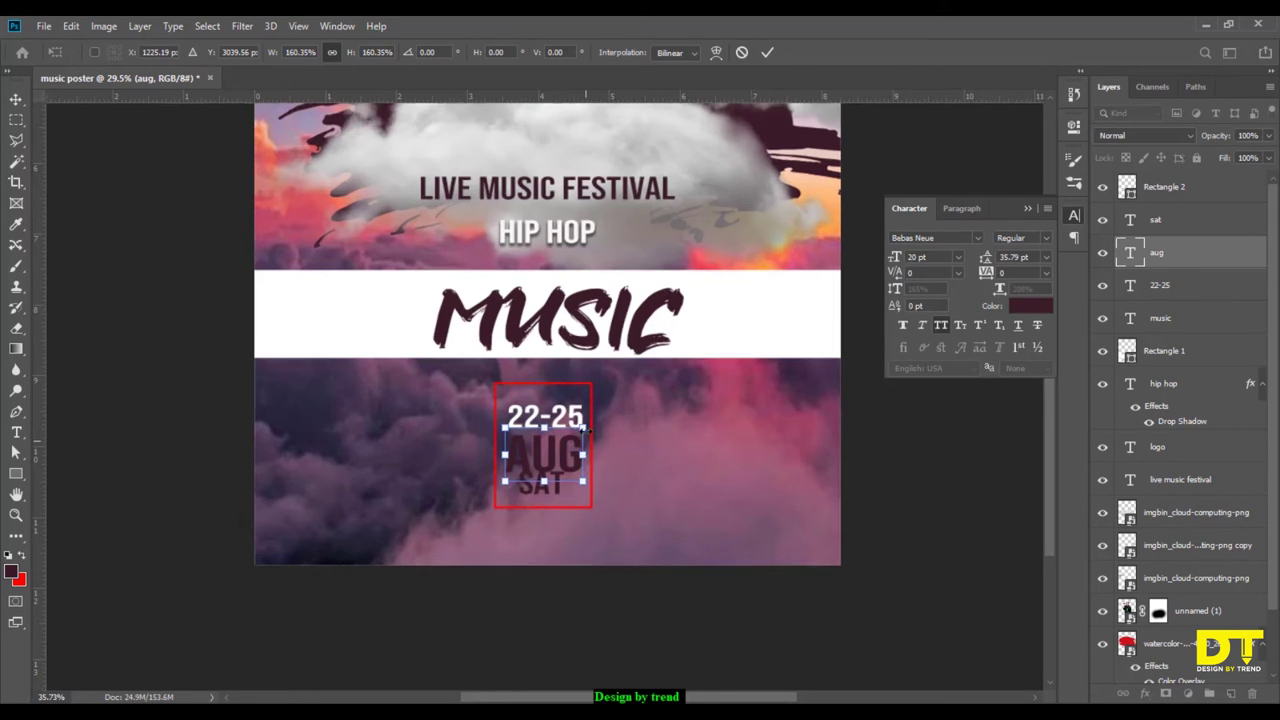
scroll(573, 449, "up", 2)
scroll(573, 449, "up", 2)
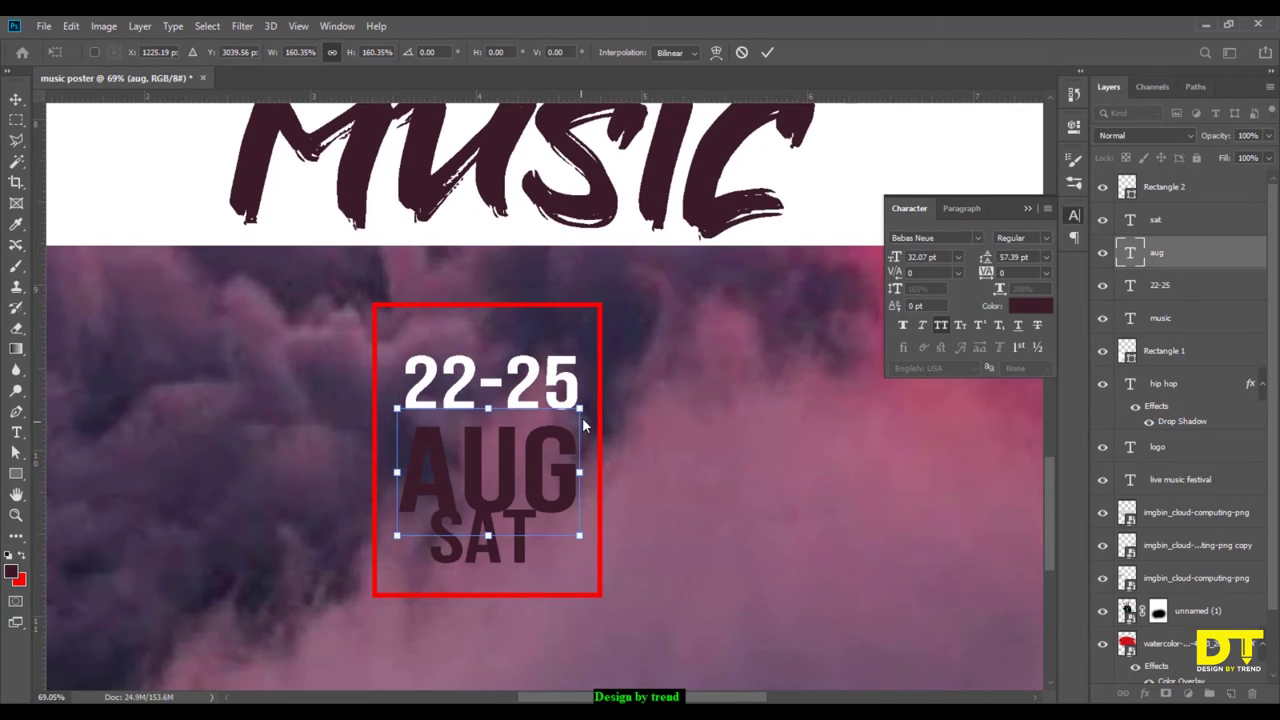
left_click(767, 52)
Lower SAT inside the red frame and widen its letter spacing.
left_click_drag(520, 545, 520, 563)
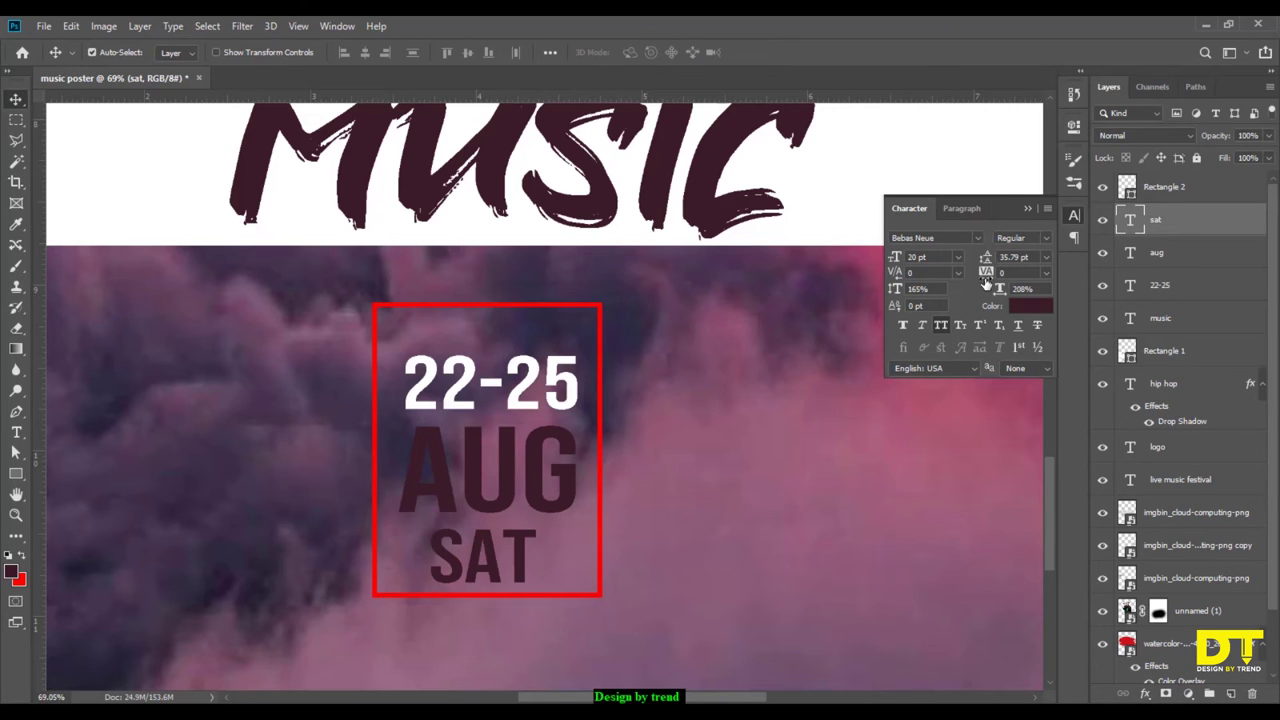
left_click_drag(986, 274, 1006, 286)
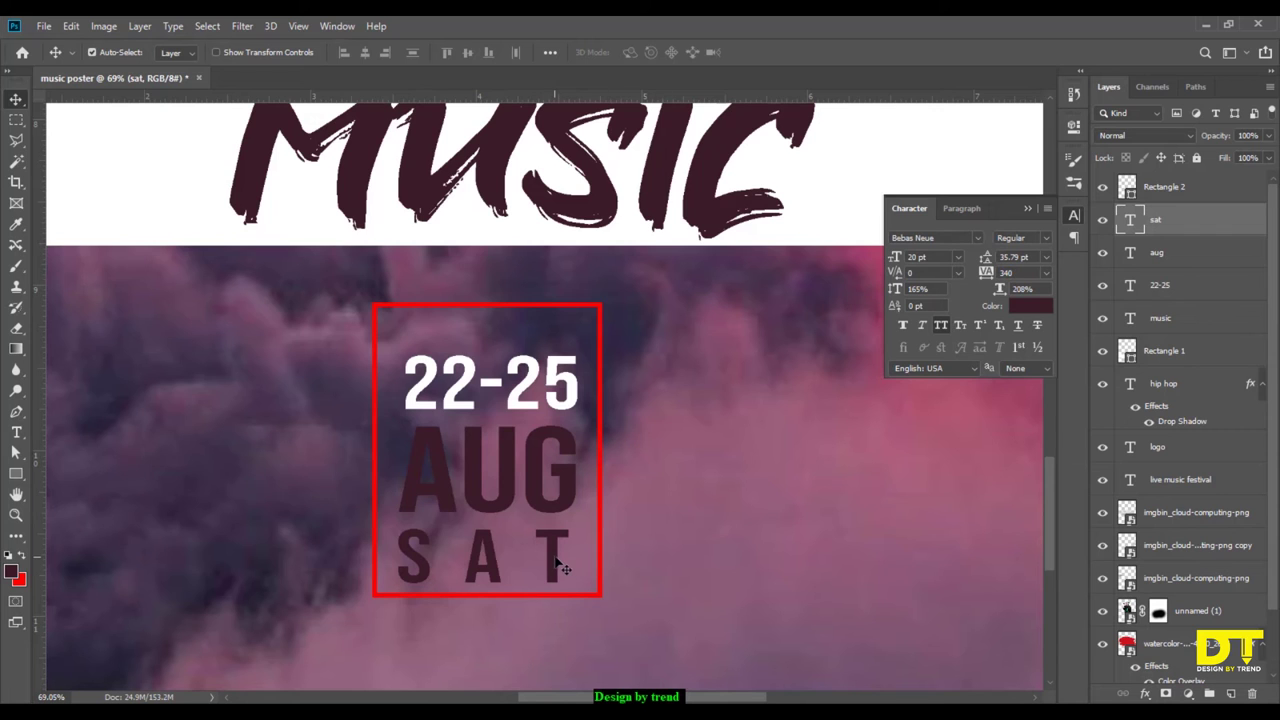
scroll(562, 560, "down", 5)
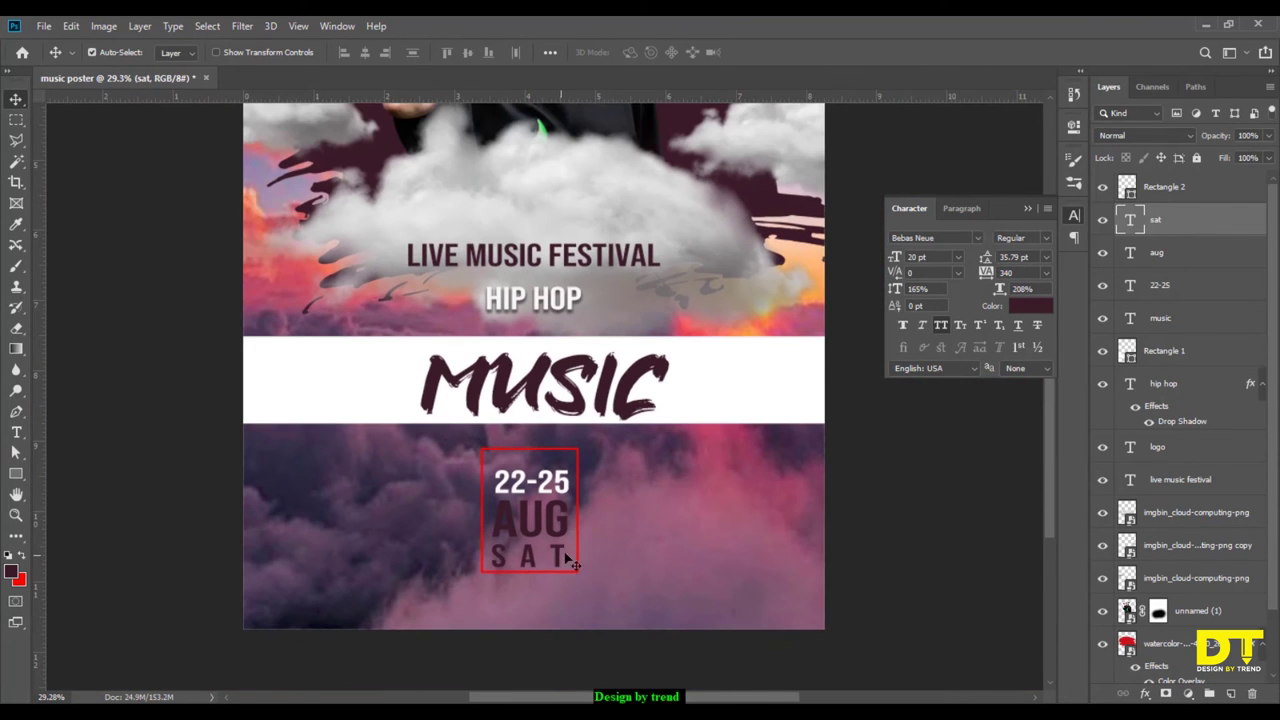
Recolour the SAT text white (#ffffff) to match 22-25.
left_click(1190, 190)
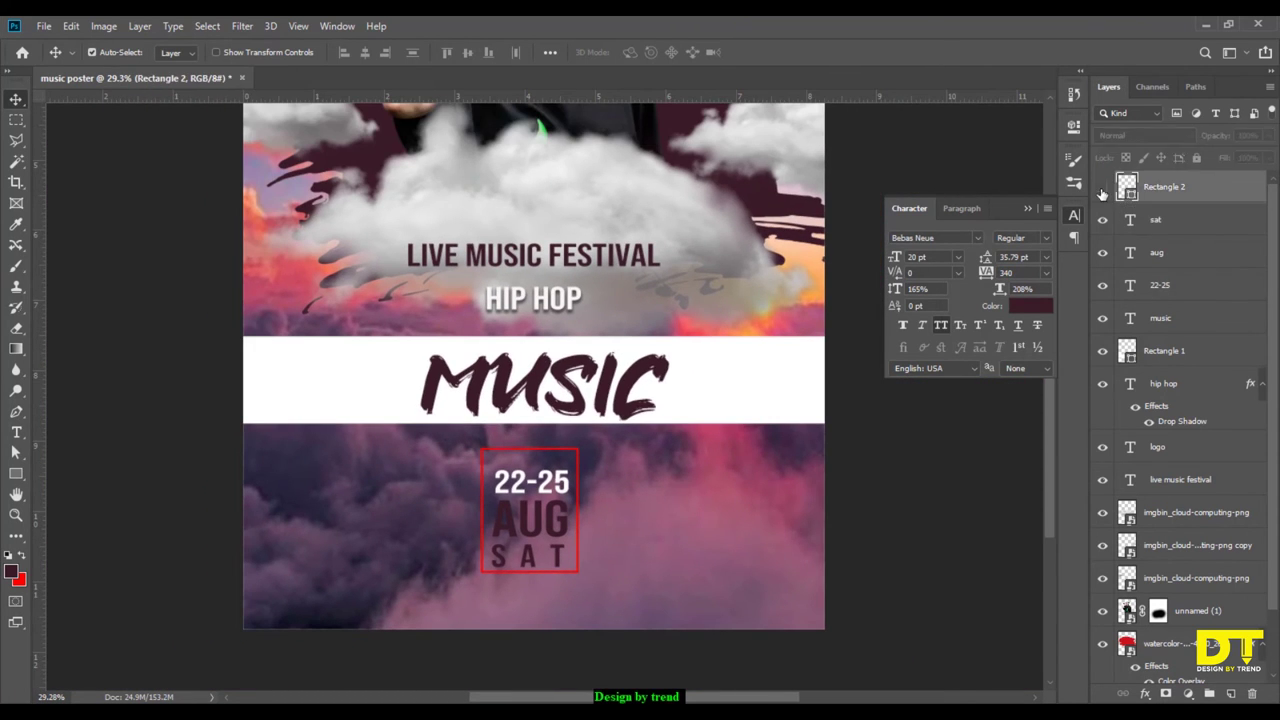
left_click(1103, 191)
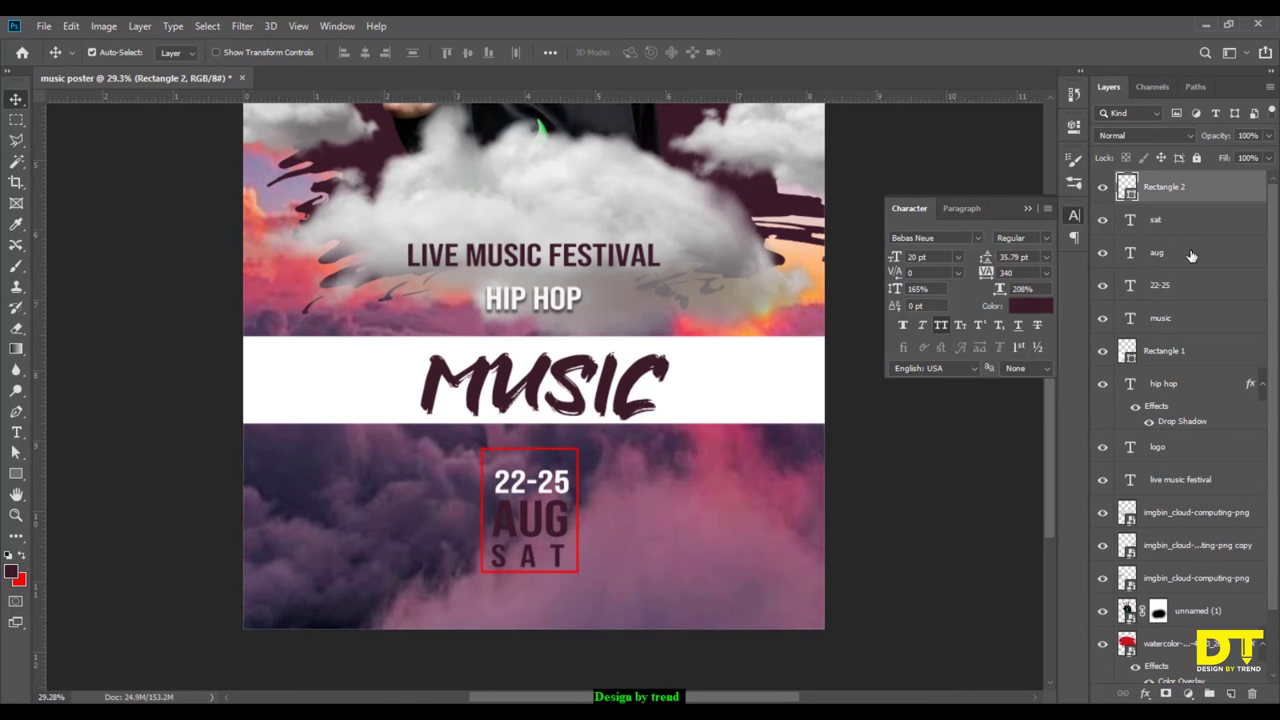
left_click(1170, 227)
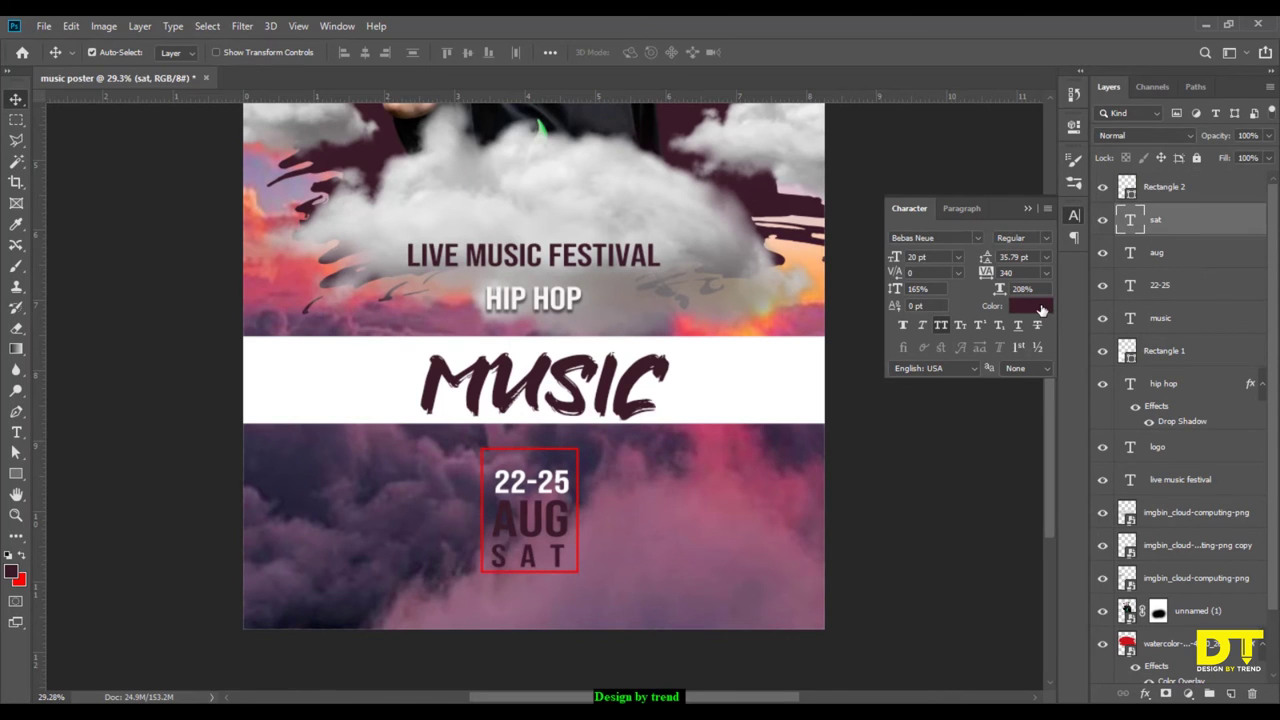
left_click(1041, 310)
left_click(758, 362)
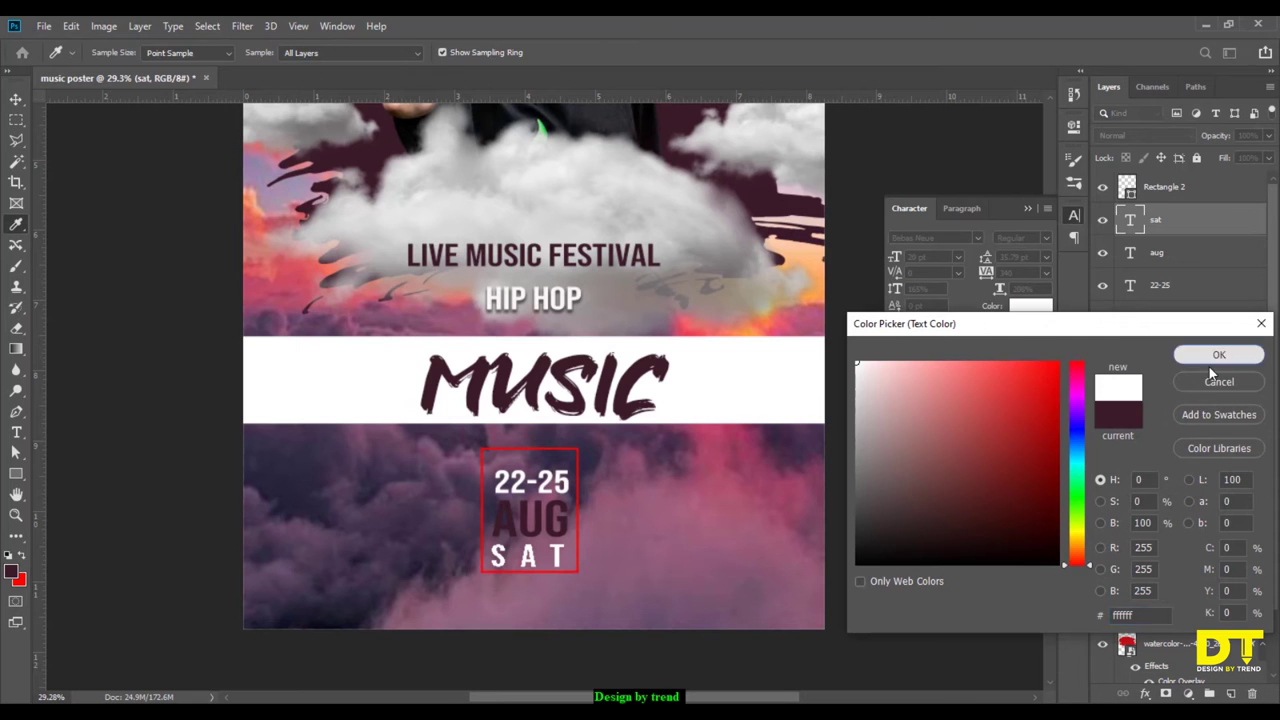
left_click(1216, 356)
left_click(16, 474)
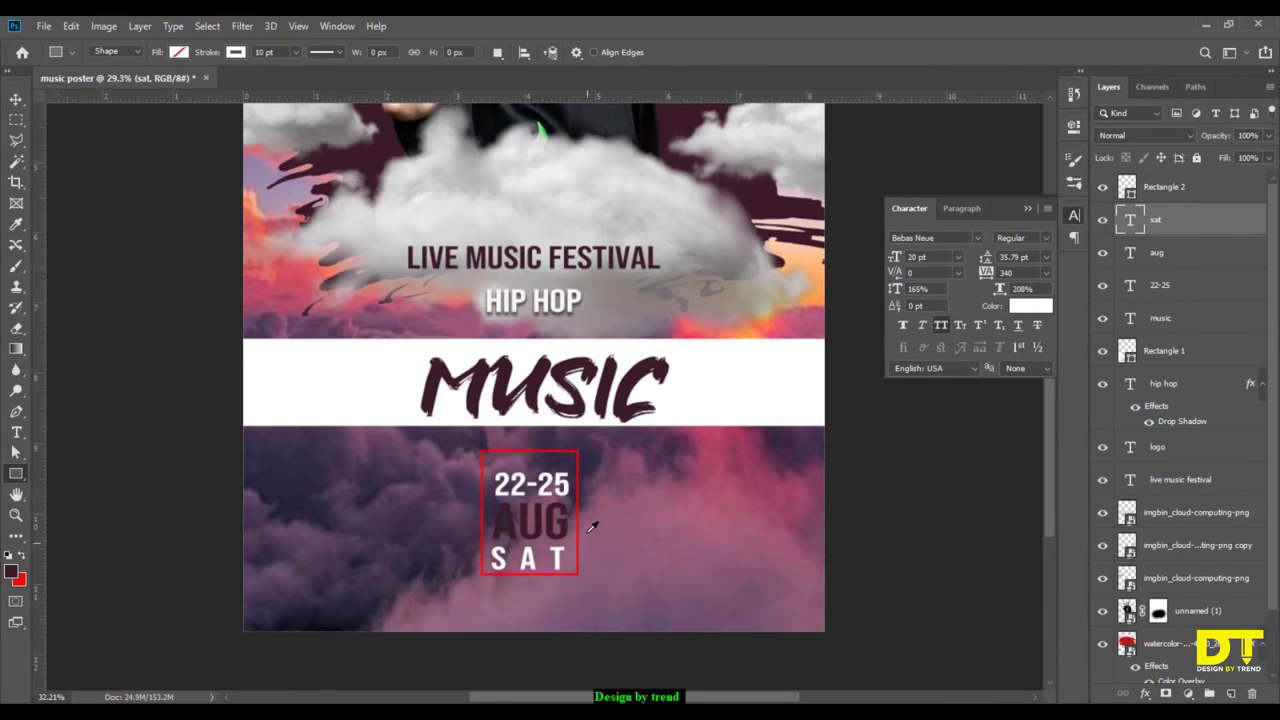
scroll(591, 523, "up", 3)
scroll(520, 527, "up", 3)
scroll(520, 527, "up", 2)
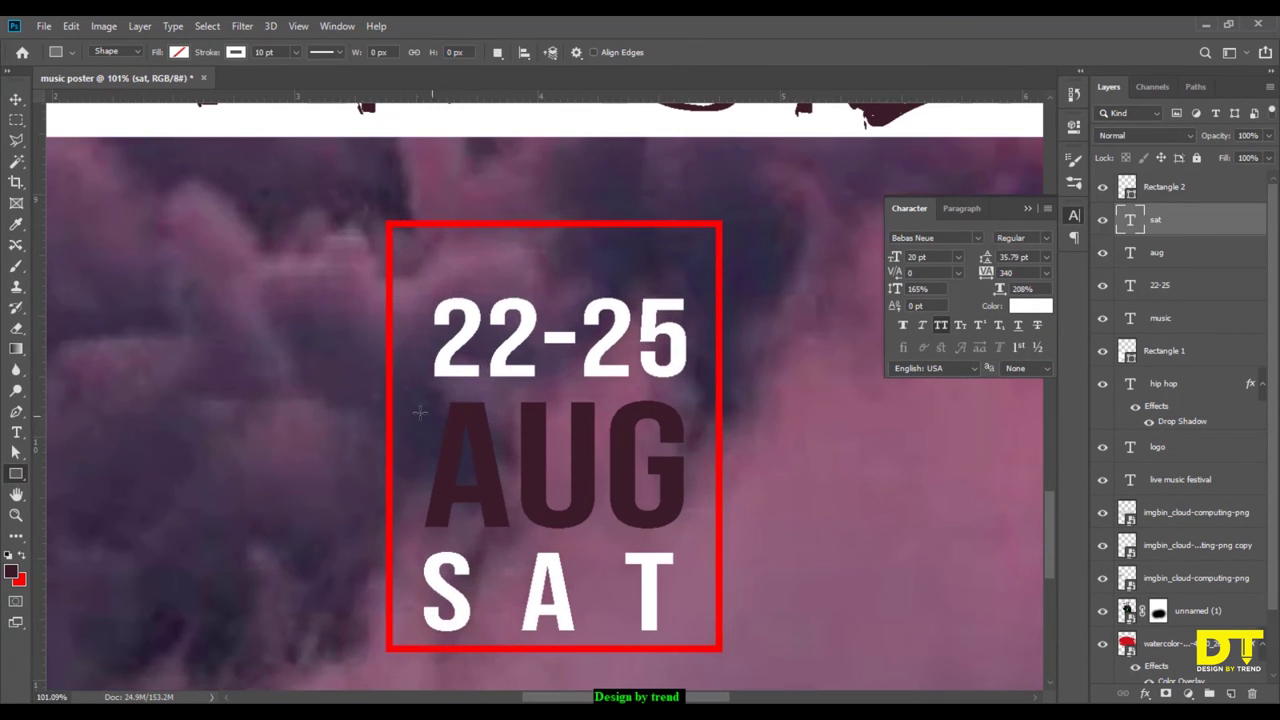
Draw a rectangle over AUG with no stroke and a white fill.
left_click_drag(409, 401, 700, 540)
left_click(179, 52)
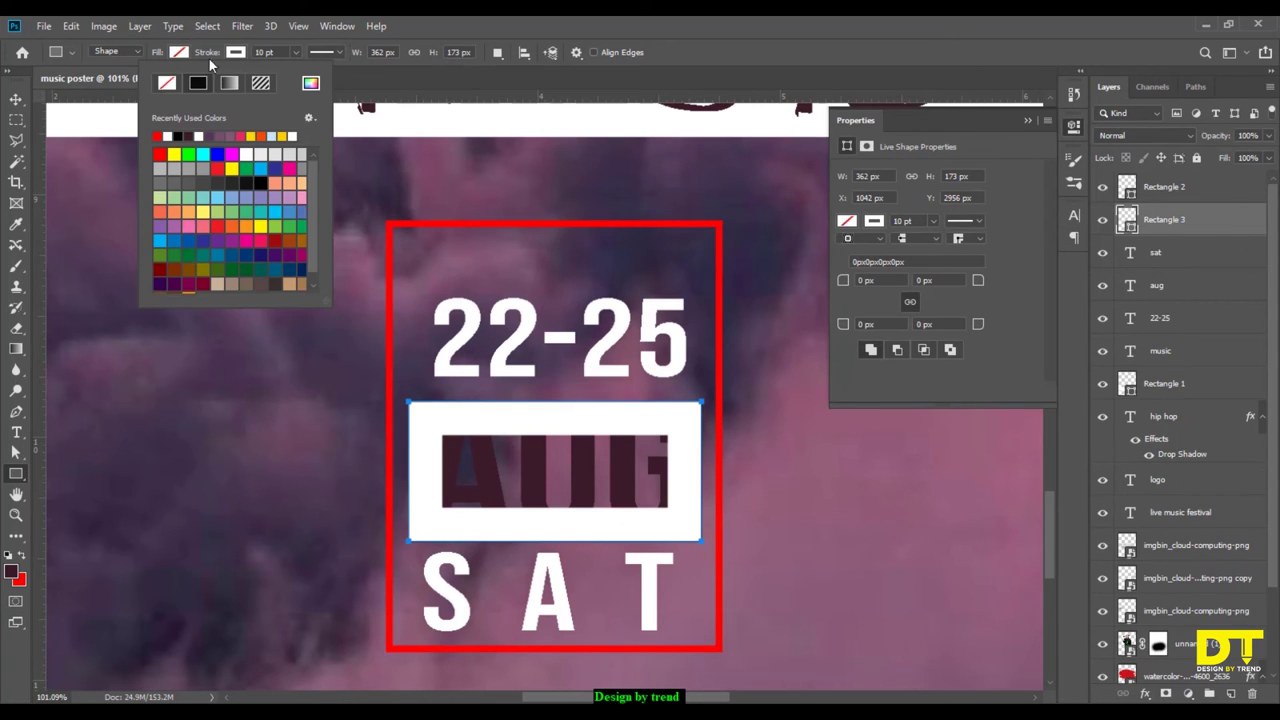
left_click(167, 85)
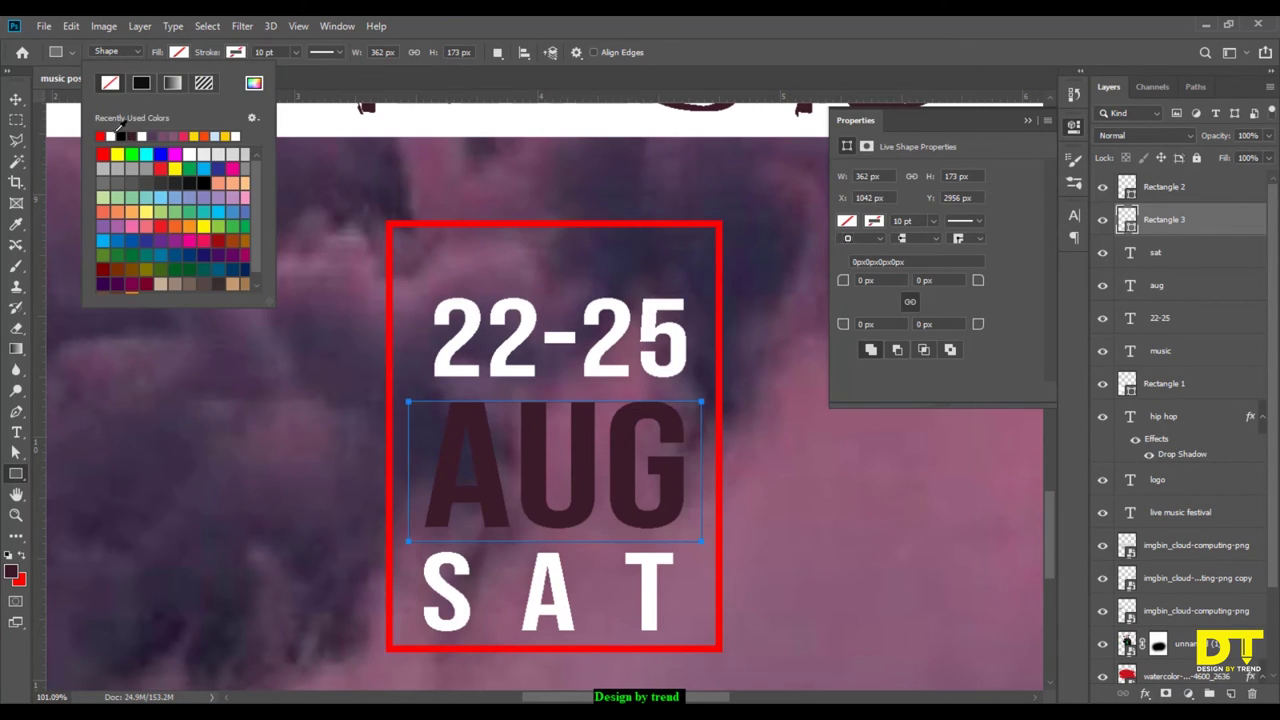
left_click(111, 136)
Move Rectangle 3 below the aug text layer so AUG sits on white.
left_click(16, 99)
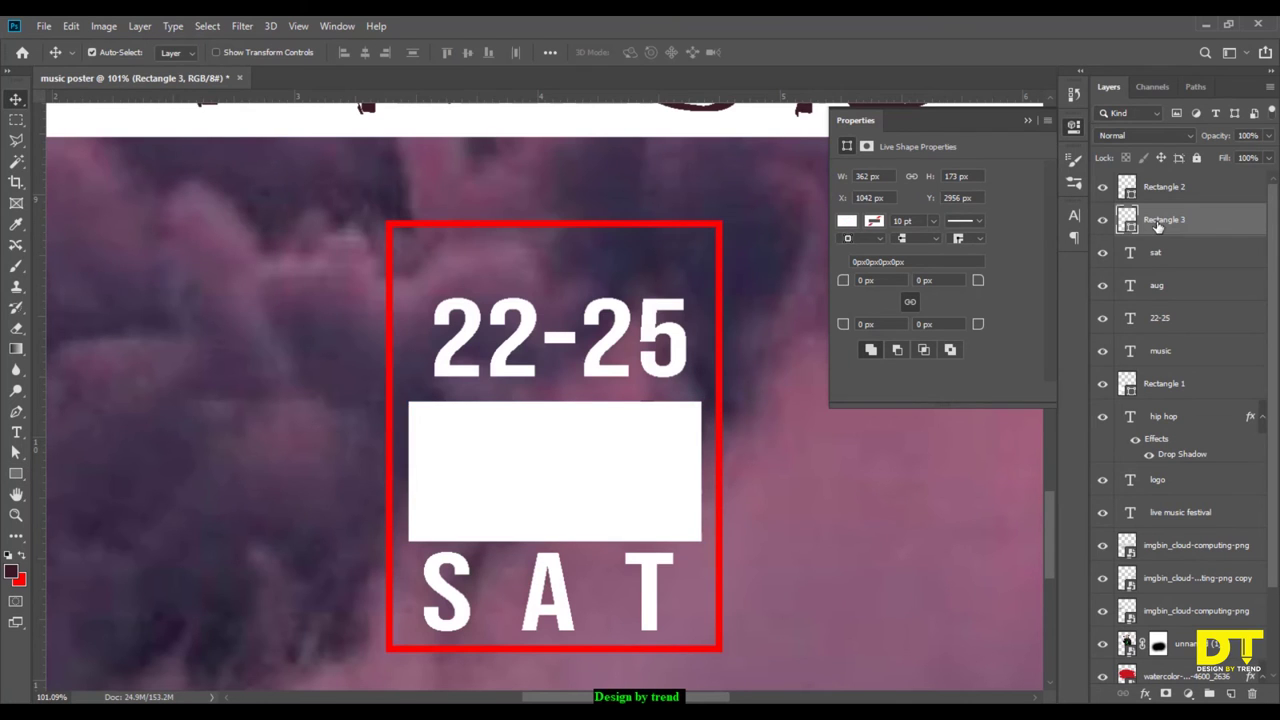
left_click_drag(1157, 222, 1165, 272)
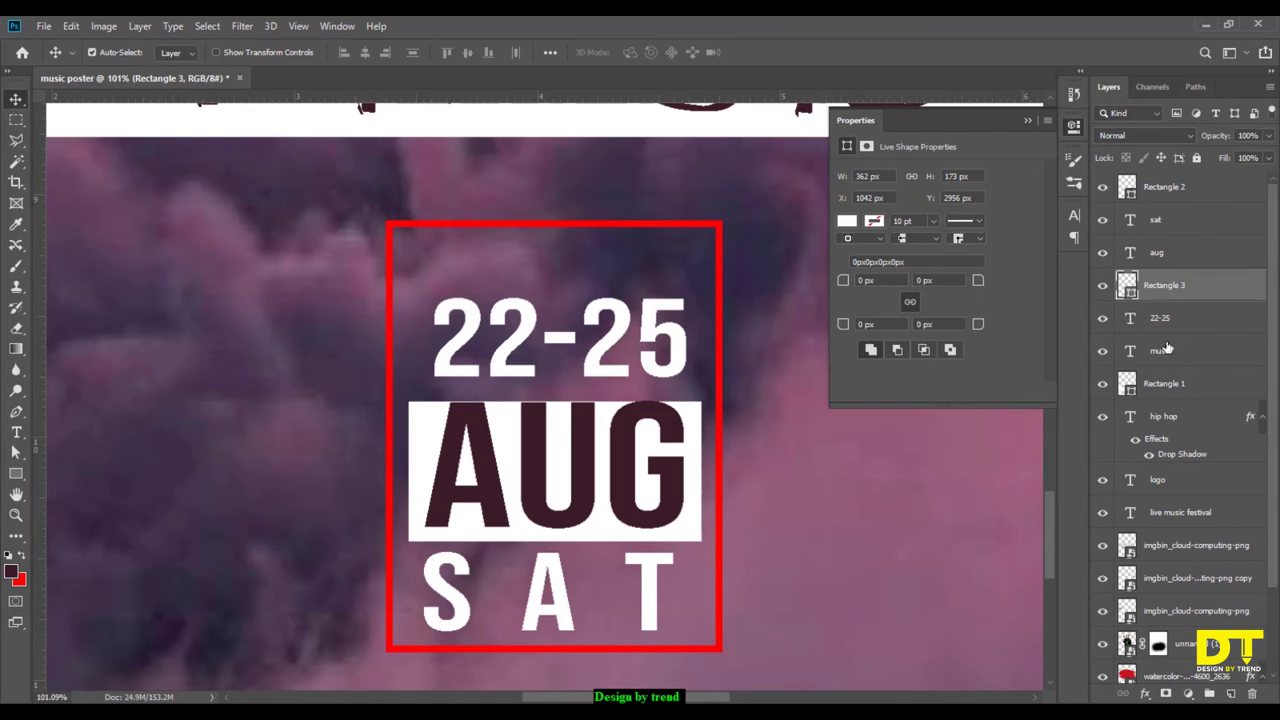
left_click(1184, 262)
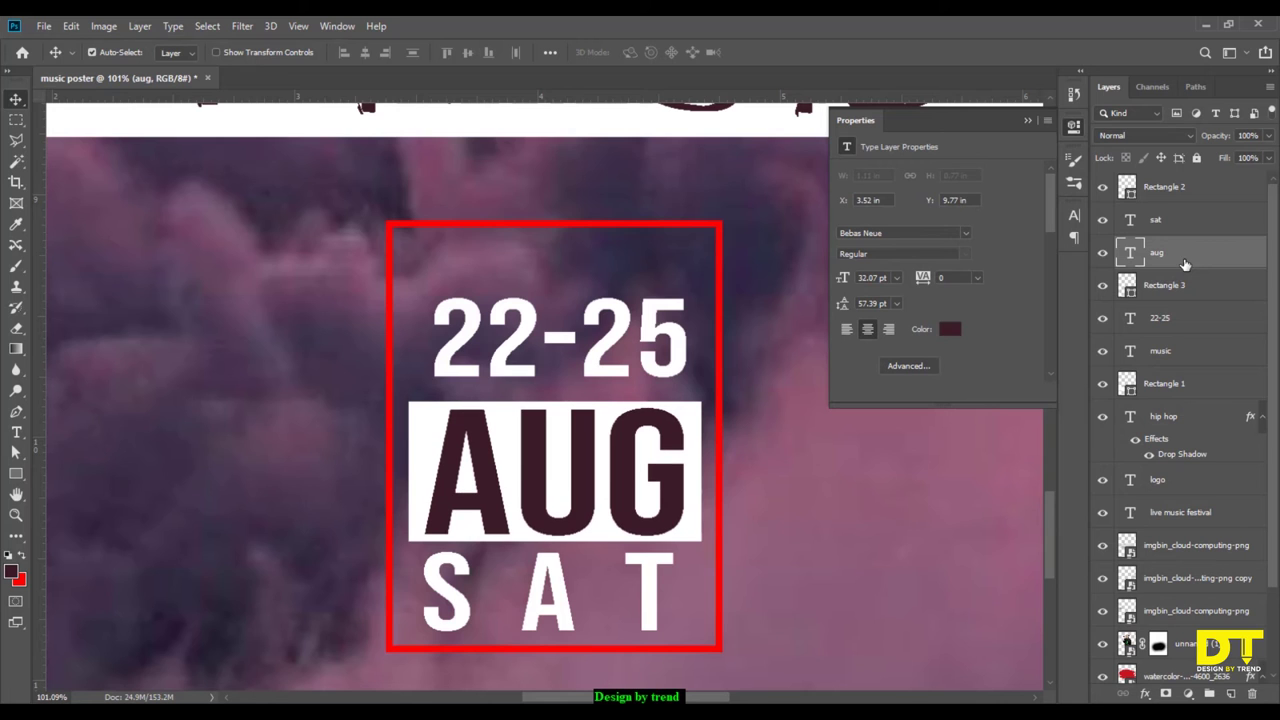
scroll(872, 517, "down", 2)
Select the date text layers with the red frame and align their horizontal centres.
scroll(872, 517, "down", 2)
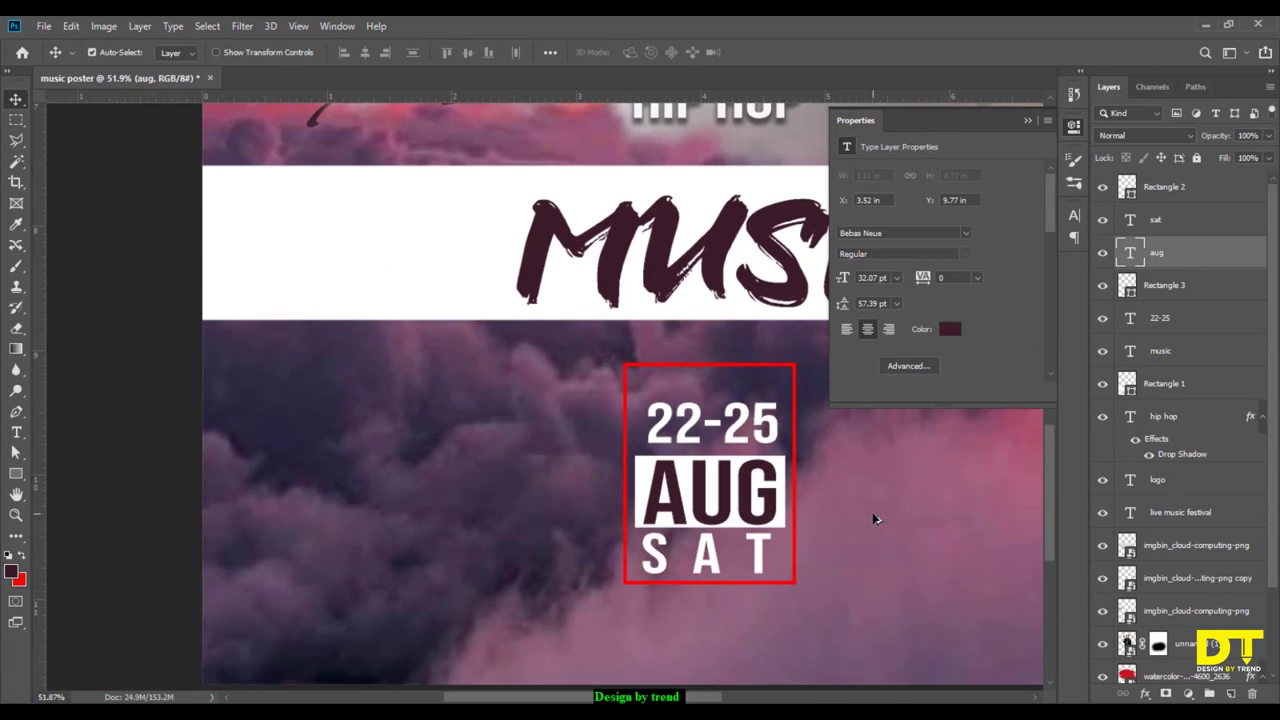
scroll(872, 512, "down", 1)
scroll(857, 506, "down", 1)
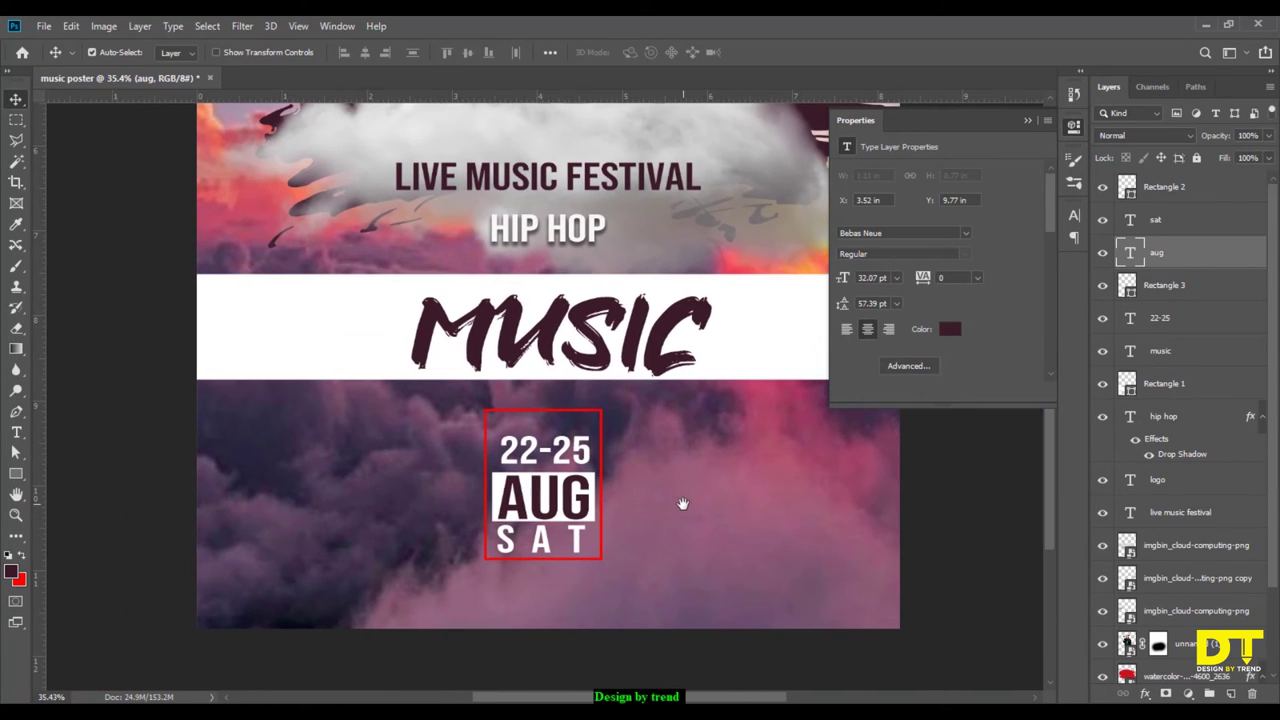
left_click(1194, 330)
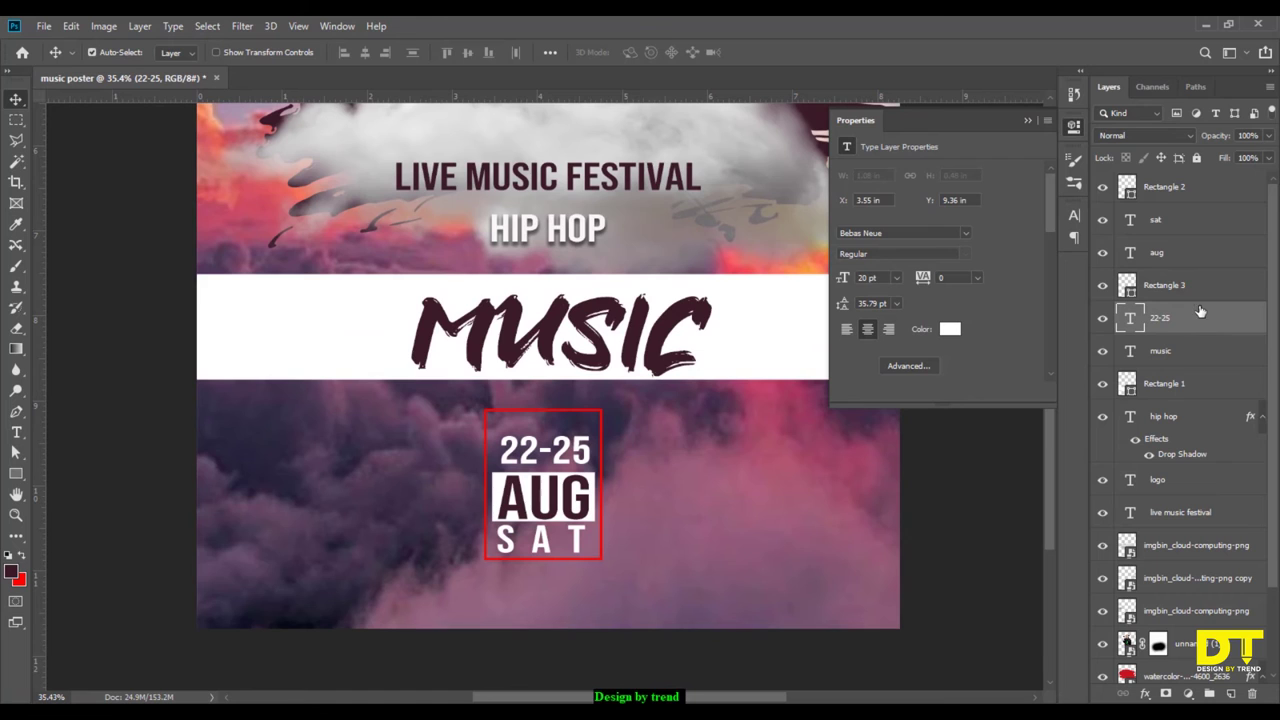
left_click(1175, 222, "shift")
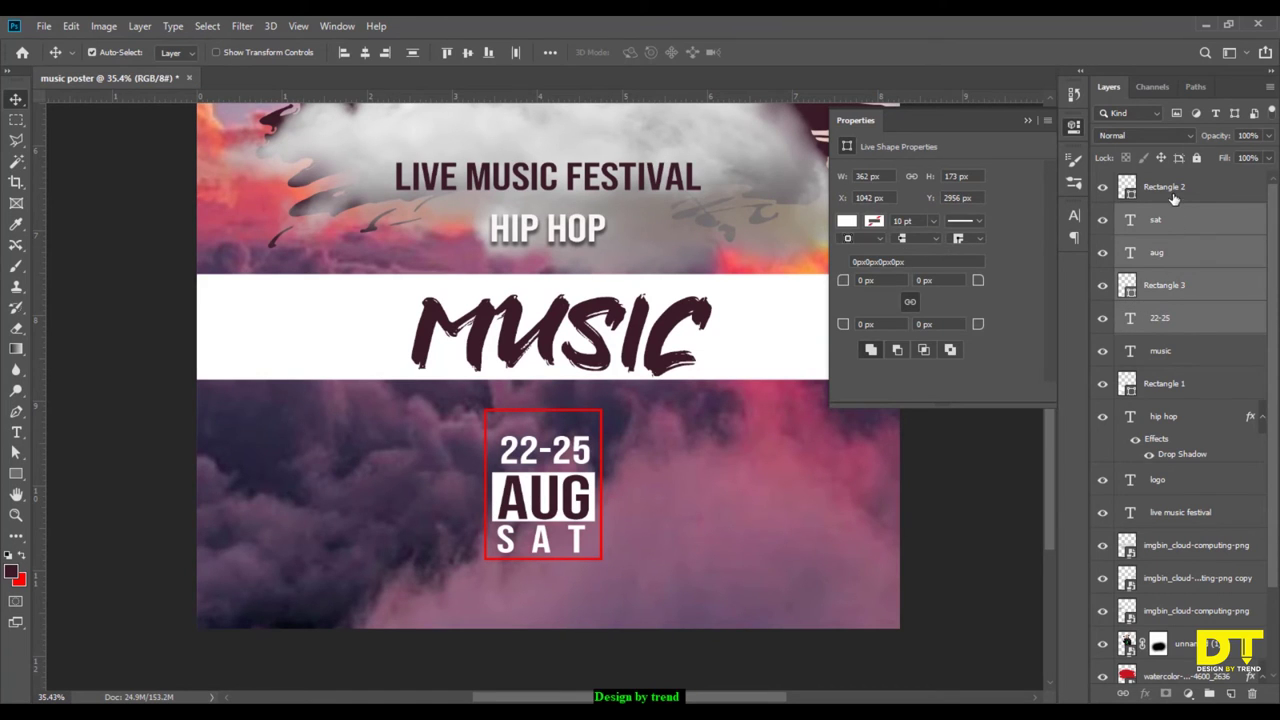
left_click(1176, 200, "shift")
scroll(1274, 296, "down", 3)
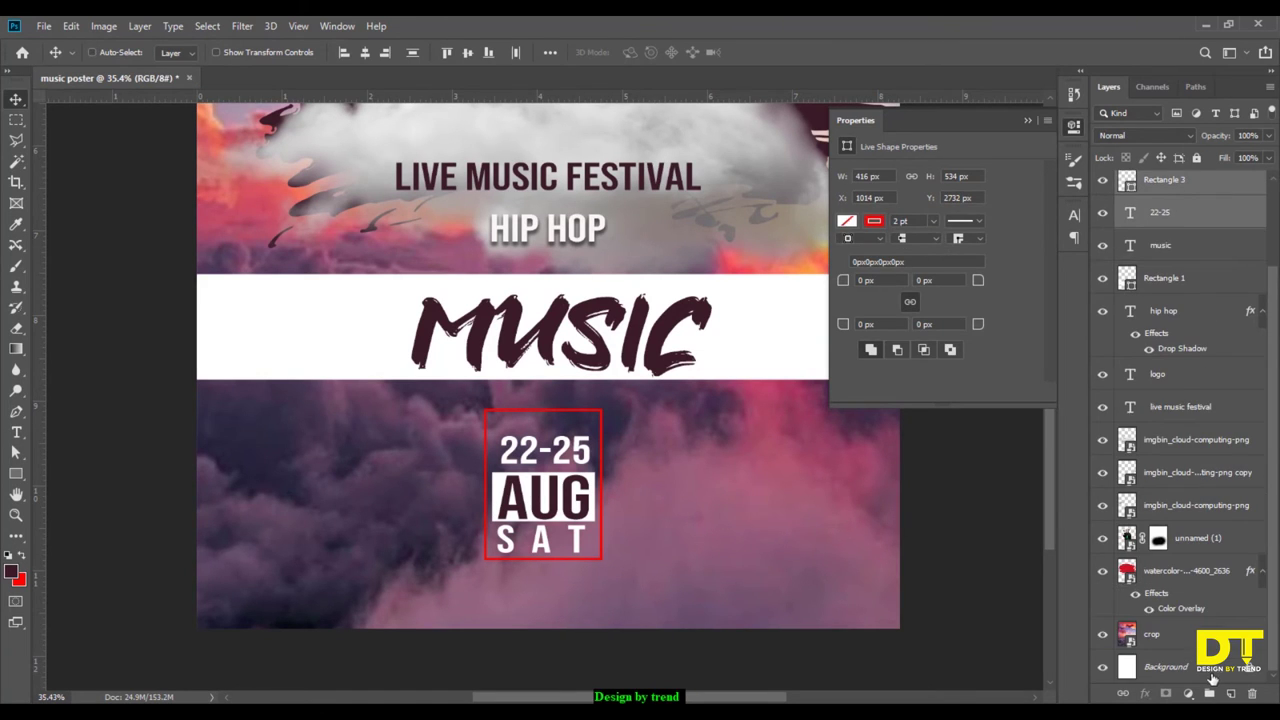
left_click(365, 53)
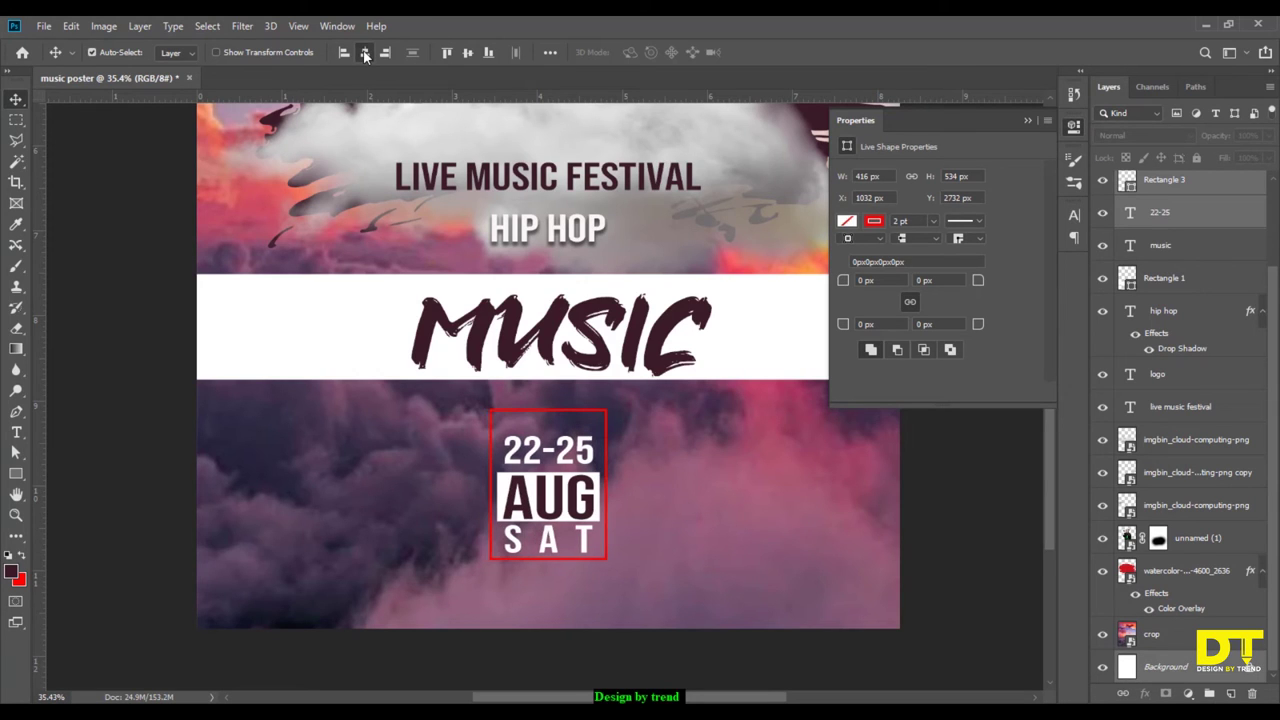
left_click(1027, 120)
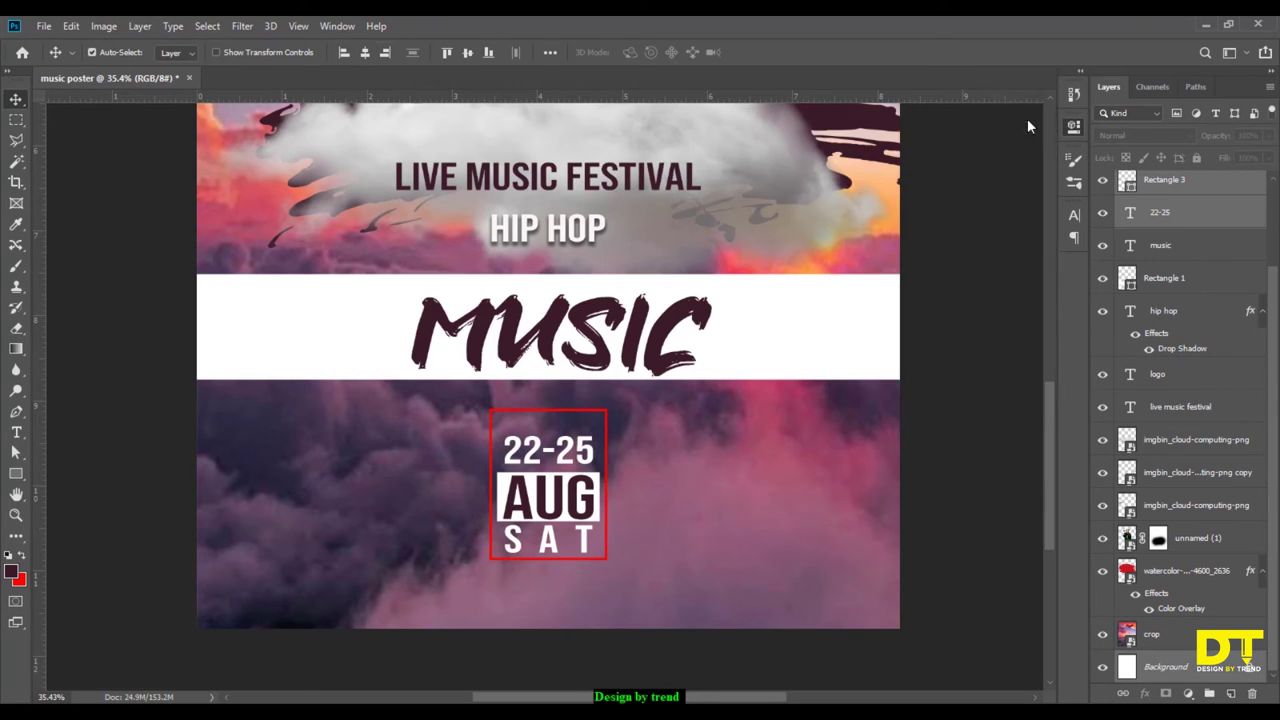
Scale the 22-25, AUG and SAT text up about 107% and centre the lines.
scroll(1210, 300, "up", 2)
scroll(1213, 292, "up", 1)
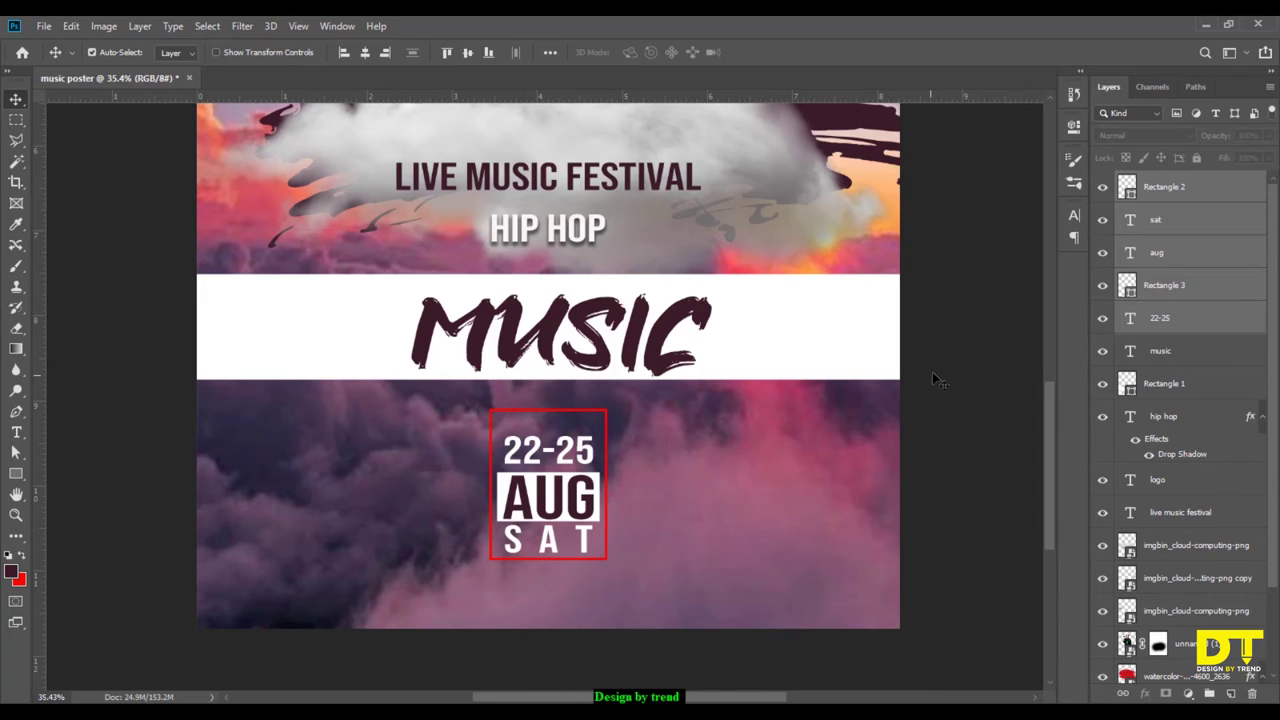
left_click(935, 378)
left_click(1186, 324)
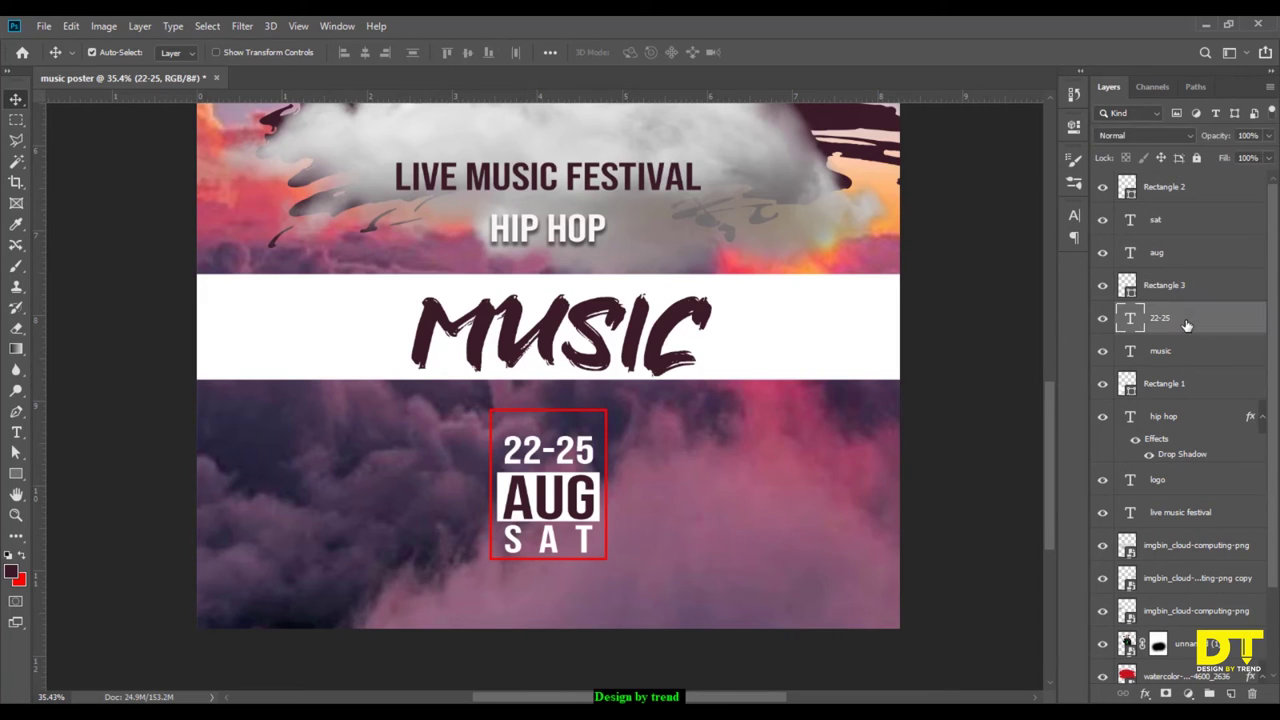
left_click(1182, 230, "shift")
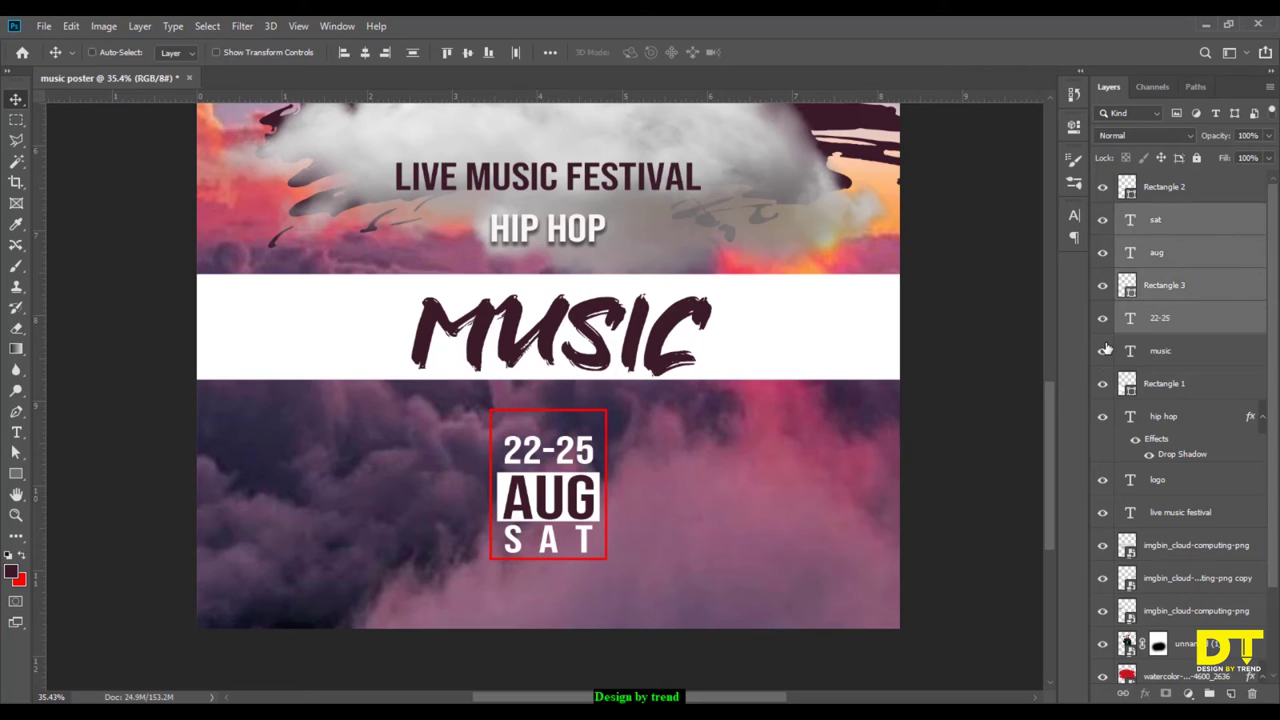
key("ctrl+t")
left_click_drag(598, 434, 604, 411)
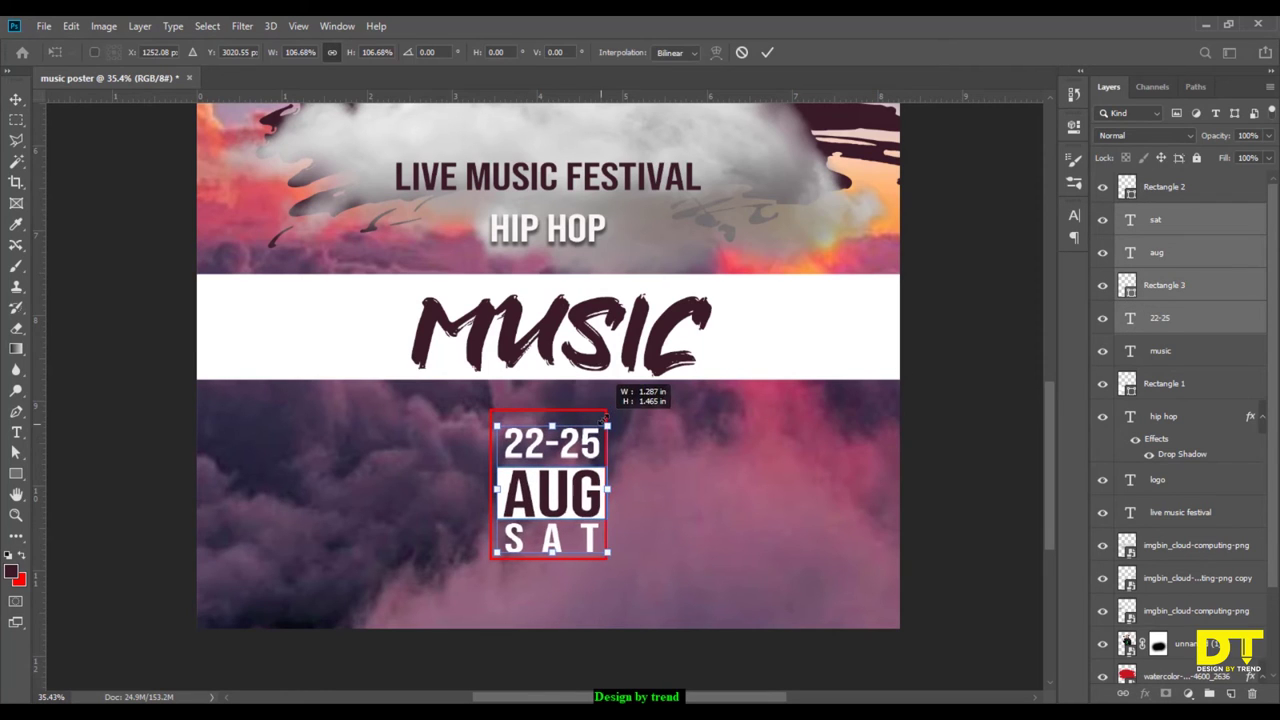
left_click(768, 53)
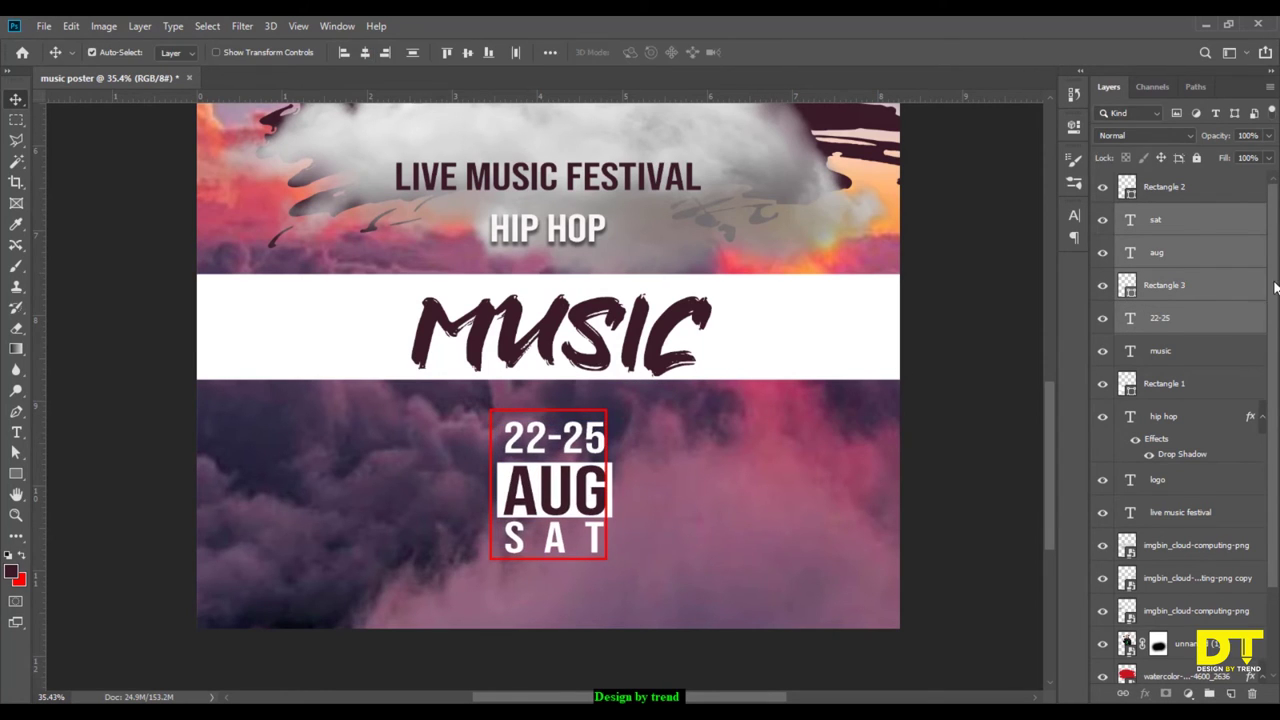
scroll(1242, 616, "down", 3)
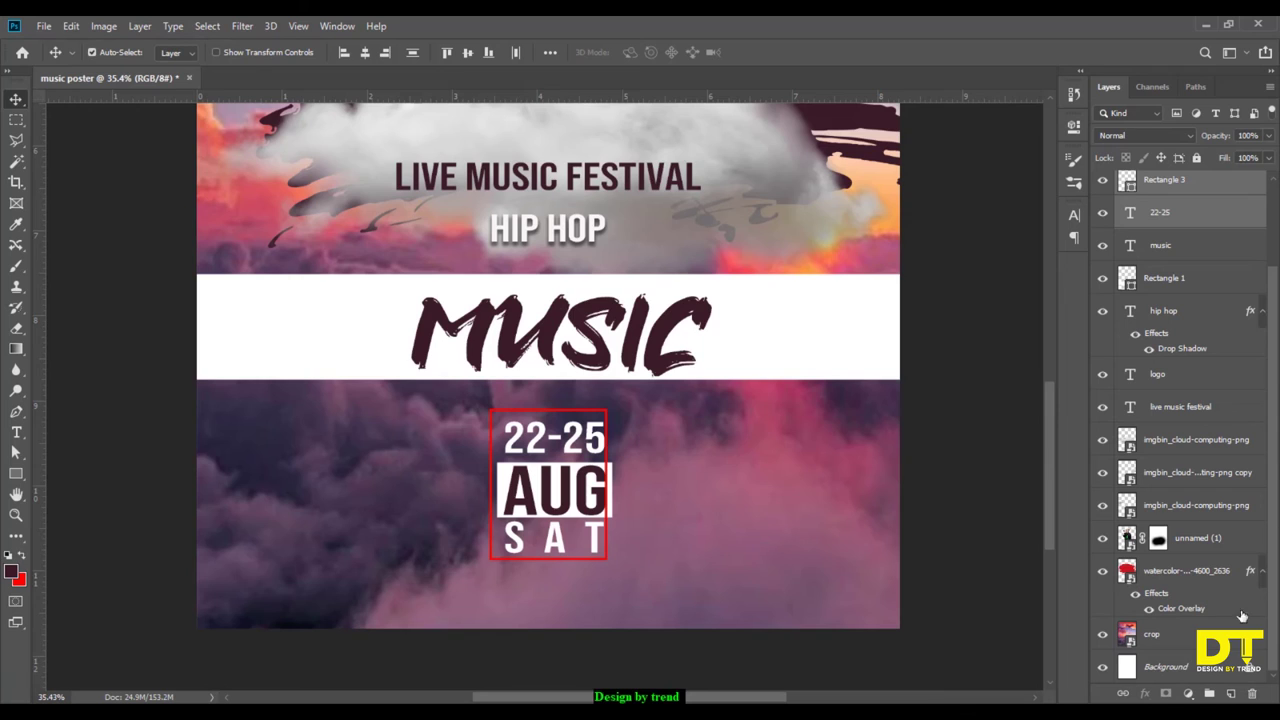
left_click(364, 53)
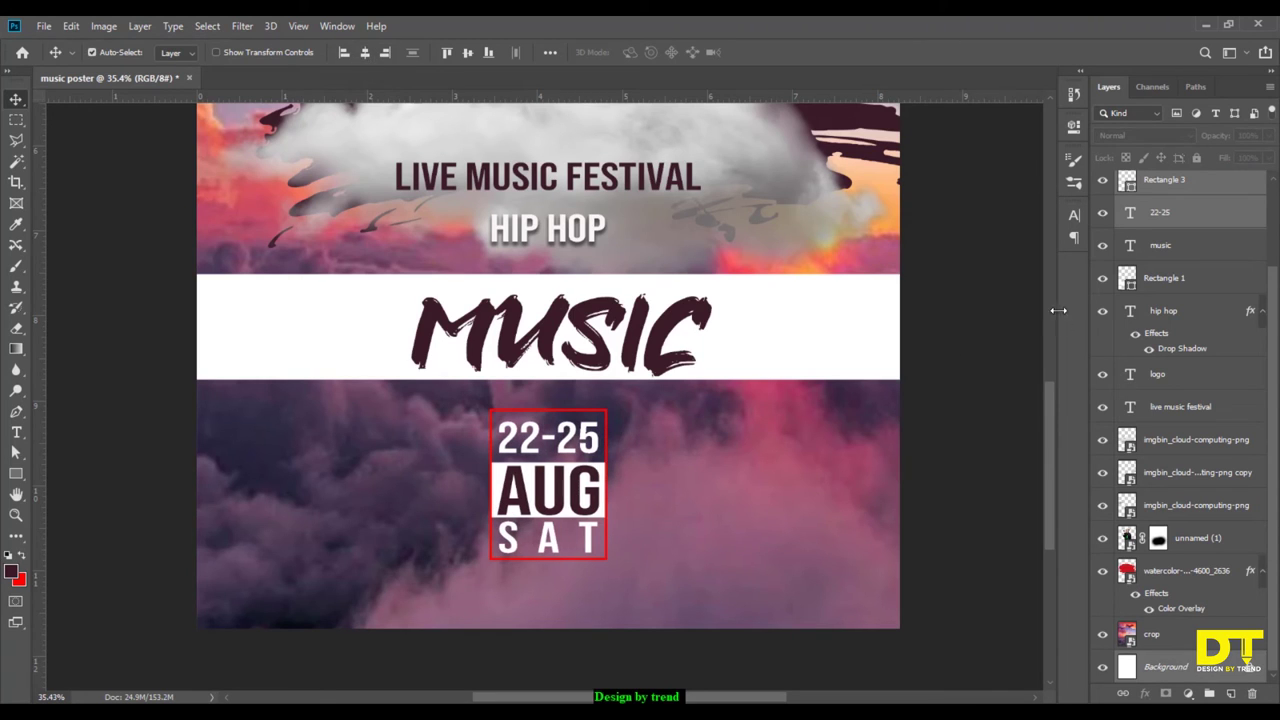
left_click(1214, 342)
scroll(1270, 316, "up", 3)
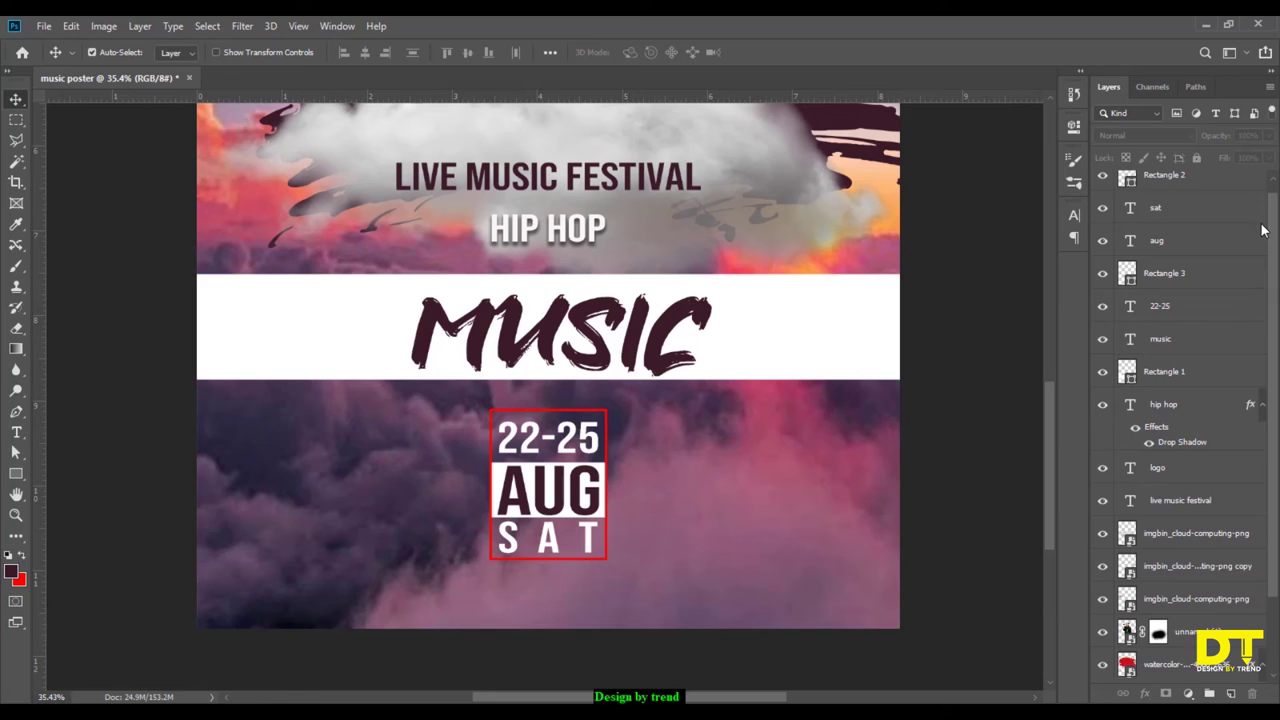
Stretch the Rectangle 2 red frame to about 116% width and 105% height around the date.
left_click(1193, 188)
key("ctrl+t")
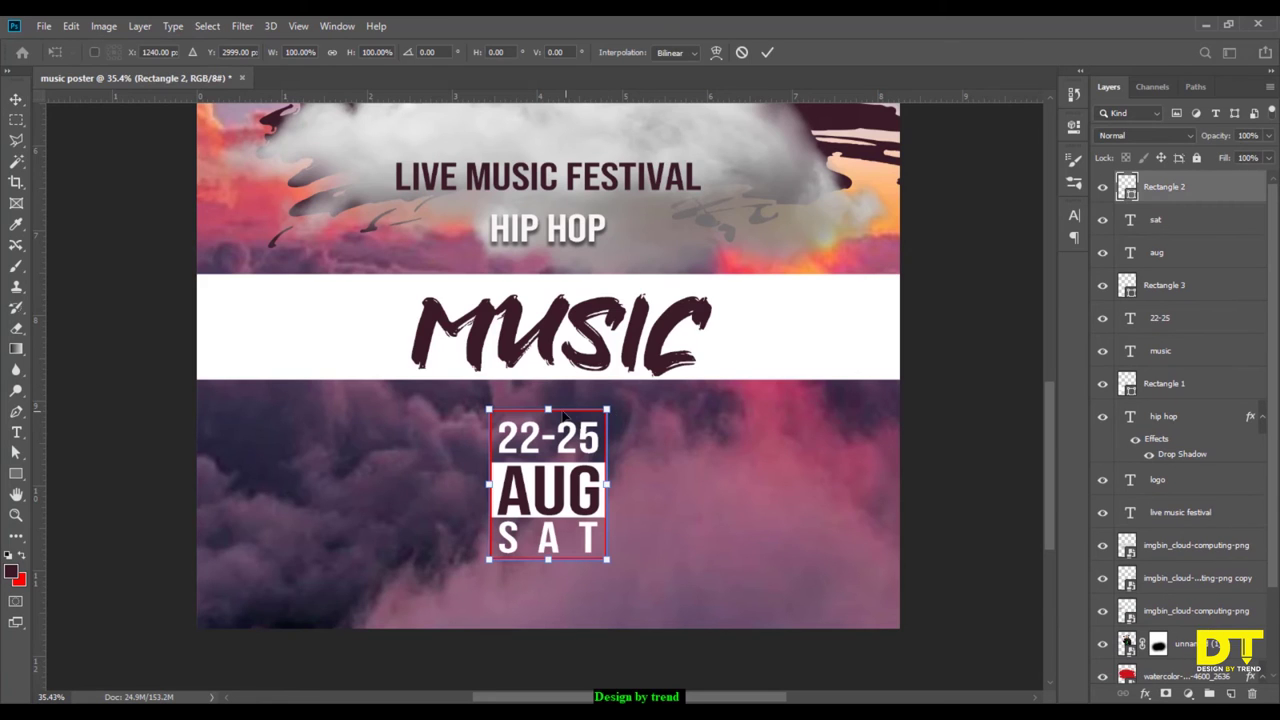
left_click_drag(550, 410, 550, 393)
left_click_drag(607, 476, 617, 476)
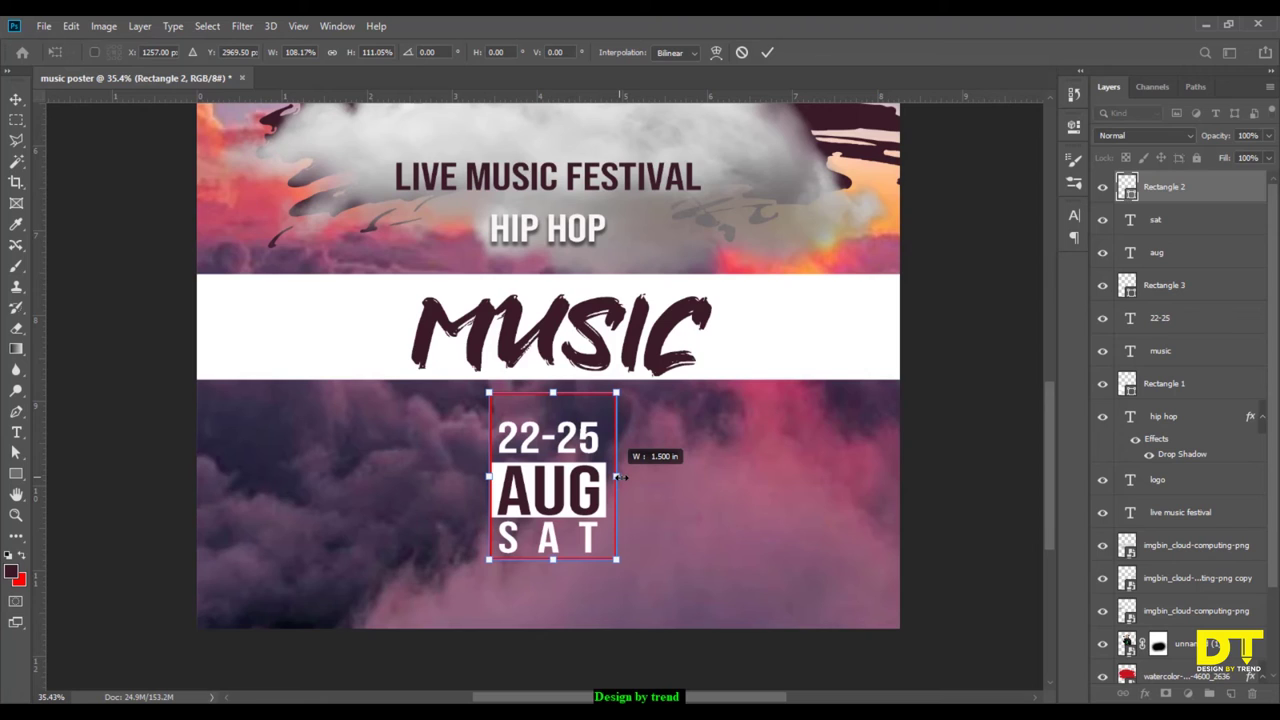
left_click_drag(489, 476, 481, 476)
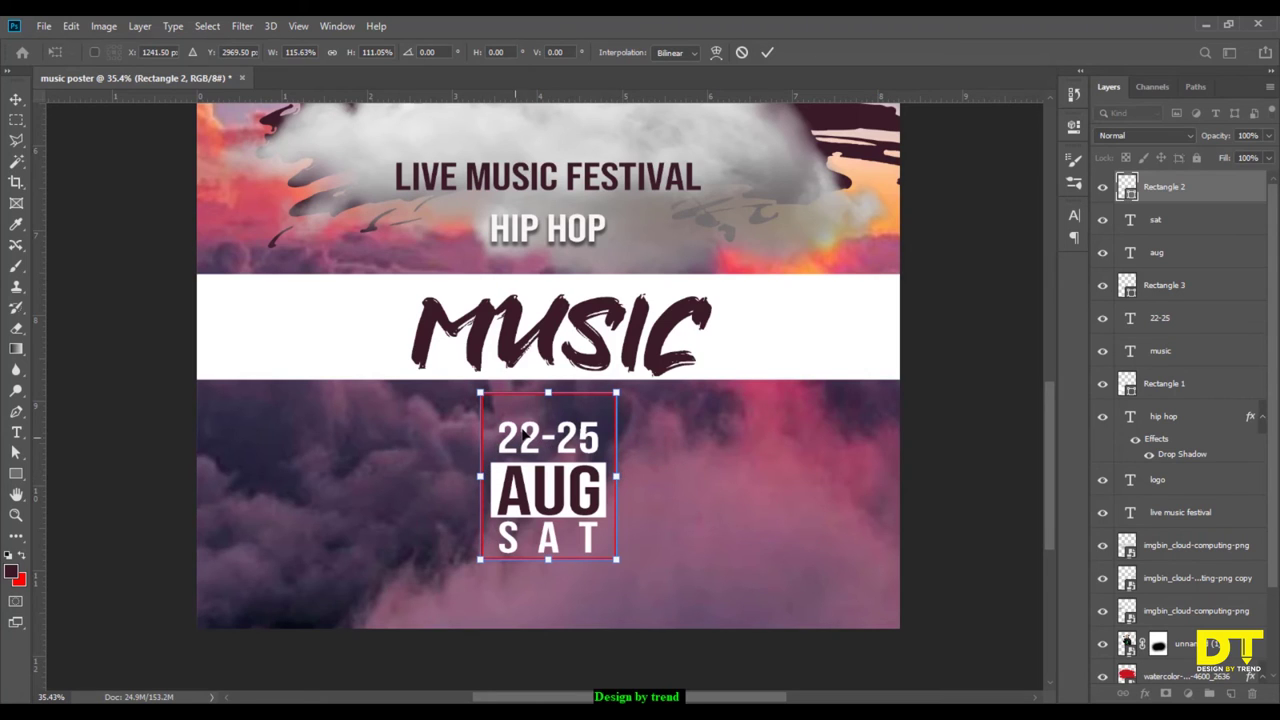
left_click_drag(547, 394, 547, 403)
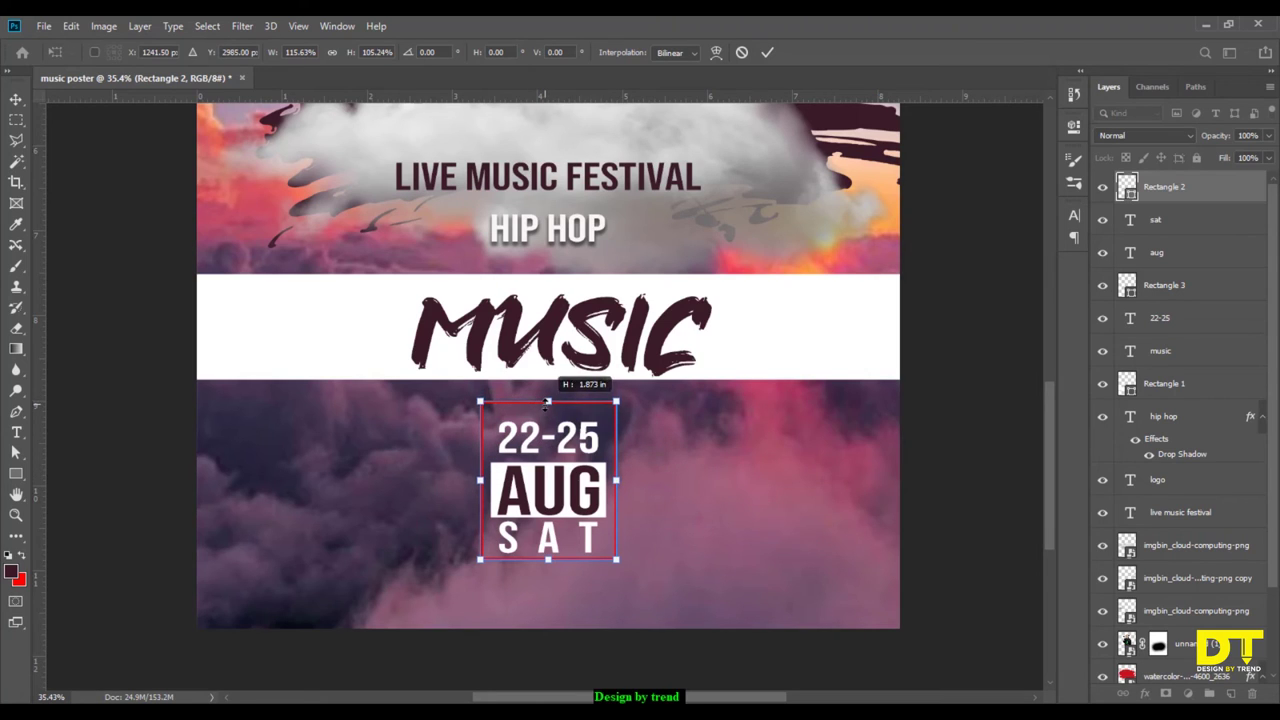
left_click(767, 52)
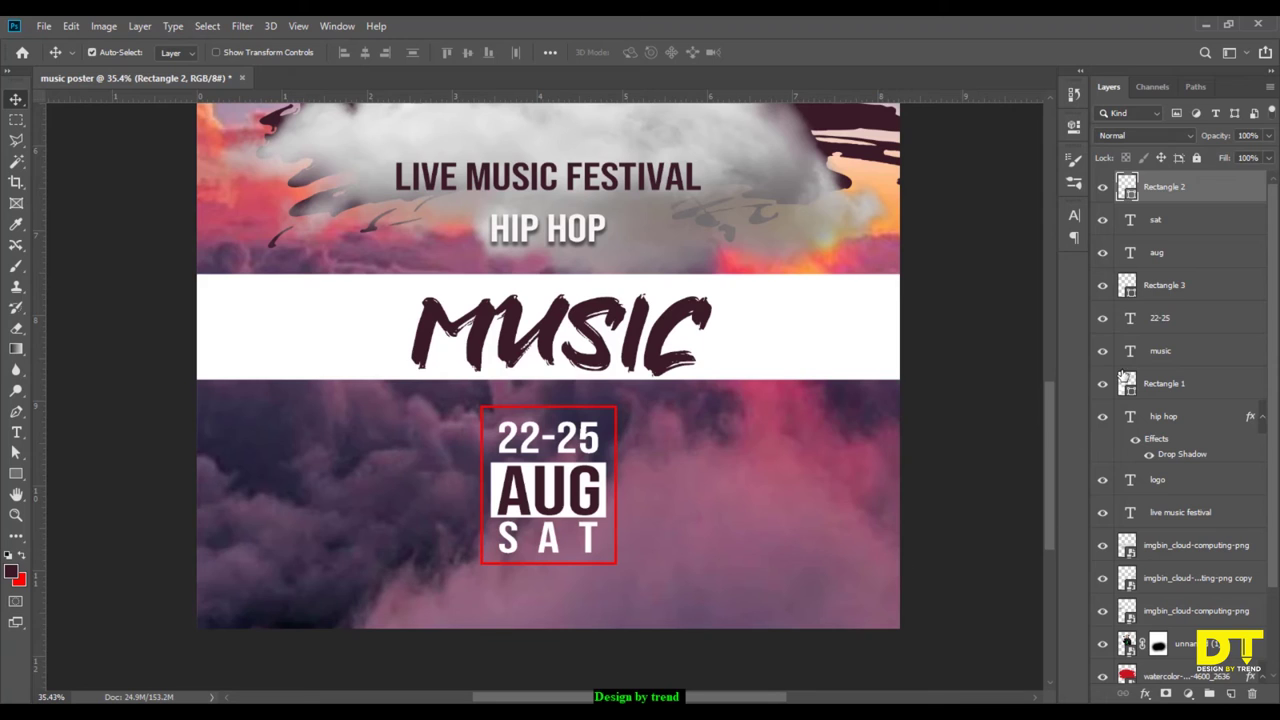
Duplicate Rectangle 2, enlarge the copy around the date box, and make its stroke white.
key("ctrl+j")
key("ctrl+t")
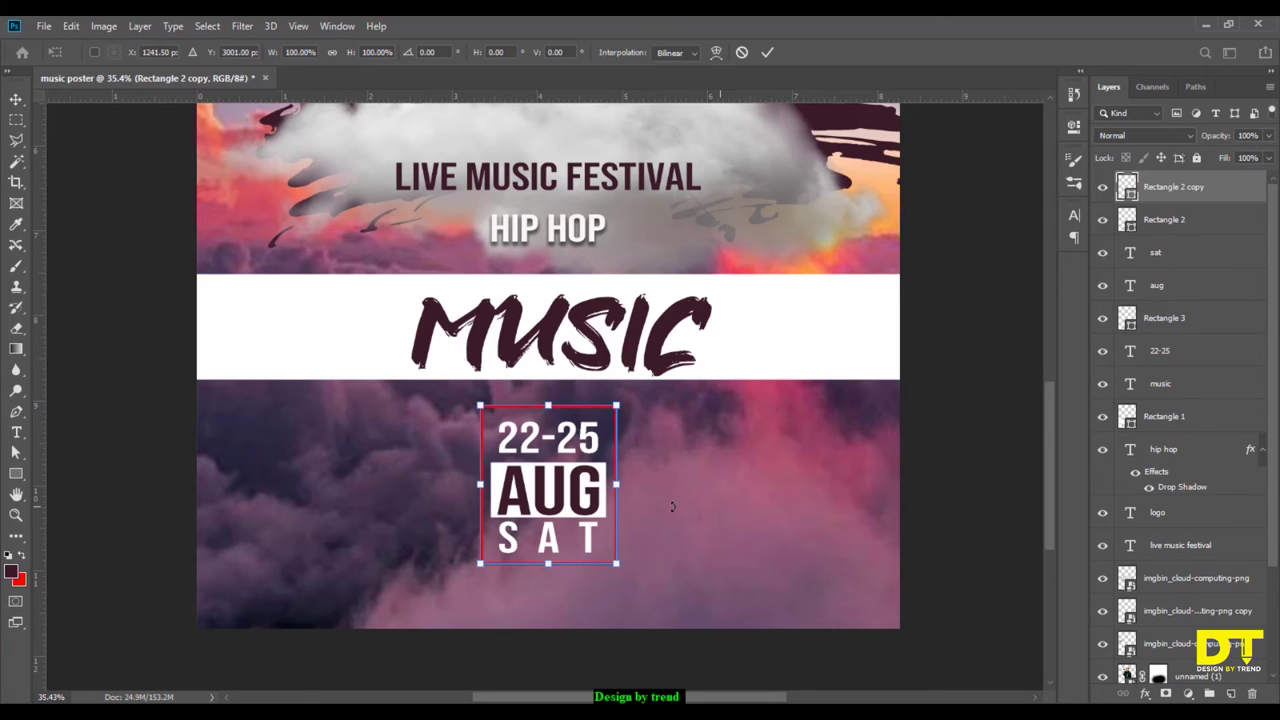
left_click_drag(617, 404, 627, 392)
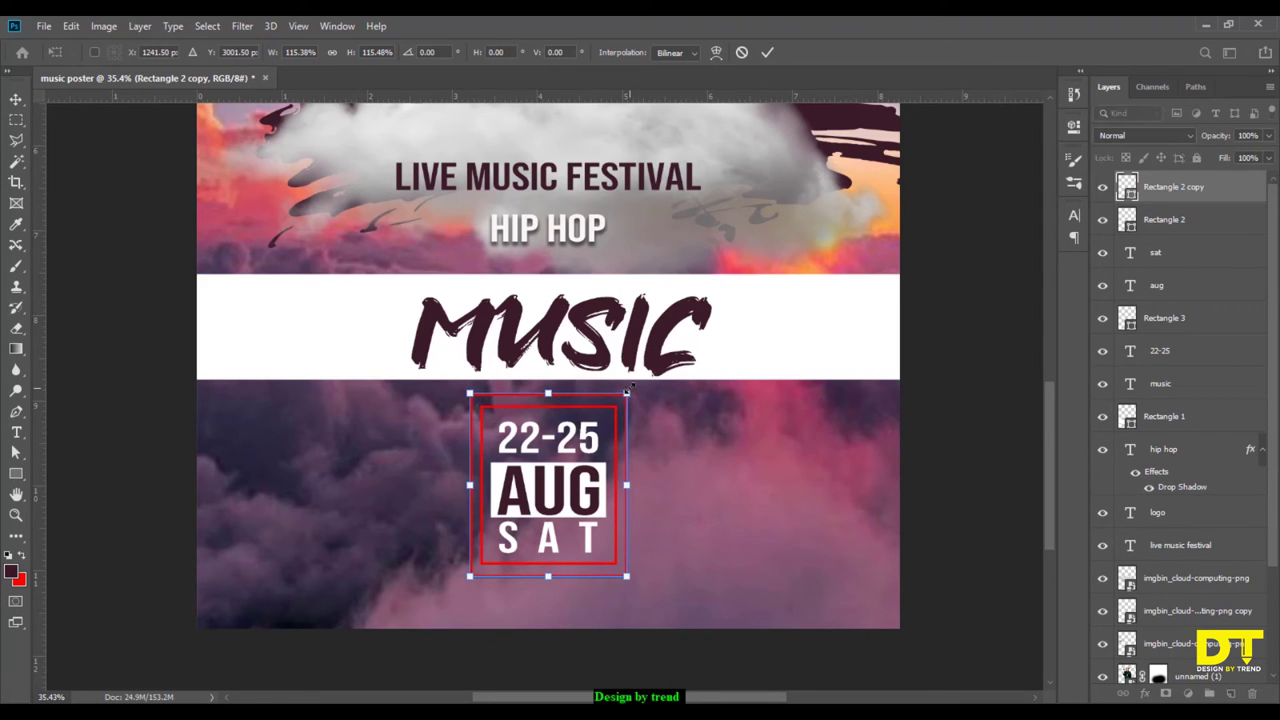
key("Return")
key("p")
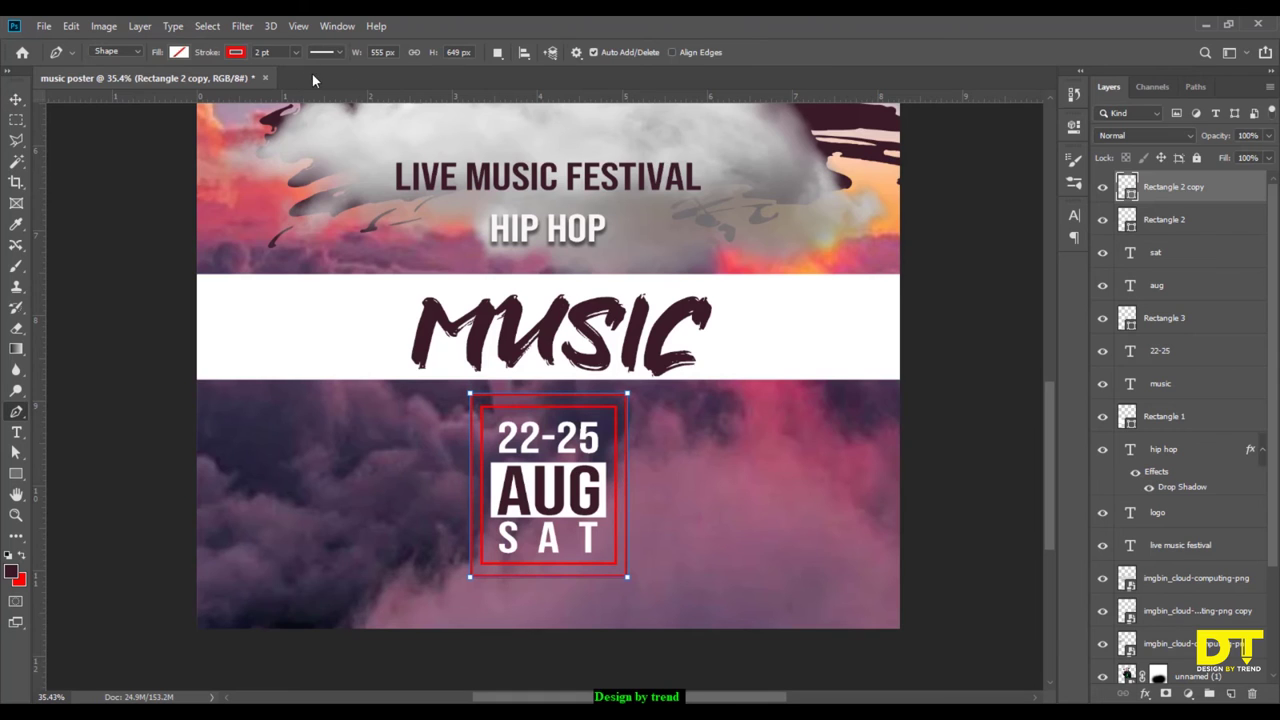
left_click(234, 55)
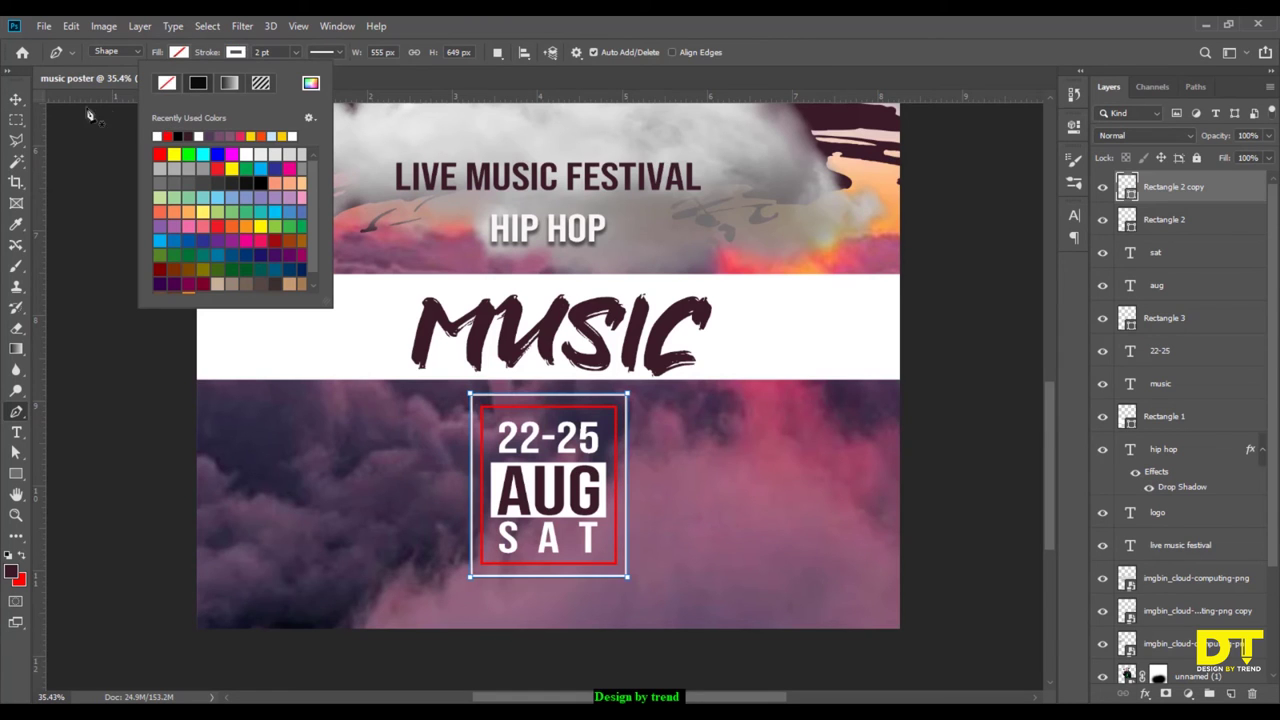
left_click(17, 99)
Select all date block layers and nudge the whole block slightly down.
scroll(658, 515, "down", 3)
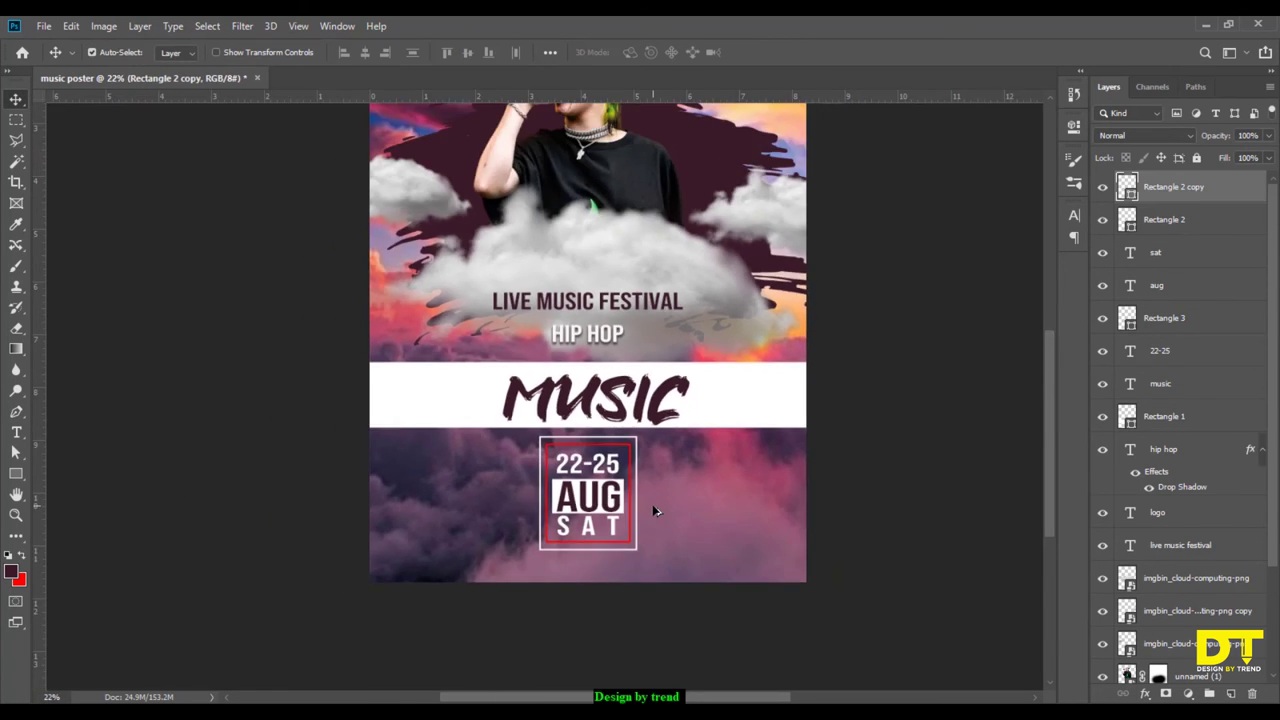
left_click(1204, 390)
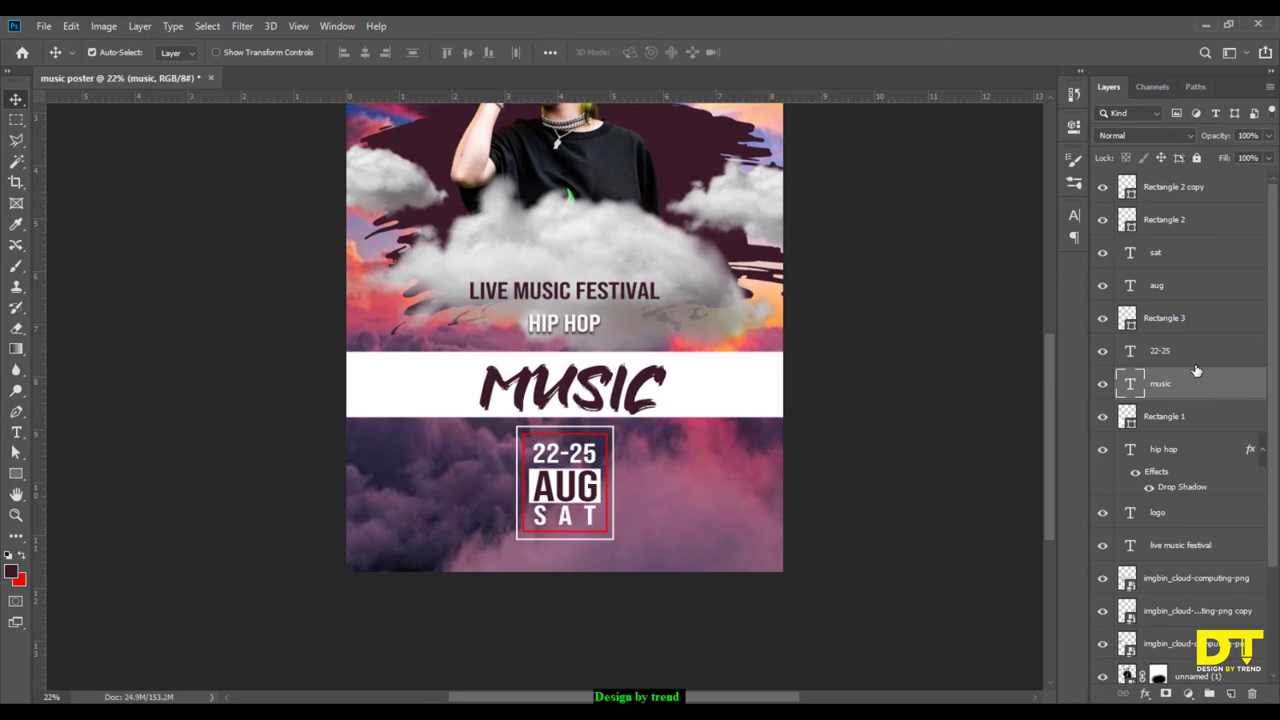
left_click(1197, 355)
left_click(1215, 189, "shift")
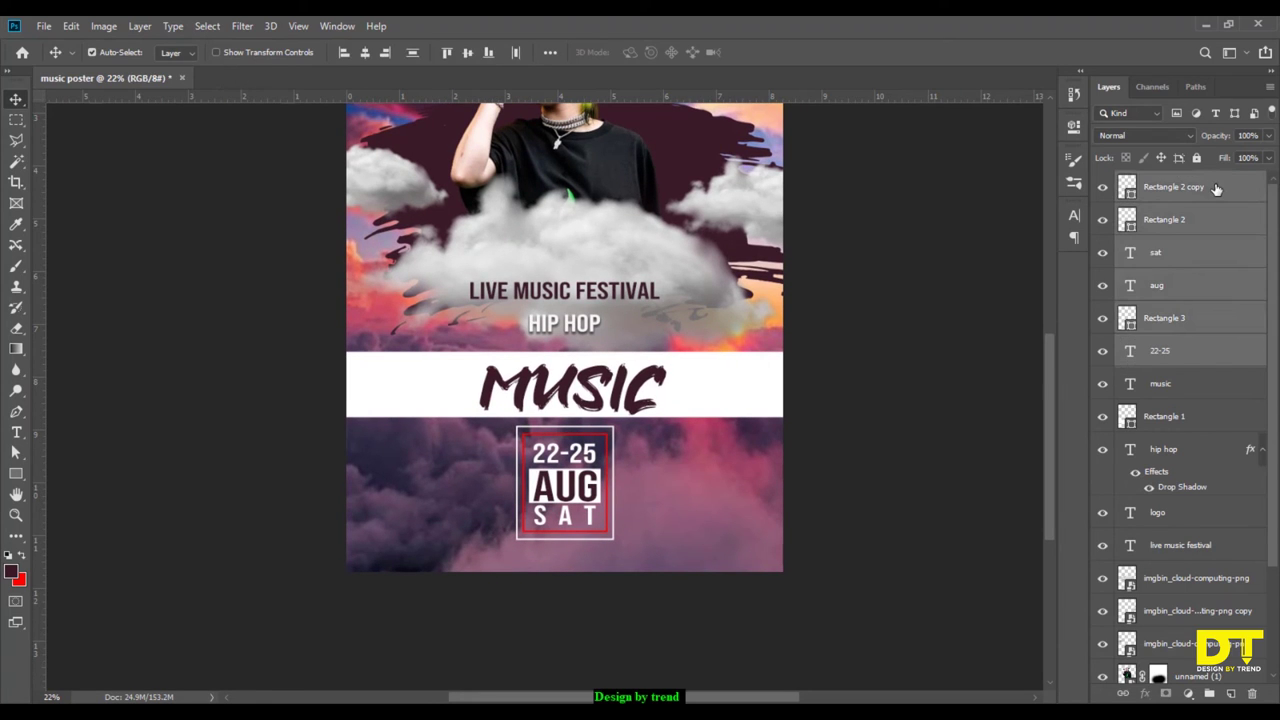
key("shift+Down")
key("shift+Down")
key("shift+Down")
key("shift+Down")
key("shift+Down")
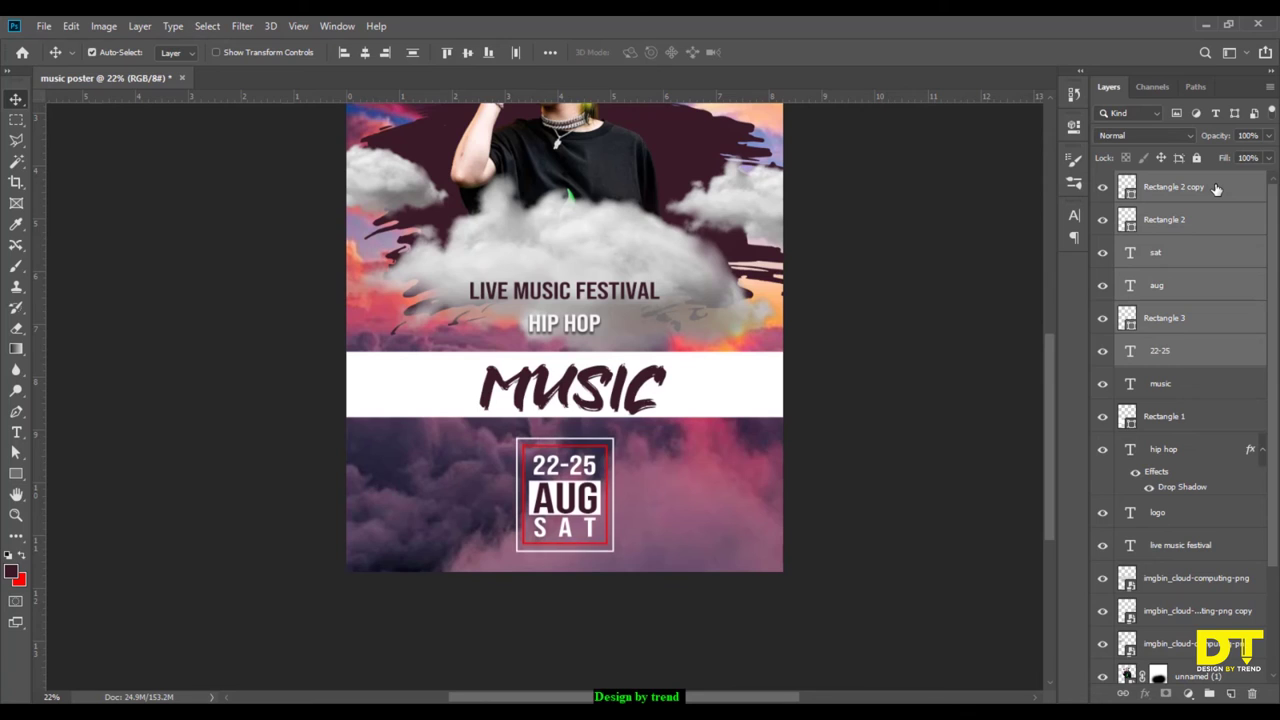
key("shift+Down")
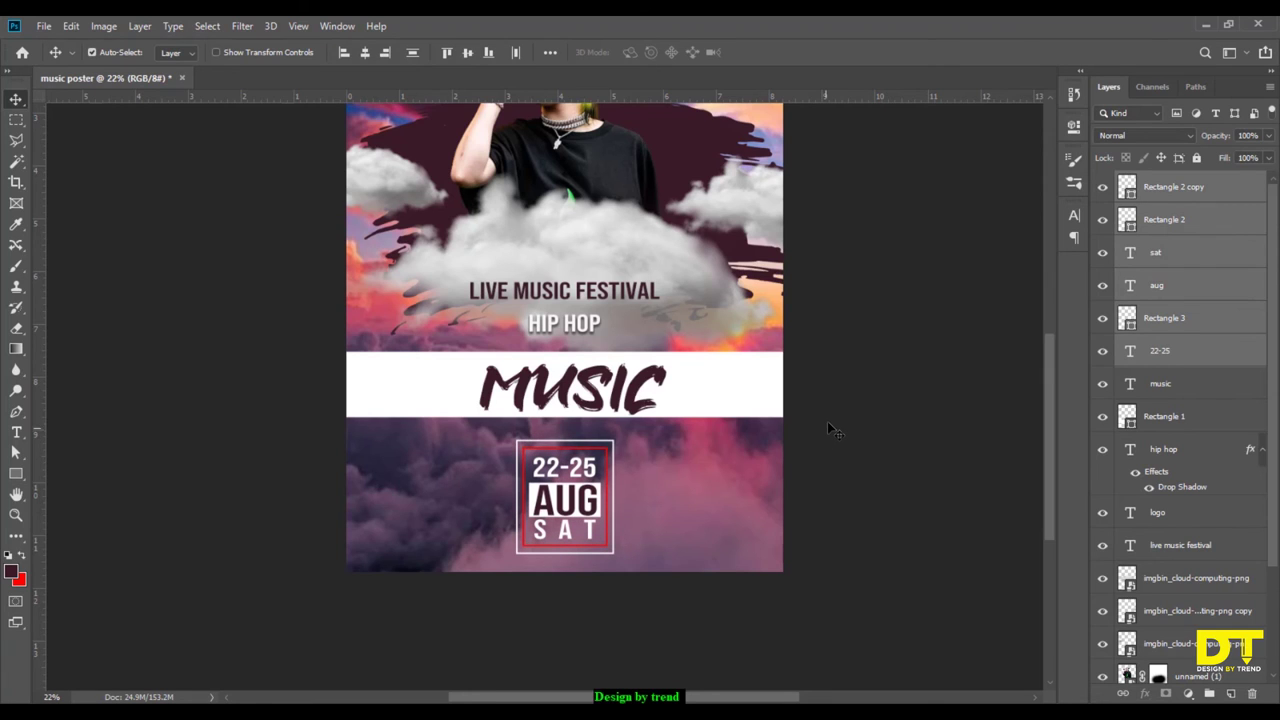
key("shift+Up")
left_click(851, 431)
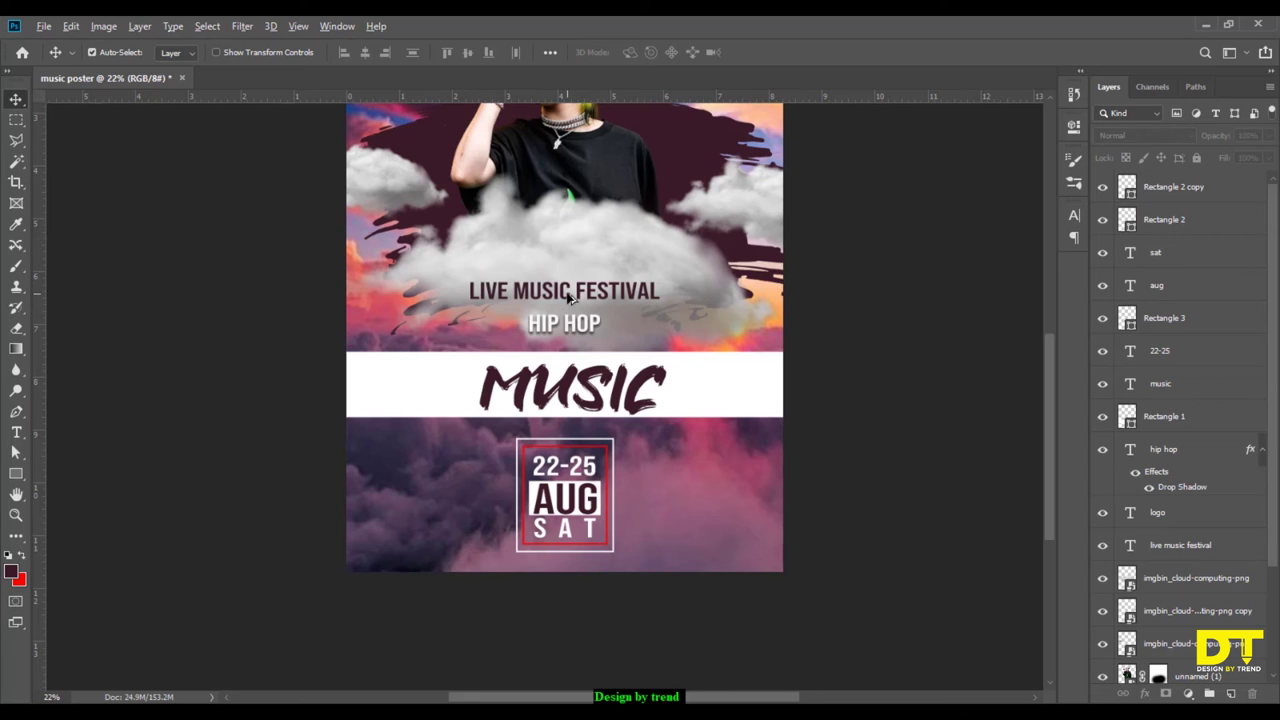
Place a copy of LIVE MUSIC FESTIVAL at the bottom and retype it as 'DELHI STADIUM'.
left_click_drag(573, 304, 713, 559)
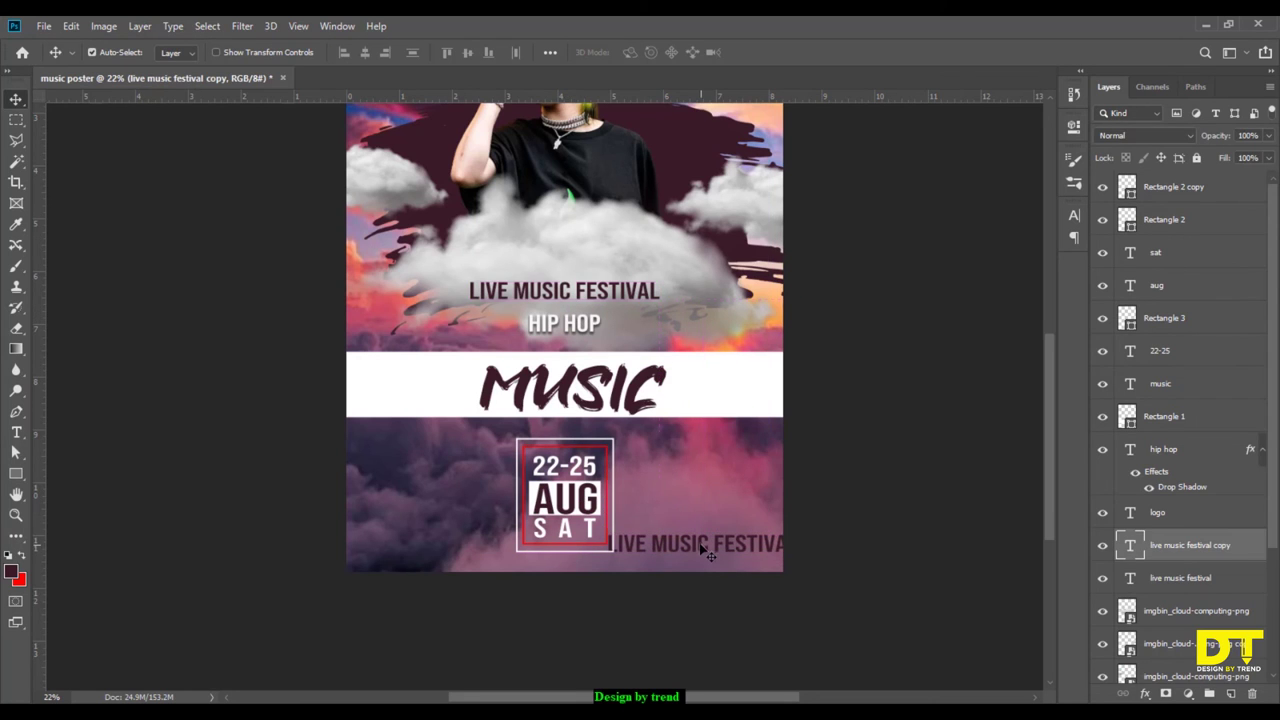
key("t")
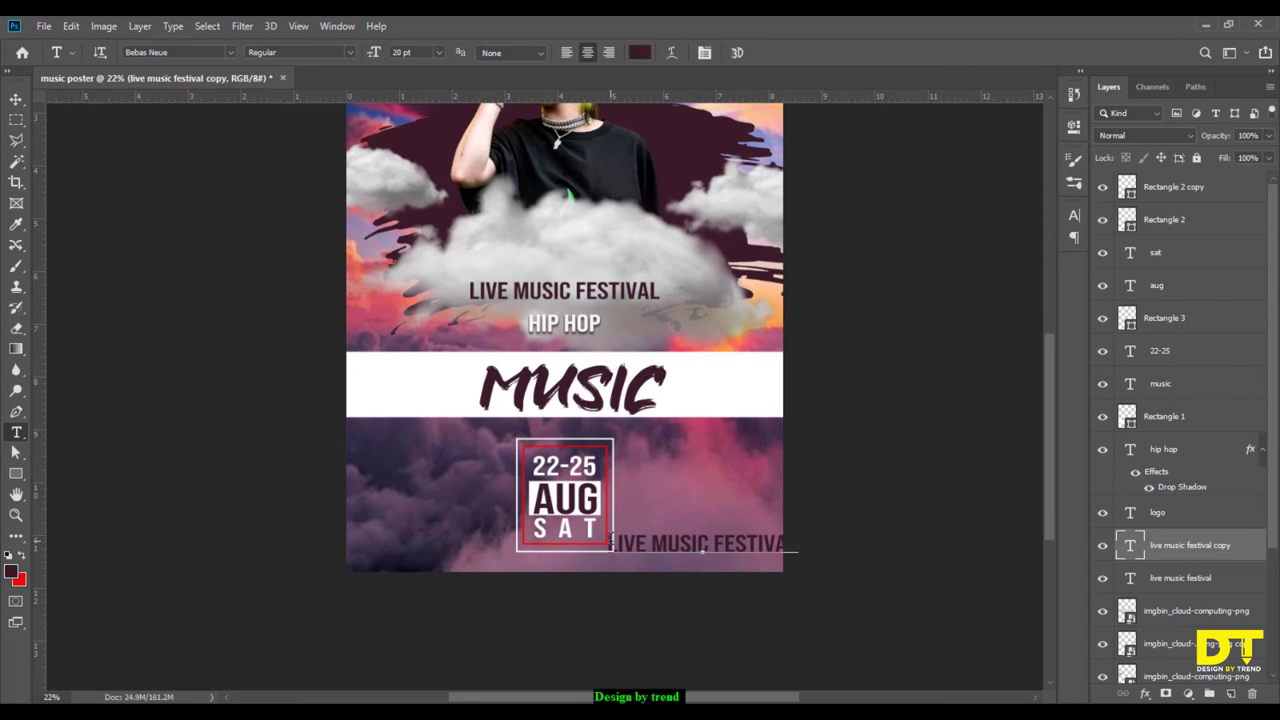
left_click_drag(612, 543, 888, 549)
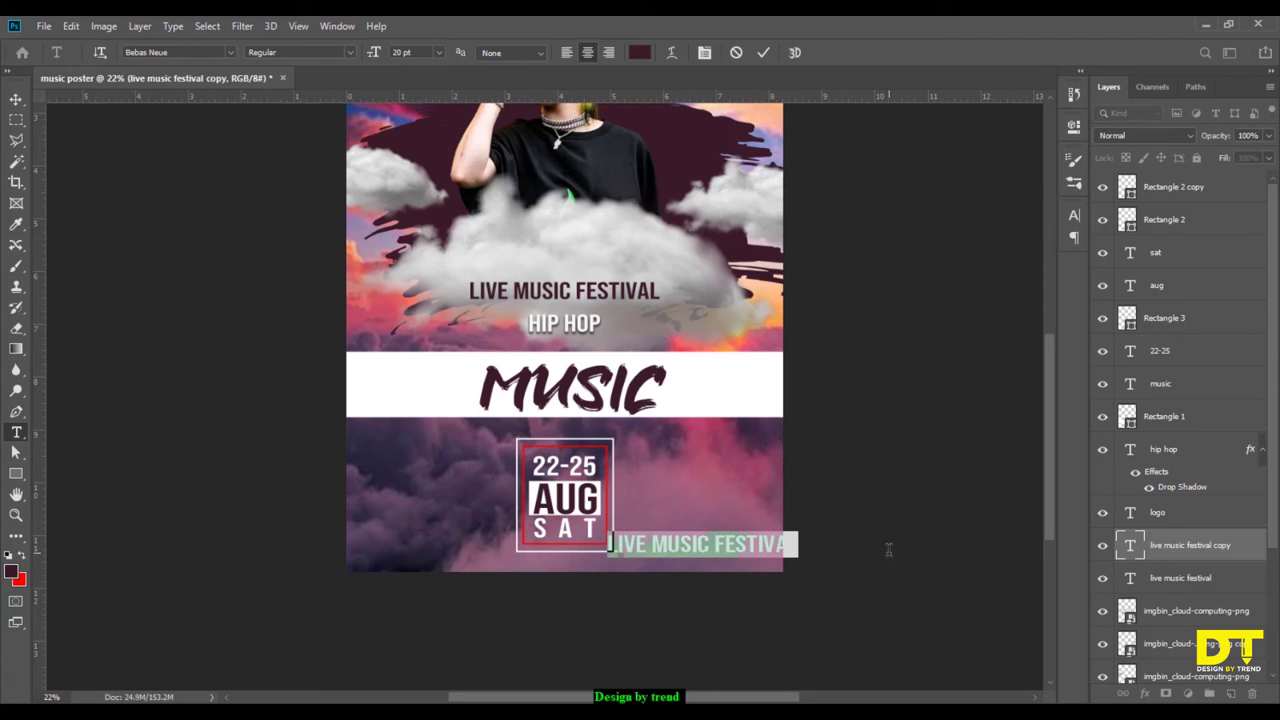
type("DELH")
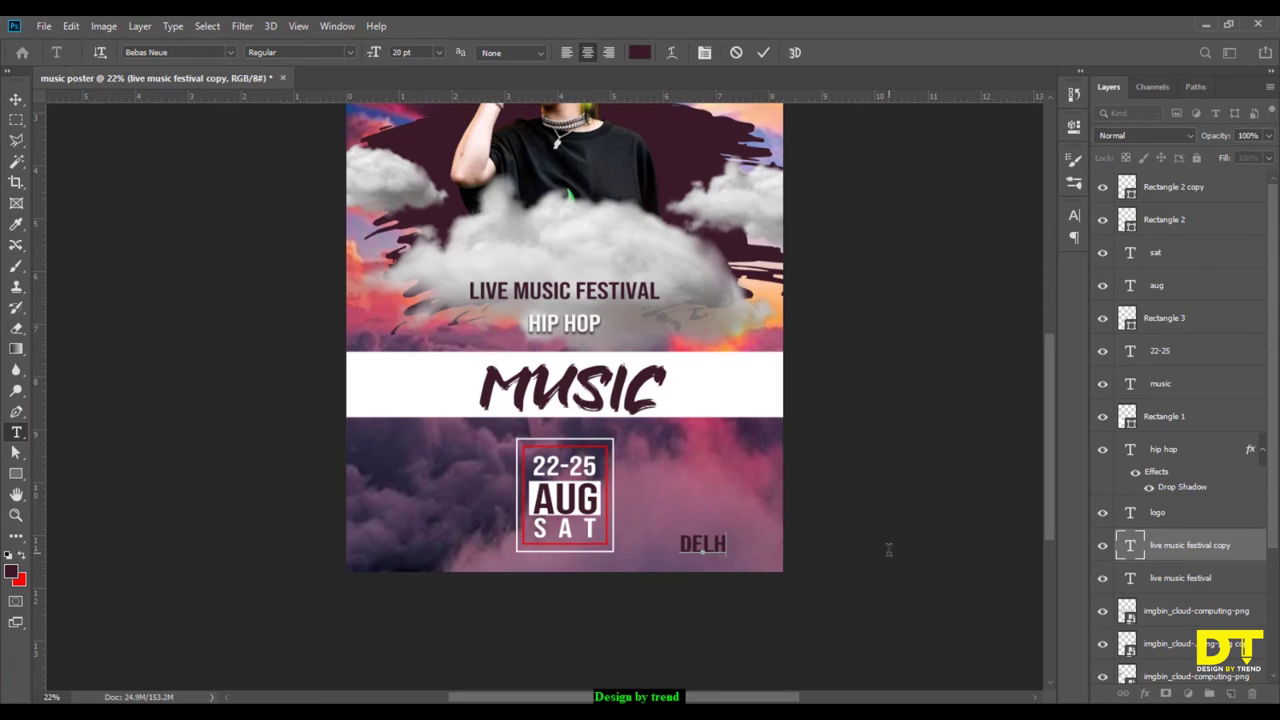
type("I STA")
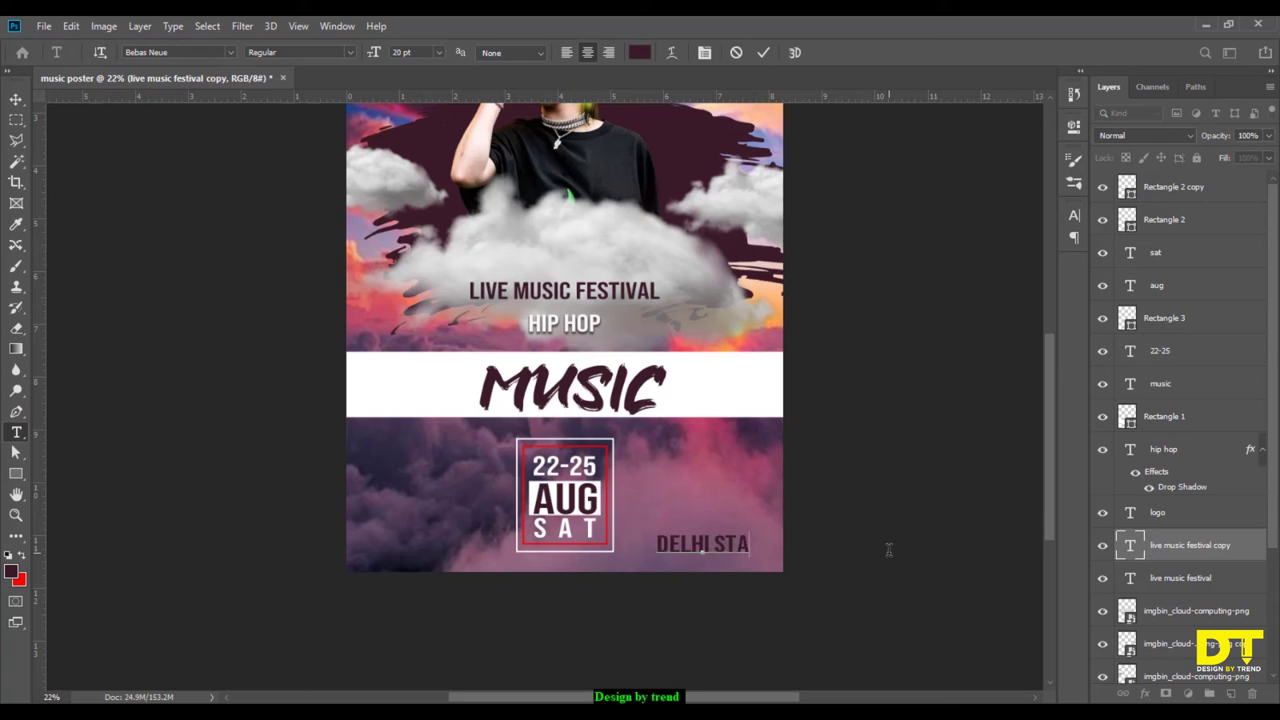
type("DIUM")
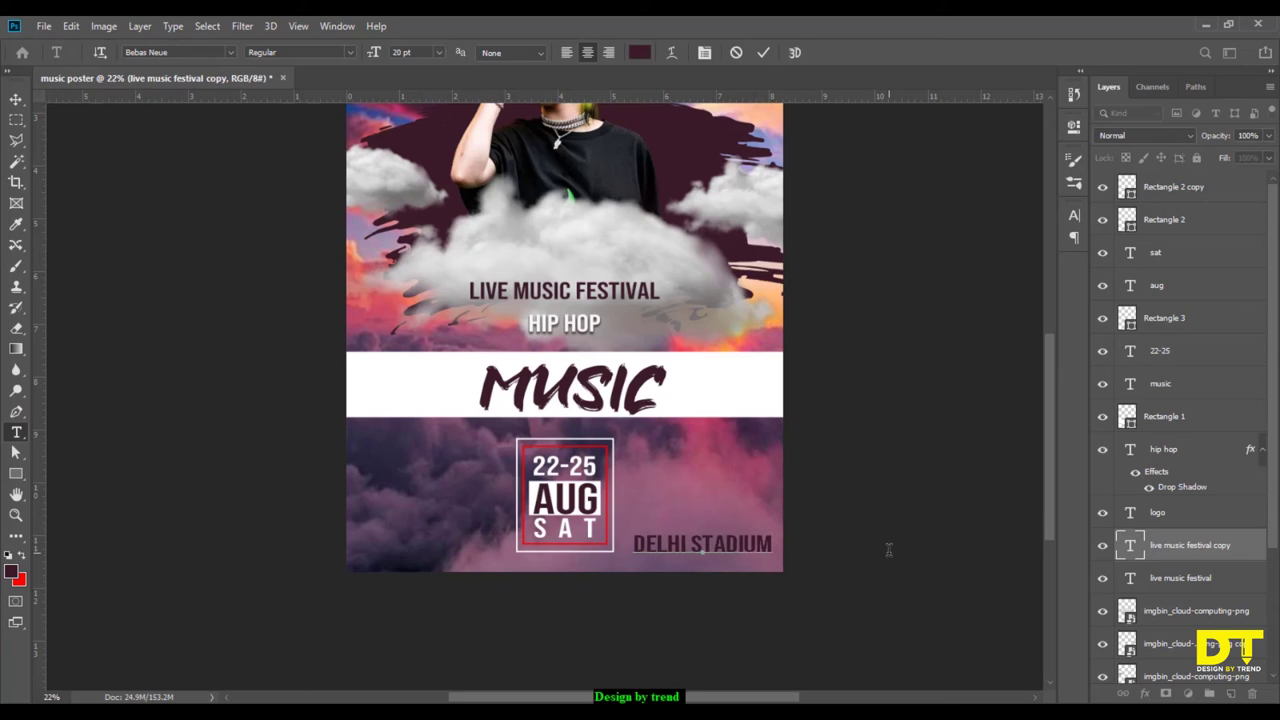
left_click(763, 54)
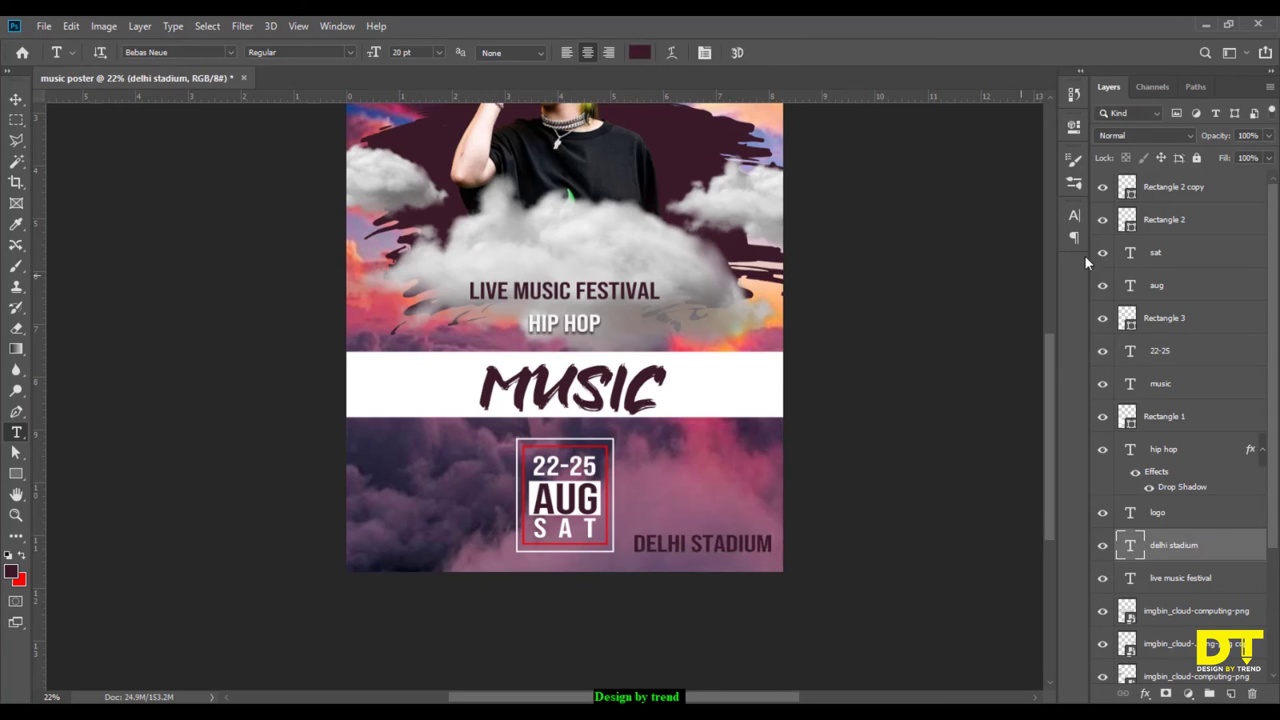
Set the DELHI STADIUM text colour to #ffffff and size to 6 pt.
left_click(1074, 215)
left_click(1030, 306)
type("ffffff")
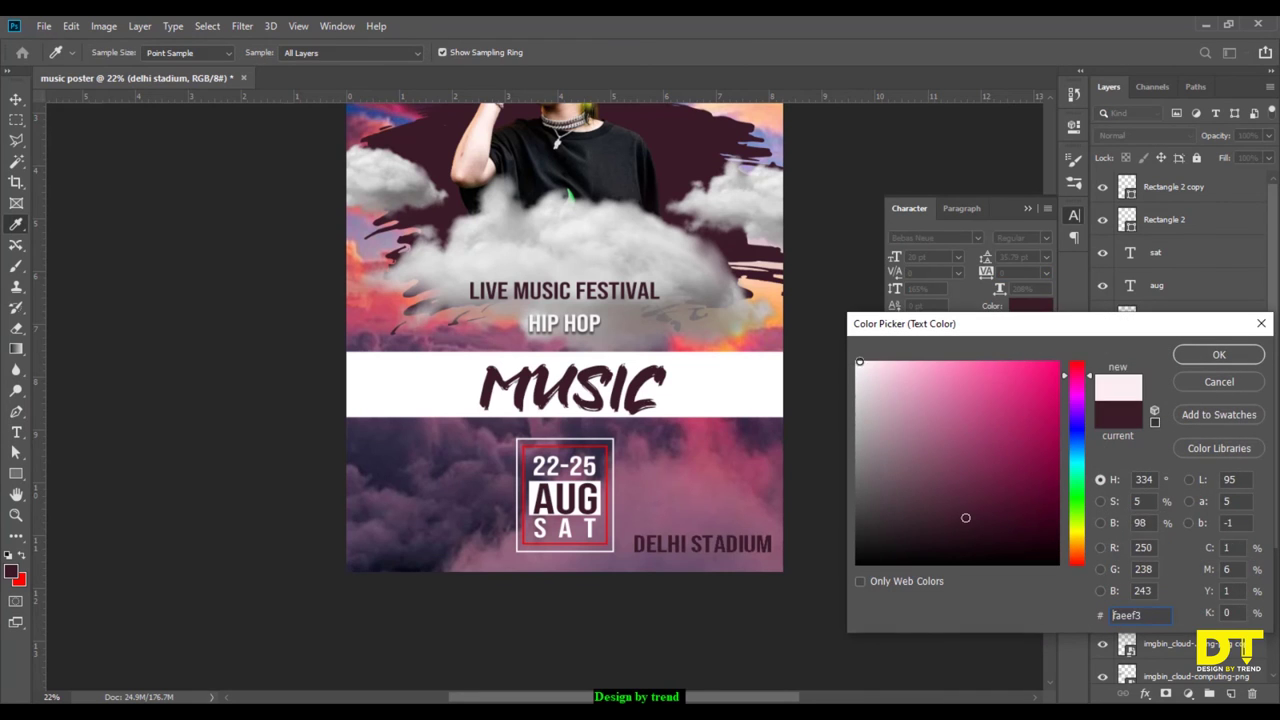
left_click(1208, 355)
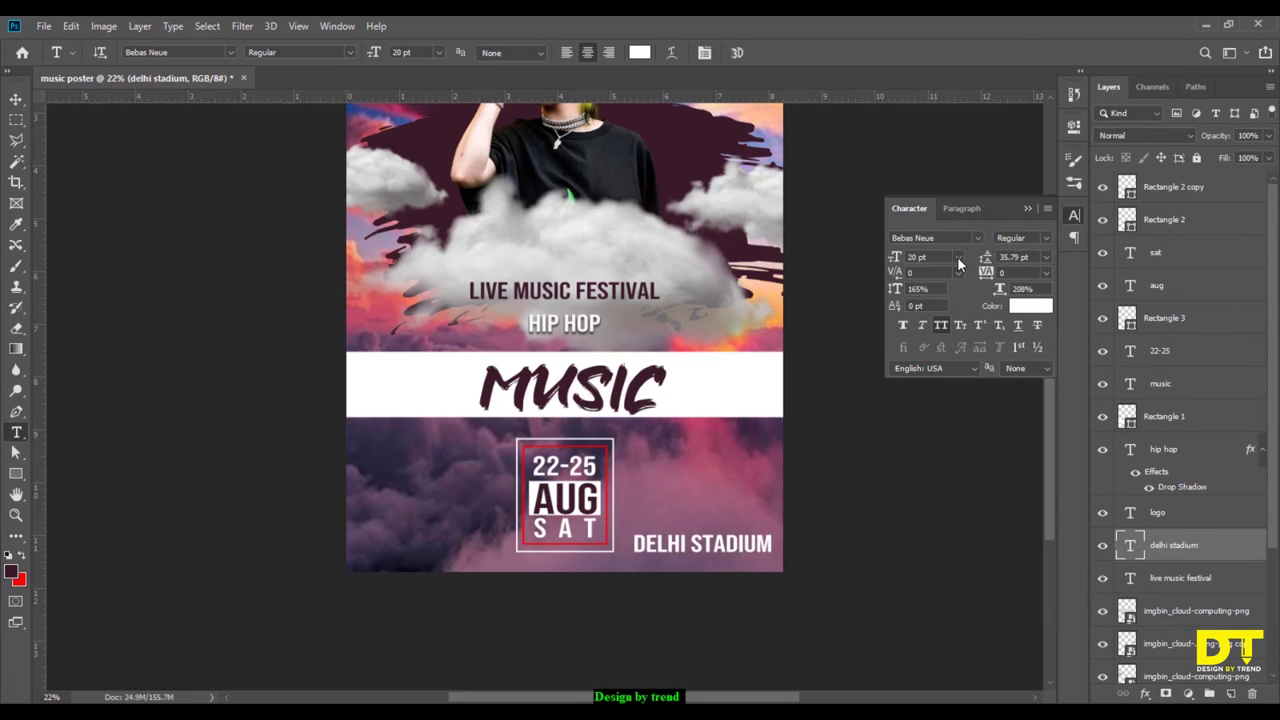
left_click(958, 258)
left_click(930, 293)
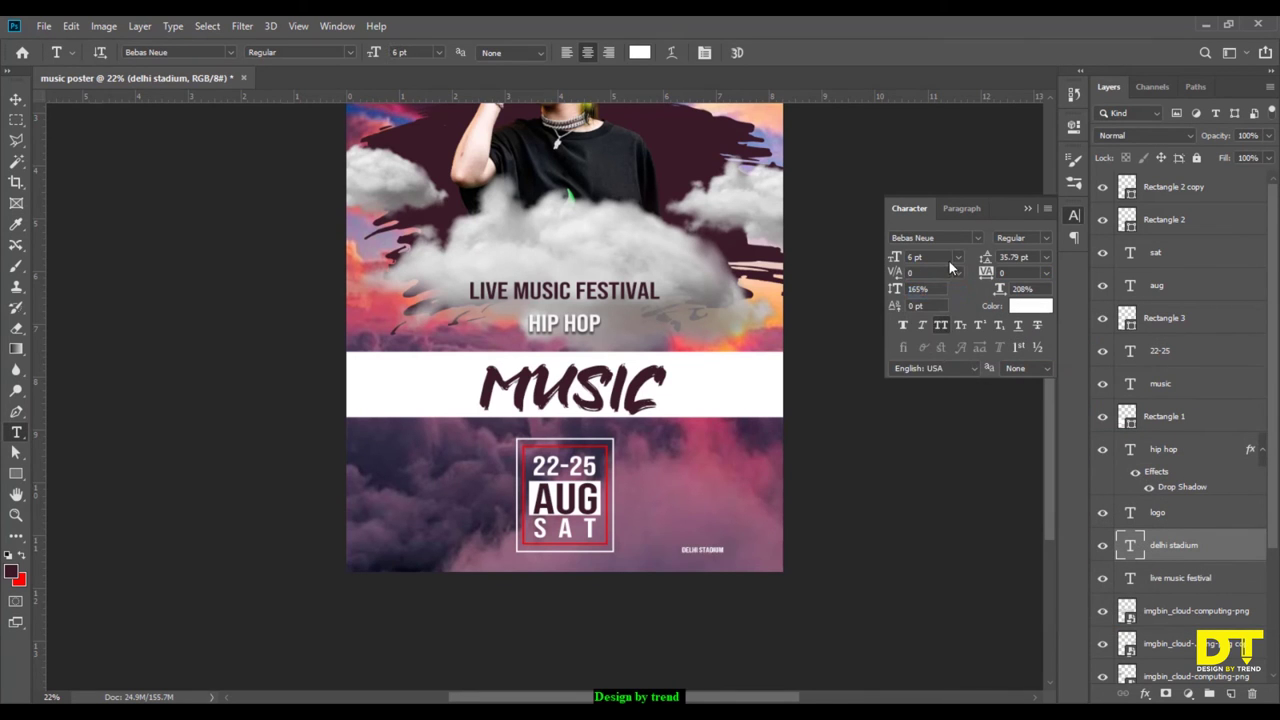
left_click(1027, 208)
Scale DELHI STADIUM up to about 193% and place it beneath the date box.
scroll(151, 205, "up", 1)
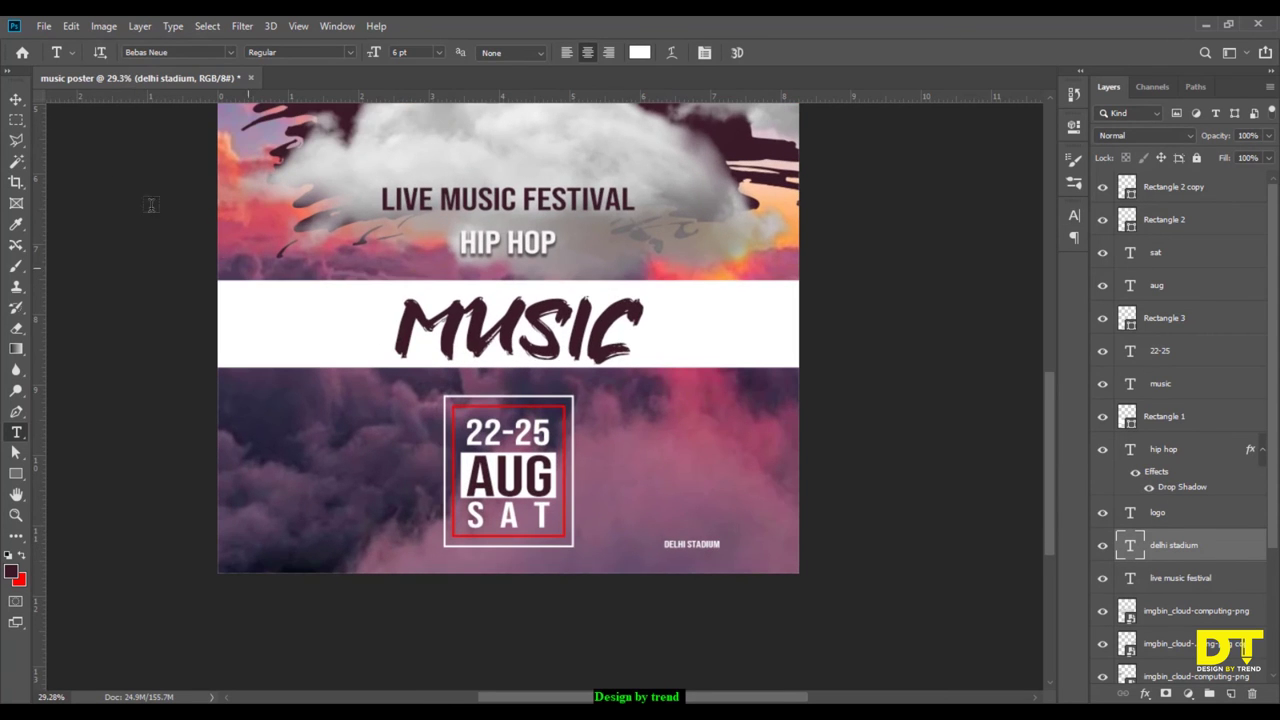
left_click(15, 100)
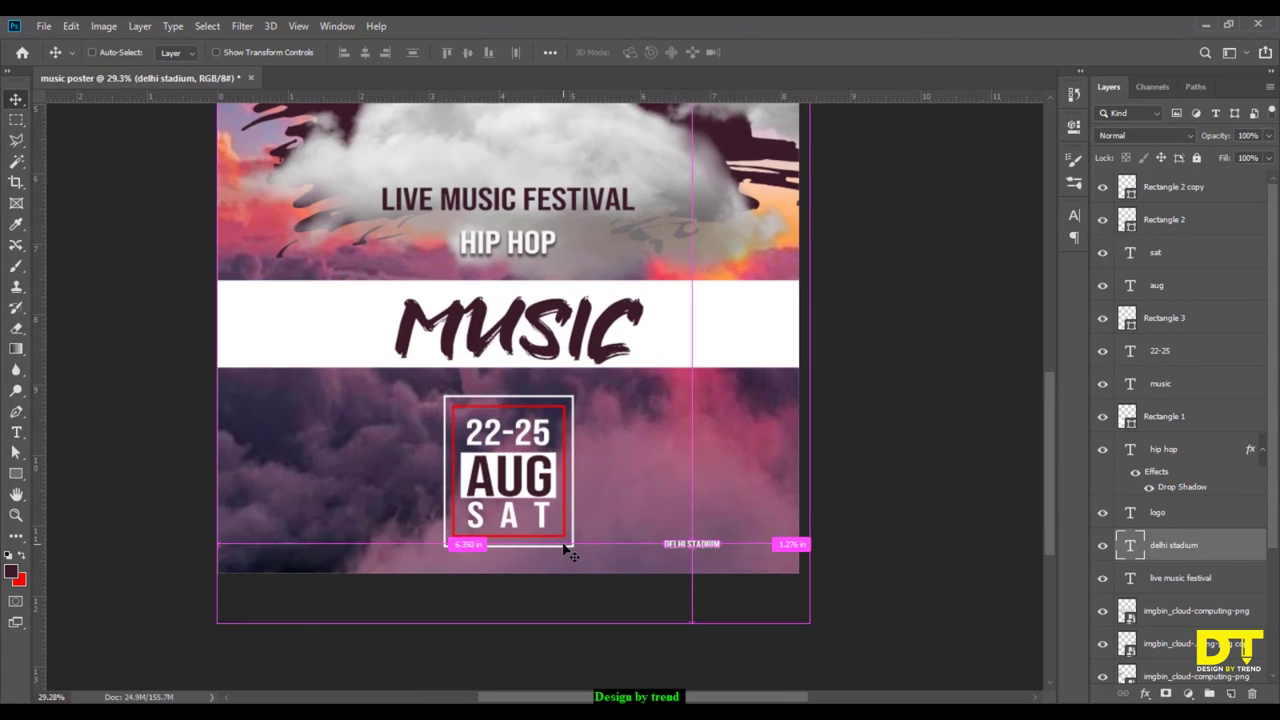
key("ctrl+t")
mouse_move(726, 533)
left_mouse_down()
mouse_move(771, 552)
mouse_move(537, 564)
mouse_move(569, 562)
left_mouse_up()
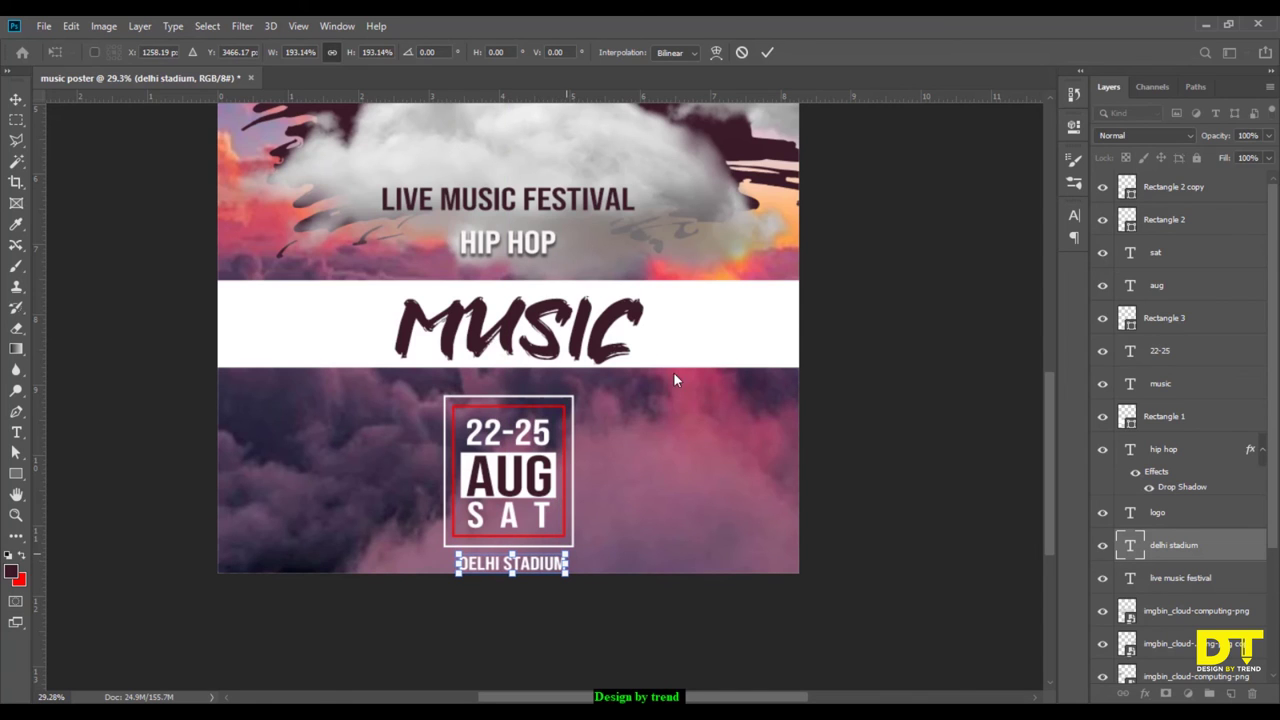
left_click(768, 48)
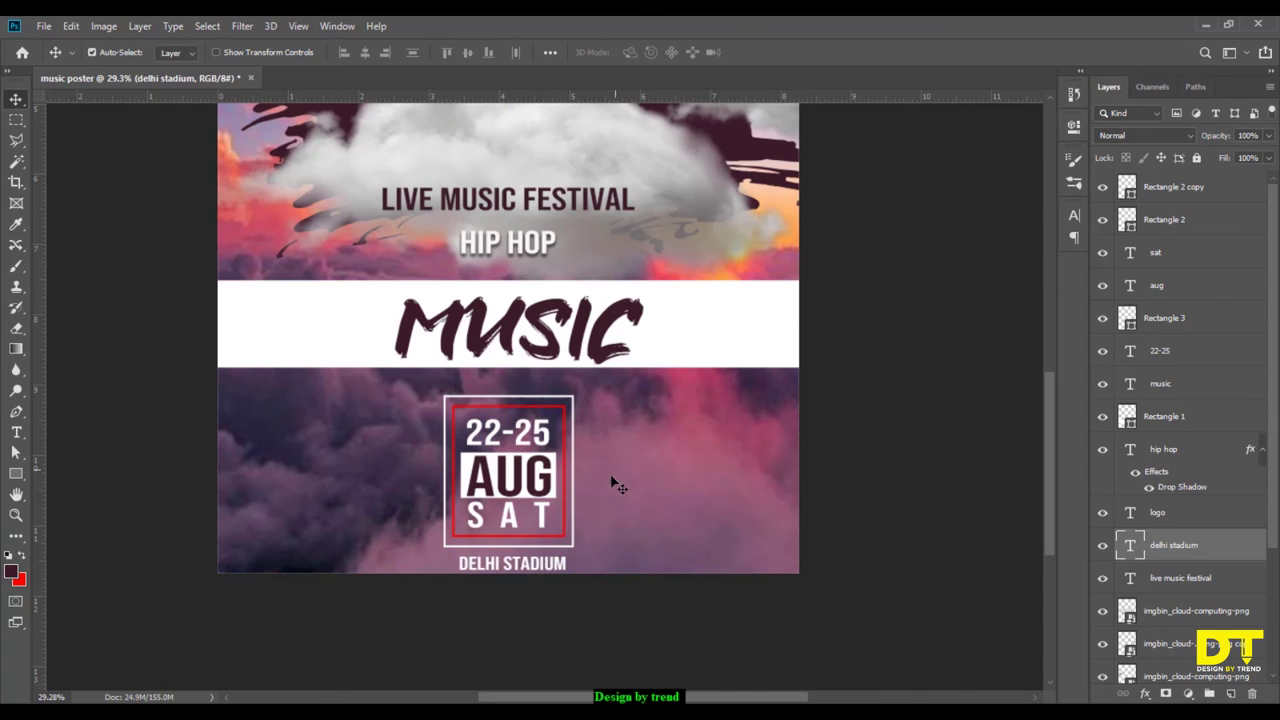
Centre DELHI STADIUM horizontally on the poster against the Background layer.
scroll(1200, 500, "down", 2)
scroll(1200, 500, "down", 3)
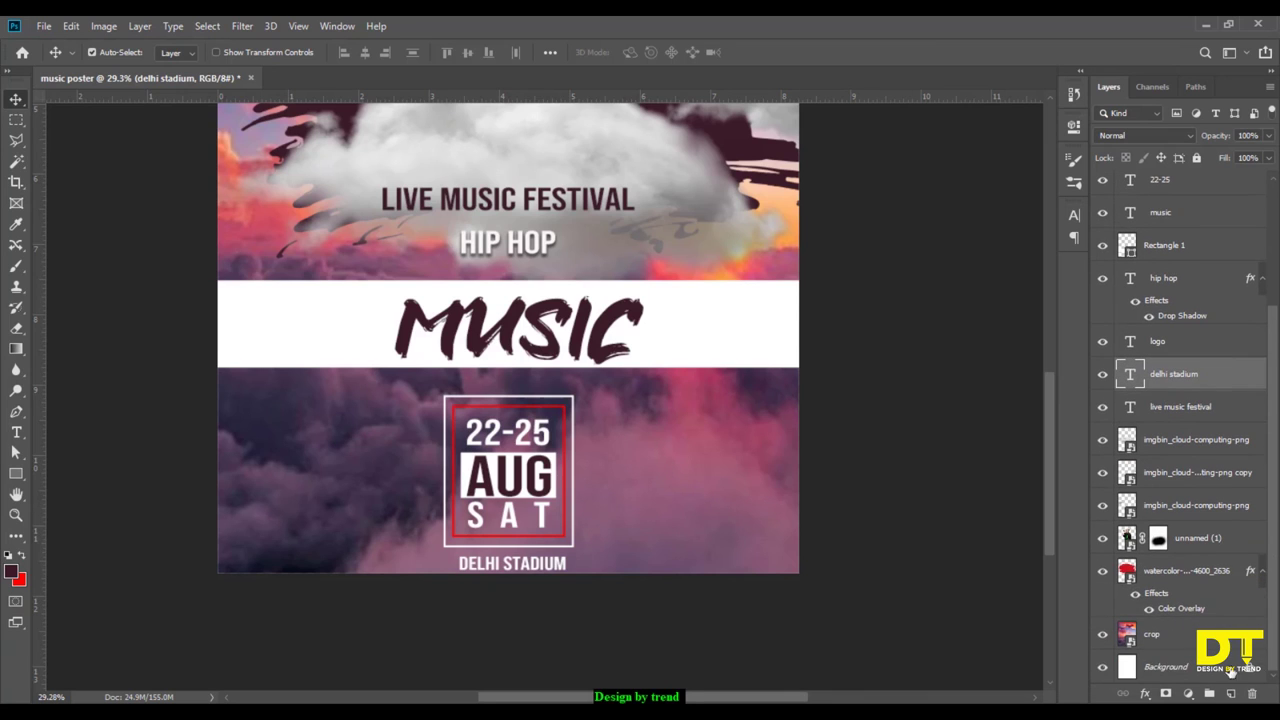
left_click(1165, 666, "ctrl")
left_click(364, 52)
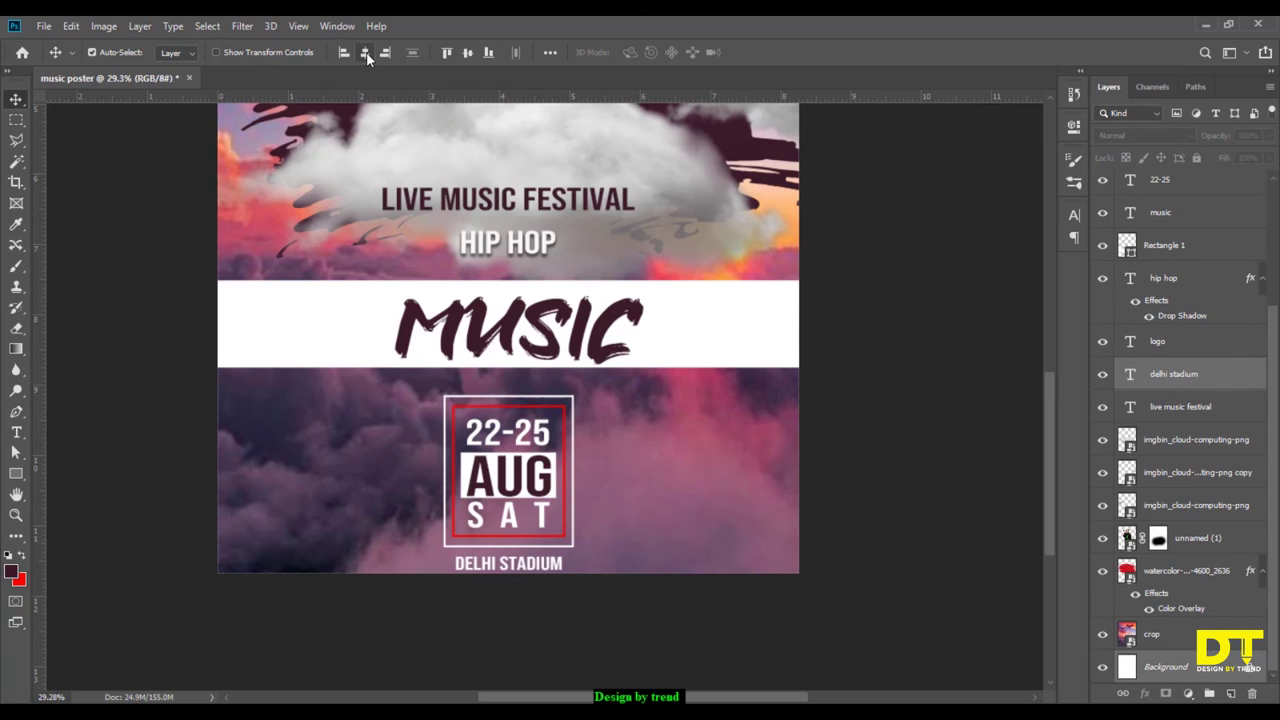
left_click(888, 366)
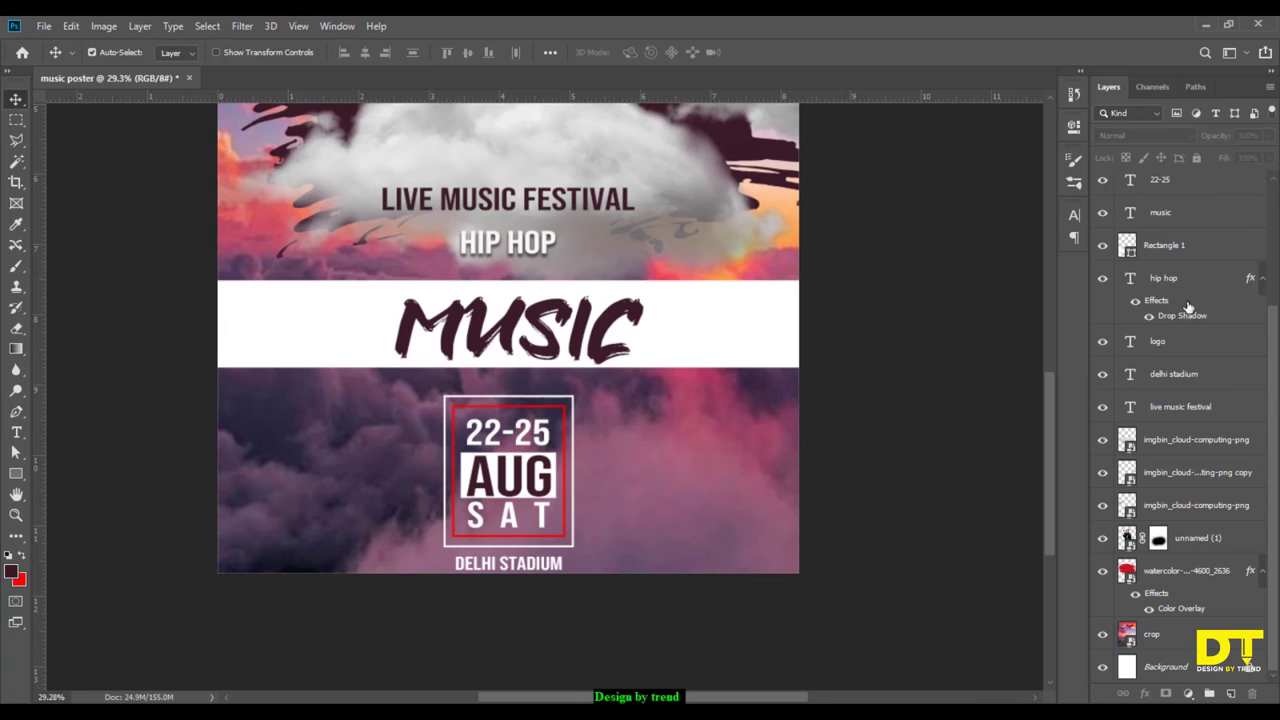
Select all the date box layers and nudge them upward three steps.
scroll(1205, 330, "up", 1)
scroll(1205, 330, "up", 2)
scroll(1205, 330, "up", 1)
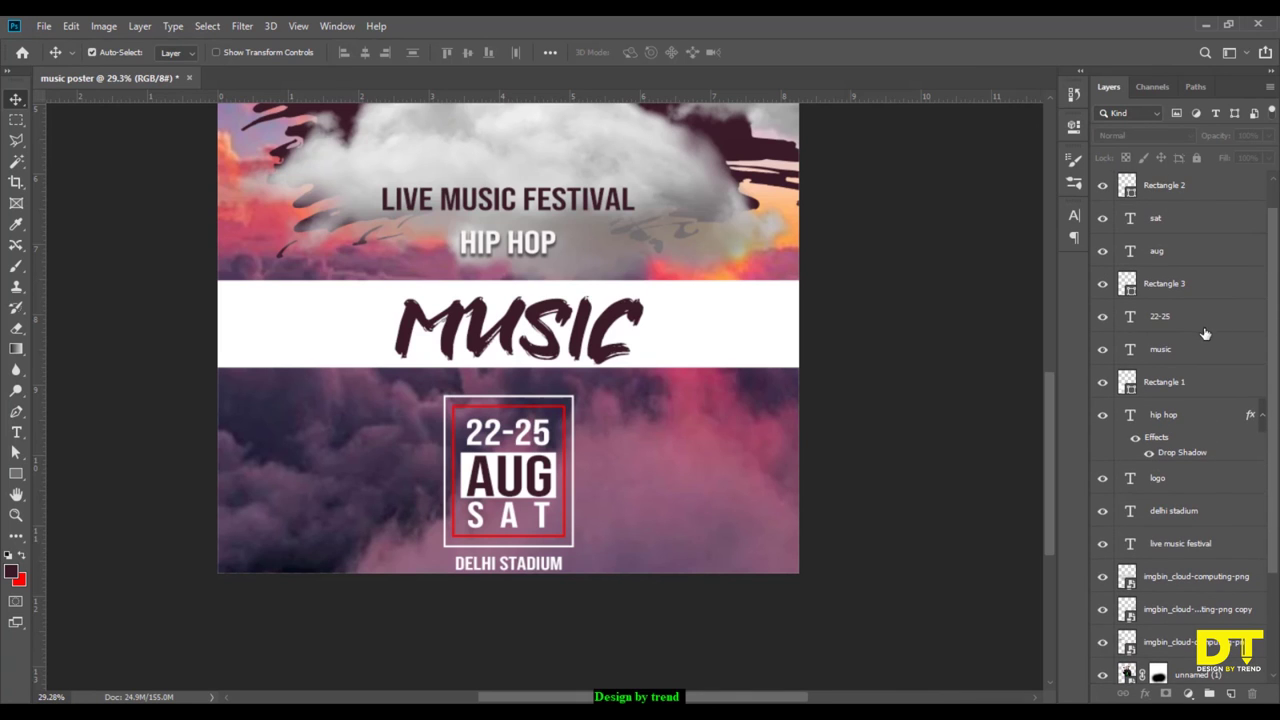
left_click(1205, 318)
scroll(1275, 283, "up", 1)
left_click(1213, 200, "shift")
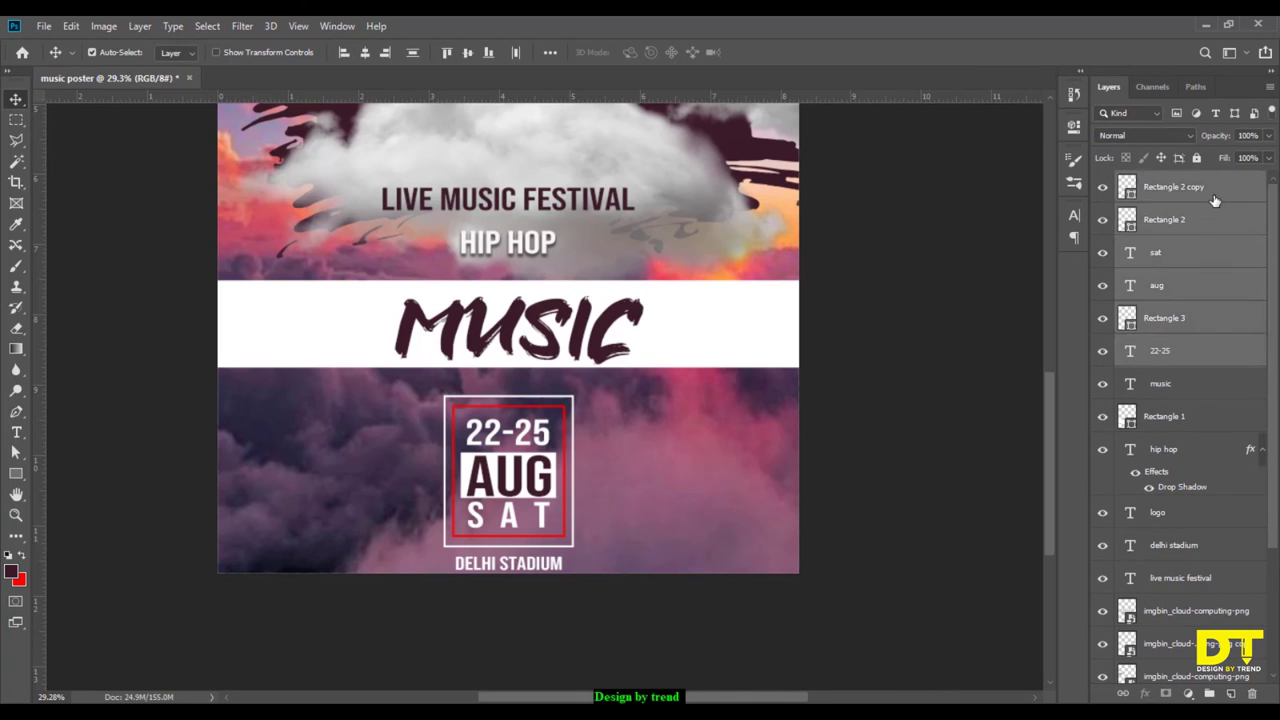
key("Up")
key("Up")
key("Up")
key("Up")
key("Up")
key("Up")
key("Up")
key("Up")
key("Up")
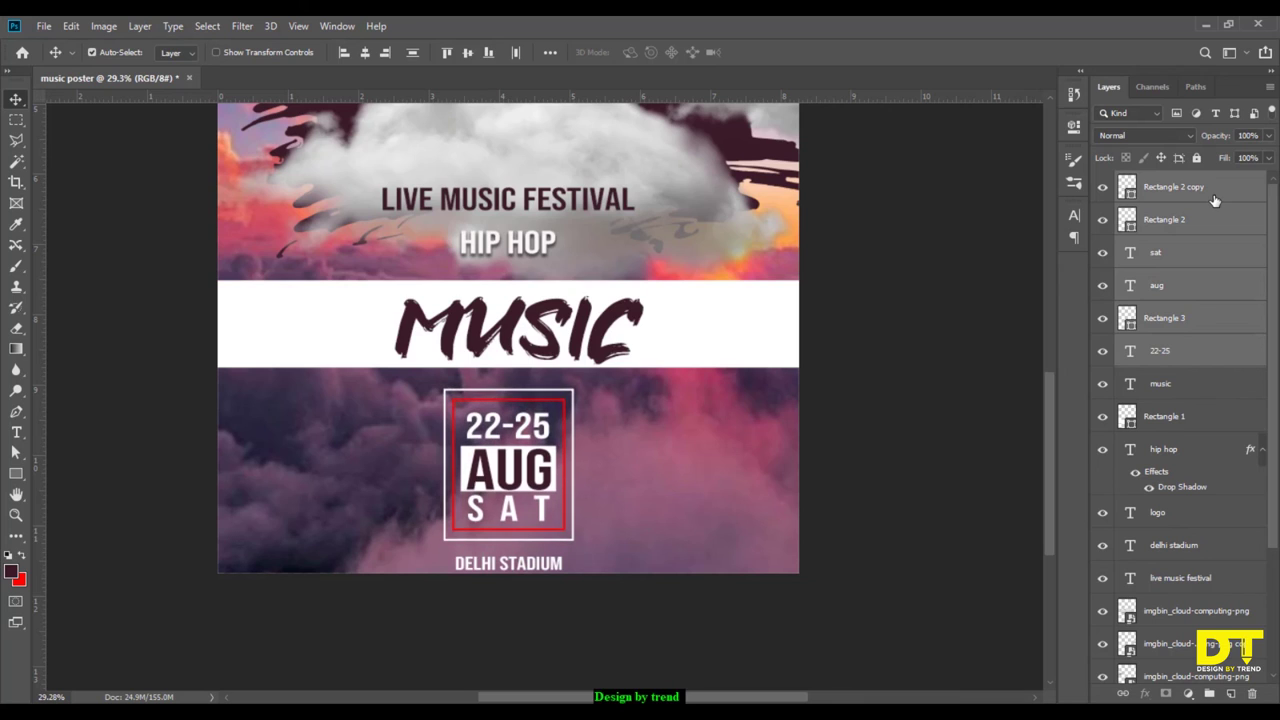
key("Up")
key("Up")
key("Up")
key("Up")
key("Up")
key("Up")
key("Up")
key("Up")
key("Up")
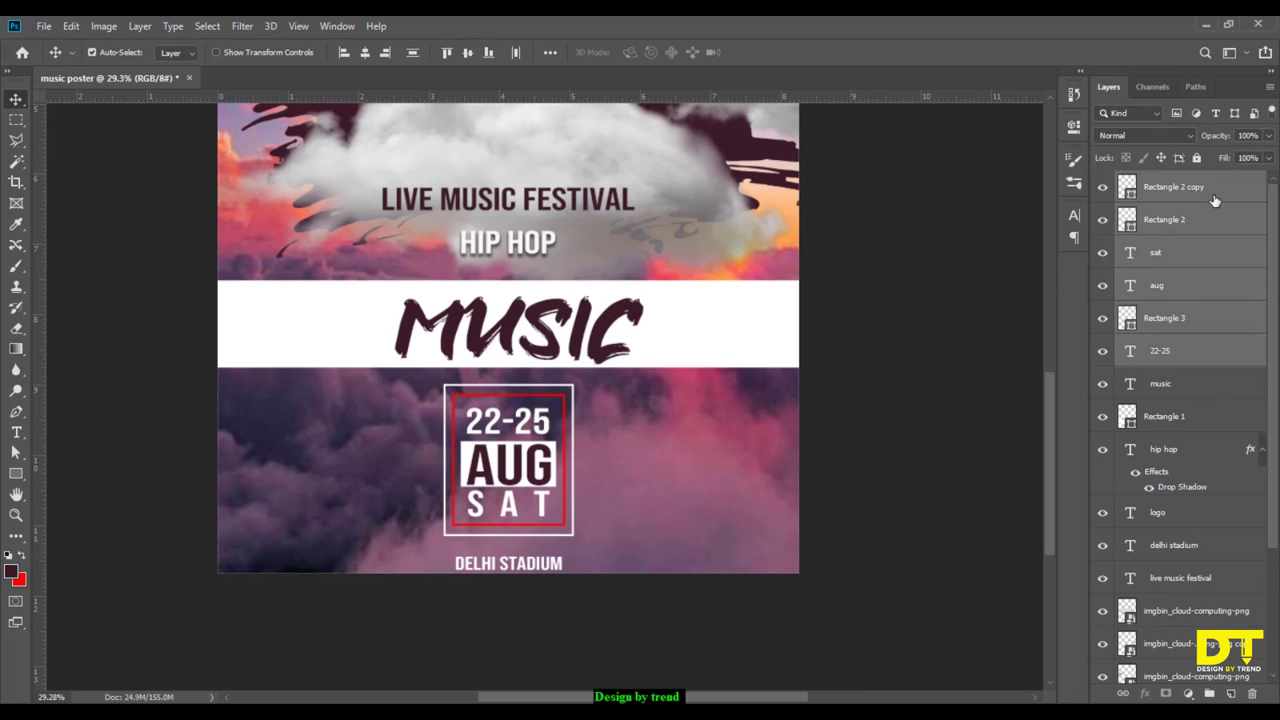
key("Up")
key("Up")
key("Up")
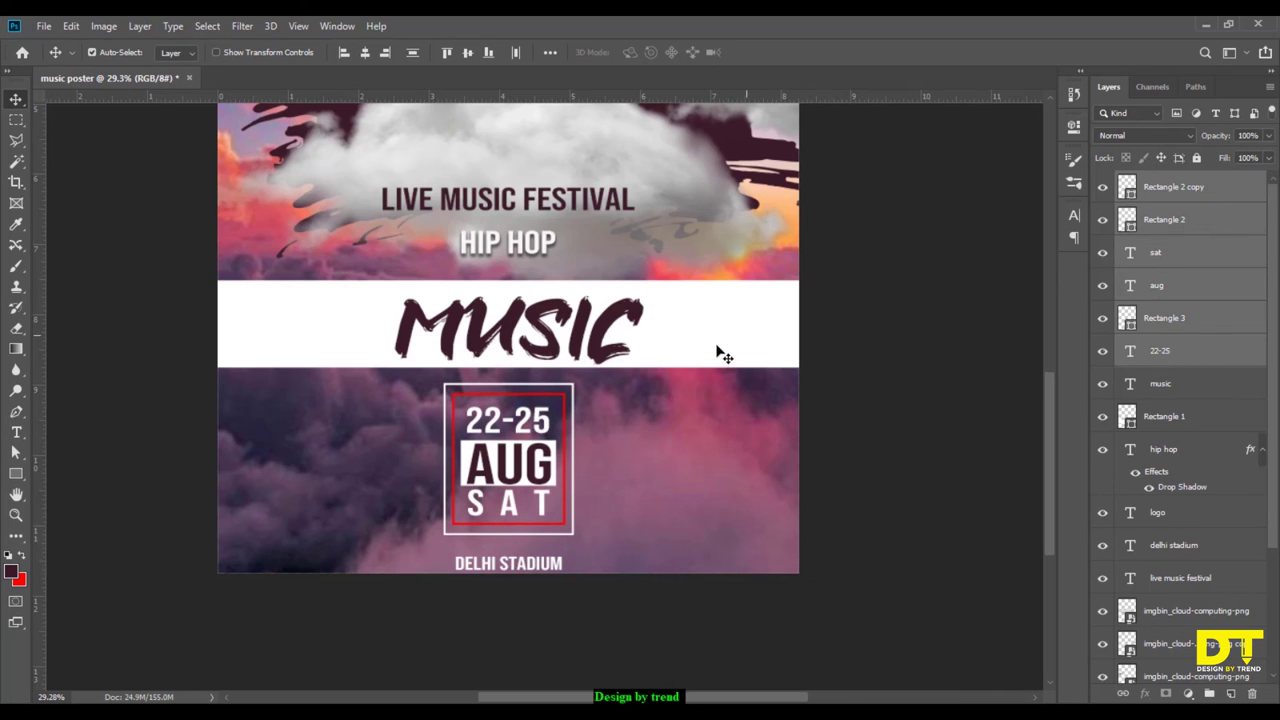
Nudge the Rectangle 1 MUSIC band and DELHI STADIUM slightly upward, then fit the poster on screen.
left_click(719, 351)
left_click(603, 340, "shift")
key("Up")
key("Up")
key("Up")
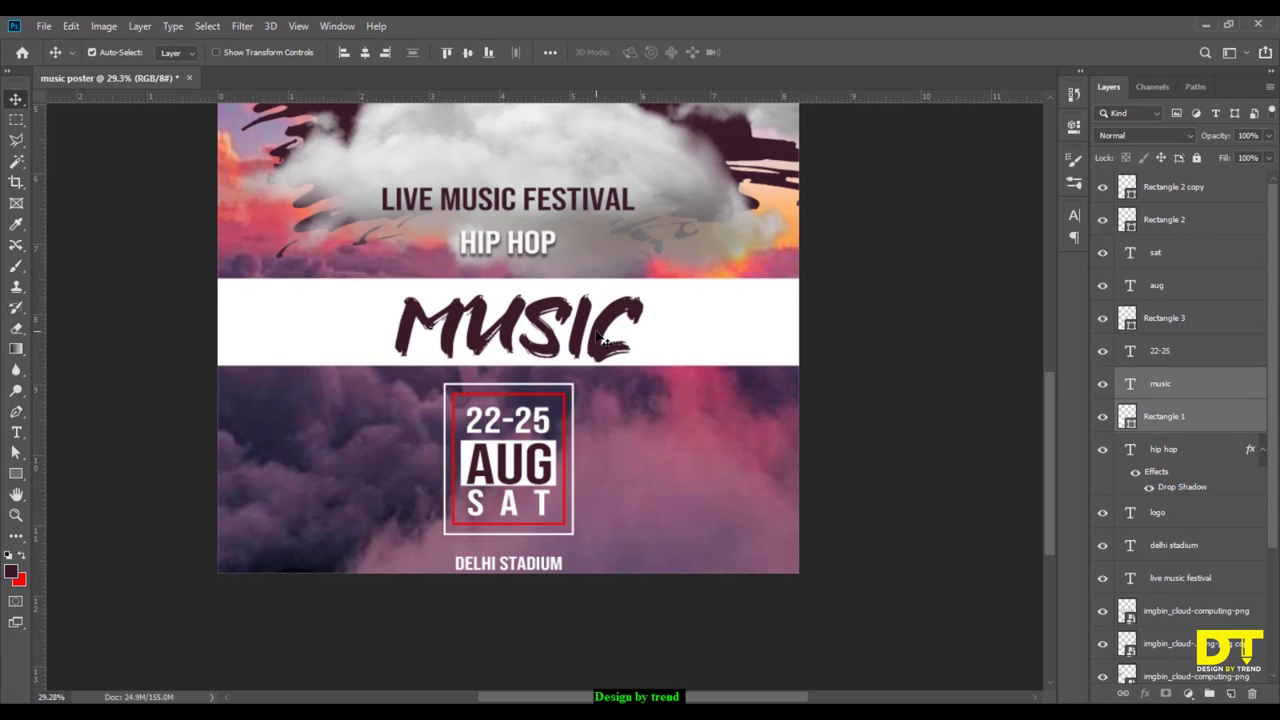
key("Up")
key("Up")
key("Up")
key("Up")
key("Up")
key("Up")
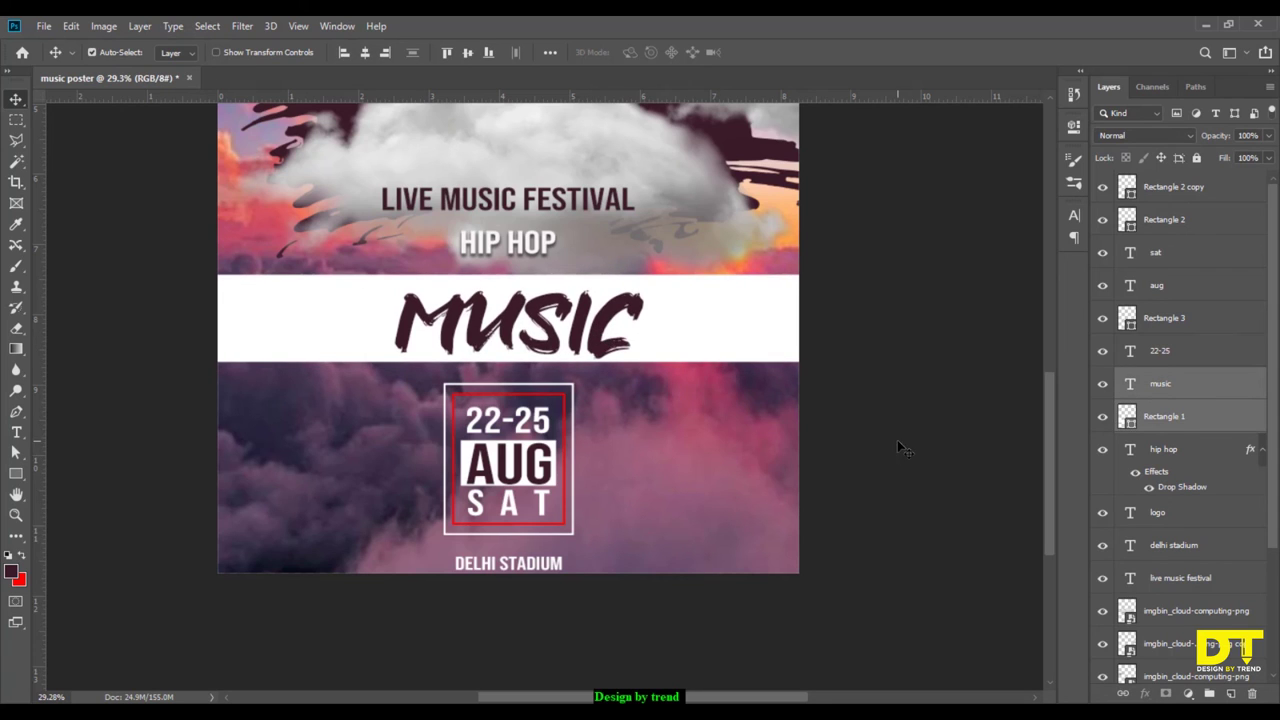
left_click(897, 440)
left_click(1182, 545)
key("Up")
key("Up")
key("Up")
key("Up")
key("Up")
key("Up")
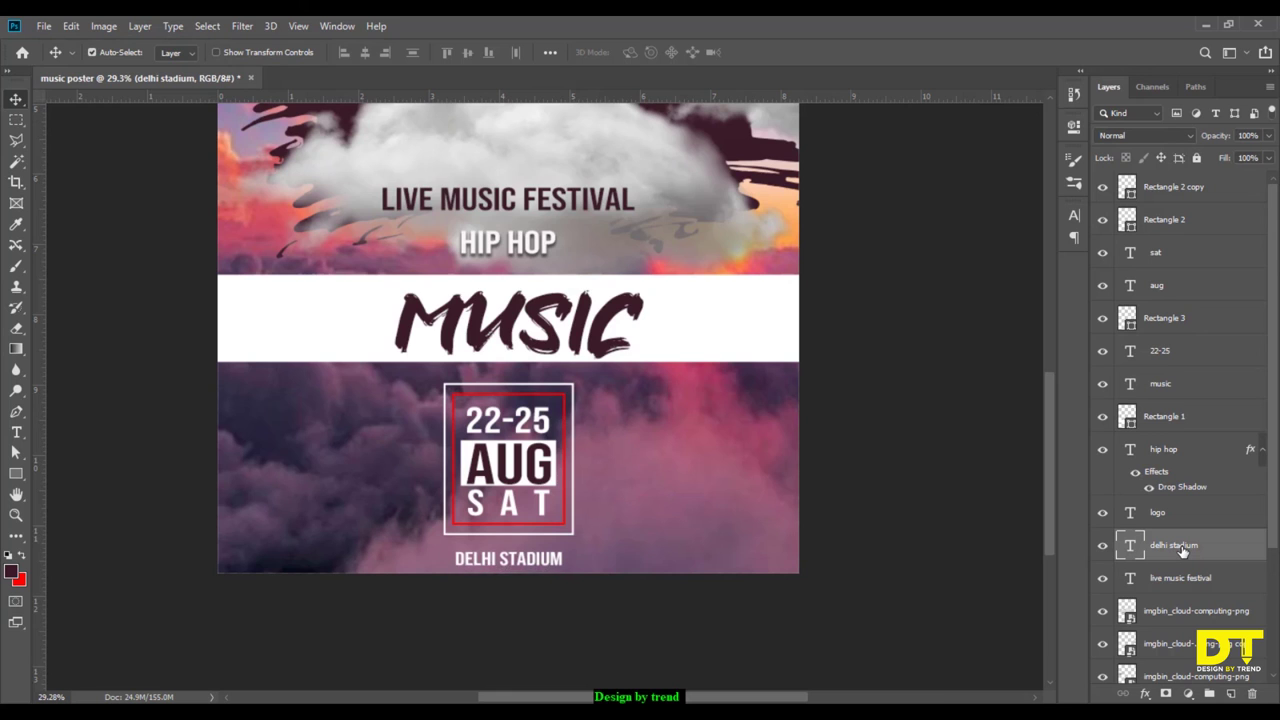
key("Up")
key("Up")
key("Up")
key("Up")
key("Up")
key("Up")
key("Up")
key("Up")
key("Up")
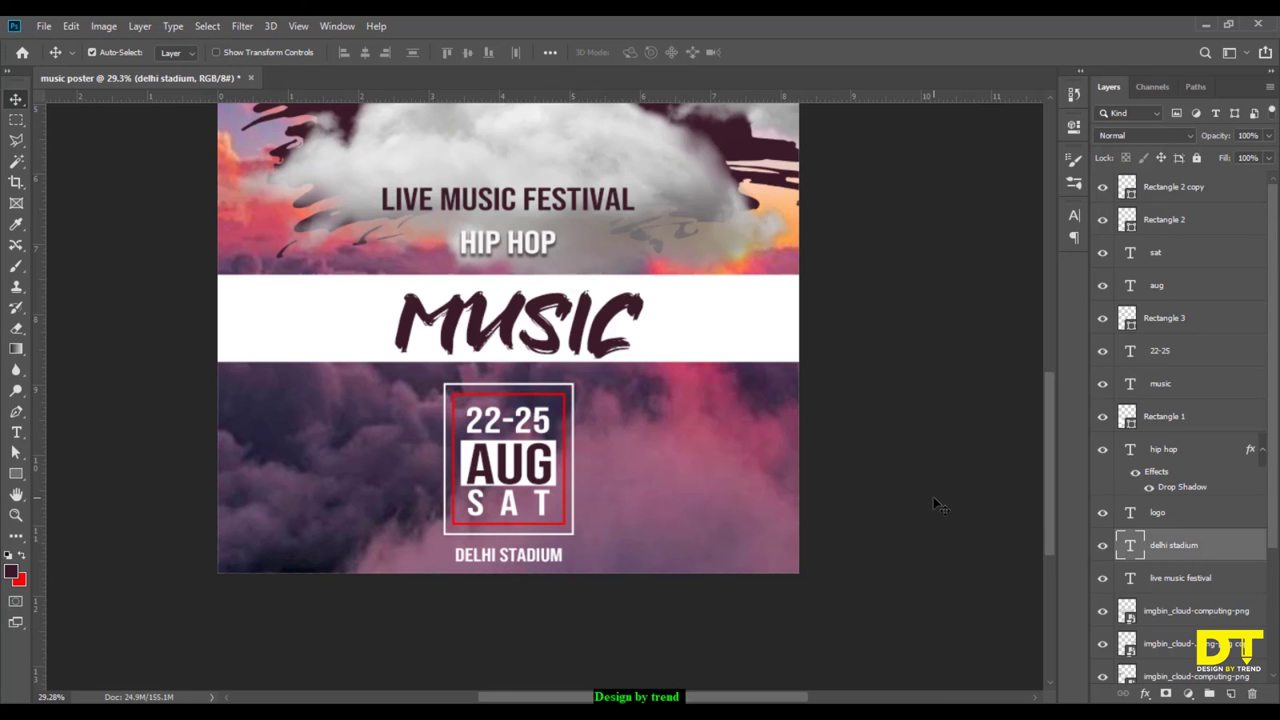
key("ctrl+0")
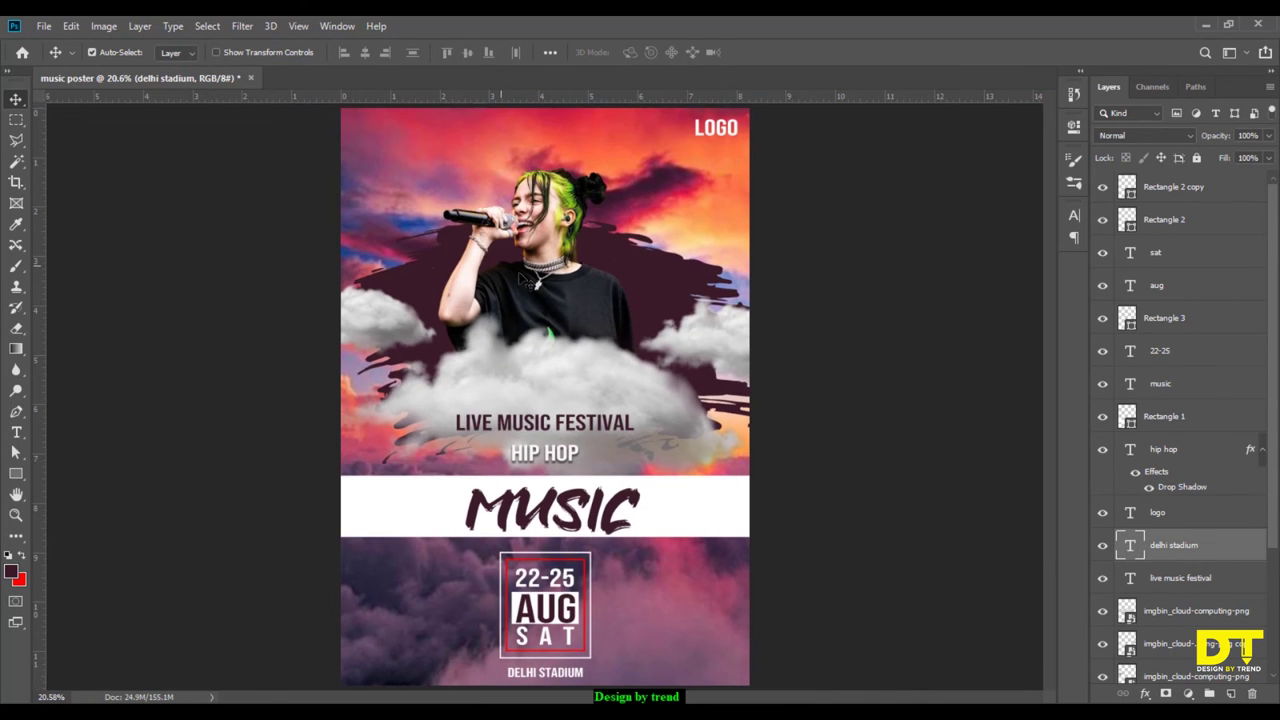
Duplicate the singer layer and give the lower copy a #f9f9f9 Color Overlay.
left_click(530, 283)
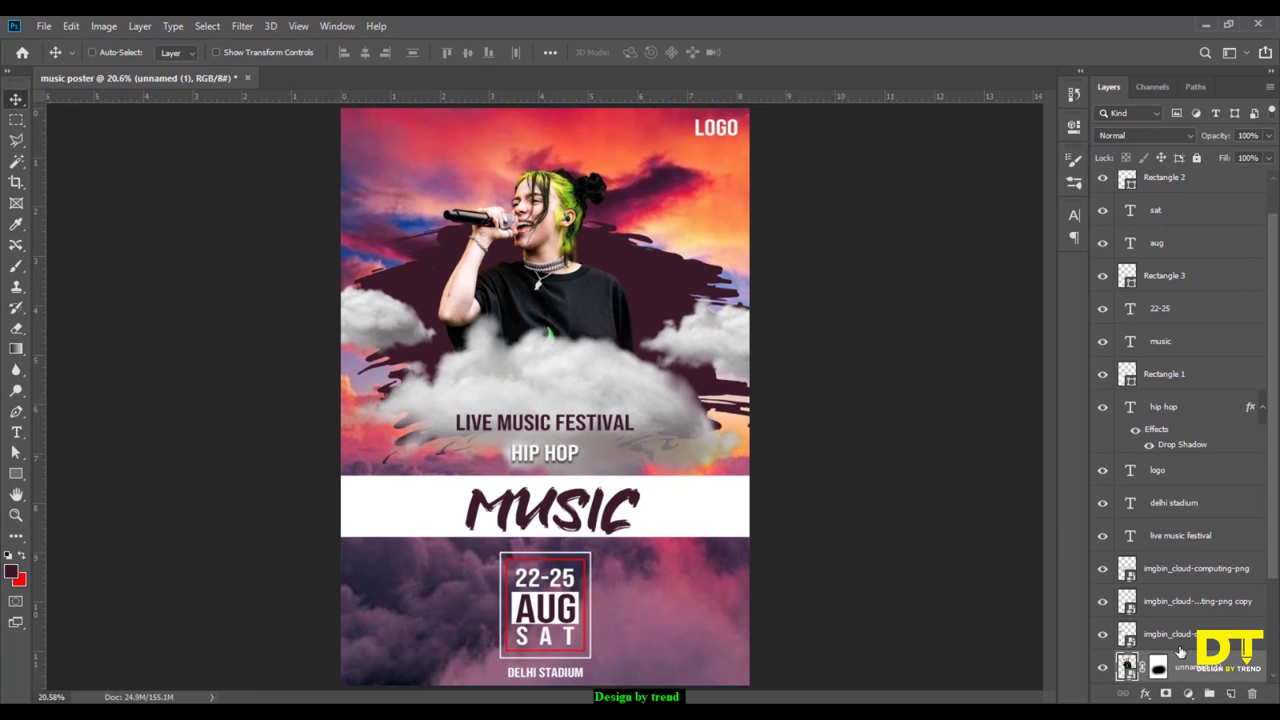
key("ctrl+j")
scroll(1180, 462, "down", 2)
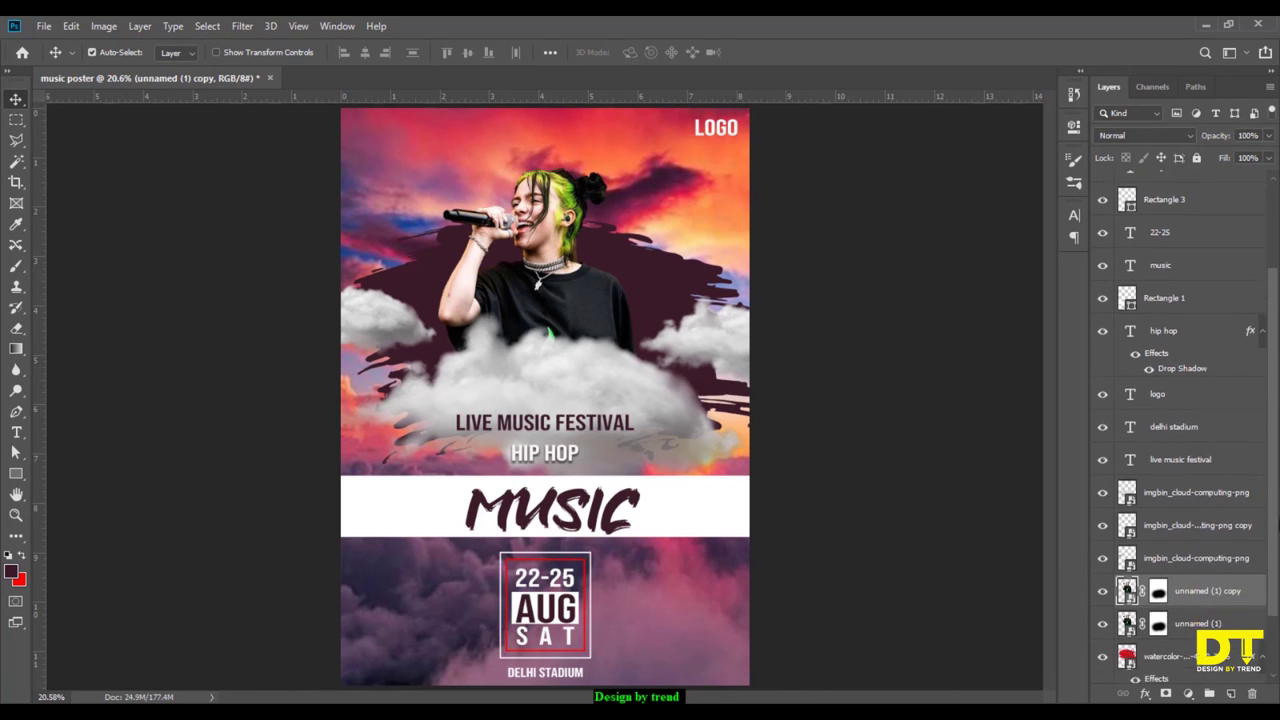
scroll(1180, 462, "down", 2)
left_click(1215, 572)
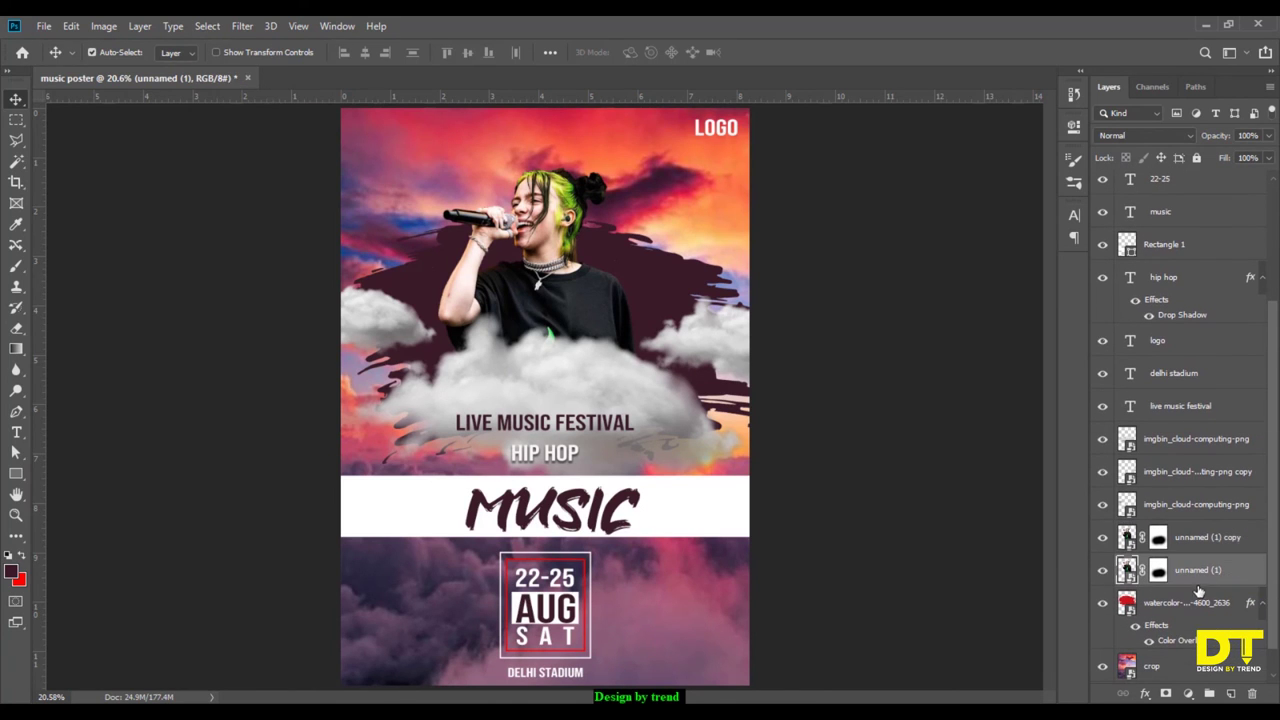
left_click(1152, 693)
left_click(1183, 630)
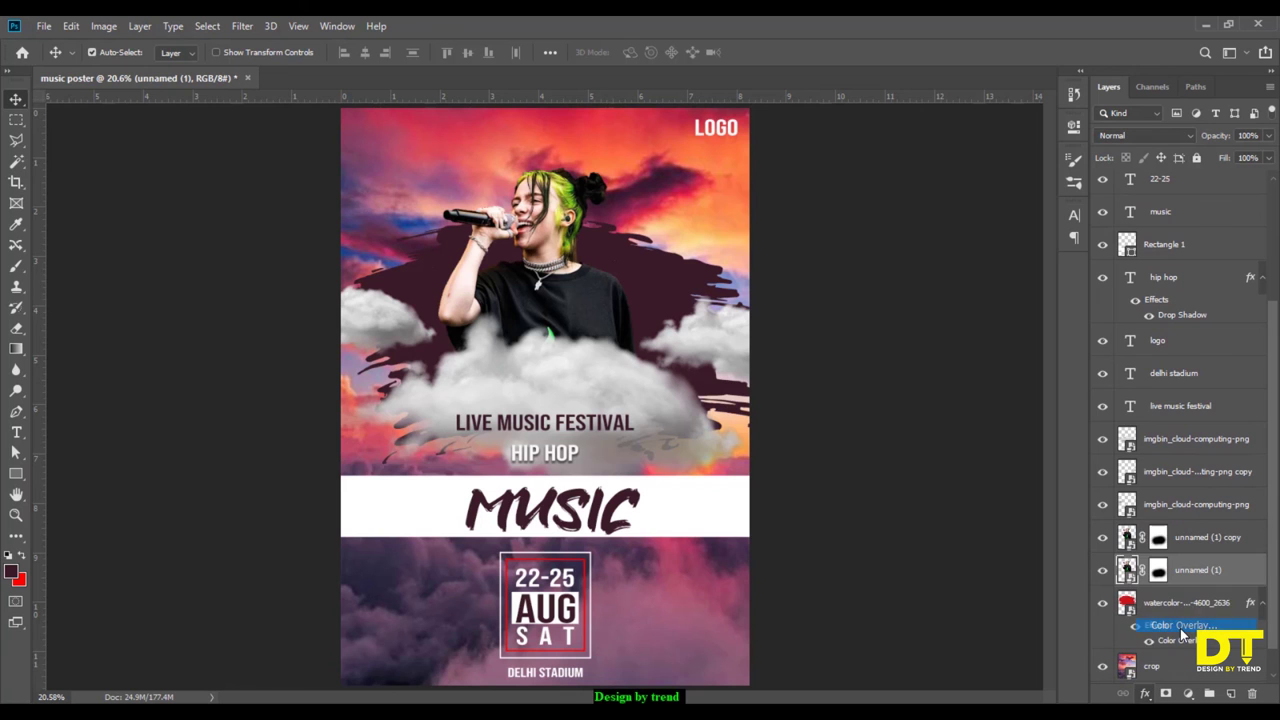
left_click(1033, 331)
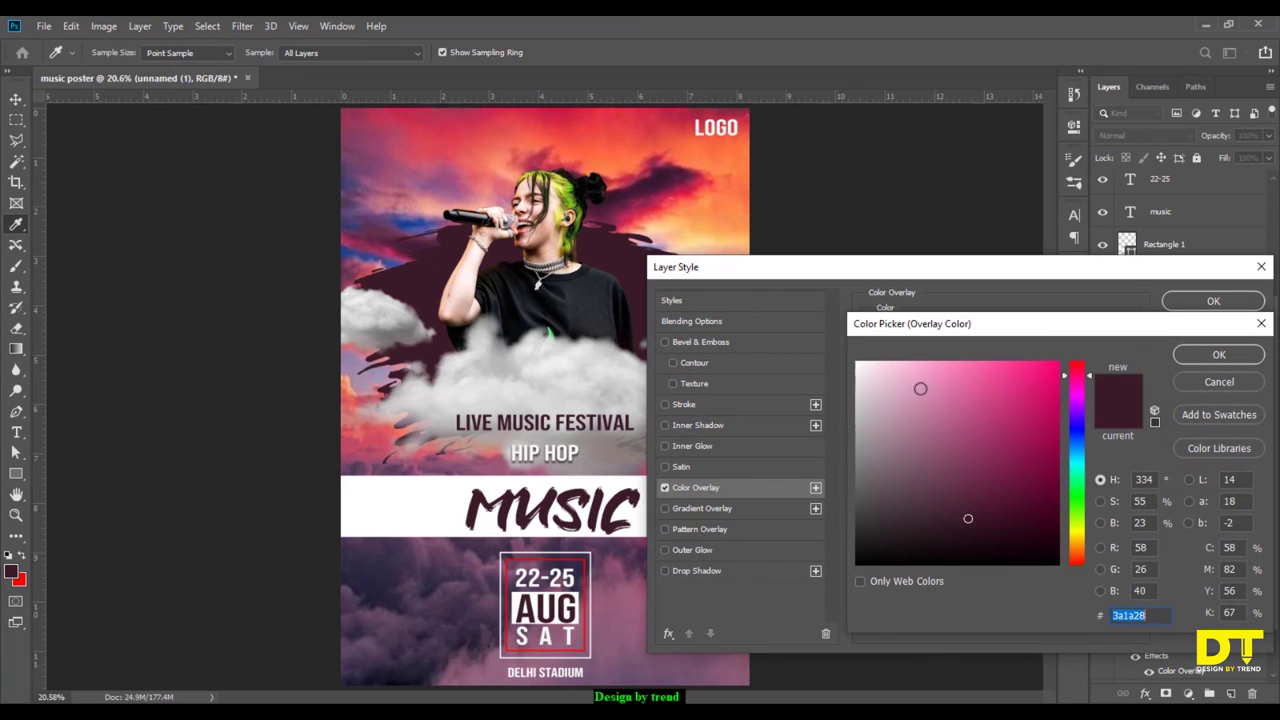
left_click_drag(920, 386, 845, 370)
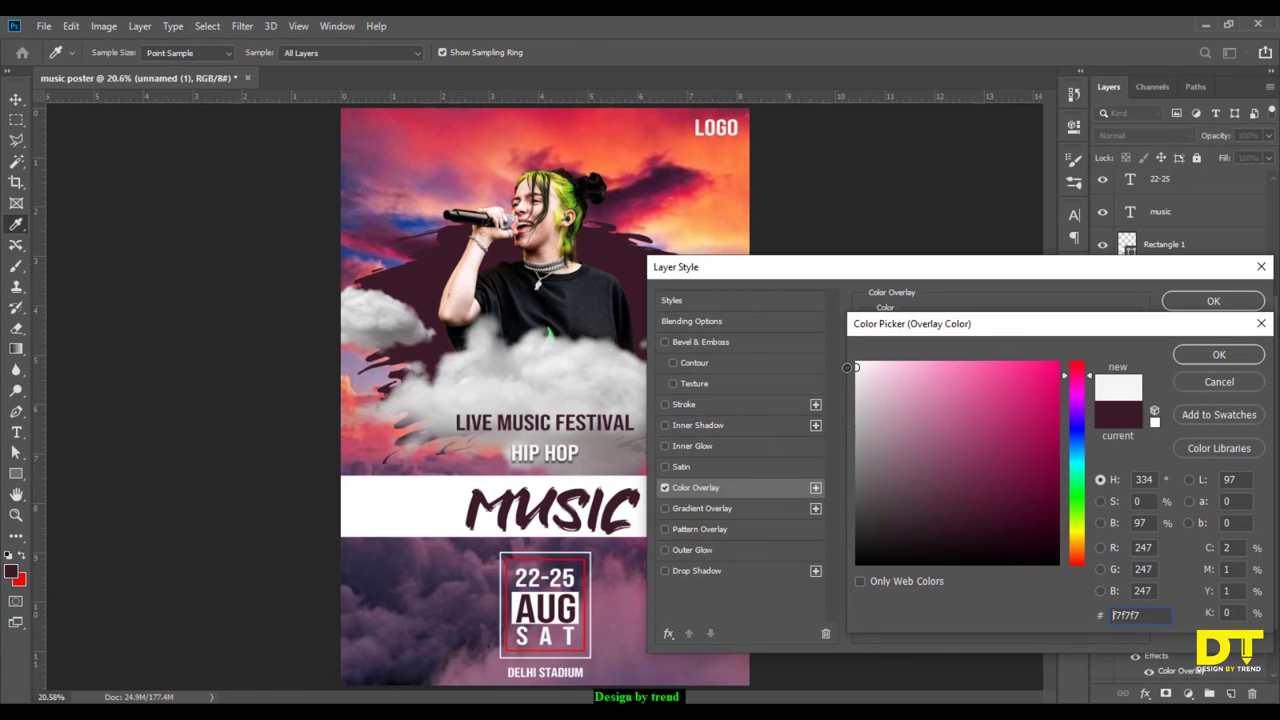
left_click(1212, 358)
left_click(1210, 302)
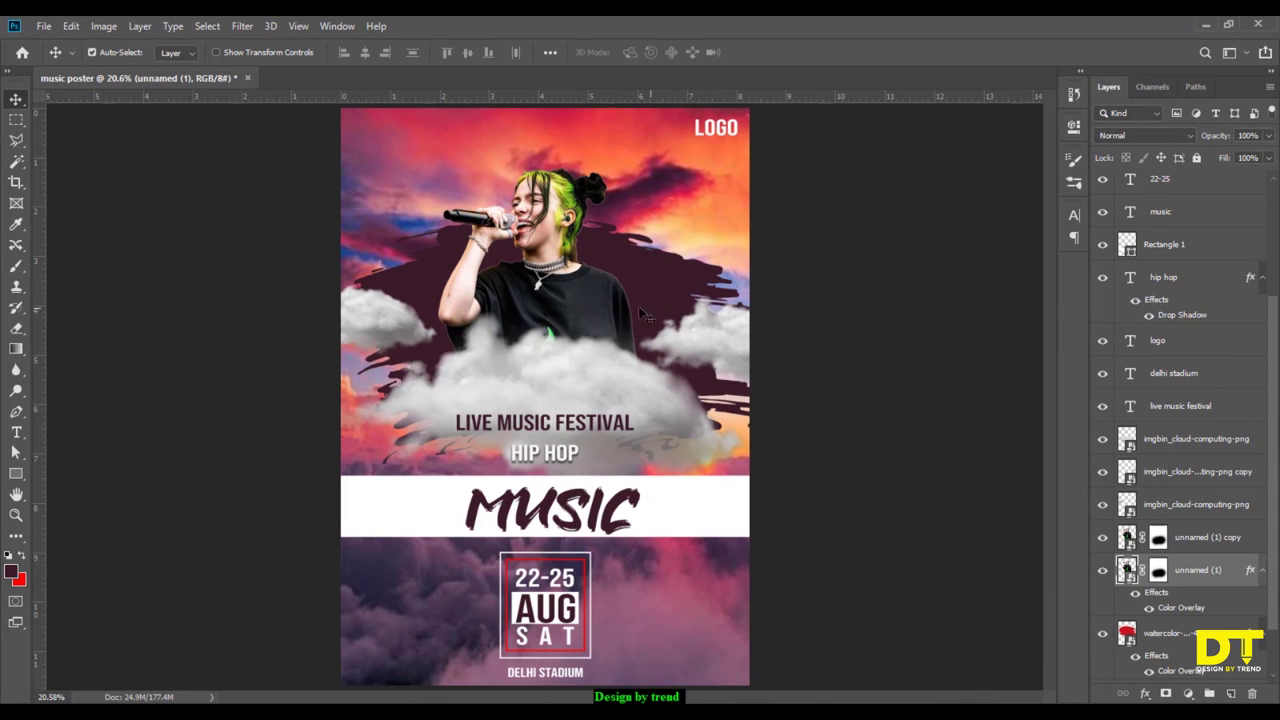
Offset the white singer copy with arrow nudges so a white edge shows on her right.
key("Right")
key("Right")
key("Right")
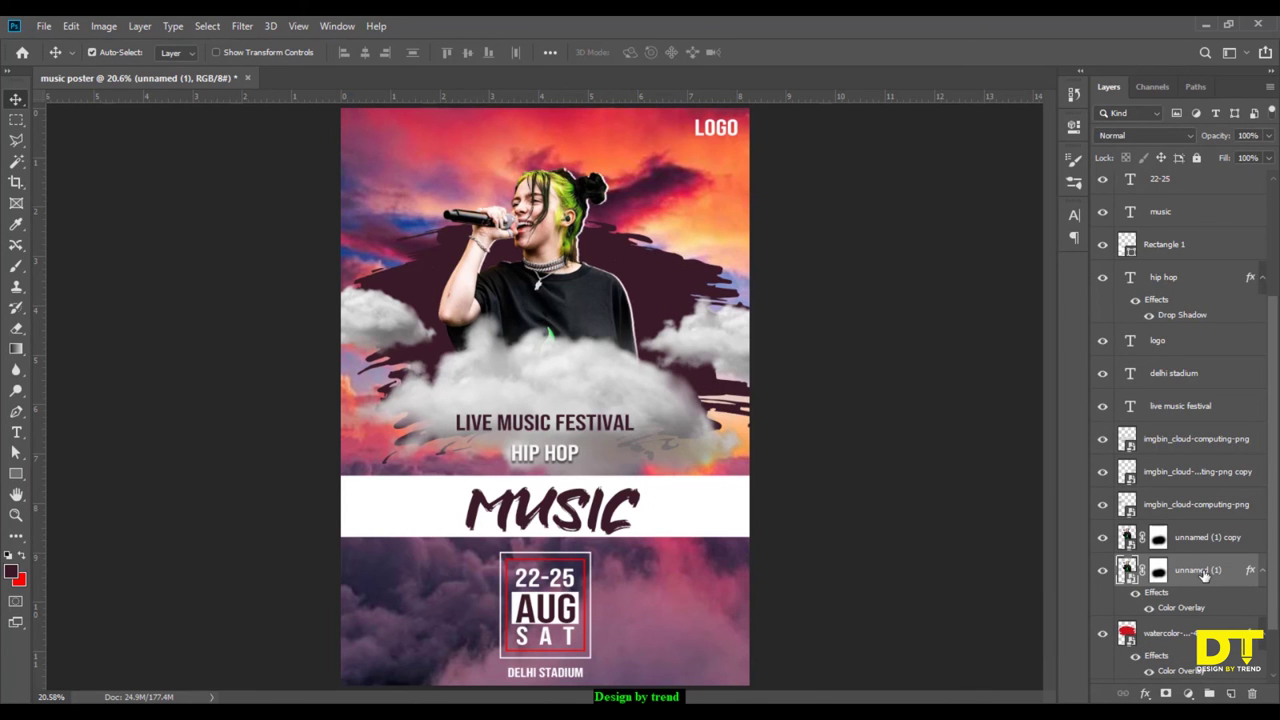
key("Right")
key("Right")
key("Right")
key("Right")
key("Left")
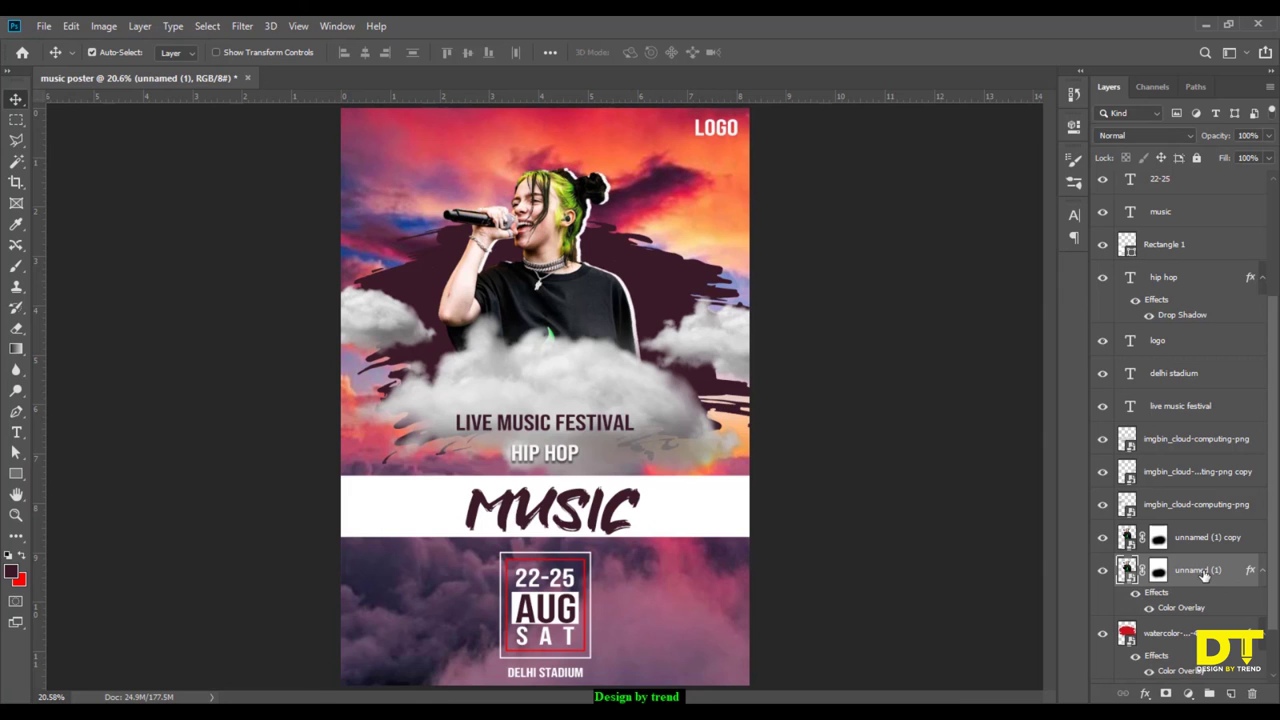
key("Left")
key("Right")
key("Left")
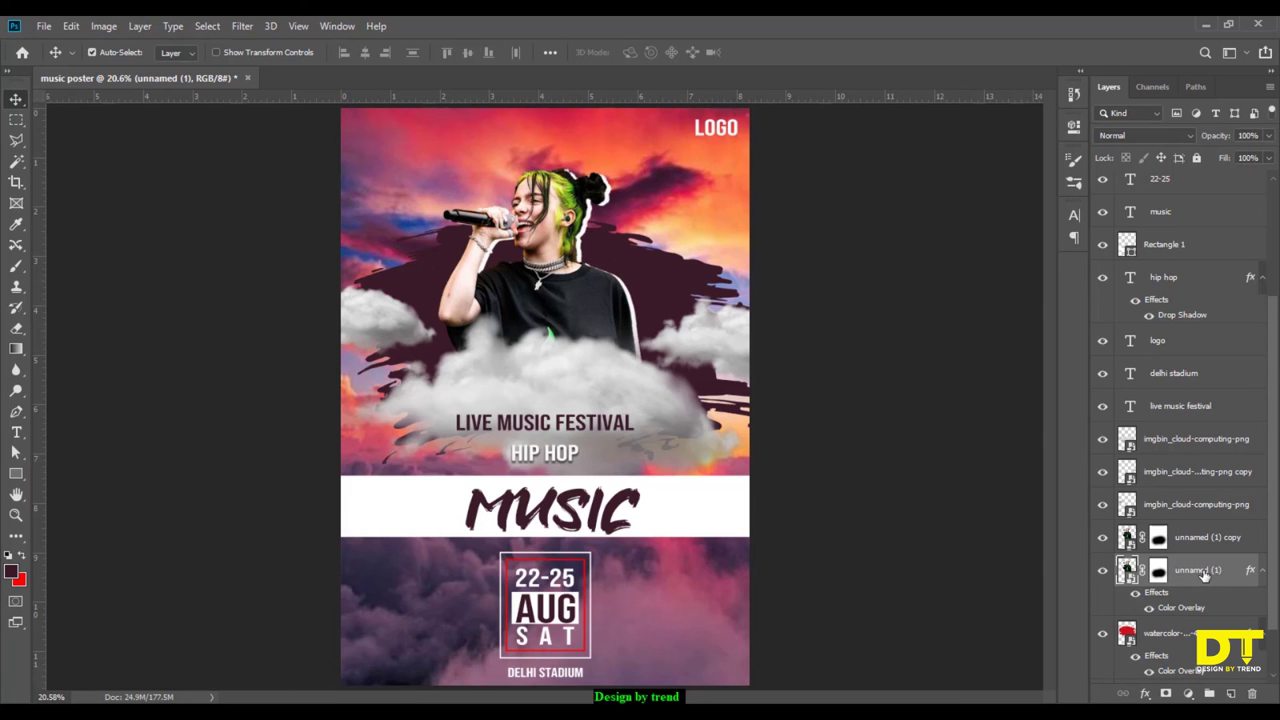
key("Right")
Draw a rectangle around the LIVE MUSIC FESTIVAL title.
left_click(948, 483)
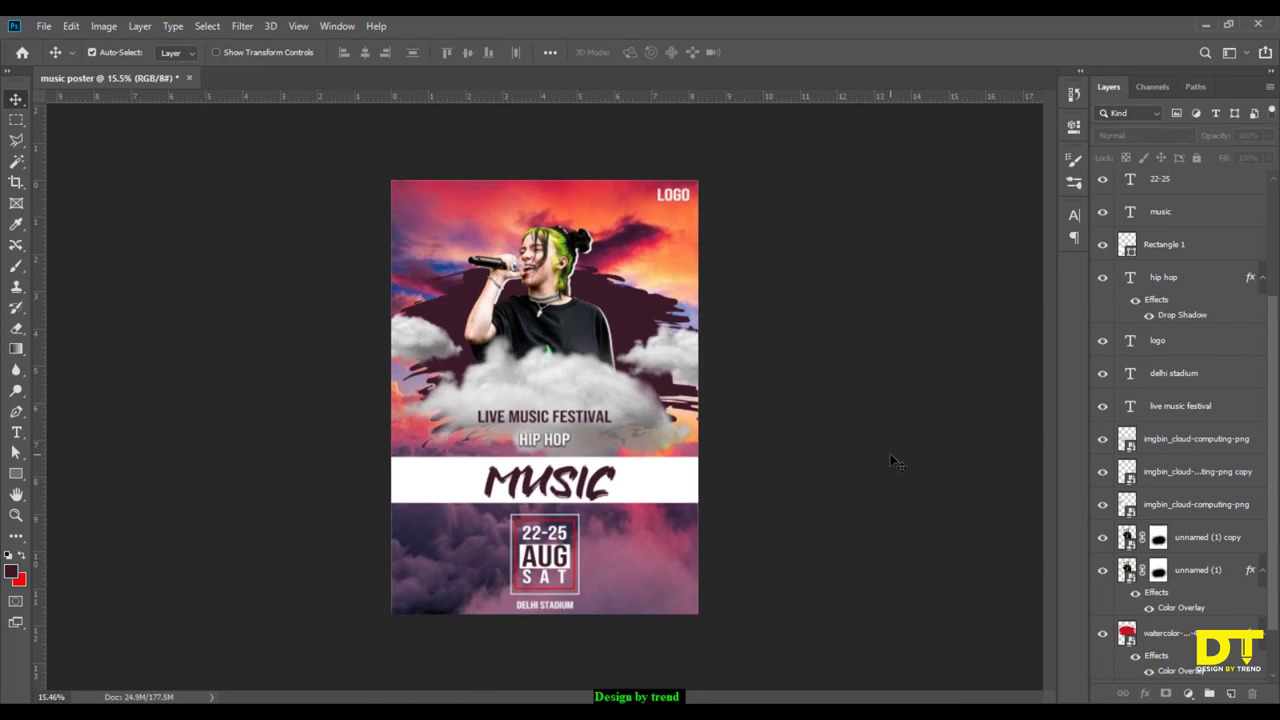
scroll(765, 473, "down", 2)
scroll(705, 515, "up", 2)
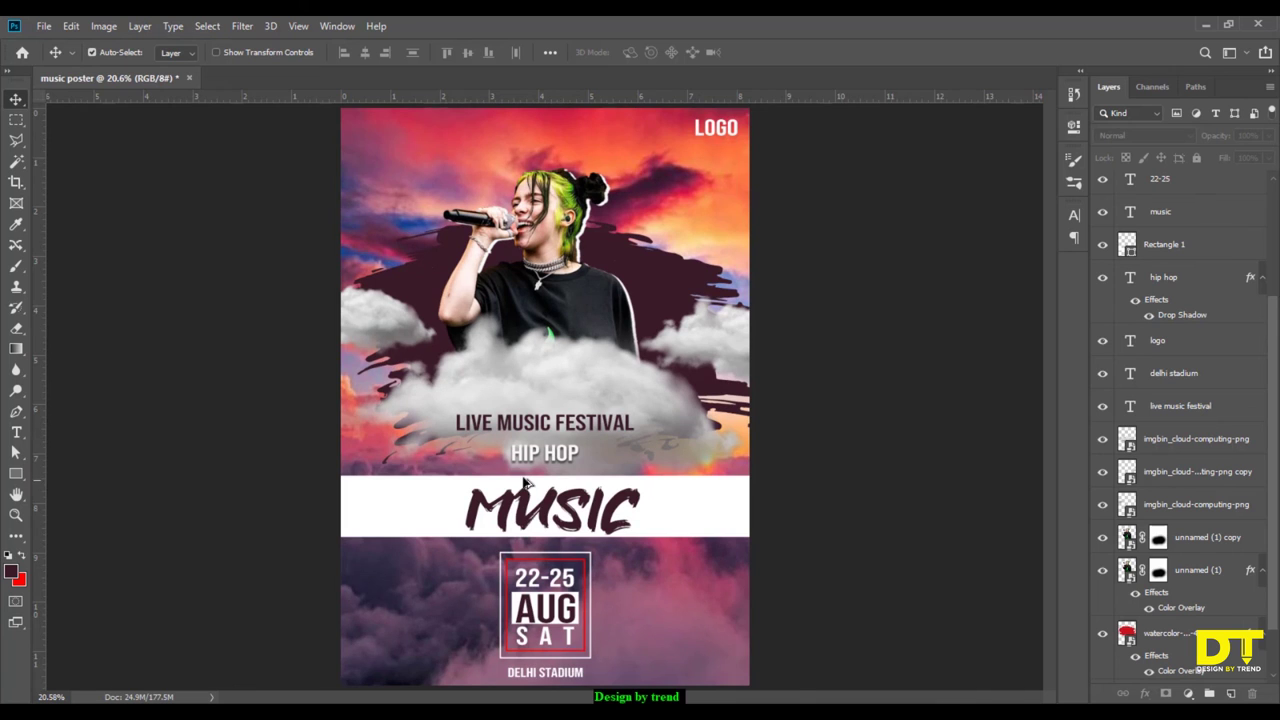
scroll(510, 455, "up", 4)
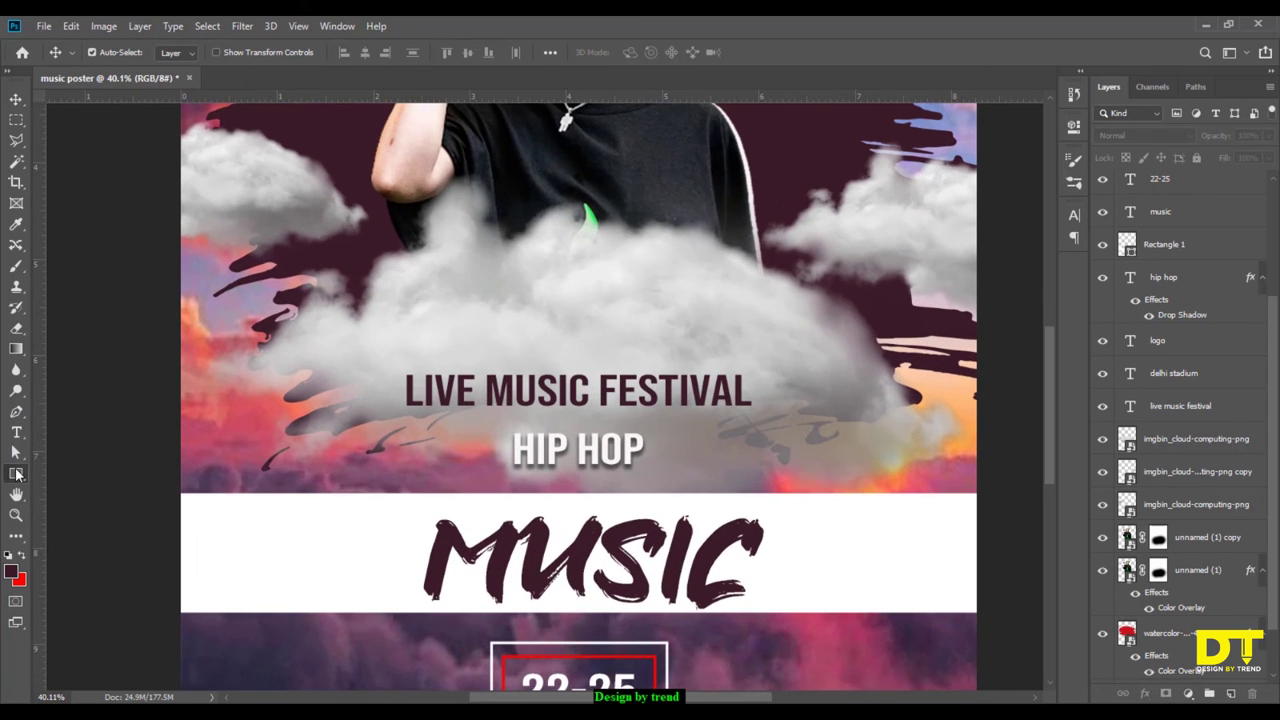
left_click(16, 473)
scroll(420, 390, "up", 1)
scroll(420, 390, "up", 1)
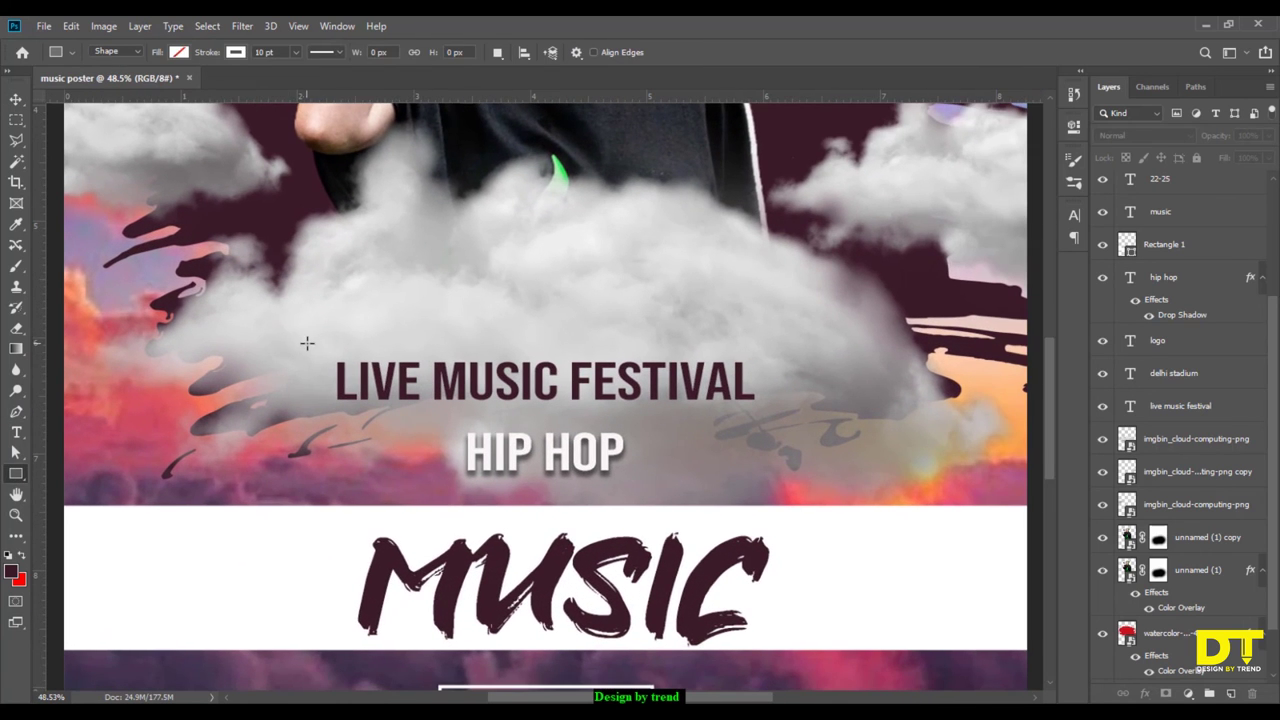
left_click_drag(318, 343, 755, 410)
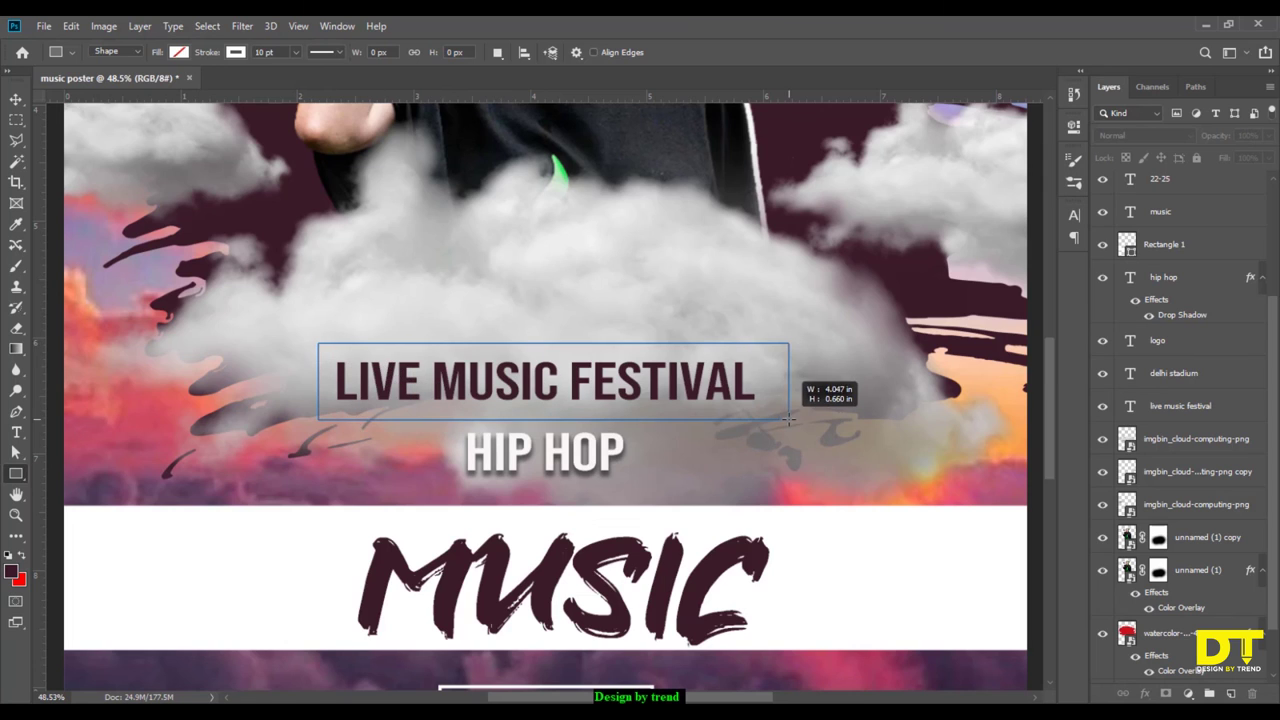
left_click_drag(755, 410, 766, 415)
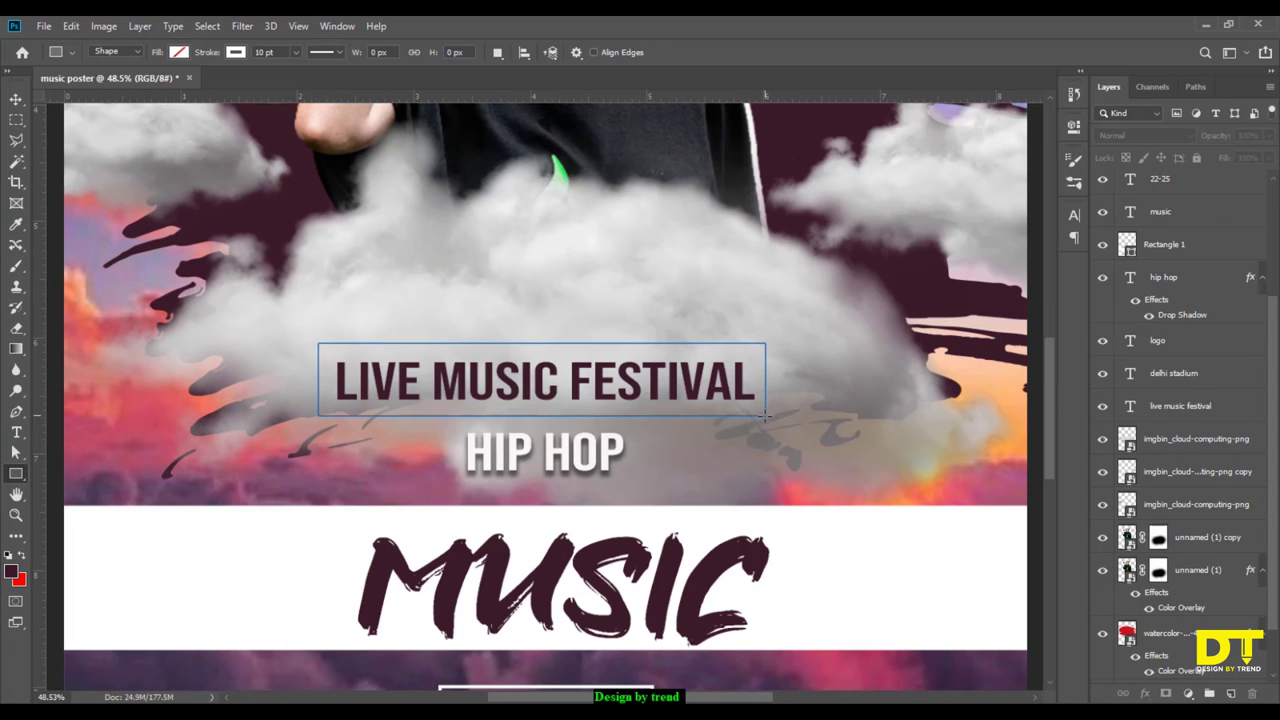
Give Rectangle 4 a 2 pt red stroke, then fit the poster in view.
left_click(263, 52)
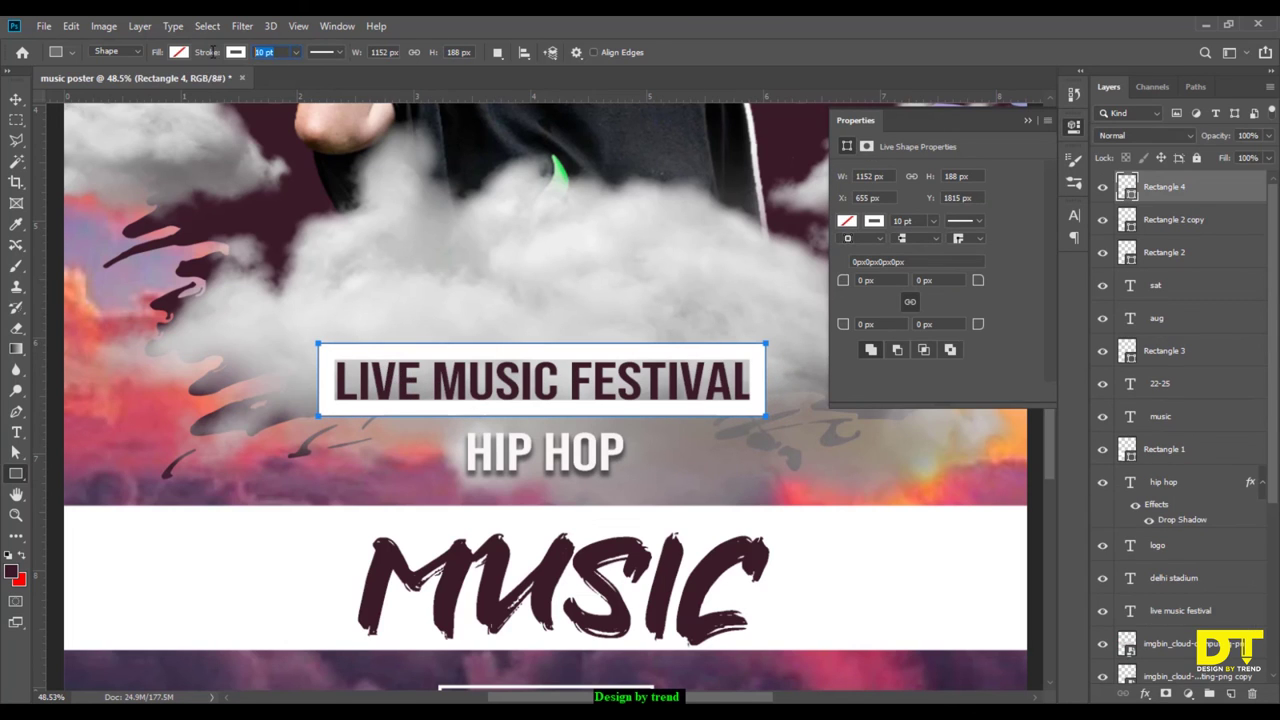
type("1.5")
key("Return")
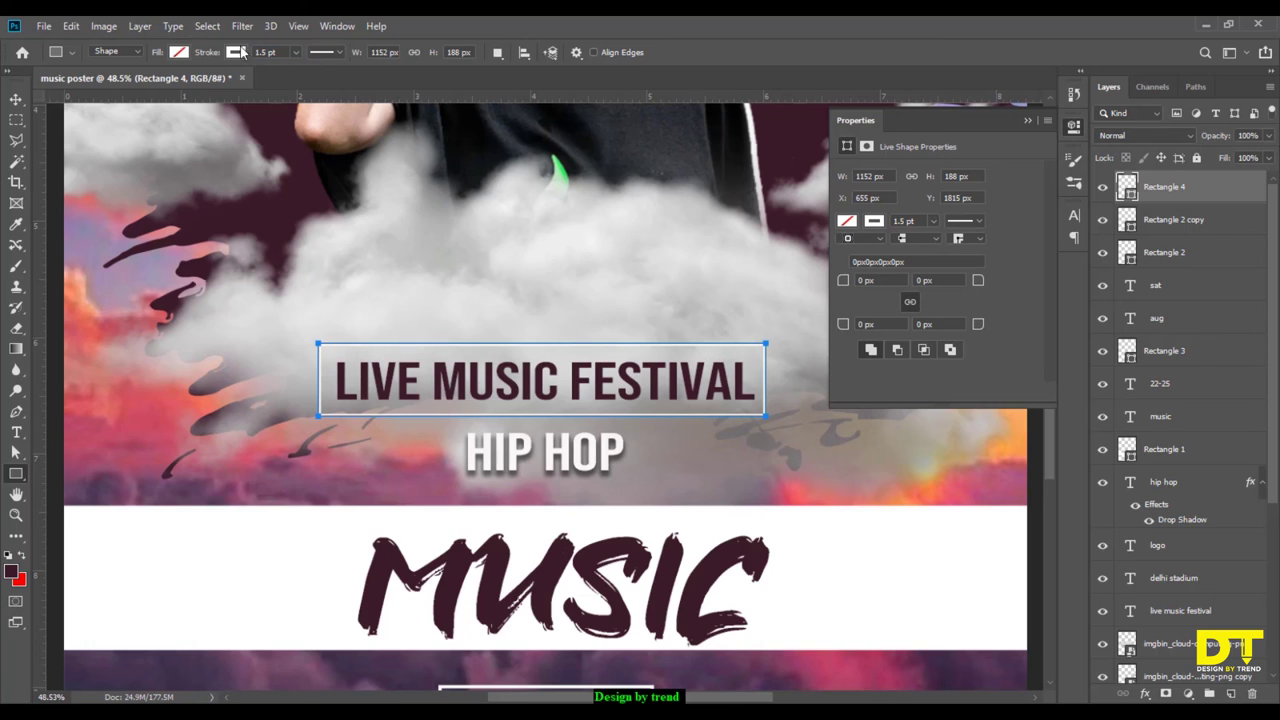
left_click(282, 51)
type("2")
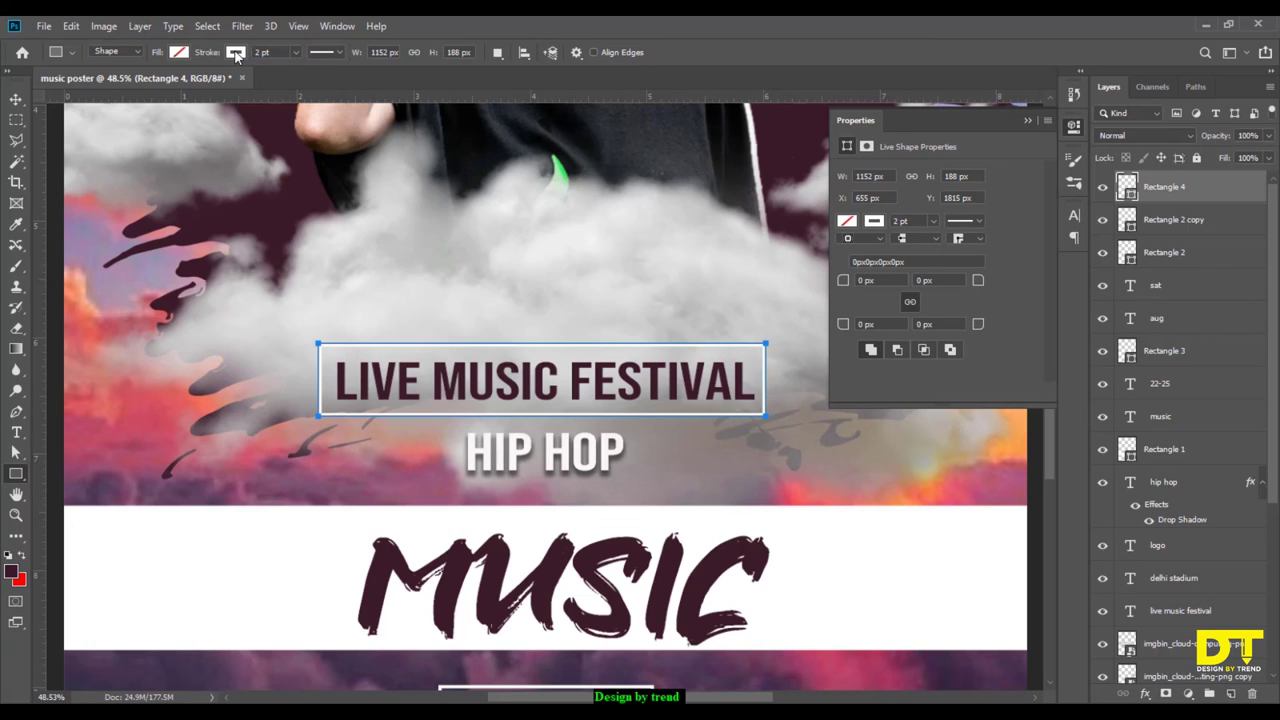
left_click(238, 53)
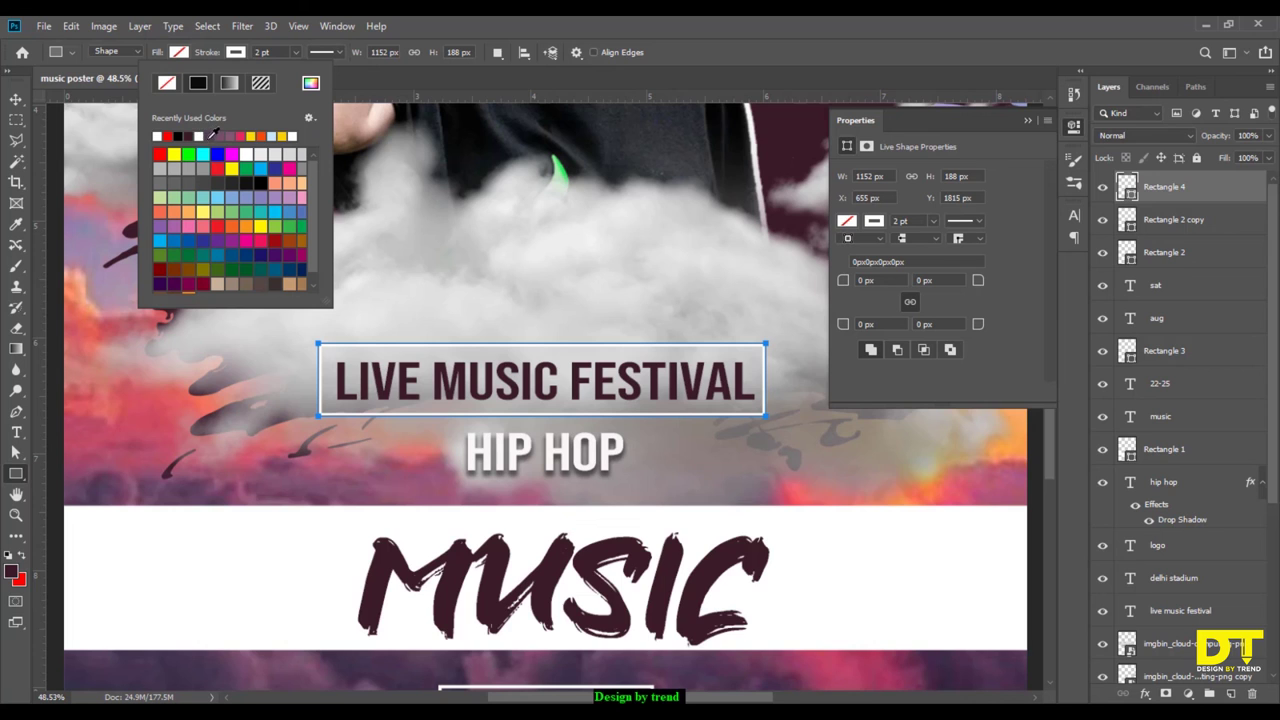
left_click(167, 135)
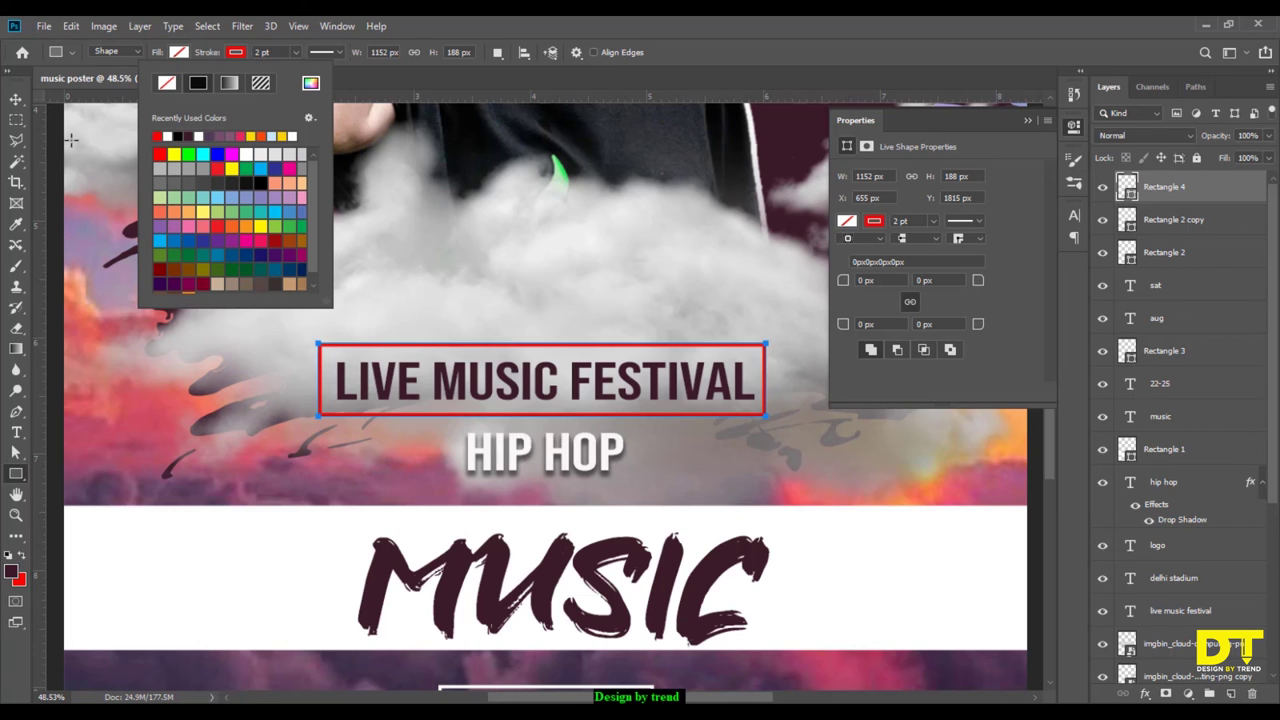
left_click(16, 99)
key("ctrl+0")
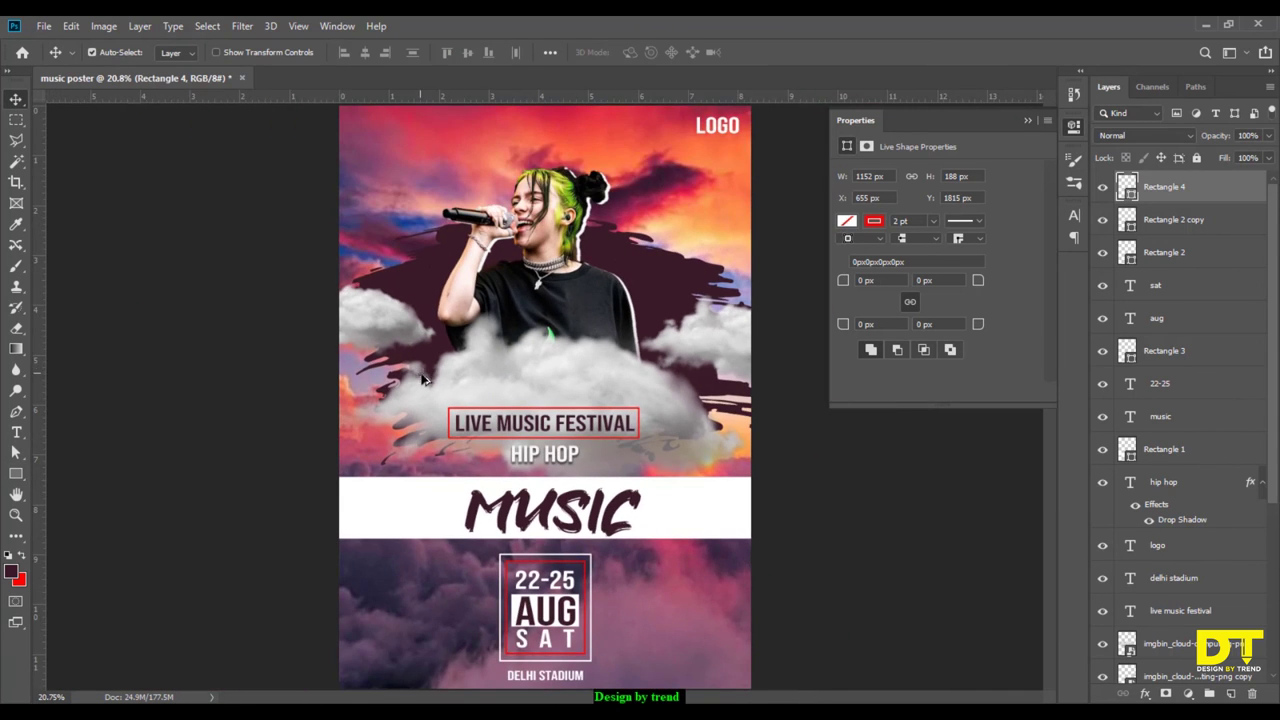
Centre Rectangle 4 horizontally on the poster using the Background layer.
scroll(1245, 380, "down", 3)
scroll(1260, 510, "down", 2)
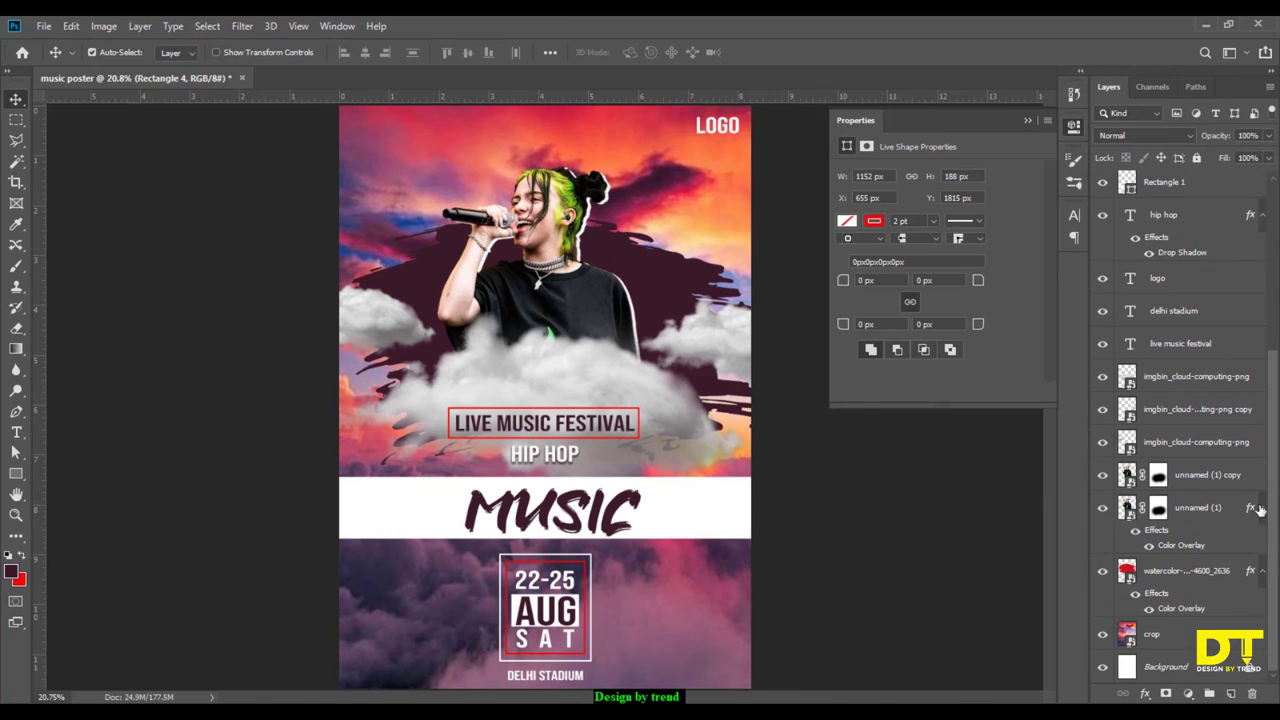
left_click(1218, 666)
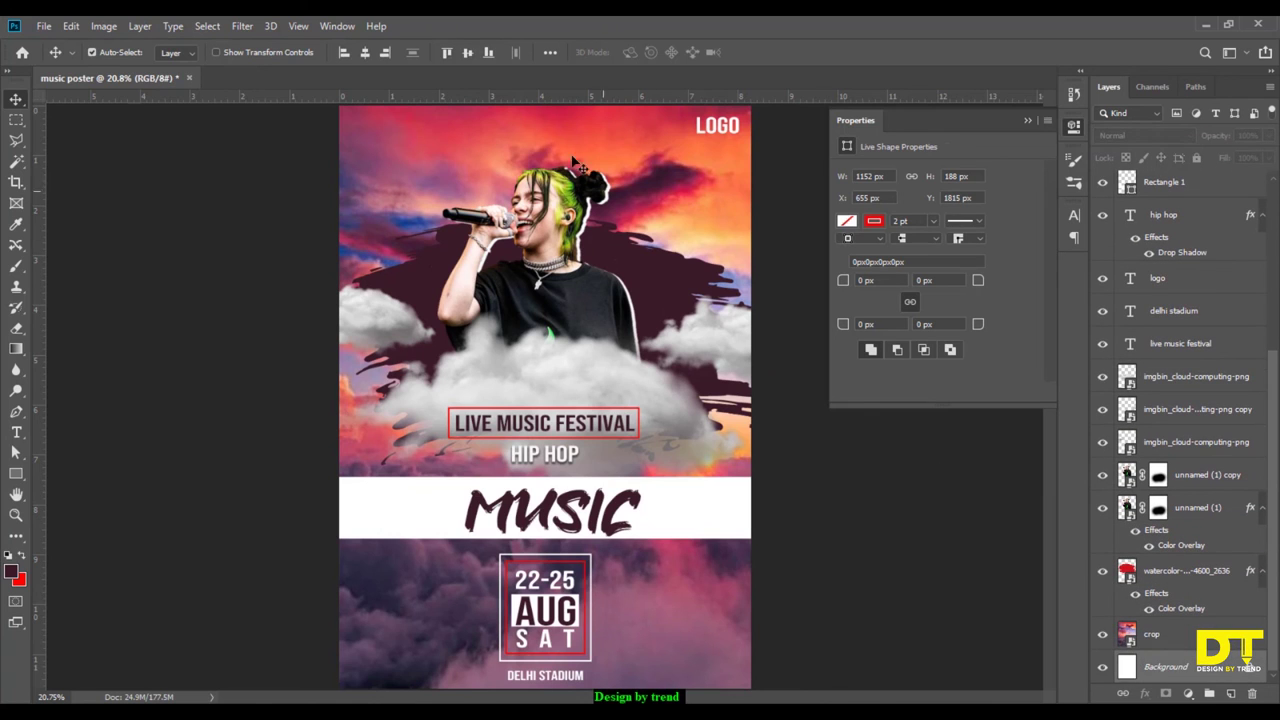
left_click(365, 52)
left_click(1029, 119)
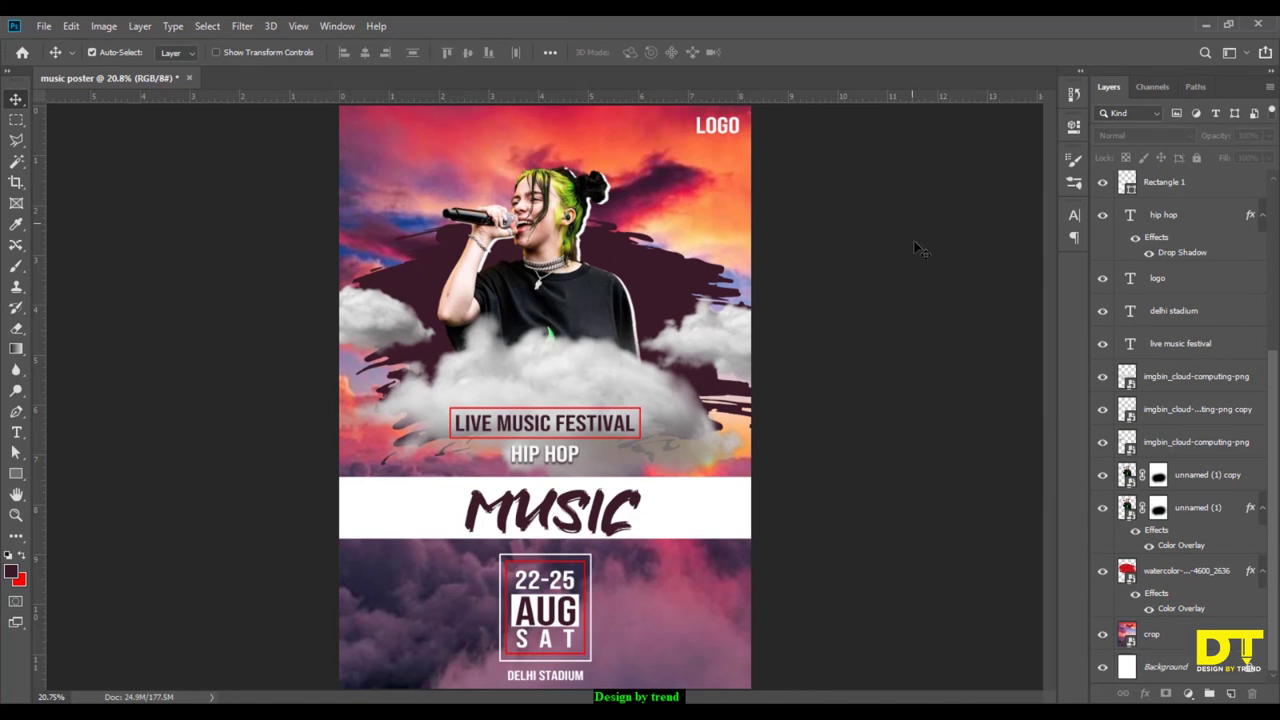
Shift the right-hand cloud slightly up and left.
scroll(809, 340, "down", 1)
scroll(809, 340, "down", 1)
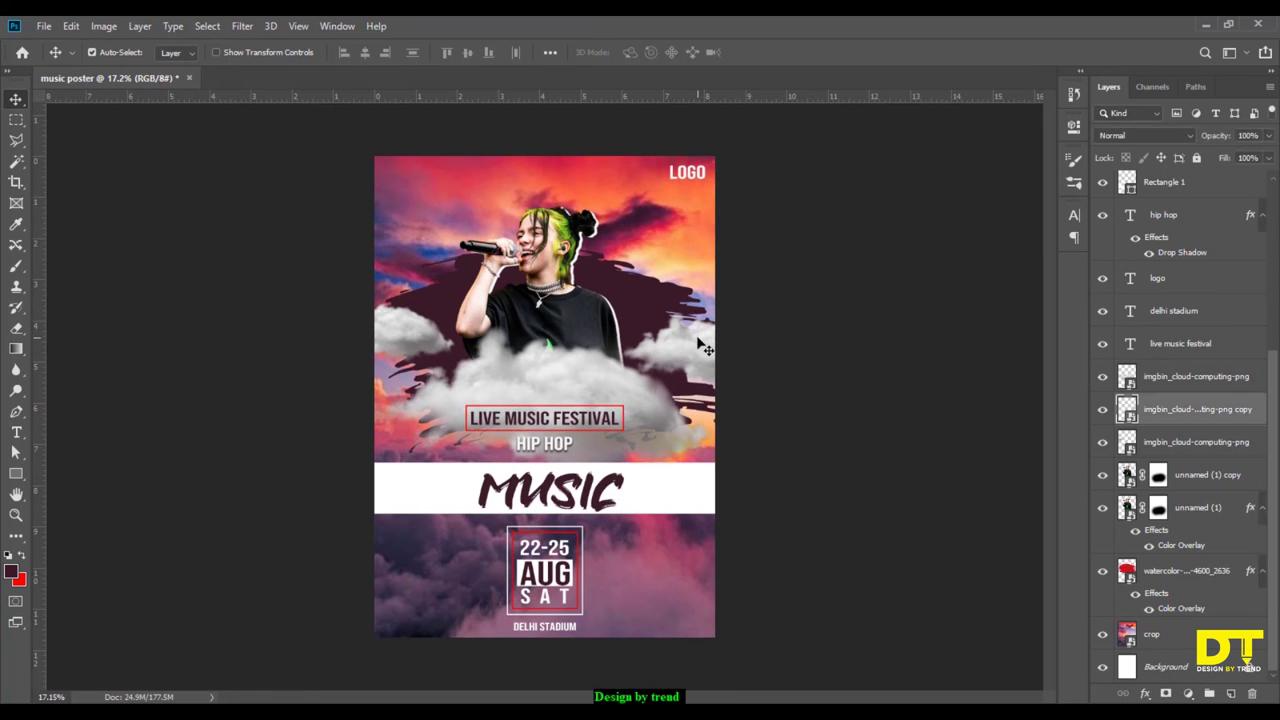
left_click_drag(703, 338, 700, 332)
left_click(897, 345)
scroll(894, 338, "up", 1)
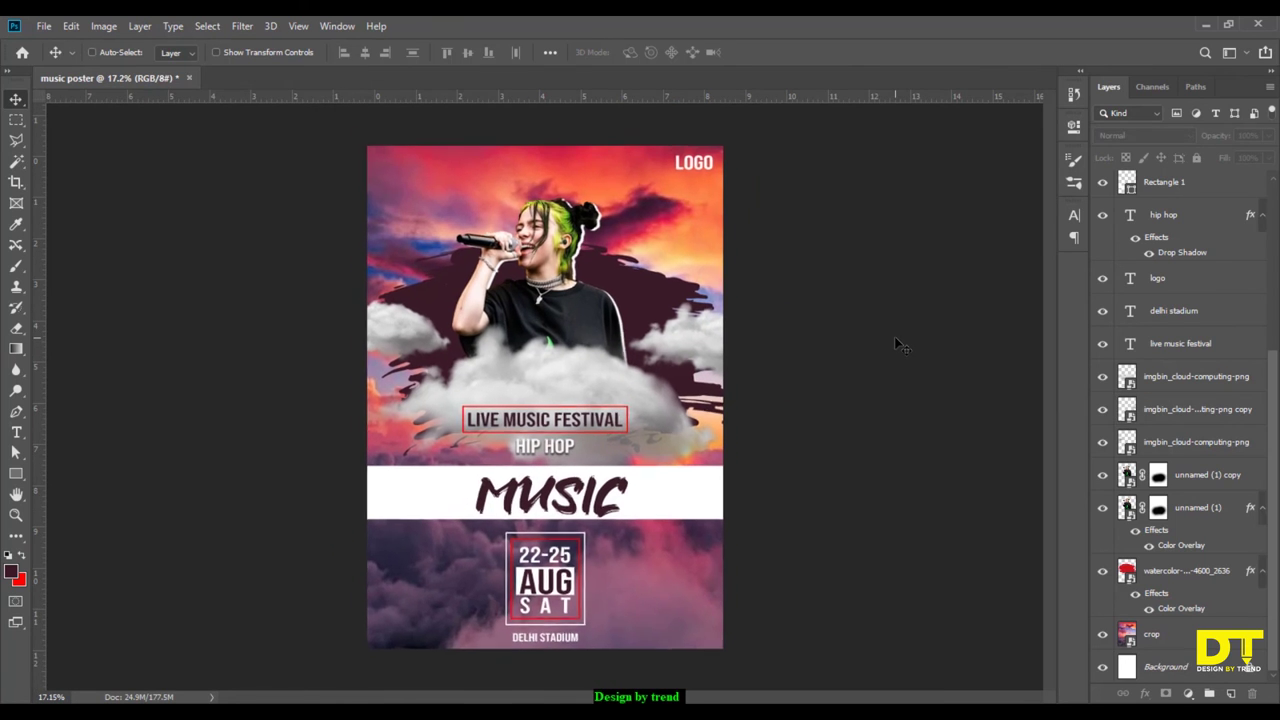
scroll(894, 338, "up", 1)
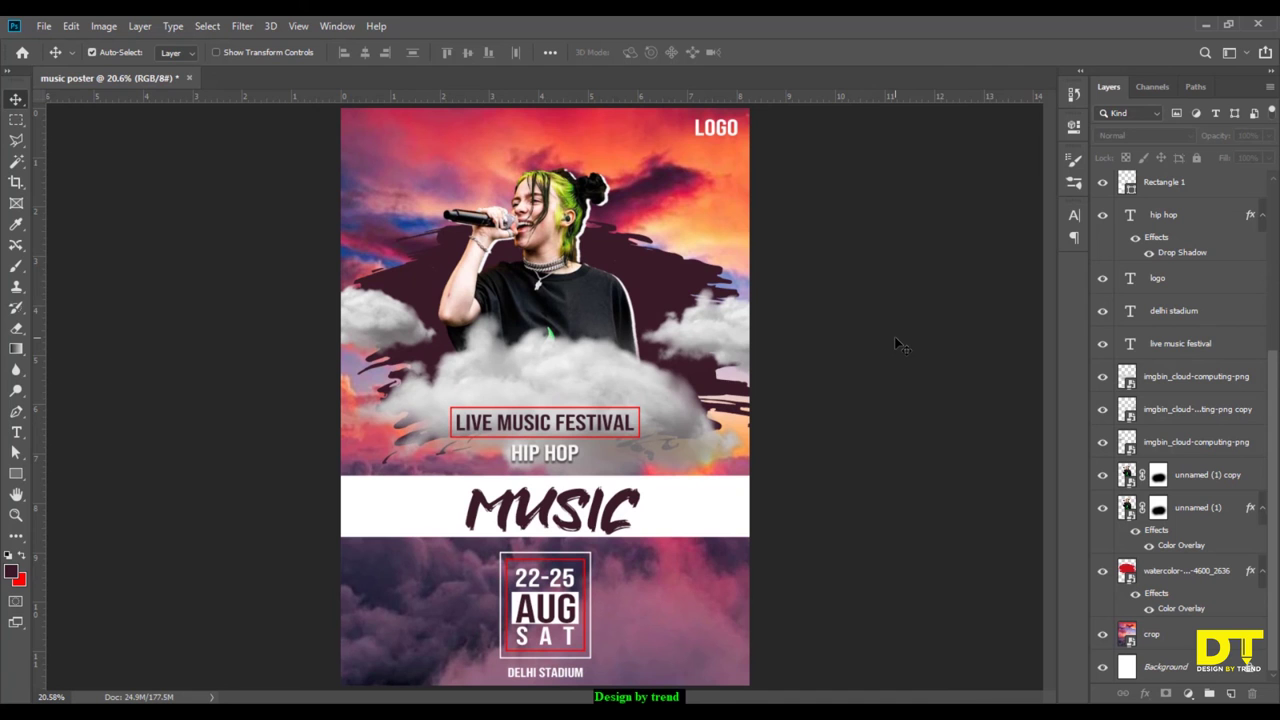